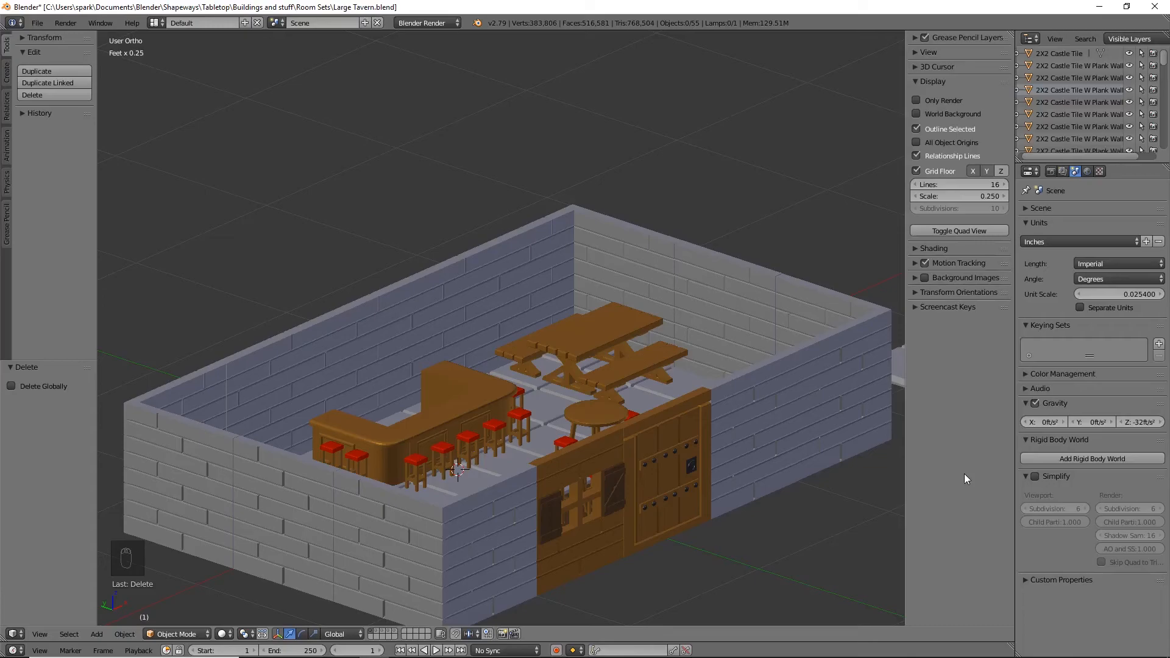
Switch to an empty layer and check the scene's unit presets, keeping Inches
left_click(370, 637)
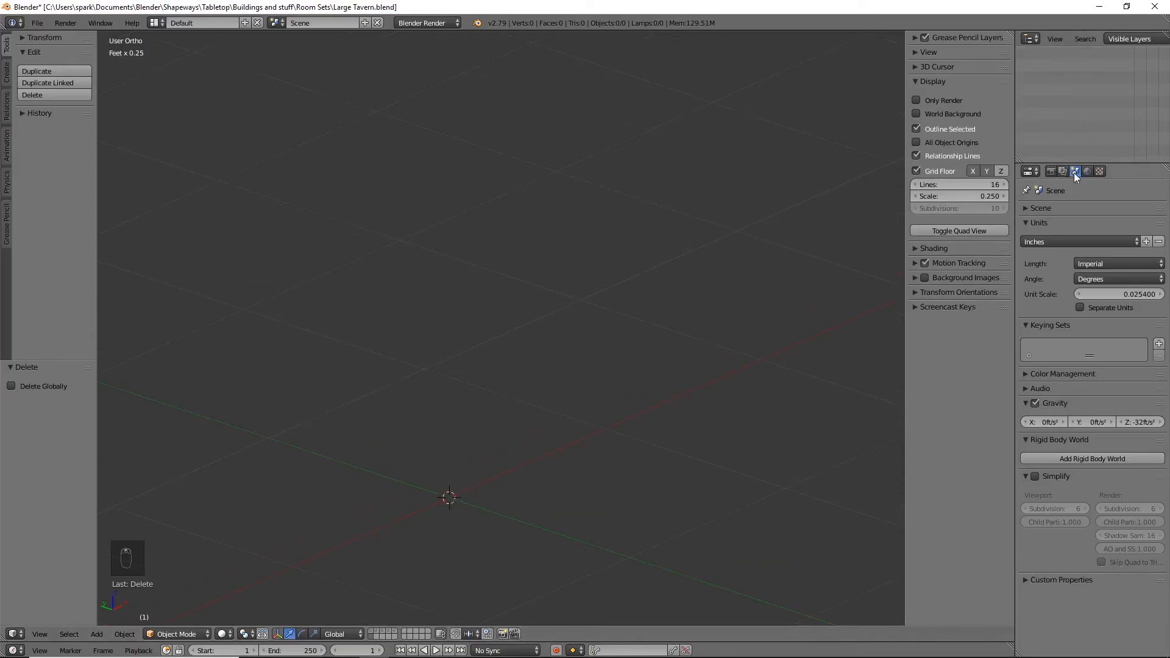
left_click(1050, 241)
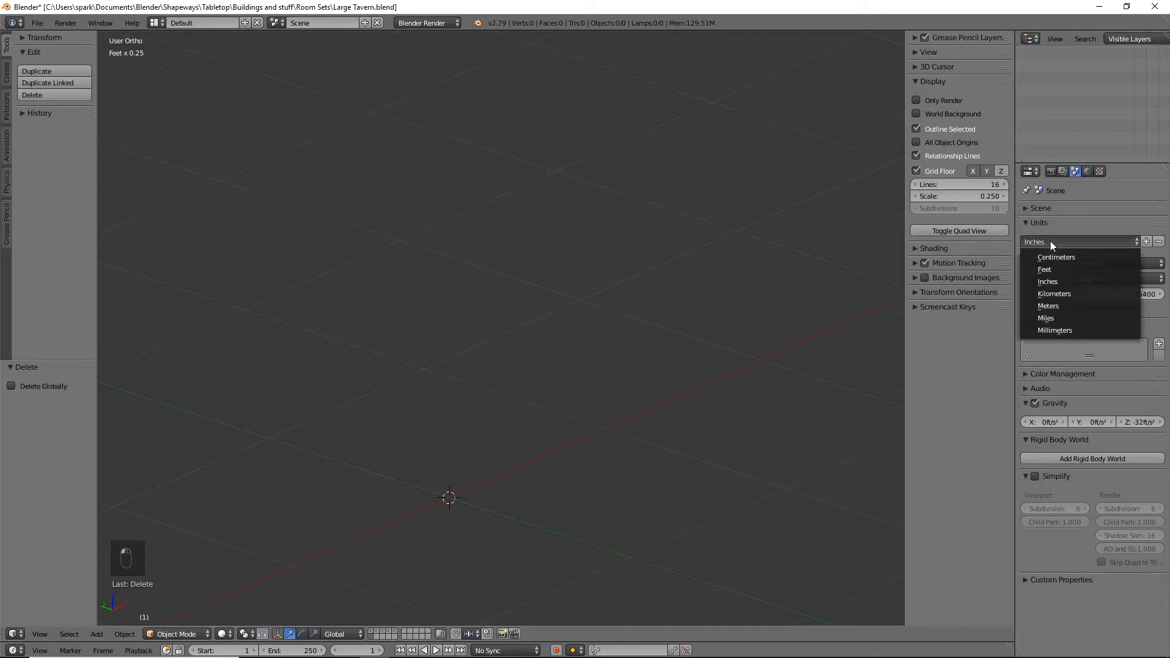
left_click(1057, 241)
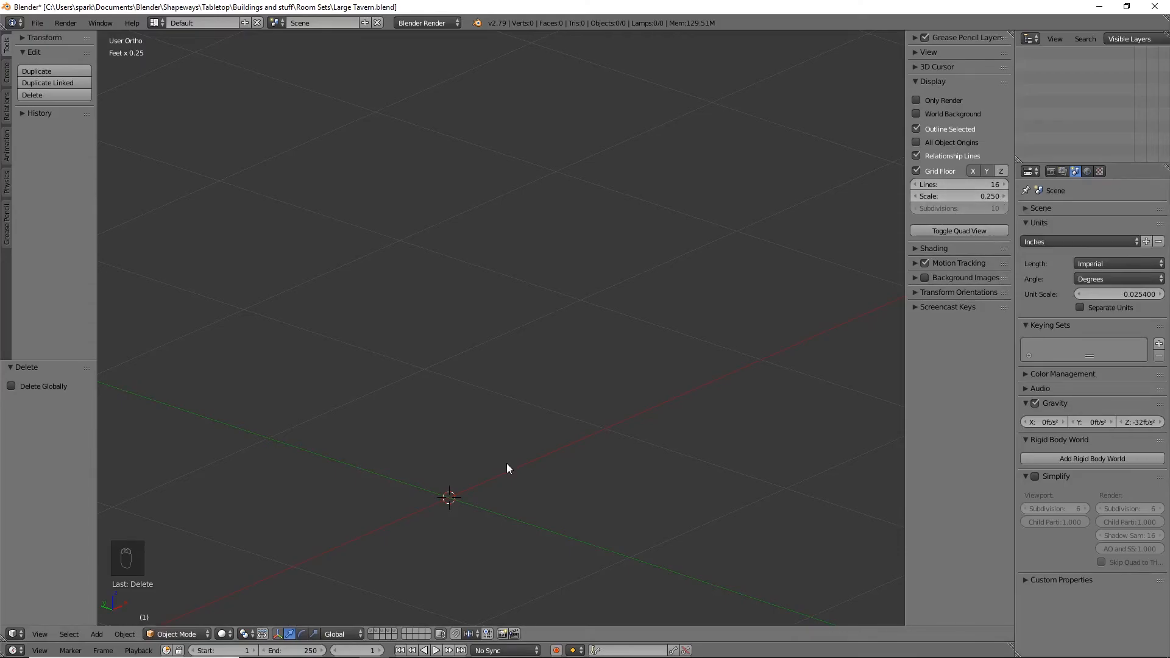
Add a mesh circle with 55 vertices and a 1" radius at the origin, aligned to the right orthographic view
scroll(636, 309, "up", 3)
key("shift+a")
mouse_move(635, 308)
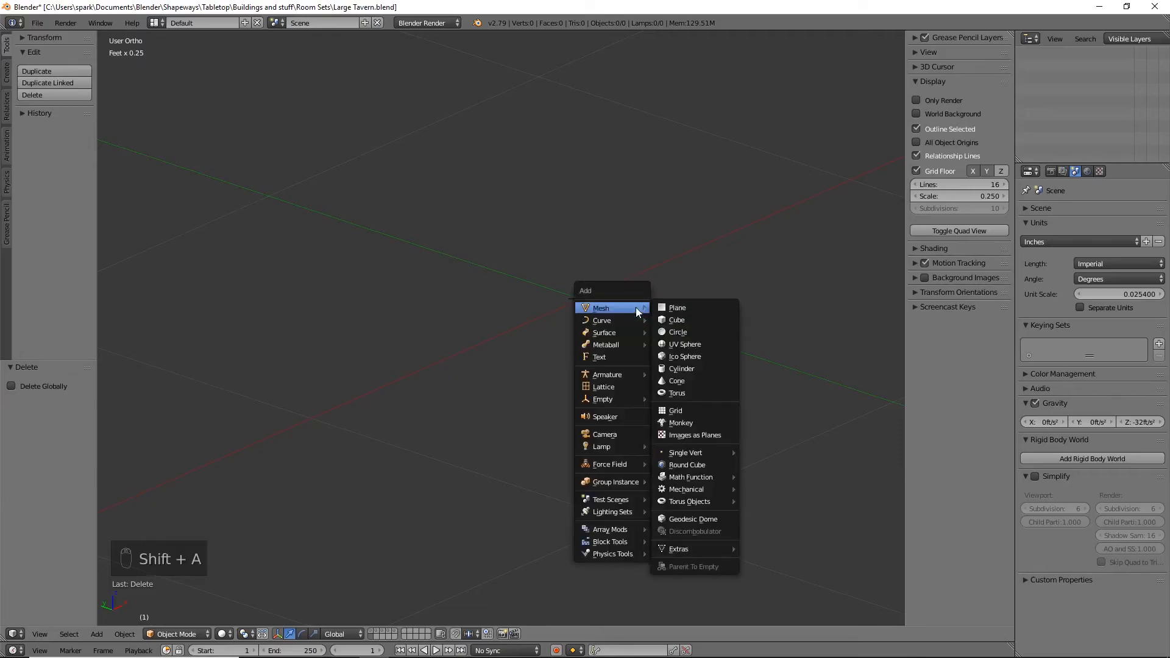
left_click(682, 332)
middle_click_drag(686, 330, 506, 266)
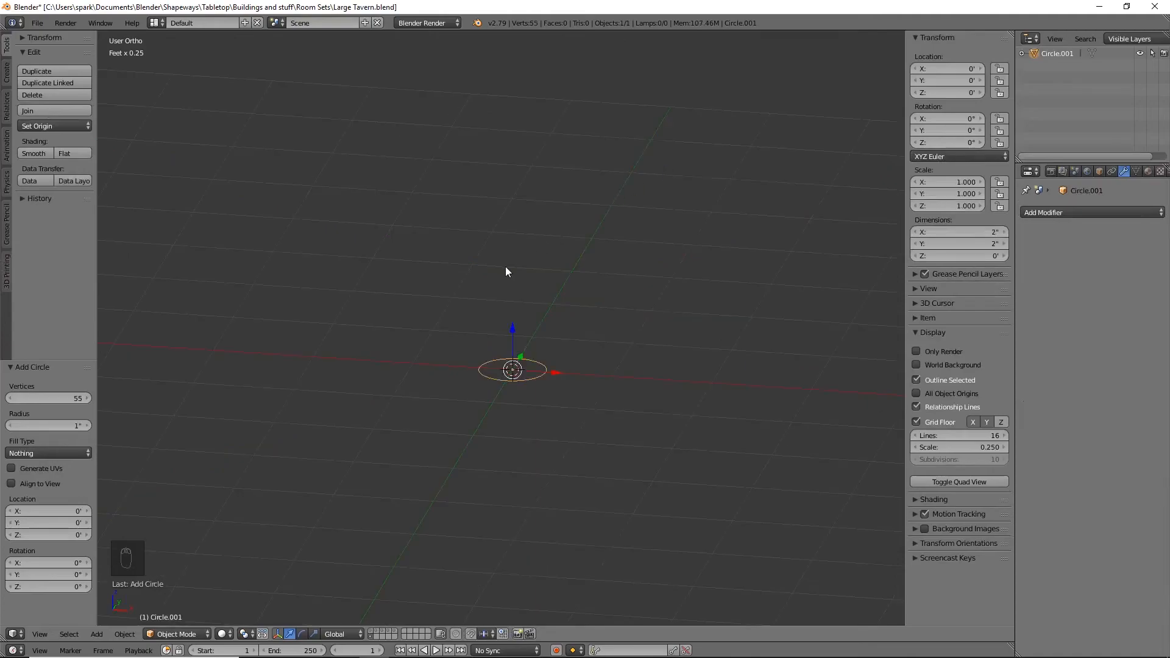
key("KP_3")
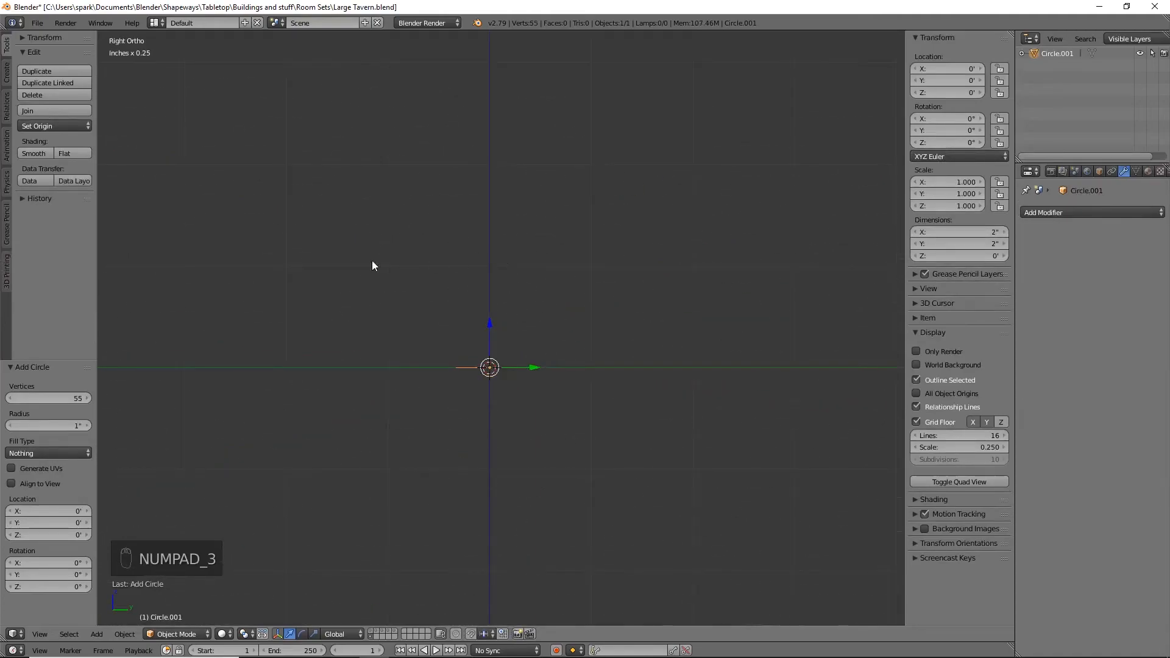
left_click(11, 484)
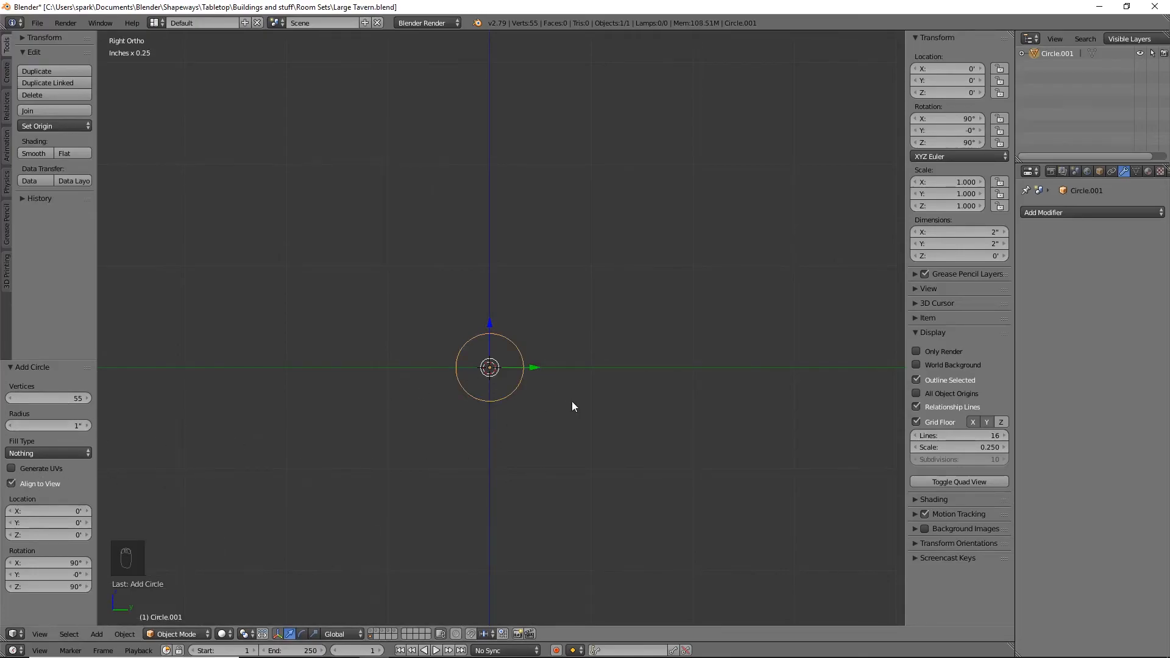
In Edit Mode, move the whole circle 1.75" along the X axis in the front view
scroll(573, 405, "up", 8)
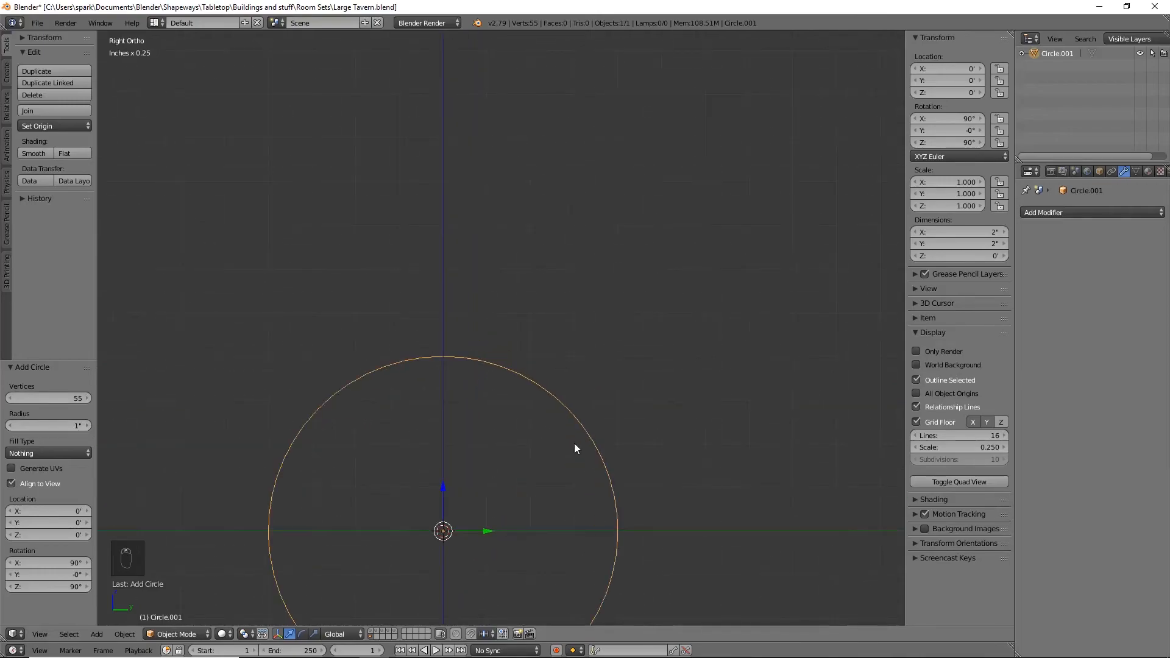
middle_click_drag(591, 435, 623, 229, "shift")
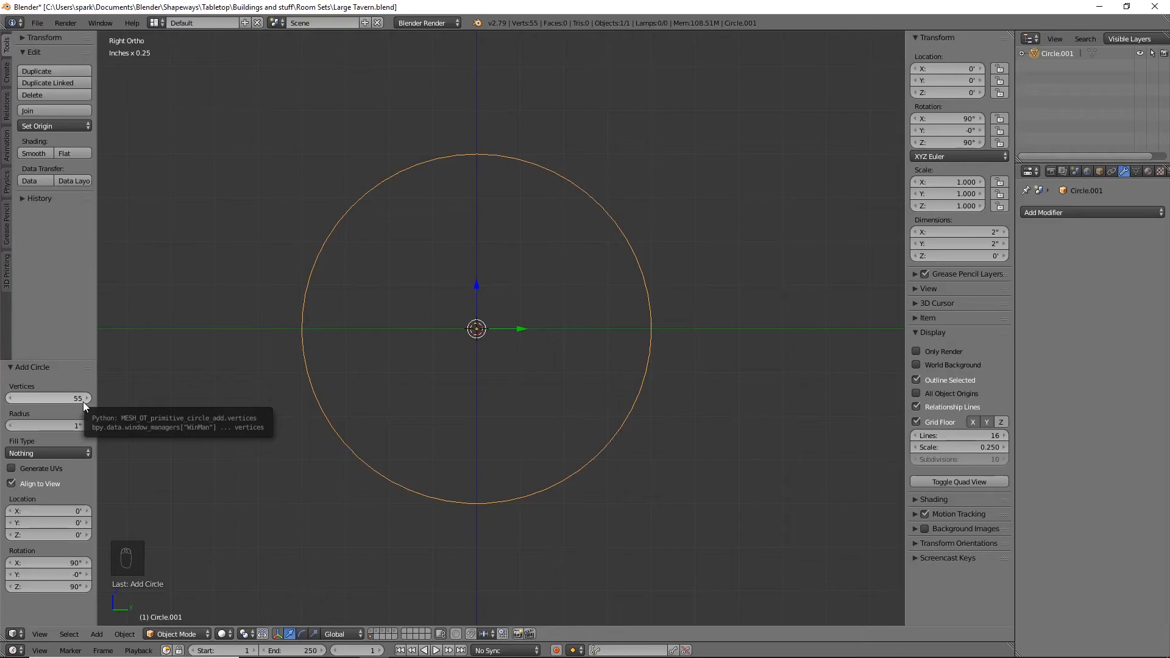
key("Tab")
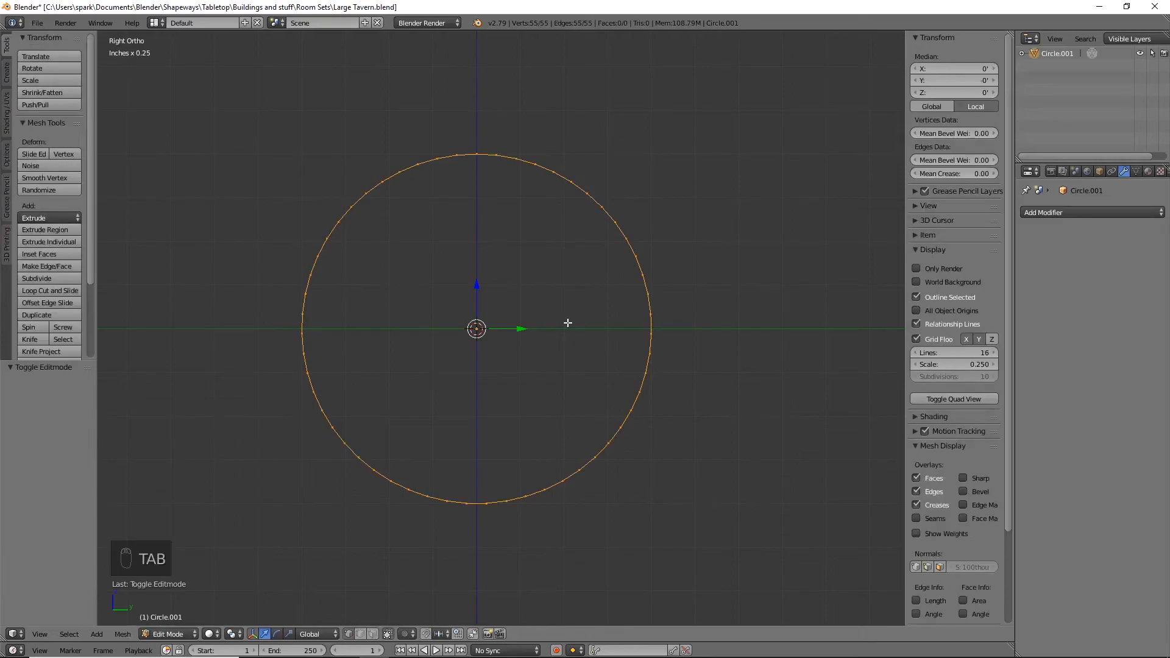
key("KP_1")
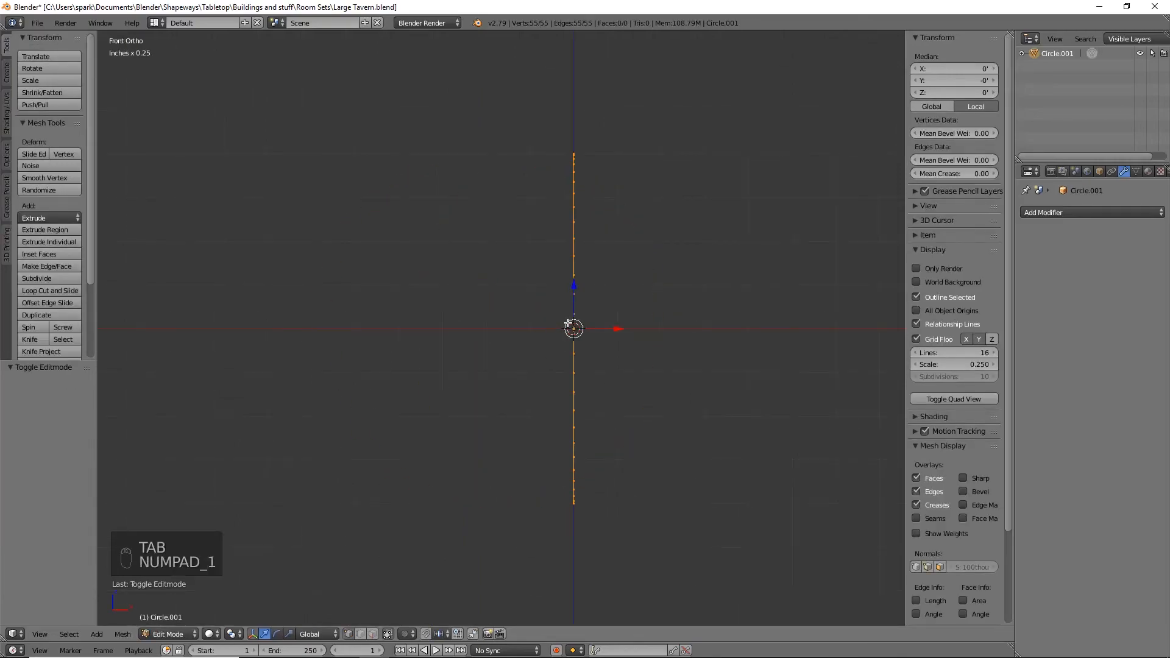
left_click_drag(515, 335, 665, 351)
Extrude the circle about 0.25" back toward the origin along X to form a rim band
scroll(736, 388, "up", 3)
middle_click_drag(736, 388, 640, 355, "shift")
key("e")
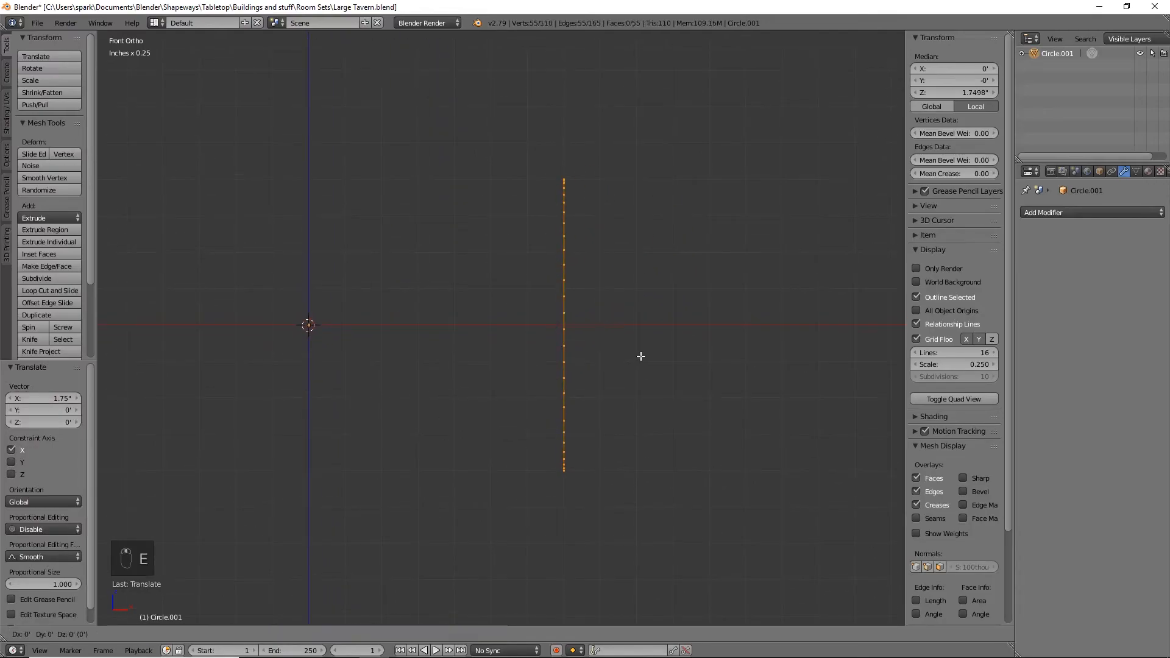
right_click(640, 355)
left_click_drag(614, 328, 574, 321)
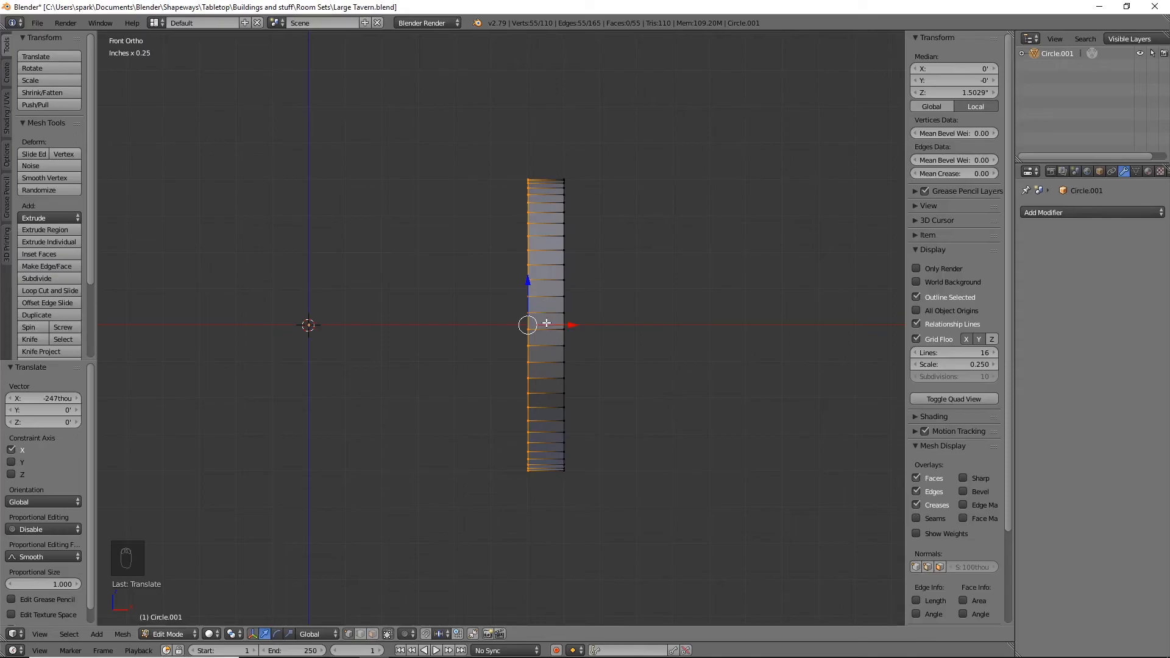
Extrude the rim band's edge loop nearest the origin in place and scale it inward to about 0.912
key("KP_3")
left_click(765, 355, "alt")
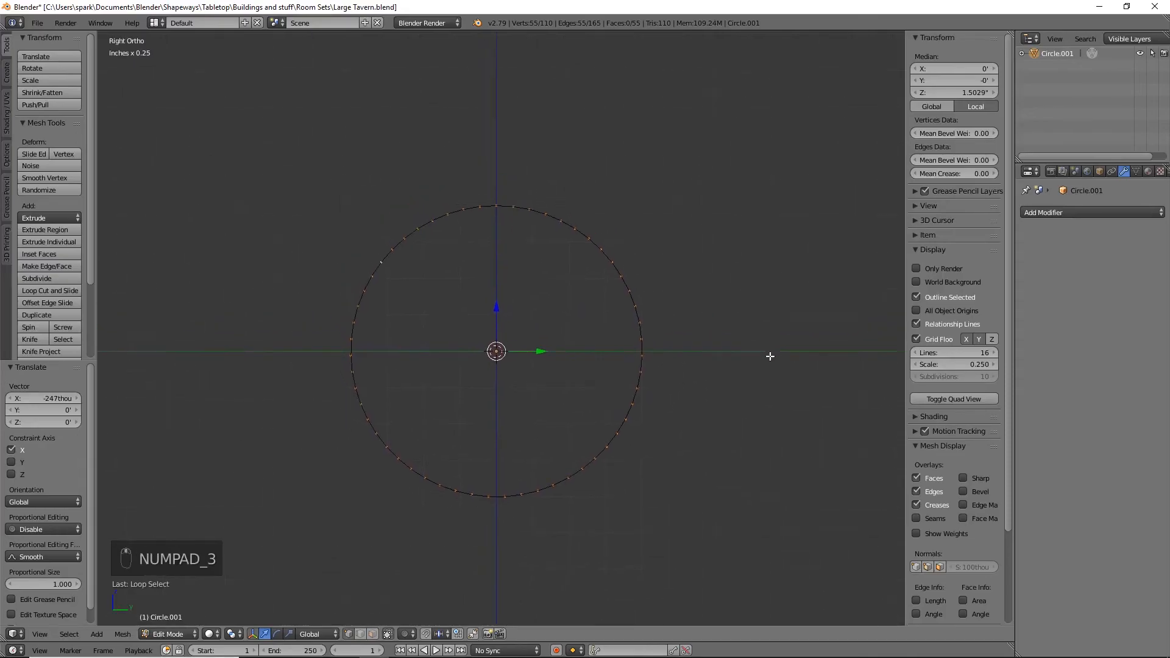
key("e")
right_click(769, 356)
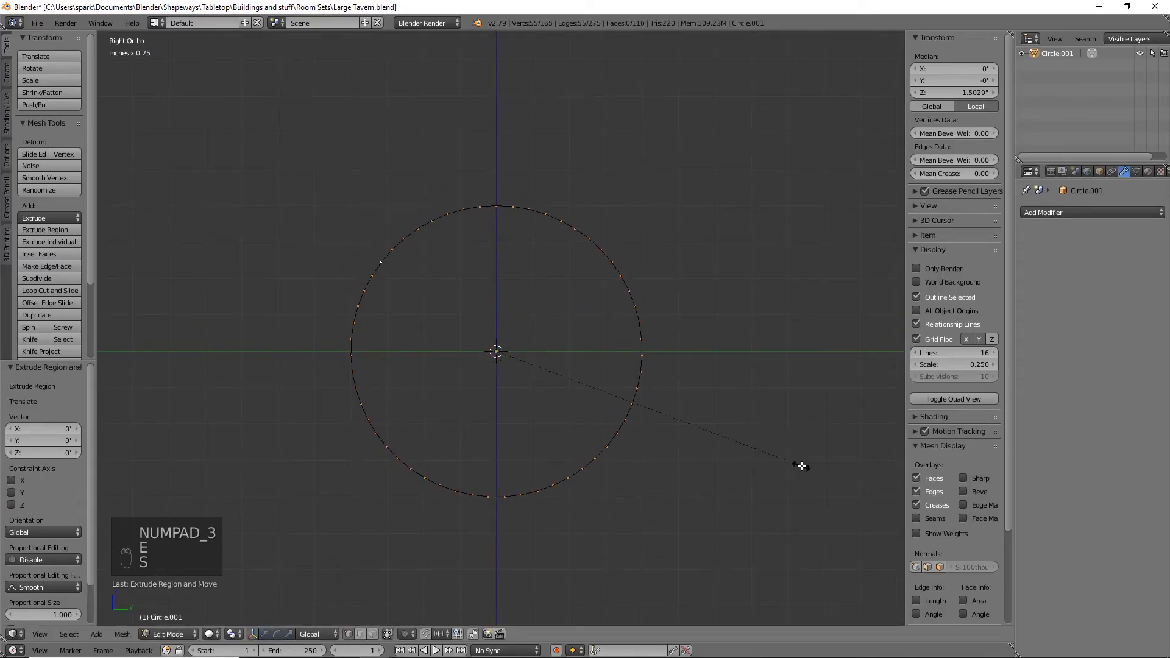
key("s")
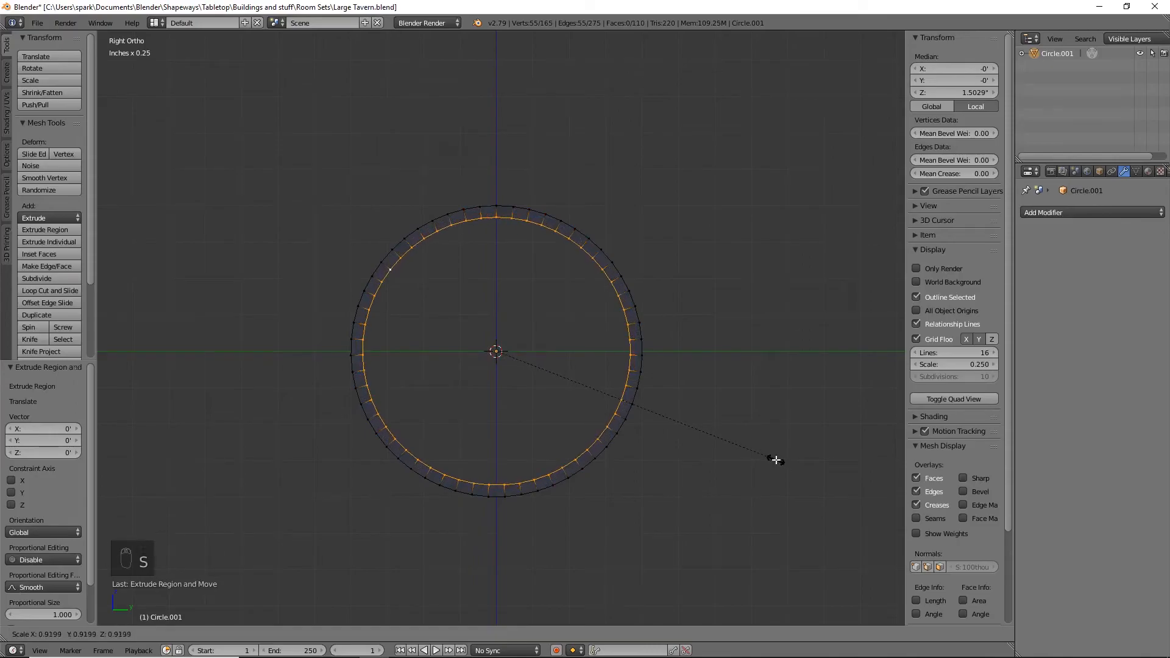
left_click(774, 458)
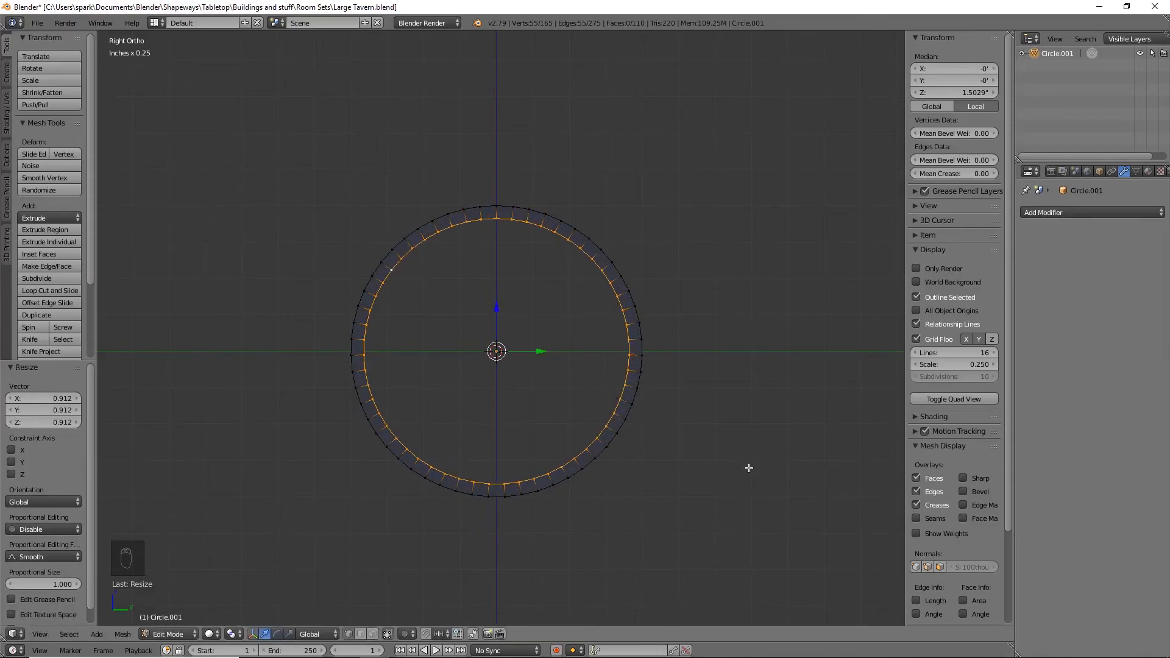
middle_click_drag(748, 464, 500, 393)
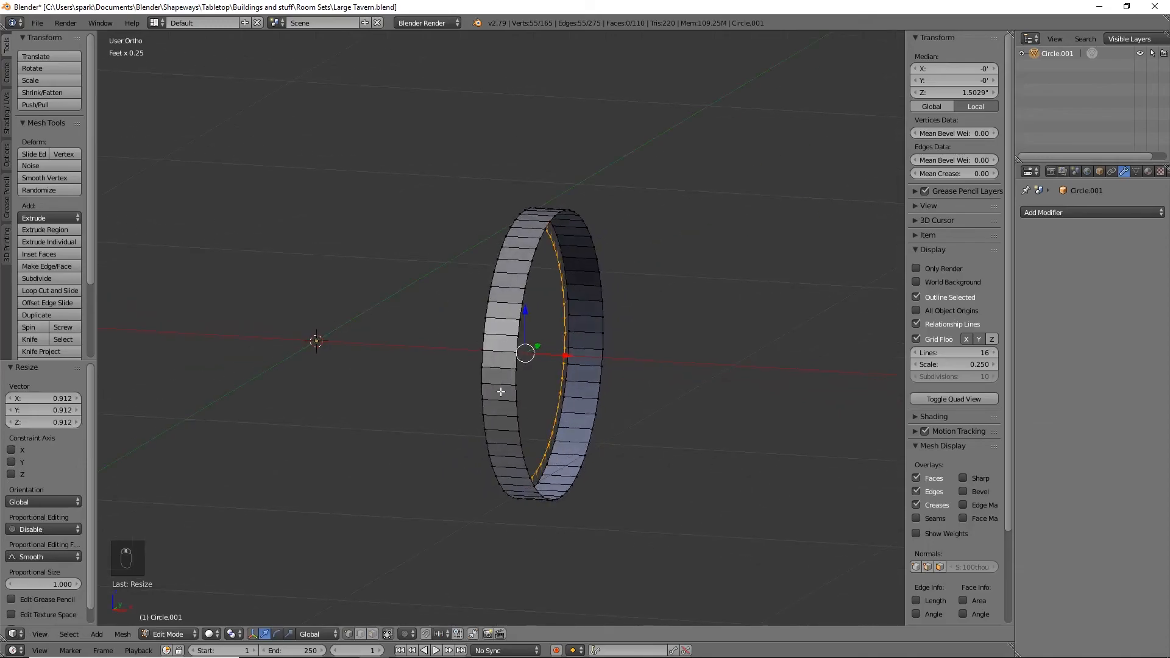
Select every fifth vertex of the inner loop, eleven in all, and scale them inward to about 0.875 to form plank grooves
key("KP_3")
scroll(274, 357, "up", 5)
scroll(436, 324, "down", 1)
middle_click_drag(436, 323, 442, 279, "shift")
scroll(443, 279, "down", 2)
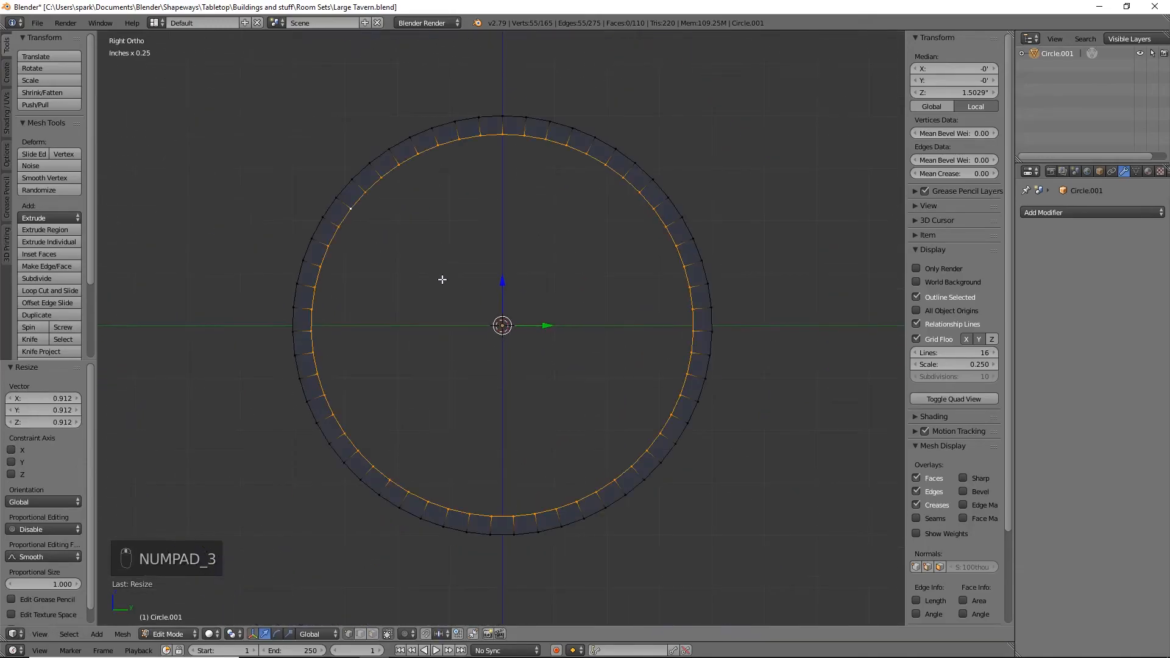
right_click(501, 134)
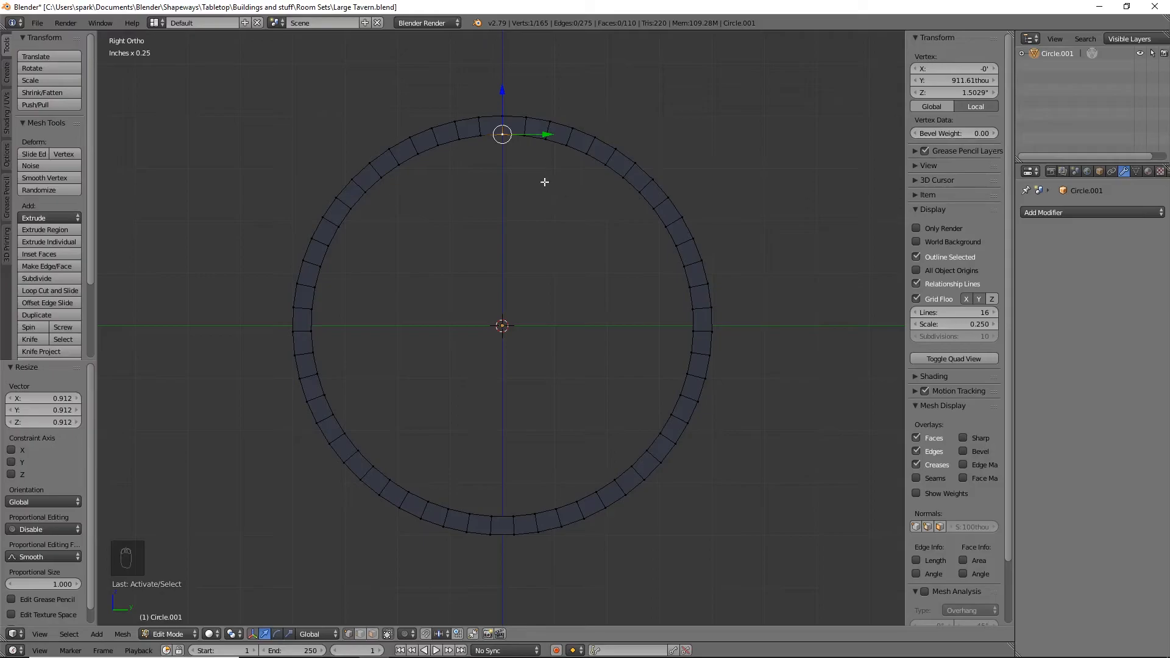
right_click(606, 163, "shift")
right_click(676, 246, "shift")
right_click(691, 352, "shift")
right_click(647, 450, "shift")
right_click(556, 509, "shift")
right_click(448, 510, "shift")
right_click(358, 451, "shift")
right_click(313, 352, "shift")
right_click(327, 245, "shift")
right_click(399, 165, "shift")
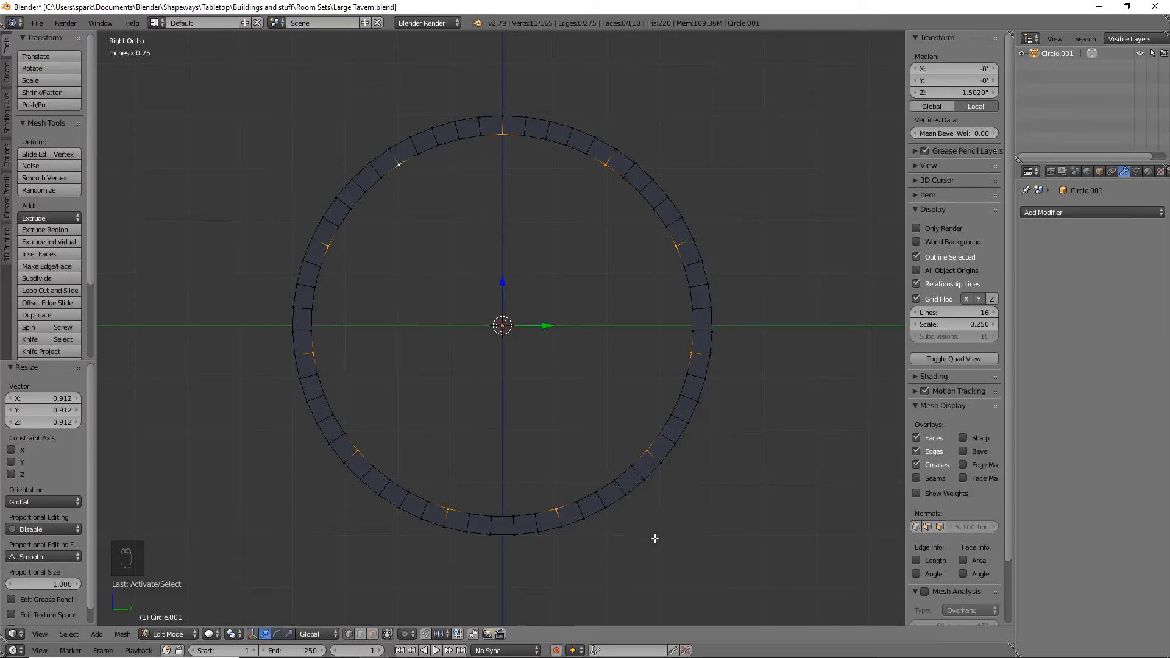
key("s")
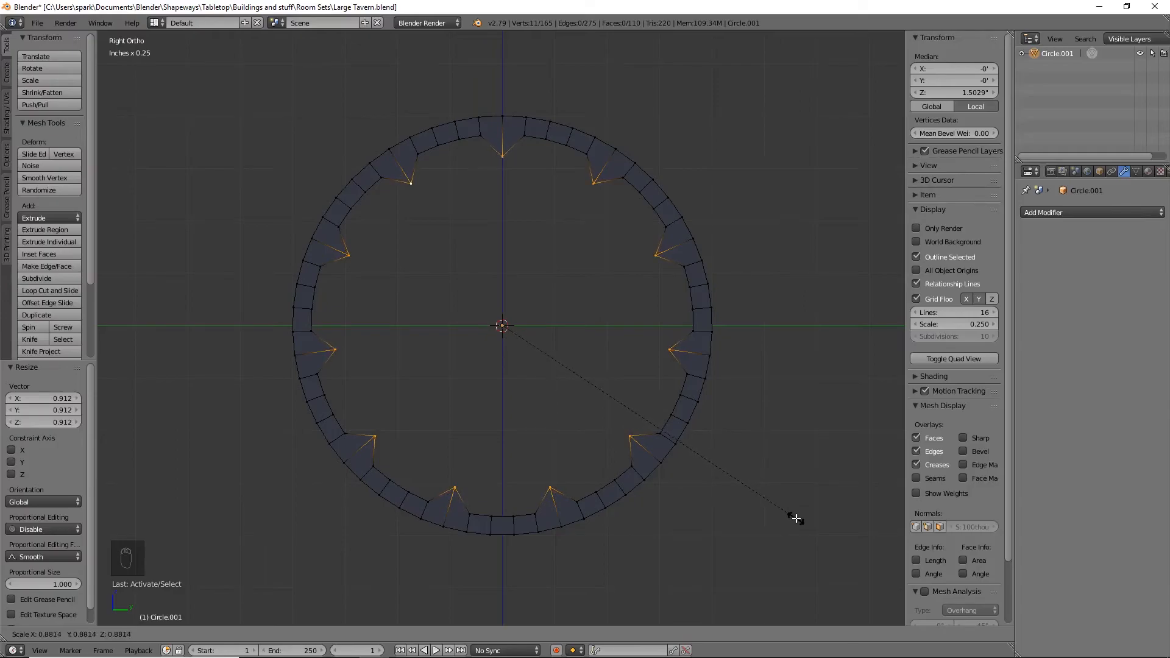
left_click(793, 518)
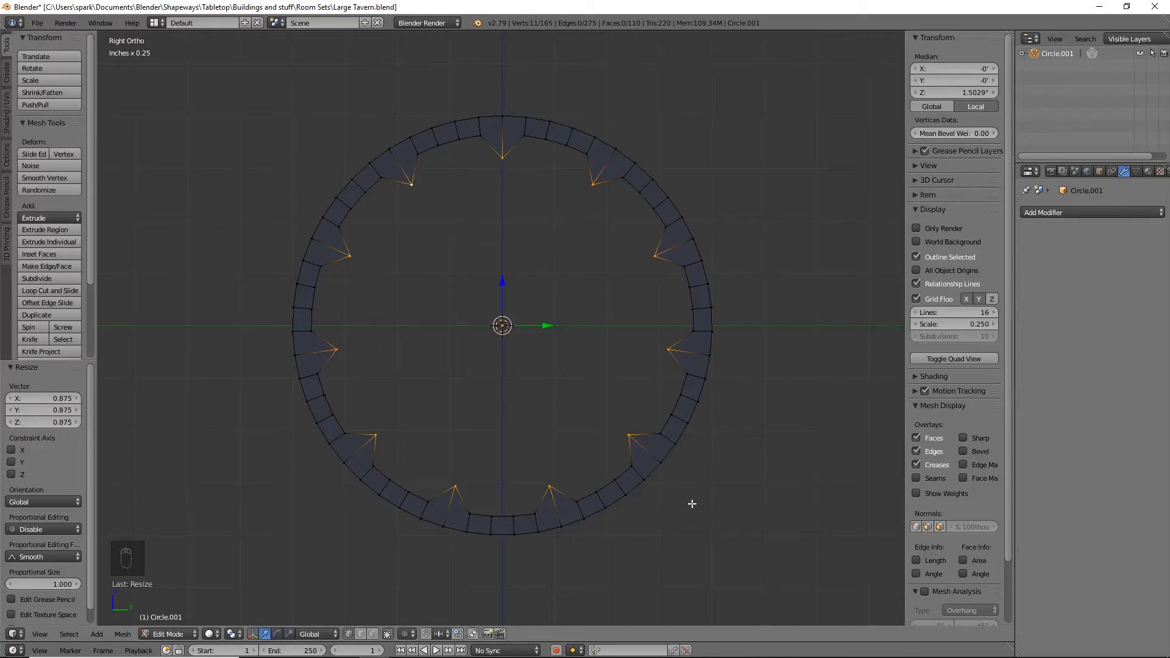
Extrude the notched inner loop about 1.48" along negative X to the origin and scale its end to about 1.171
right_click(659, 226, "alt")
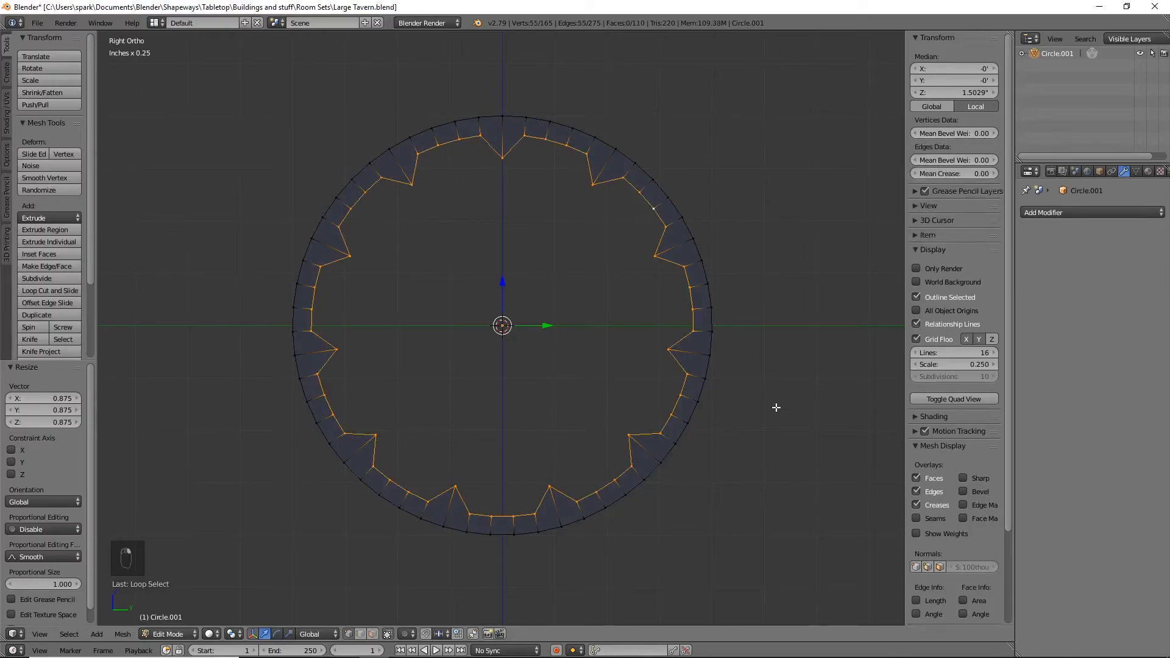
key("KP_1")
scroll(700, 415, "down", 4)
middle_click_drag(627, 420, 684, 431, "shift")
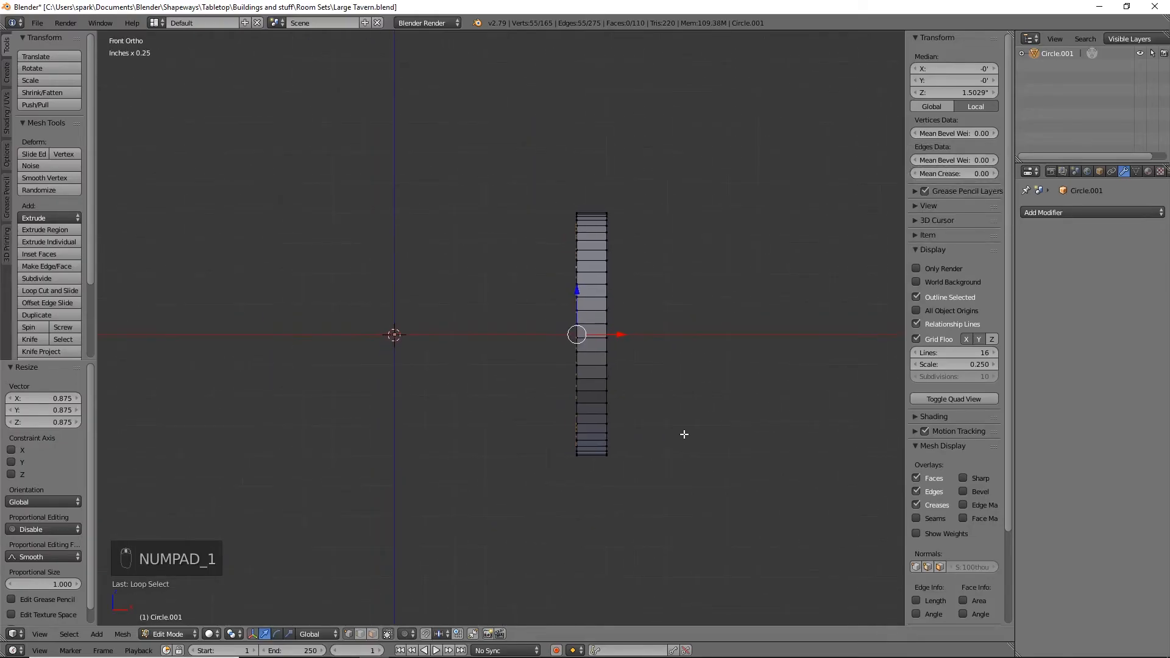
key("e")
right_click(685, 434)
left_click_drag(619, 334, 439, 342)
key("s")
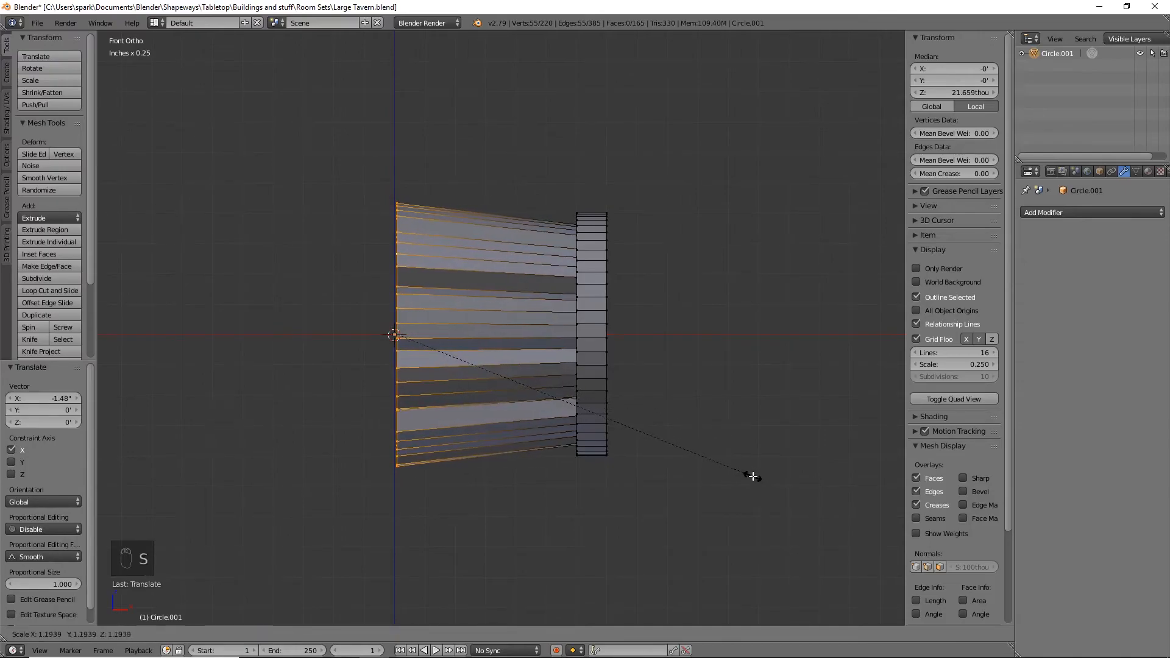
left_click(747, 472)
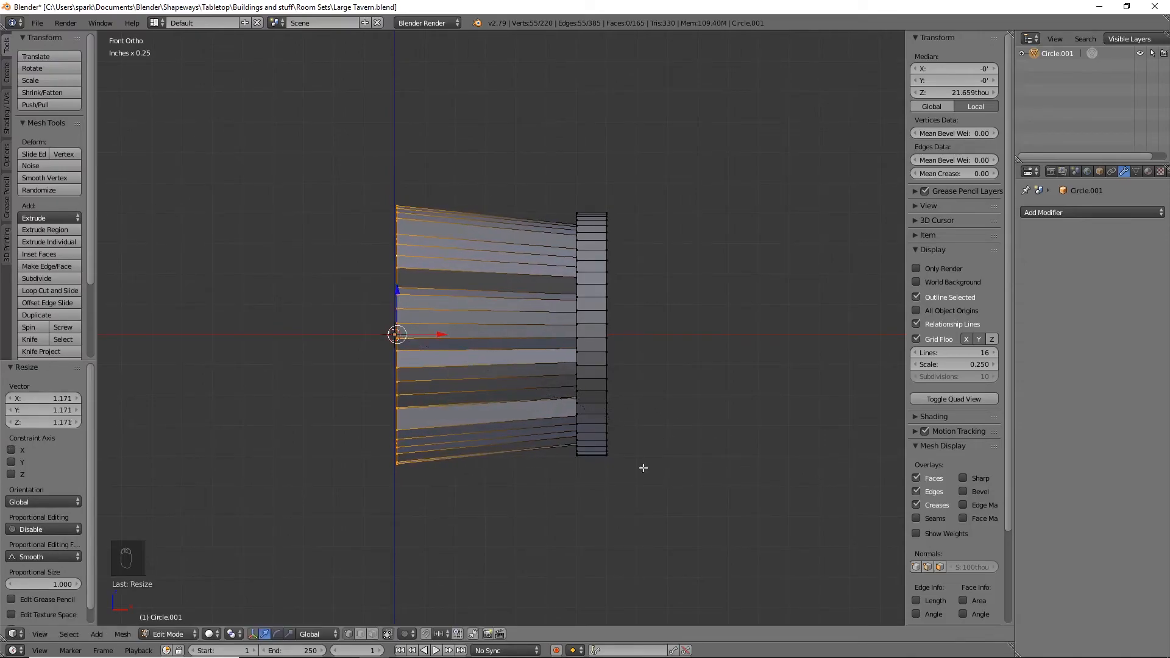
Add one loop cut around the tapered body with a slide factor of 0.160 and scale it to about 1.056
key("ctrl+r")
left_click(555, 380)
left_click(585, 390)
key("s")
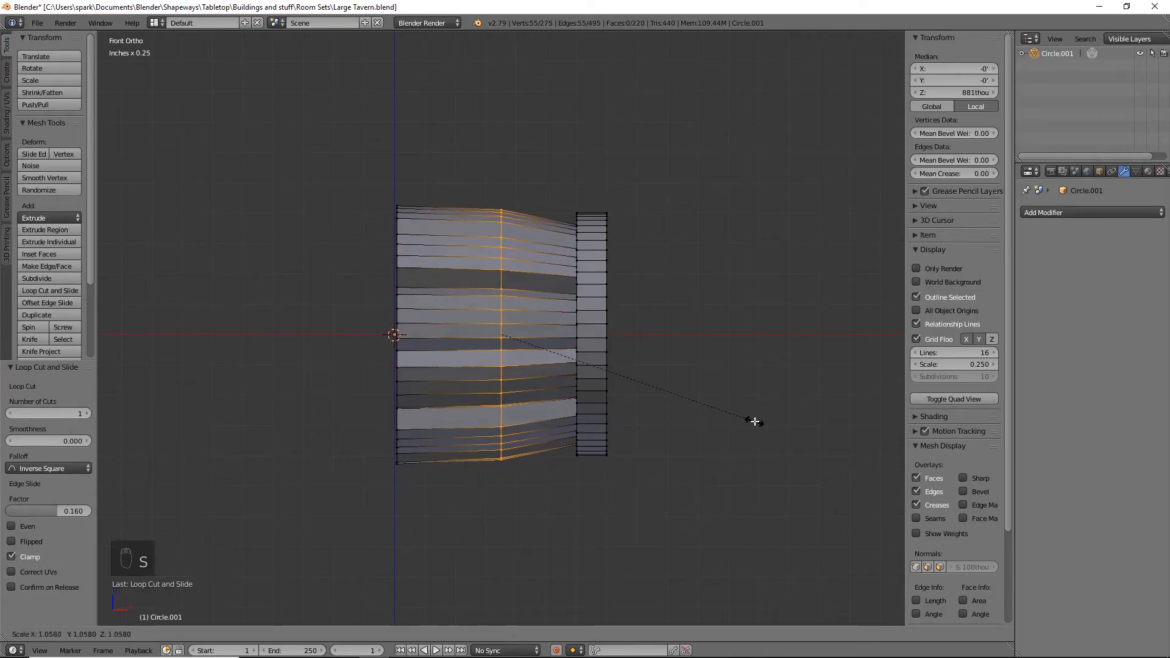
left_click(753, 423)
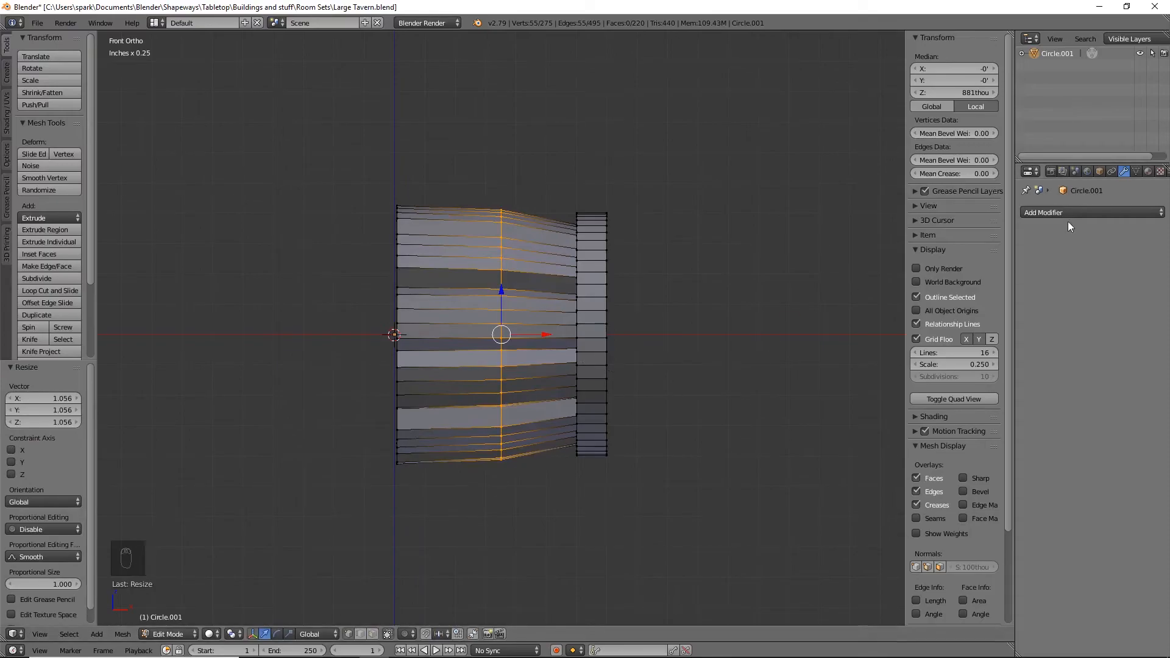
Add Subdivision Surface and Mirror modifiers to the mesh and place Mirror above Subdivision Surface in the stack
left_click(1071, 213)
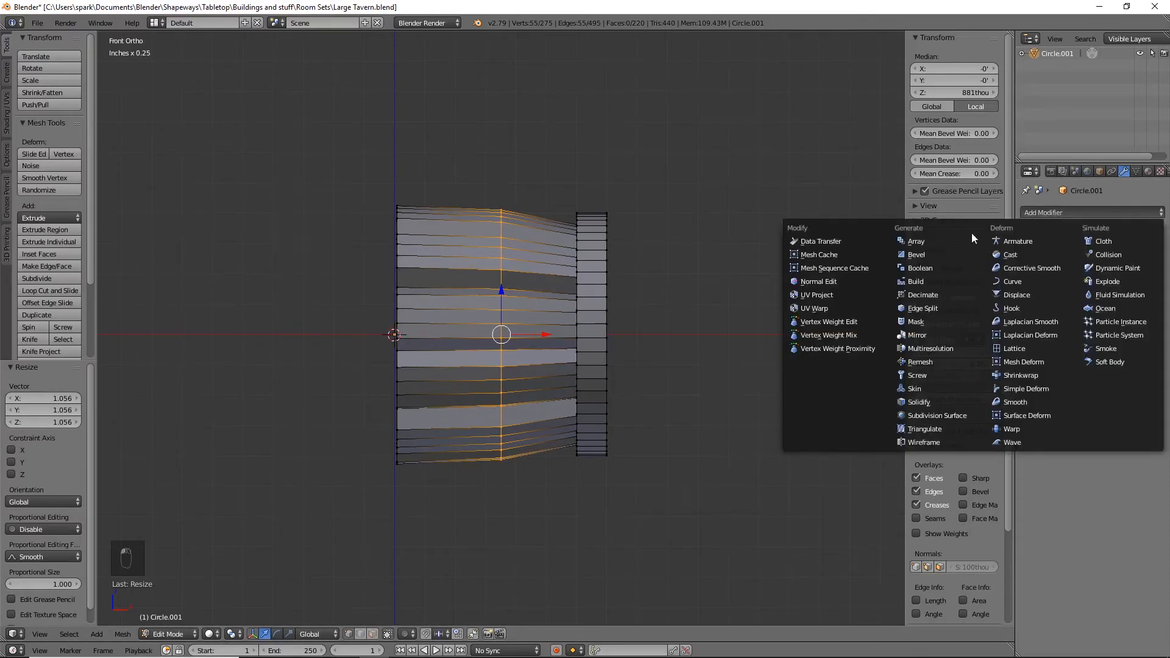
left_click(929, 416)
left_click(1057, 217)
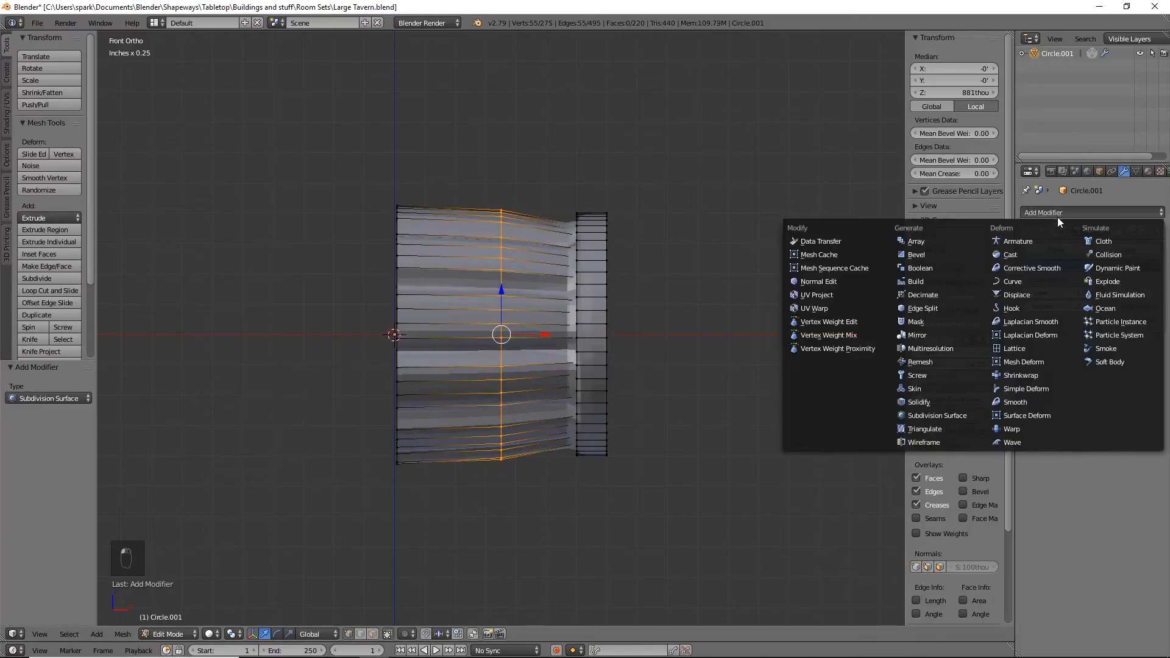
left_click(933, 336)
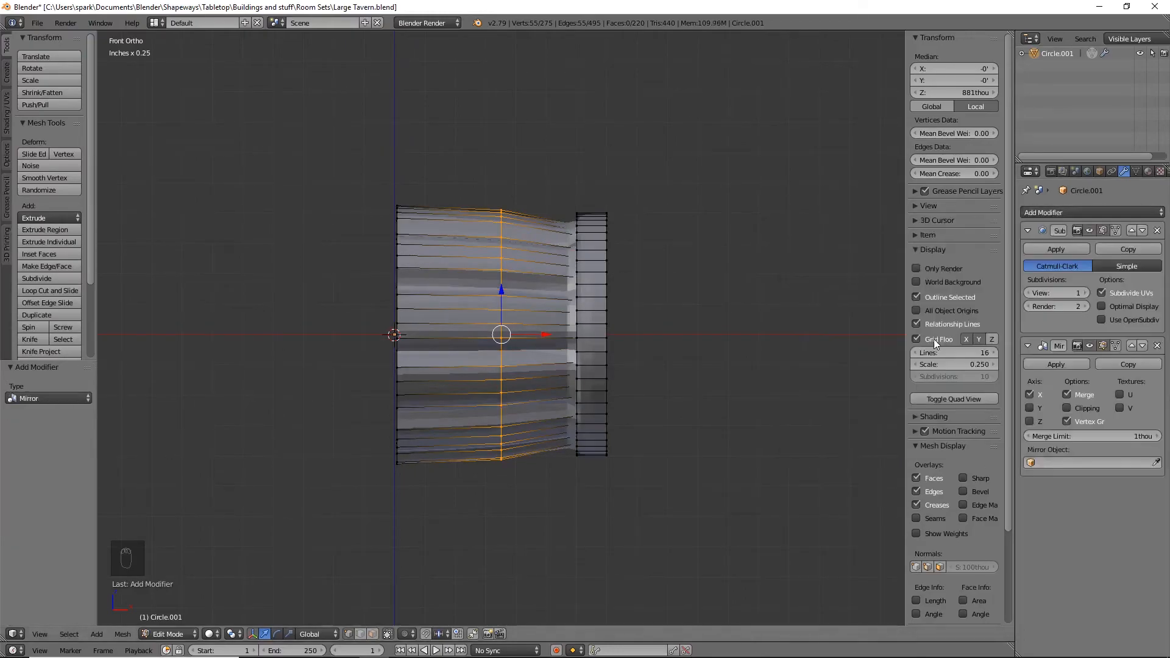
left_click(1131, 345)
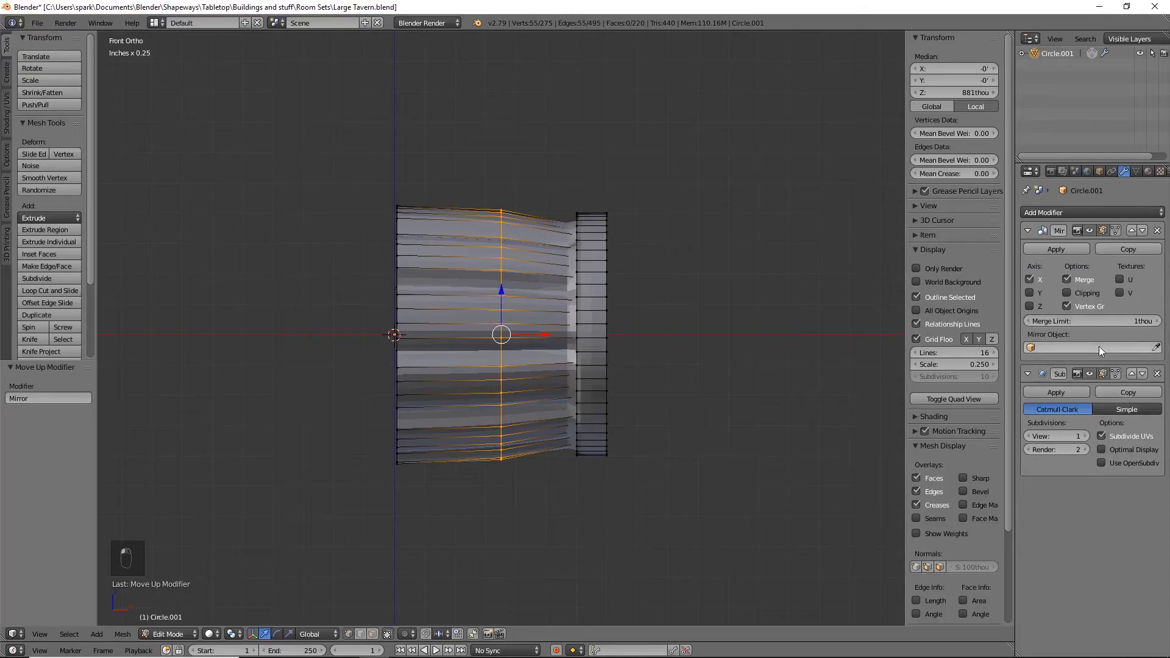
Change the Mirror modifier's axis from X to Z to complete the other half of the barrel
left_click(1029, 279)
left_click(1029, 306)
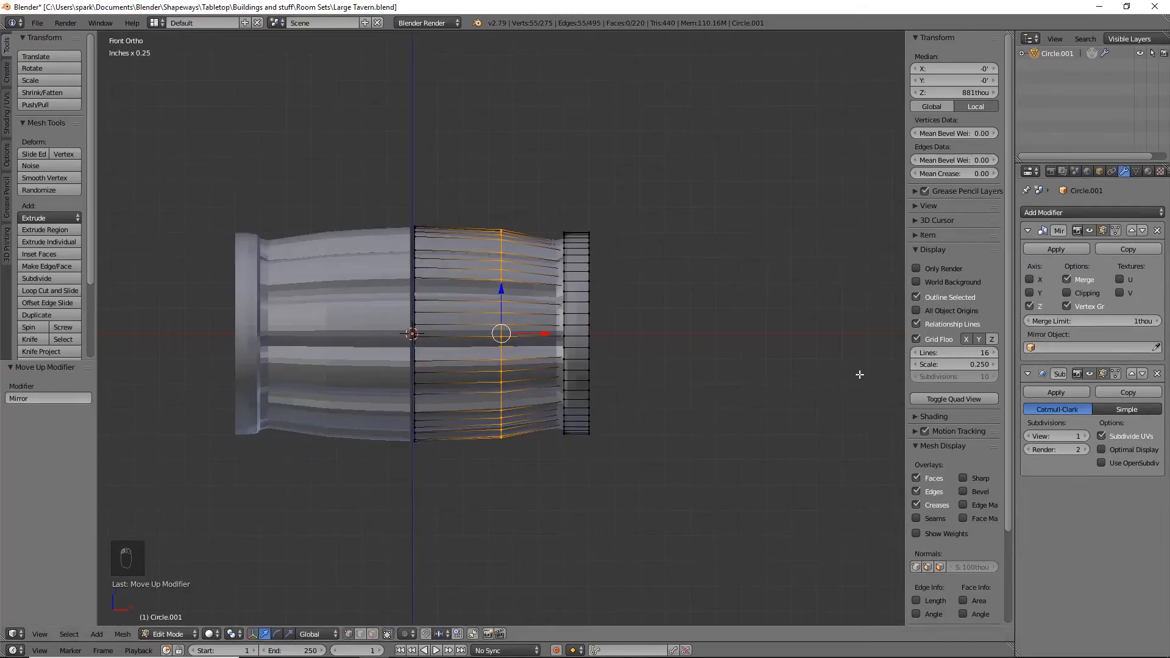
middle_click_drag(746, 402, 772, 405, "shift")
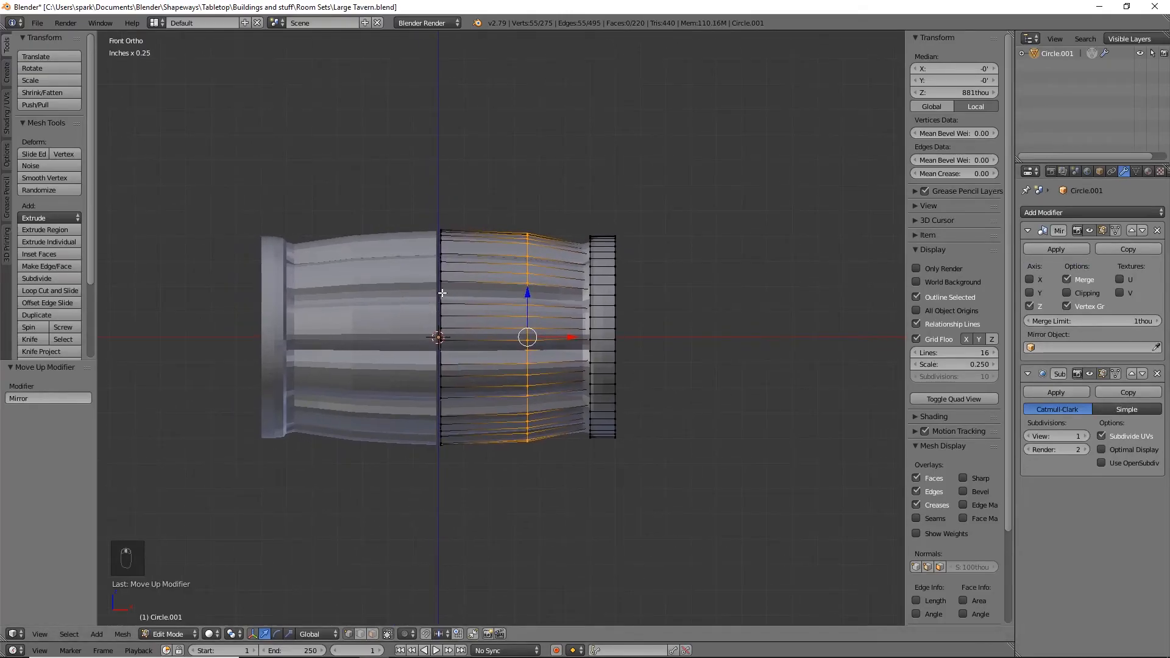
Enable Clipping on the Mirror modifier and move the barrel's middle edge loop along X onto the mirror plane
right_click(441, 293, "alt")
left_click(1066, 293)
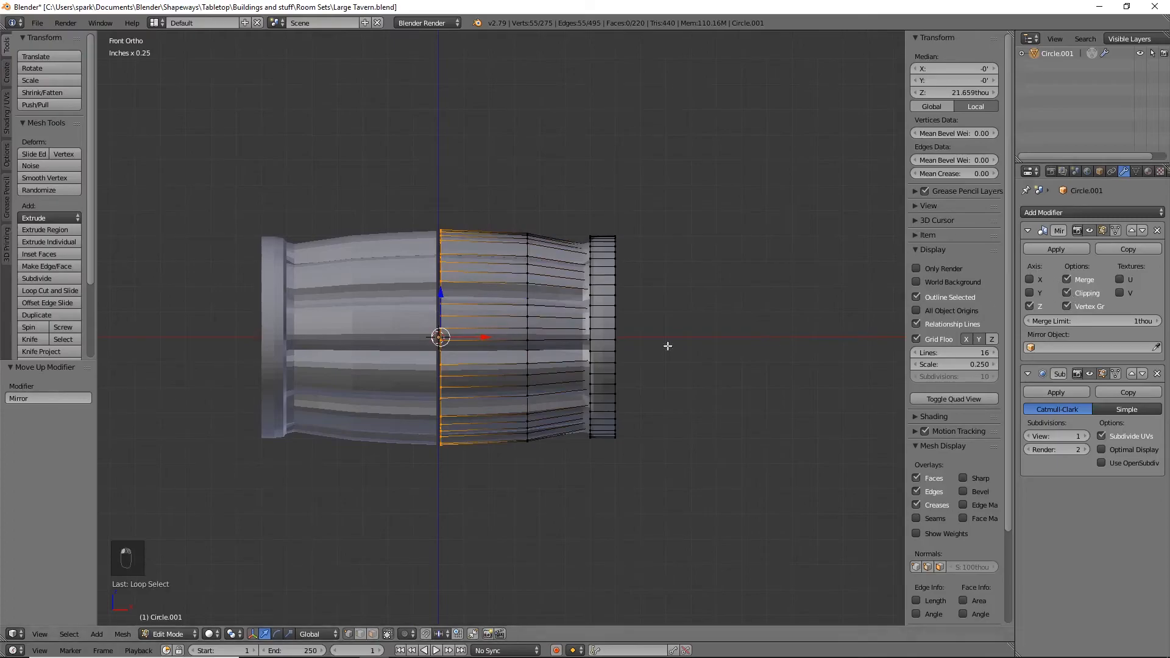
left_click_drag(485, 337, 511, 345)
Crease the notched edge loop where the barrel body meets the rim to 1.000
scroll(583, 453, "up", 1)
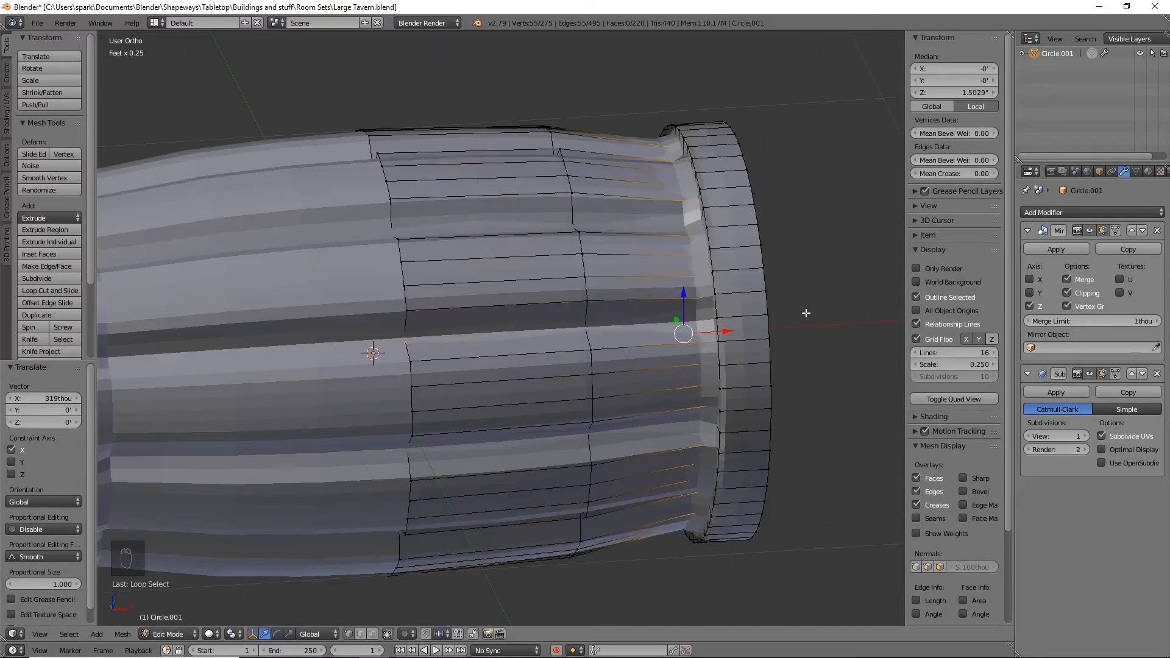
key("shift+e")
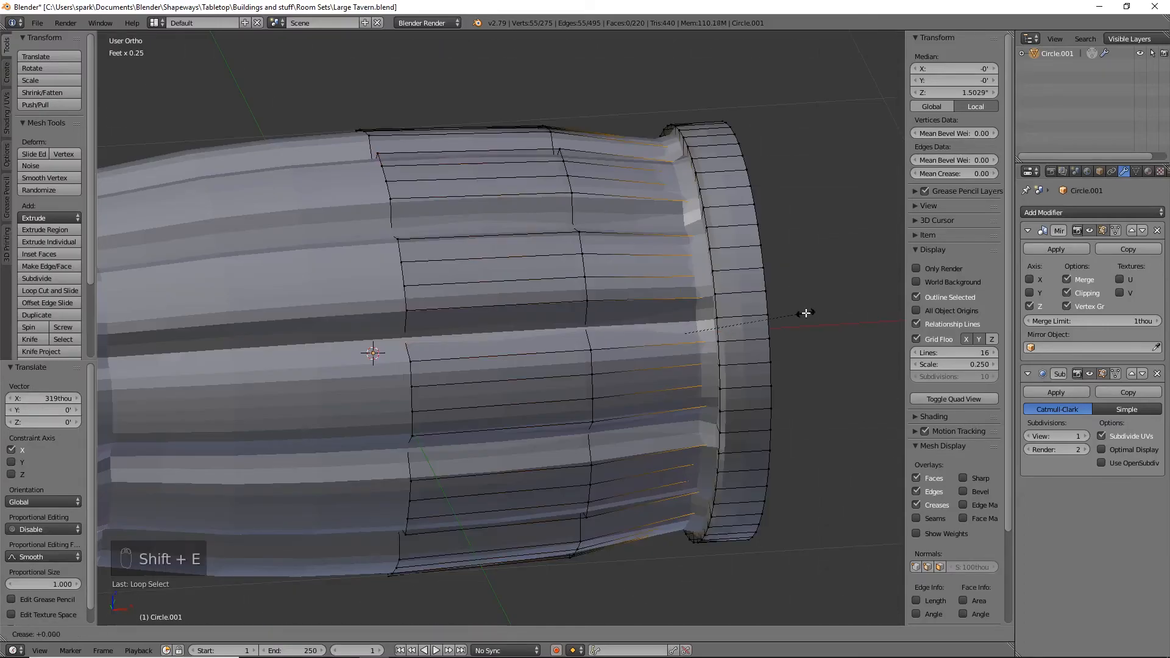
left_click(694, 370)
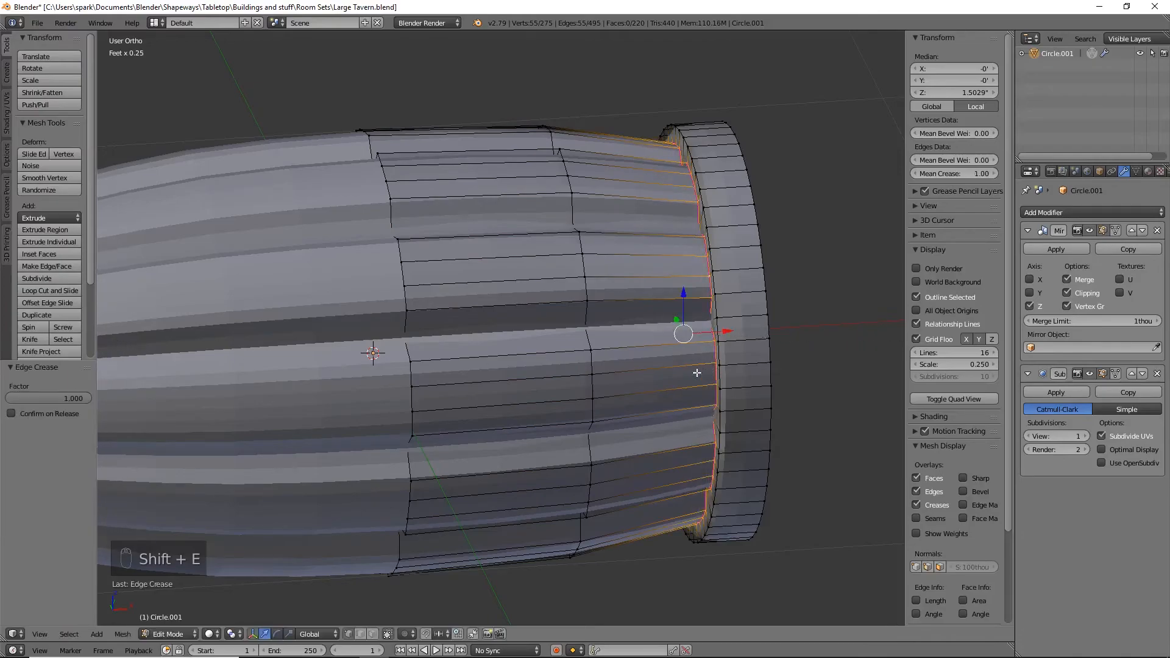
Select all the lengthwise edge loops along the groove bottoms around the barrel
right_click(553, 229, "alt")
right_click(569, 436, "alt+shift")
middle_click_drag(569, 436, 609, 407)
right_click(546, 374, "alt+shift")
right_click(541, 479, "alt+shift")
middle_click_drag(600, 503, 579, 403)
right_click(524, 364, "alt+shift")
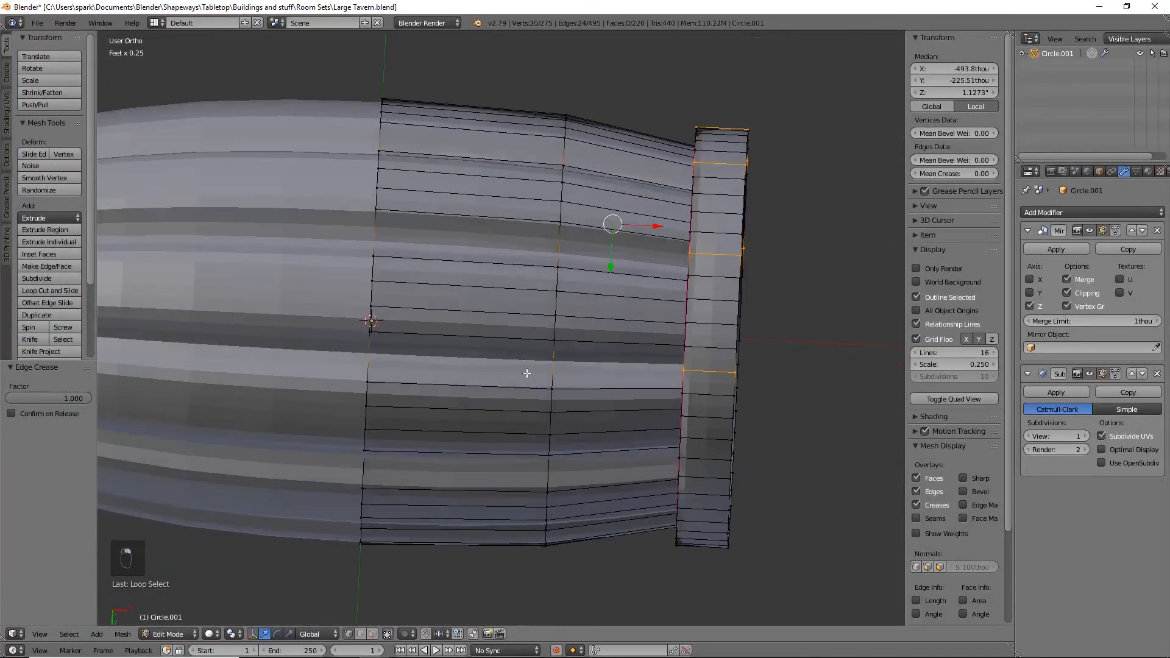
middle_click_drag(525, 465, 525, 352)
right_click(522, 329, "alt+shift")
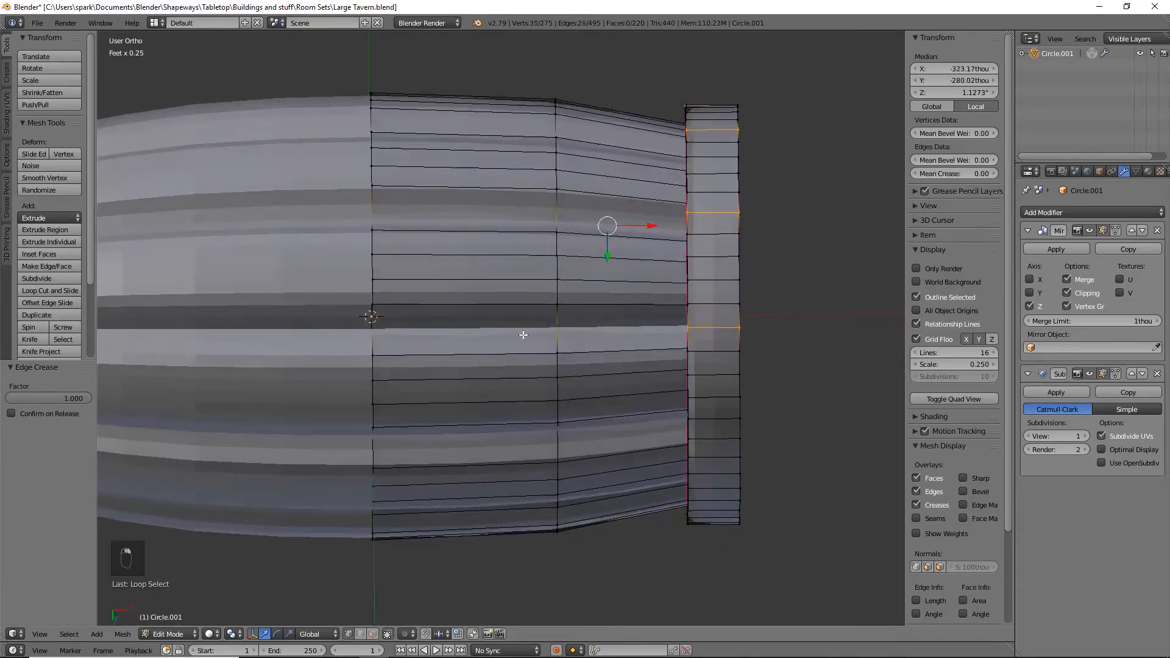
right_click(520, 440, "alt+shift")
middle_click_drag(557, 473, 544, 346)
right_click(544, 346, "alt+shift")
middle_click_drag(534, 449, 530, 364)
right_click(528, 330, "alt+shift")
middle_click_drag(540, 442, 530, 329)
right_click(530, 329, "alt+shift")
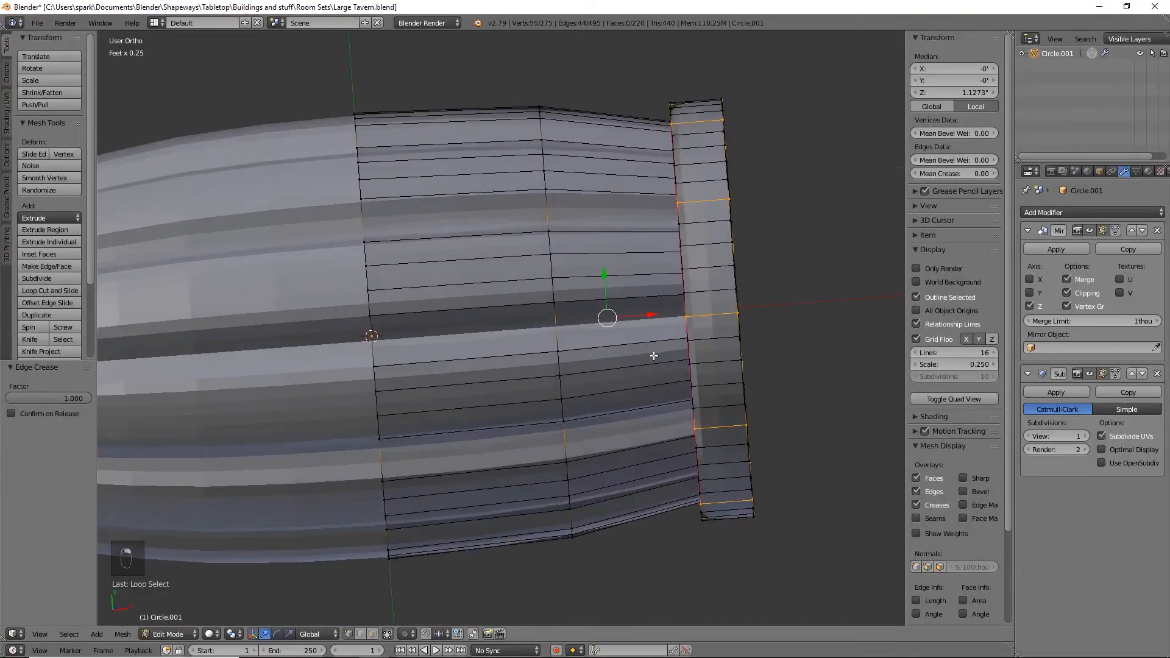
Remove the rim portions from the groove-bottom selection, leaving only the lengthwise edges and groove notches on the body
key("KP_7")
middle_click_drag(699, 371, 572, 372, "shift")
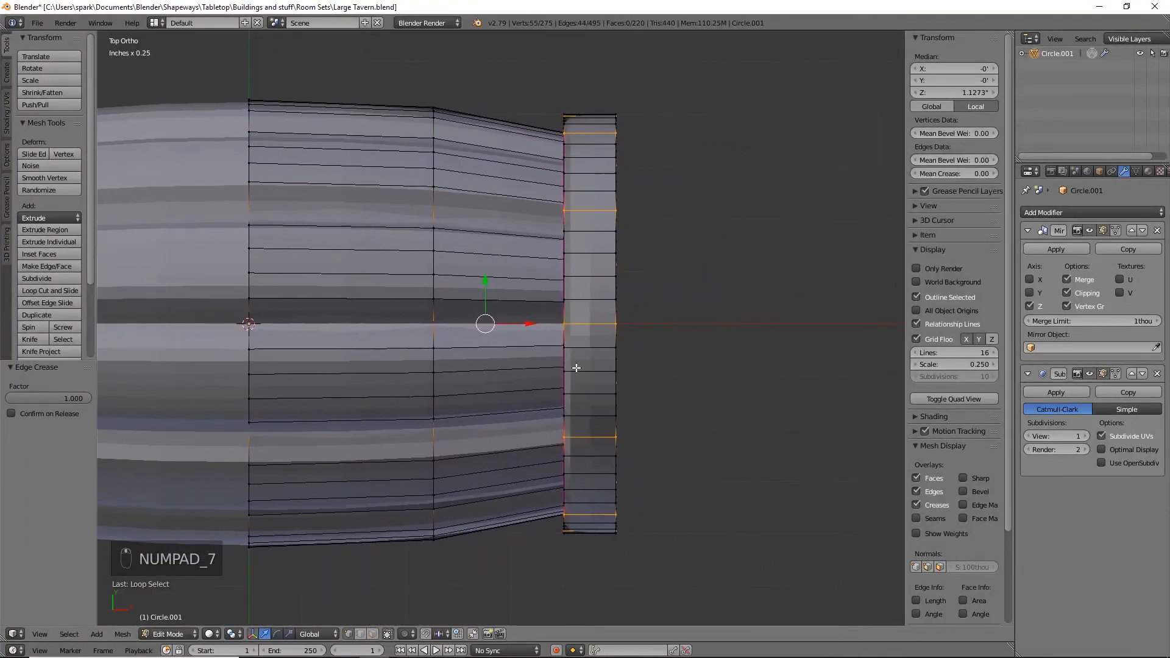
key("z")
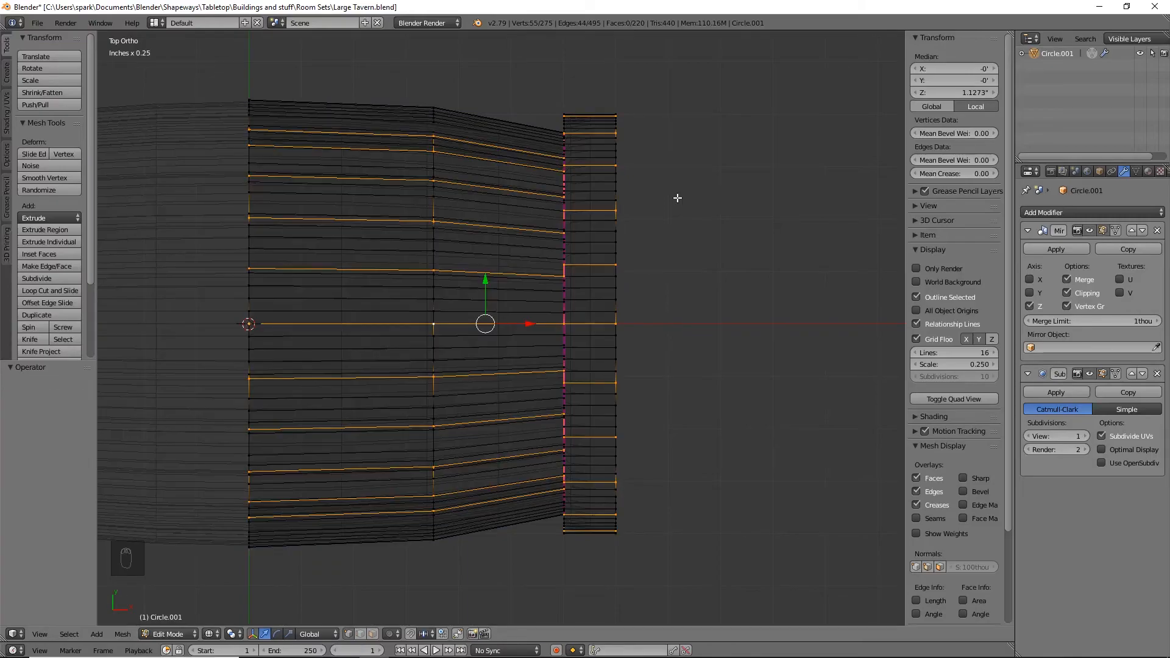
key("b")
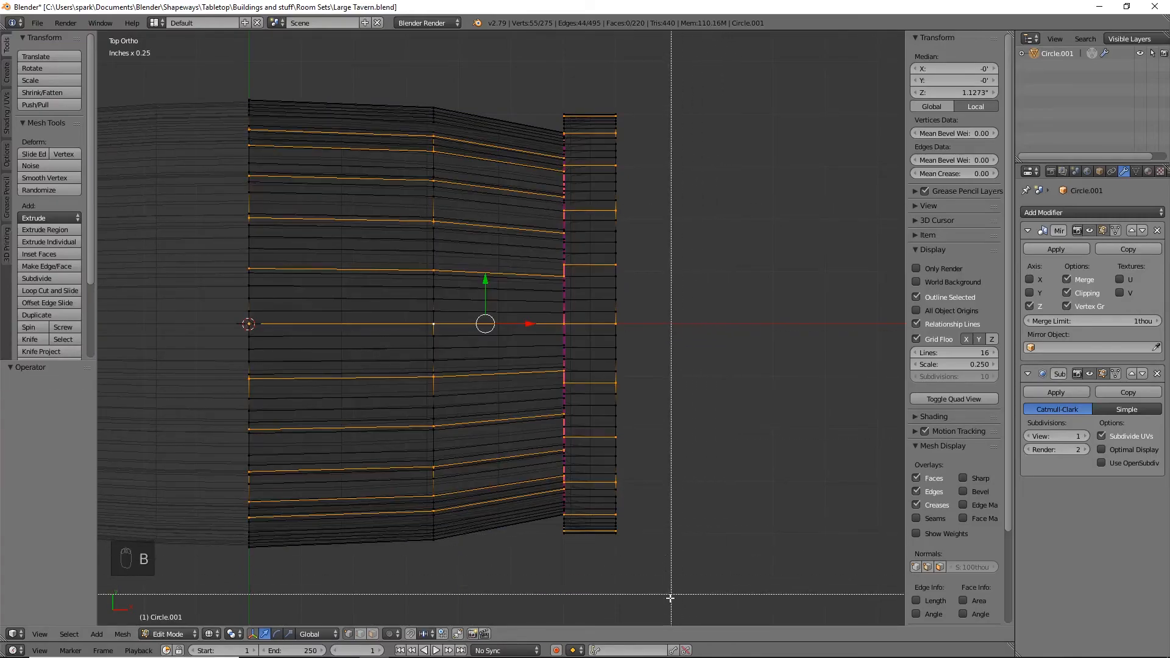
left_click_drag(662, 573, 582, 476)
middle_click_drag(581, 477, 588, 65)
middle_click_drag(611, 231, 666, 149)
left_click(563, 156, "alt+shift")
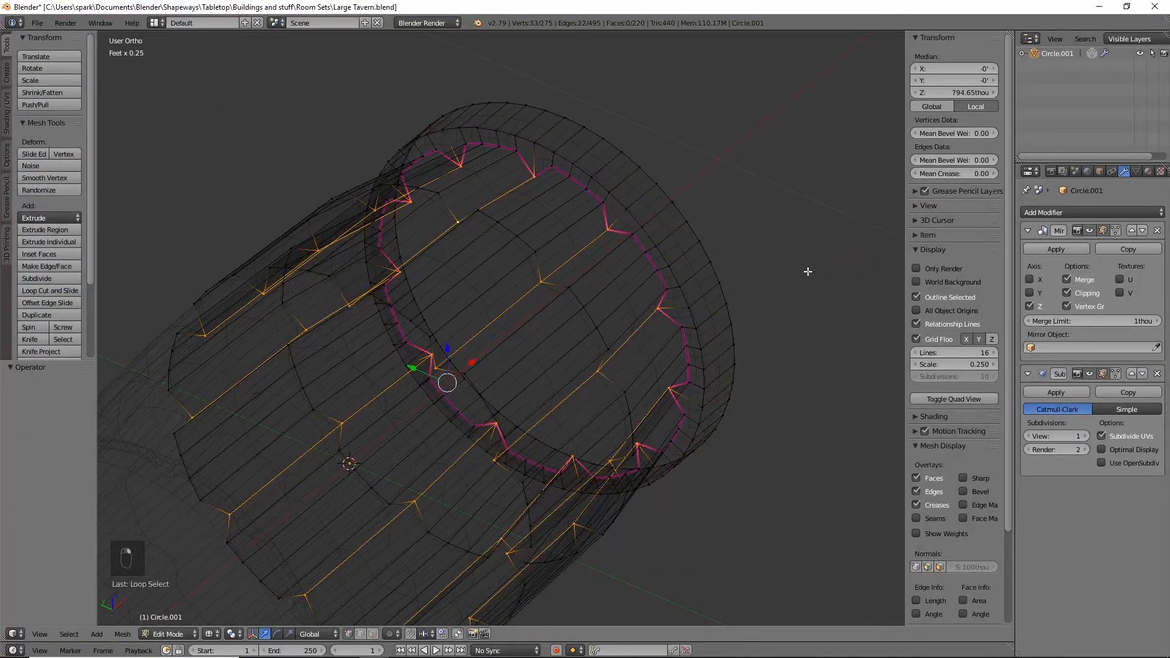
Crease the selected groove-bottom edges to 1.000
middle_click_drag(808, 271, 697, 326)
key("shift+e")
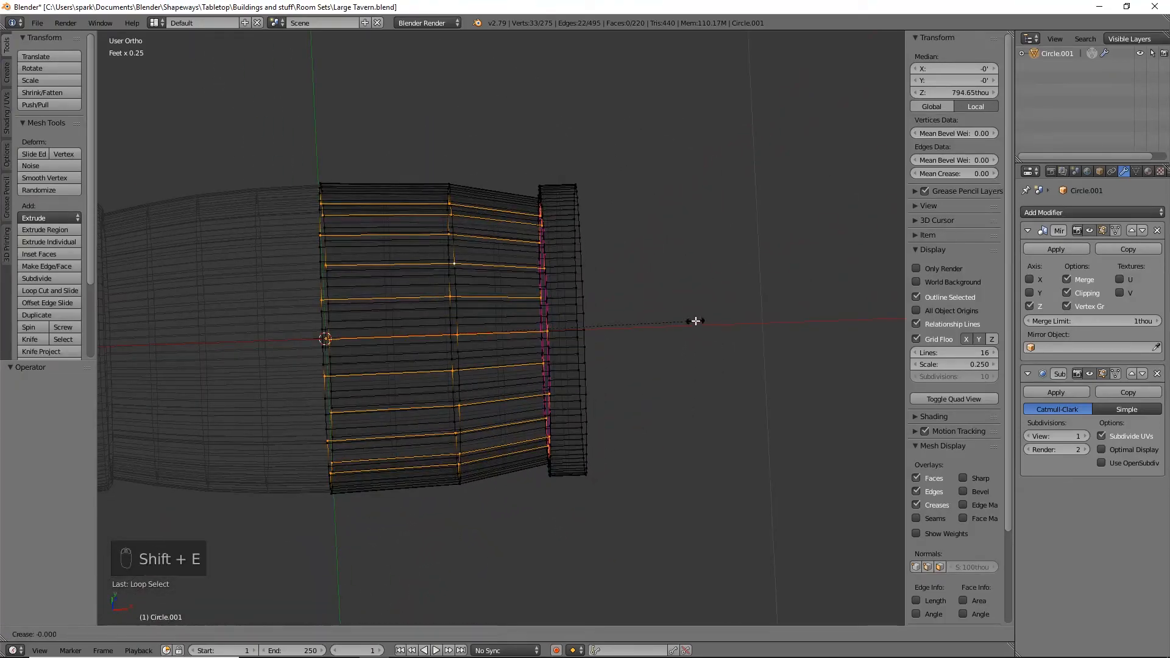
left_click(667, 270)
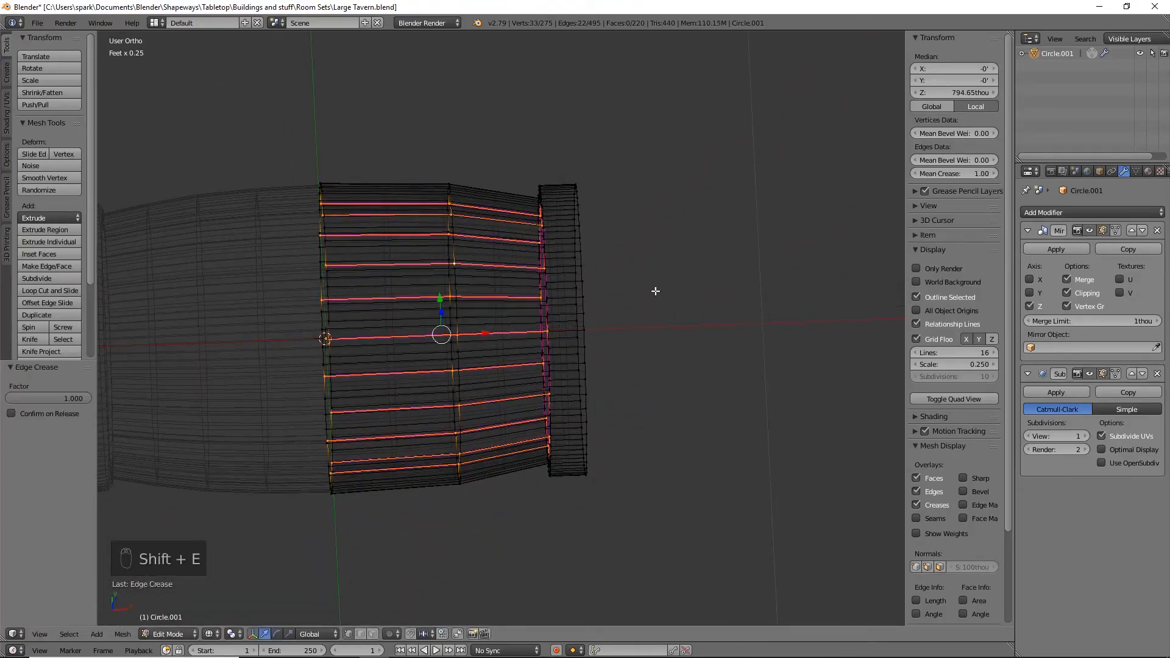
Examine the creased plank grooves in solid shading, from the open end and along the barrel's side
key("z")
mouse_move(485, 358)
middle_mouse_down()
mouse_move(625, 320)
mouse_move(619, 308)
mouse_move(625, 360)
mouse_move(402, 404)
mouse_move(335, 405)
mouse_move(366, 287)
mouse_move(365, 299)
middle_mouse_up()
middle_click_drag(439, 297, 453, 363, "shift")
scroll(464, 363, "up", 1)
scroll(498, 250, "up", 3)
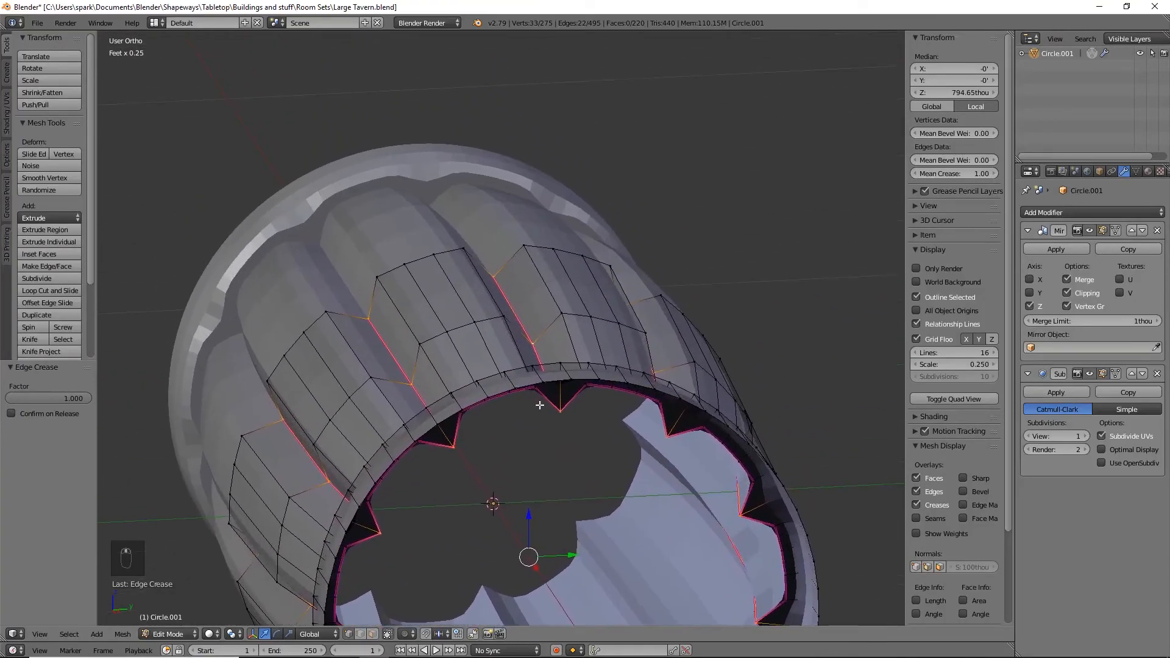
middle_click_drag(599, 294, 583, 353)
middle_click_drag(611, 234, 596, 404, "shift")
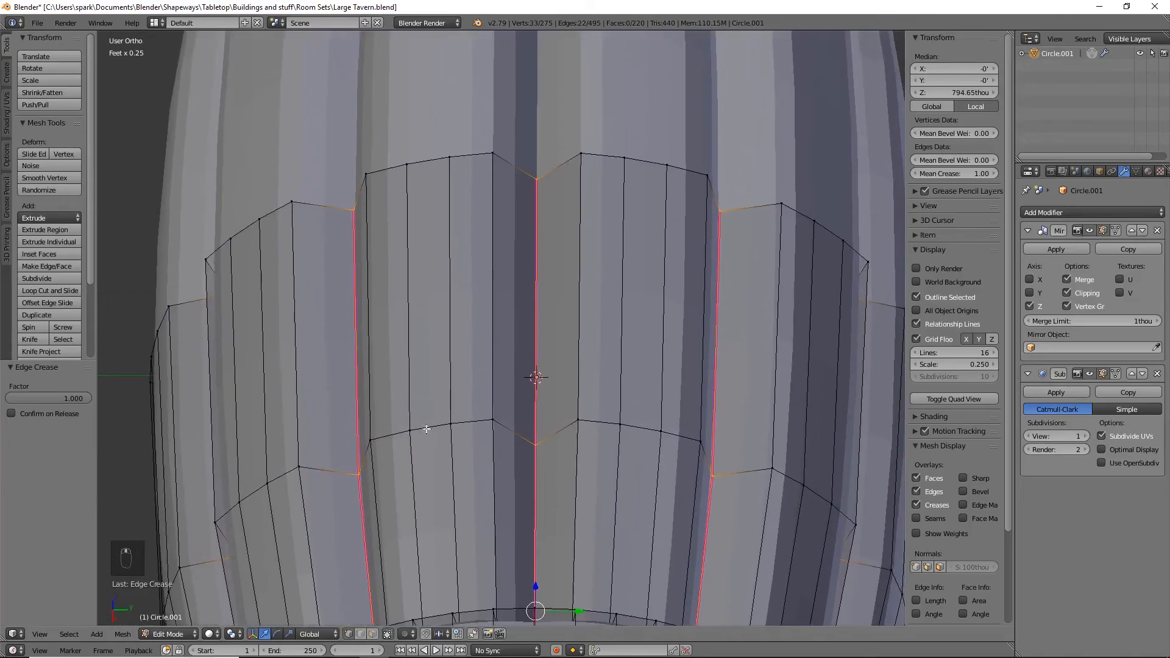
scroll(514, 425, "down", 3)
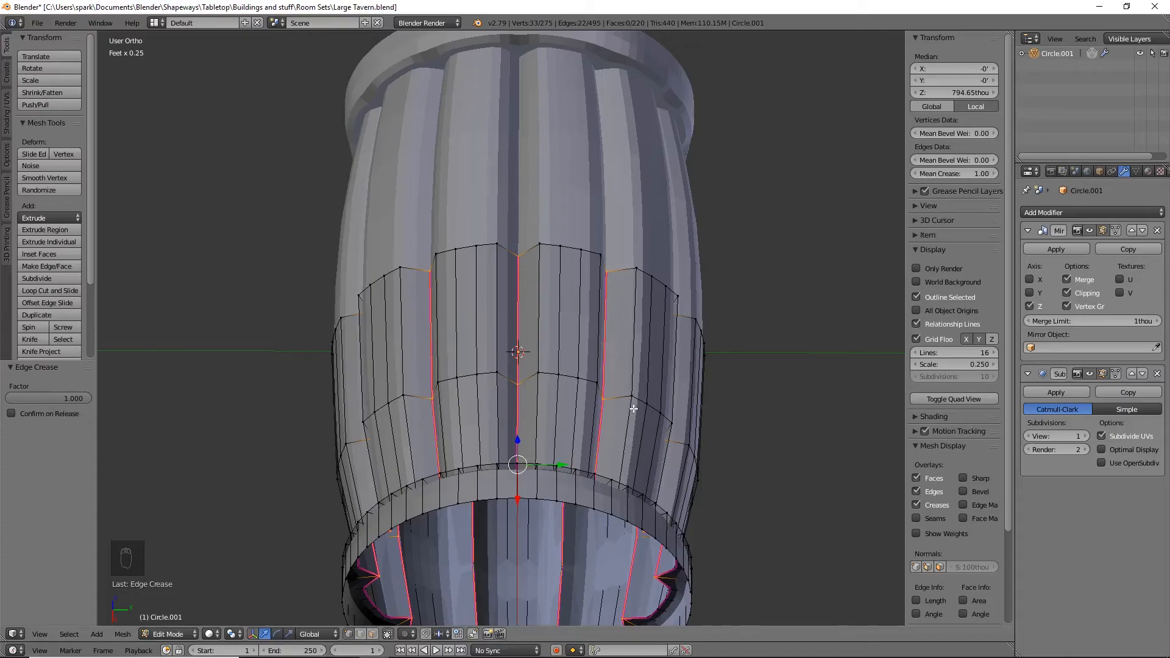
Try to narrow one plank groove by moving its side edge along Y and by scaling its opposite vertices
right_click(541, 240)
right_click(539, 373, "shift")
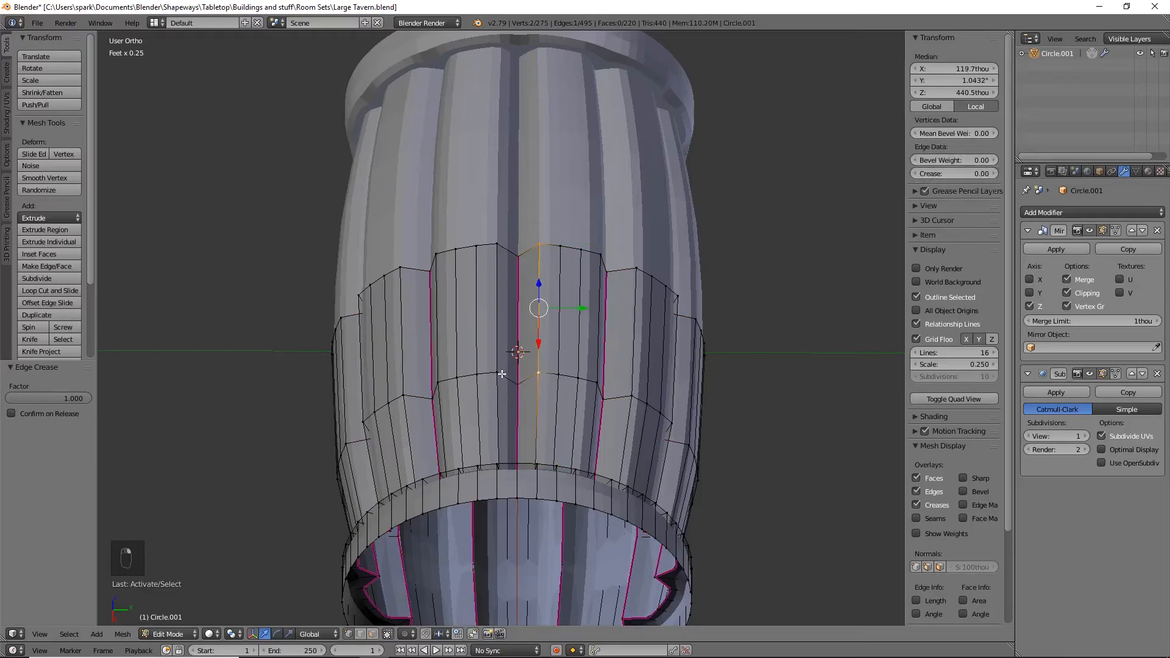
left_click_drag(584, 307, 576, 307)
key("ctrl+z")
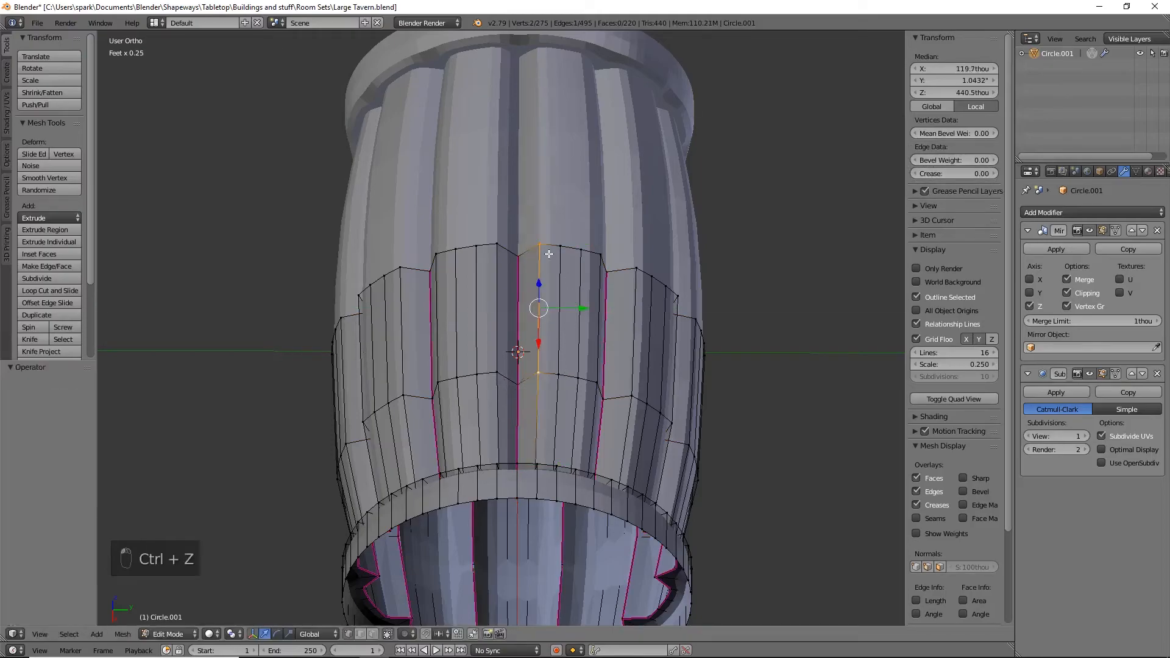
right_click(539, 245)
right_click(497, 244, "shift")
key("s")
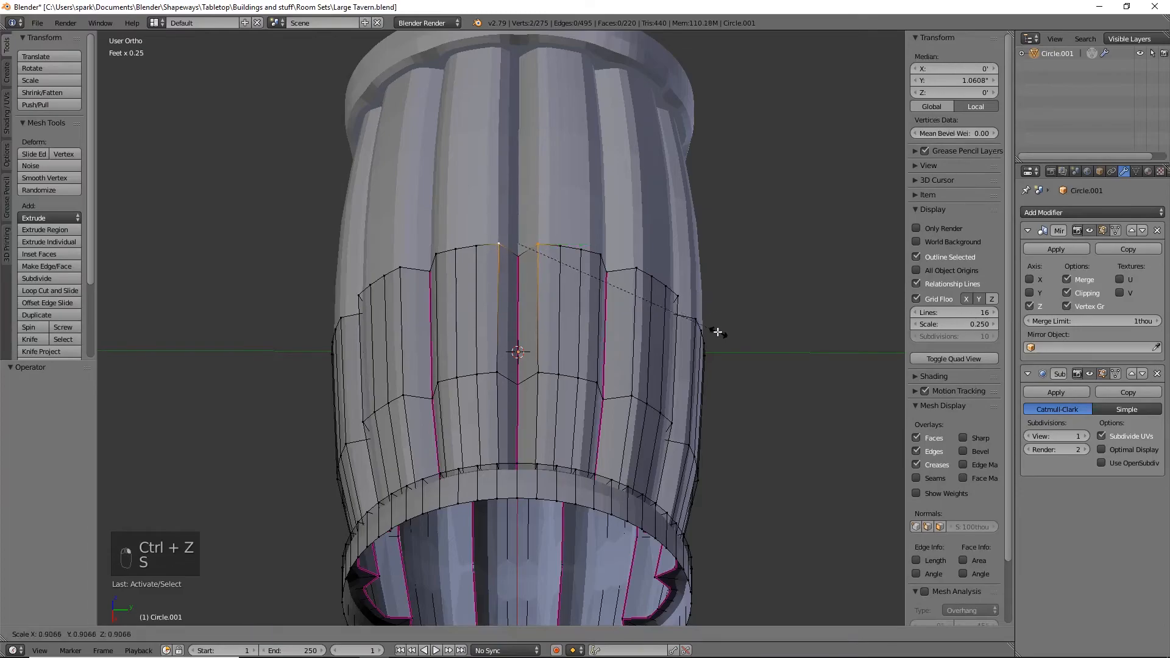
right_click(636, 268)
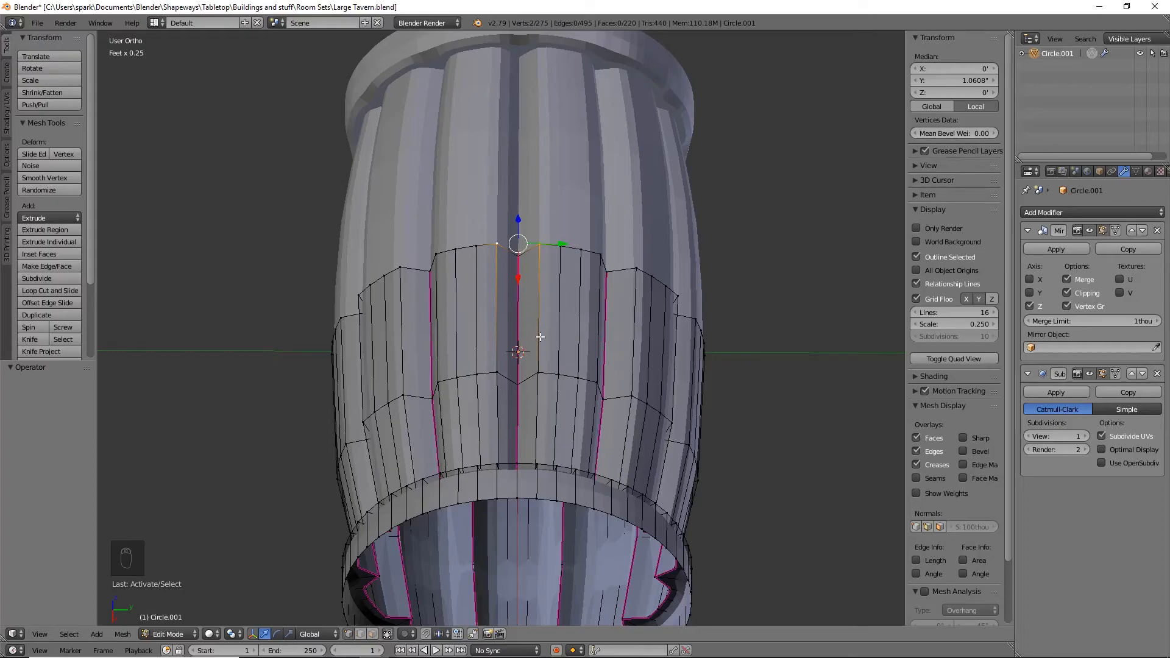
Crease the plank edges along one side of the grooves, leaving out their rim portions
middle_click_drag(541, 336, 640, 312)
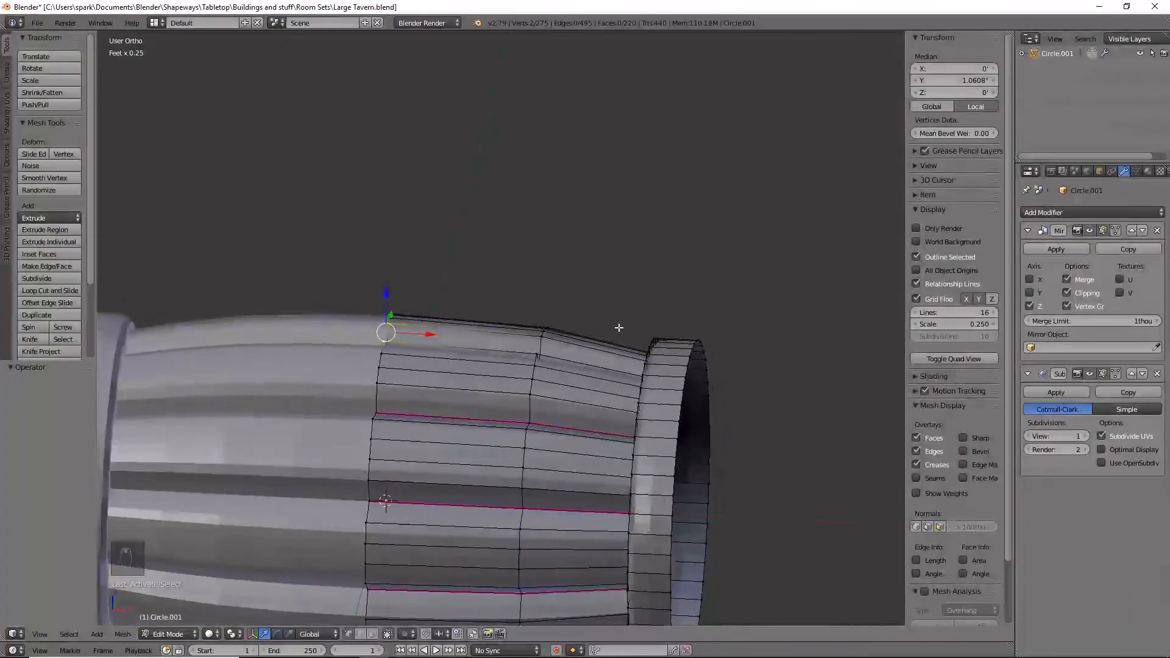
right_click(485, 424, "alt")
middle_click_drag(528, 336, 516, 374)
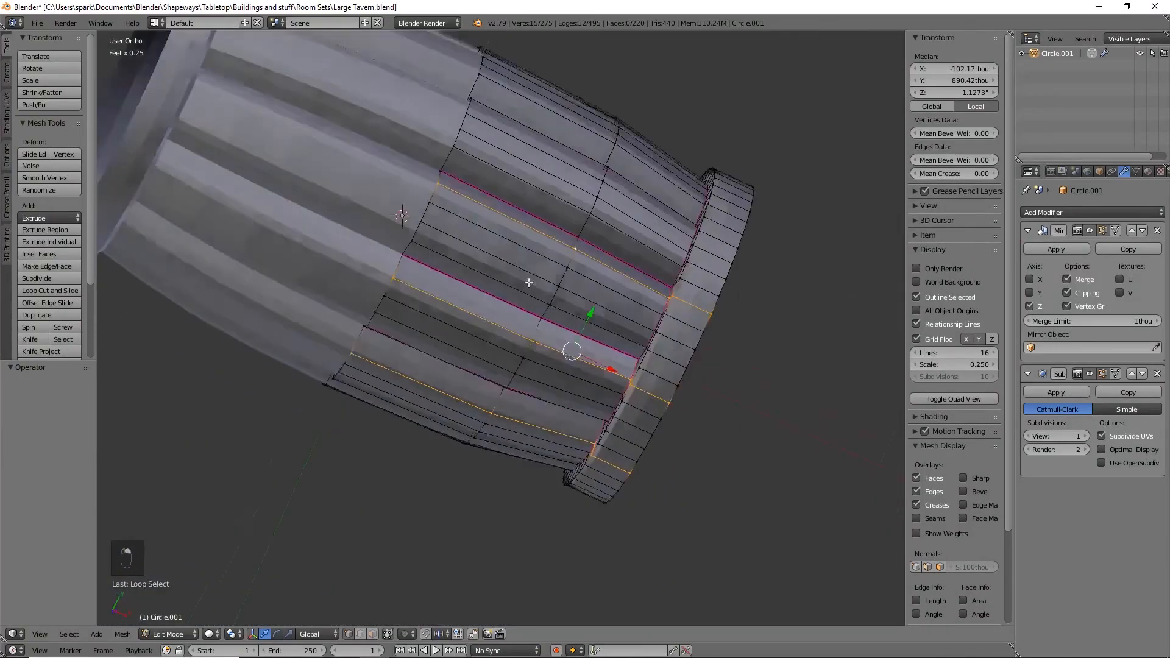
middle_click_drag(527, 282, 508, 383)
right_click(486, 149, "alt+shift")
right_click(509, 383, "alt+shift")
right_click(678, 321, "alt+shift")
middle_click_drag(679, 321, 643, 329)
key("shift+e")
Crease the remaining plank edges bordering the grooves, leaving out their rim portions, and clear the selection
right_click(545, 440, "alt")
right_click(539, 353, "alt+shift")
middle_click_drag(540, 354, 499, 295)
right_click(499, 292, "alt+shift")
middle_click_drag(512, 370, 504, 276)
right_click(520, 285, "alt+shift")
right_click(646, 317, "alt+shift")
key("shift+e")
middle_click_drag(540, 347, 453, 459)
scroll(453, 459, "down", 3)
key("a")
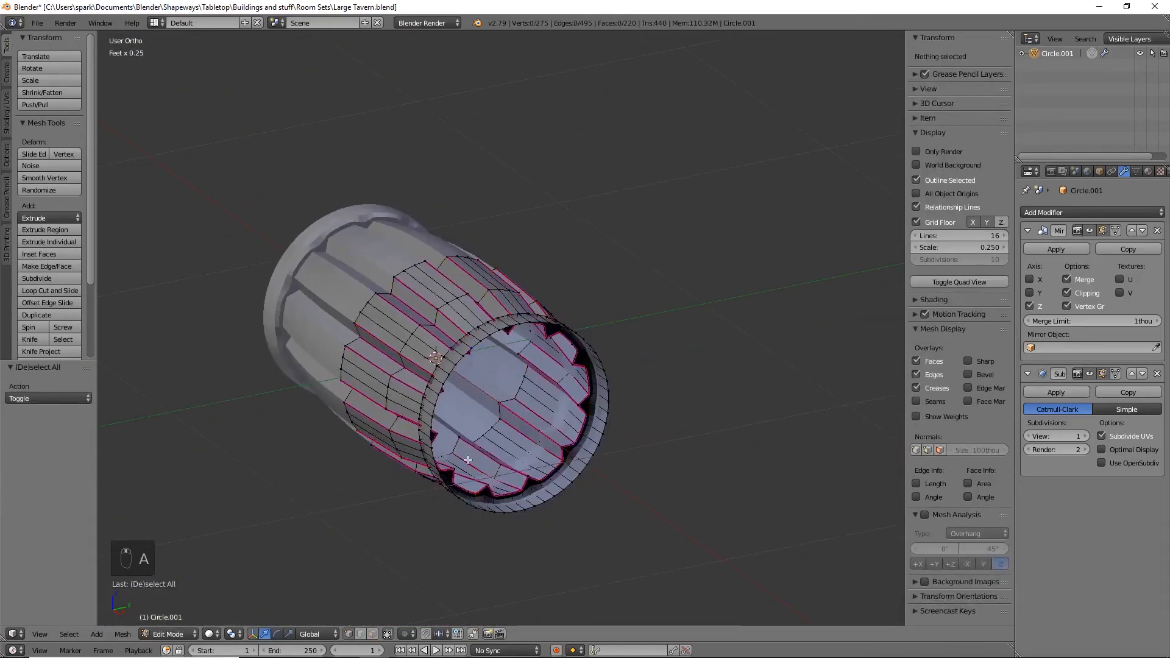
Extrude the rim's outer end loop in place and scale it inward to about 0.847
scroll(453, 460, "up", 4)
right_click(508, 331, "alt")
middle_click_drag(660, 442, 616, 278)
key("KP_3")
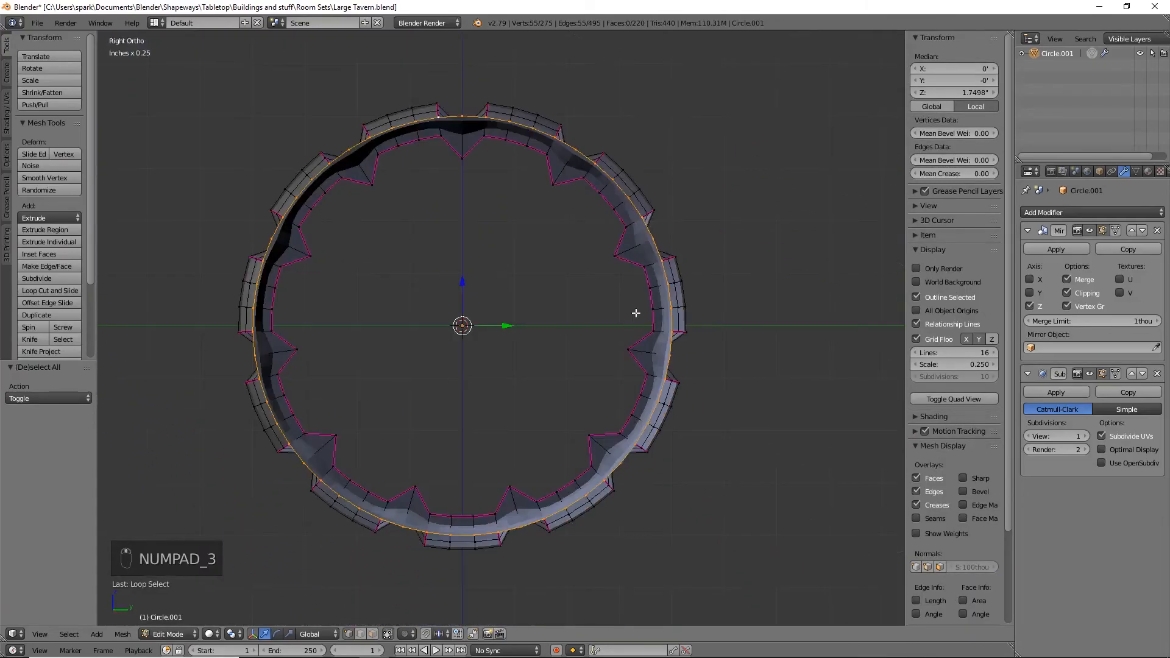
key("e")
right_click(766, 415)
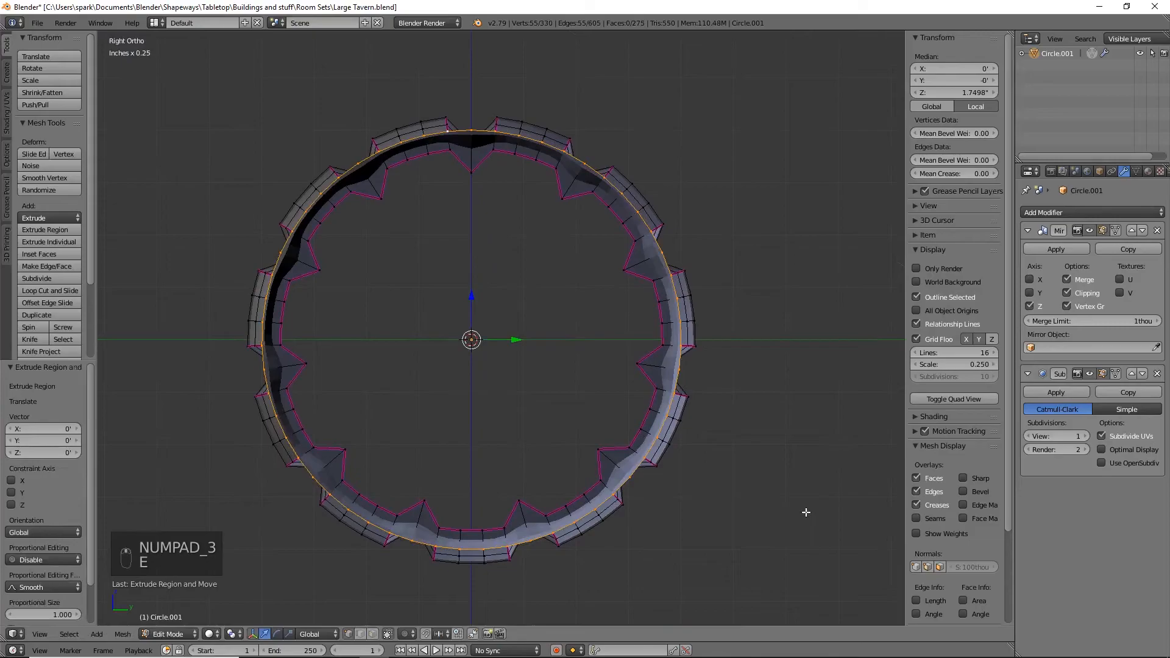
key("s")
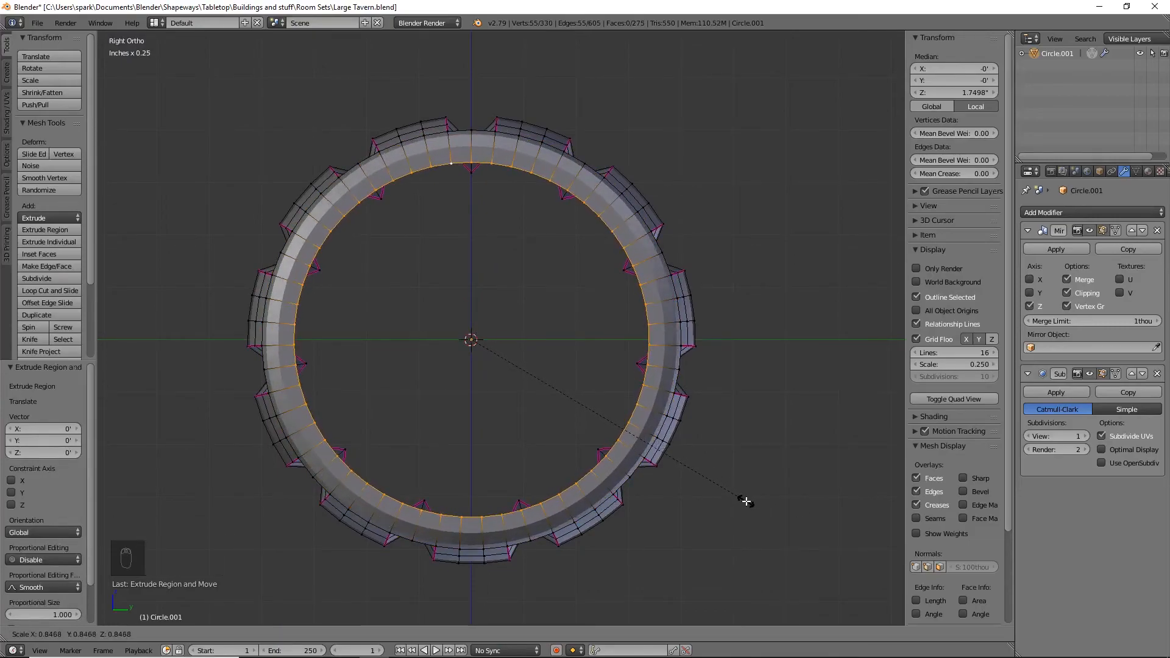
left_click(747, 501)
Extrude the rim's inner loop and move it about 74 thou along X into the barrel
key("e")
right_click(747, 500)
middle_click_drag(747, 500, 495, 354)
key("g")
key("x")
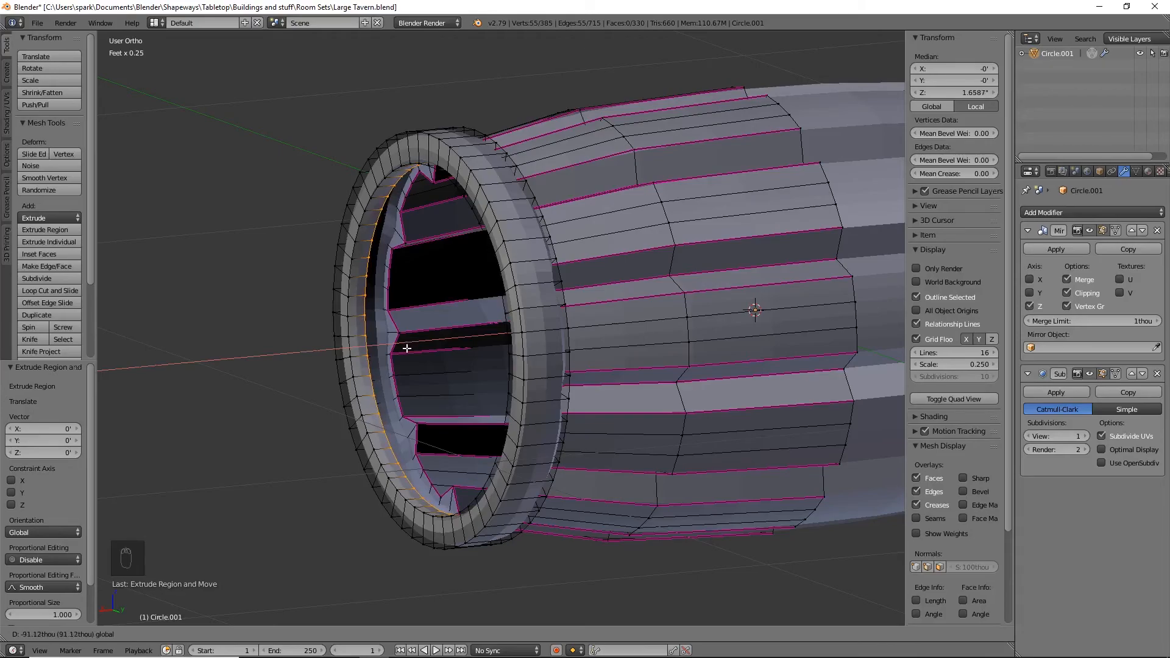
left_click(412, 346)
Extrude the recessed loop in place and scale it to 0.599 to form the barrel's end face
middle_click_drag(443, 340, 653, 469)
key("e")
right_click(486, 406)
key("s")
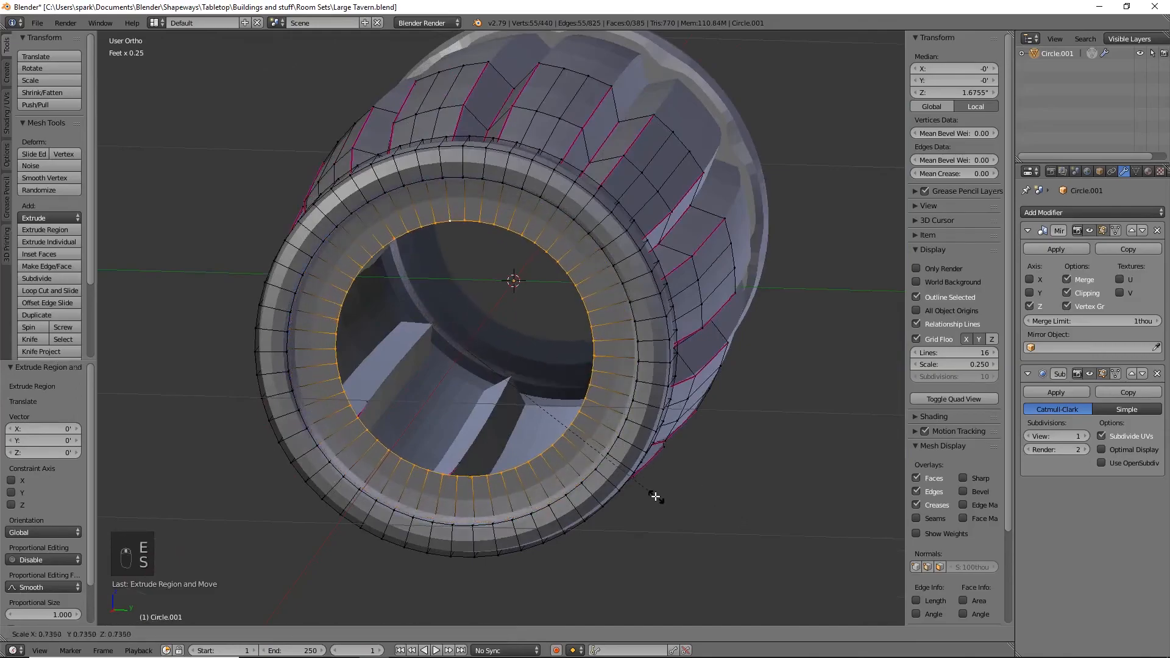
left_click(613, 479)
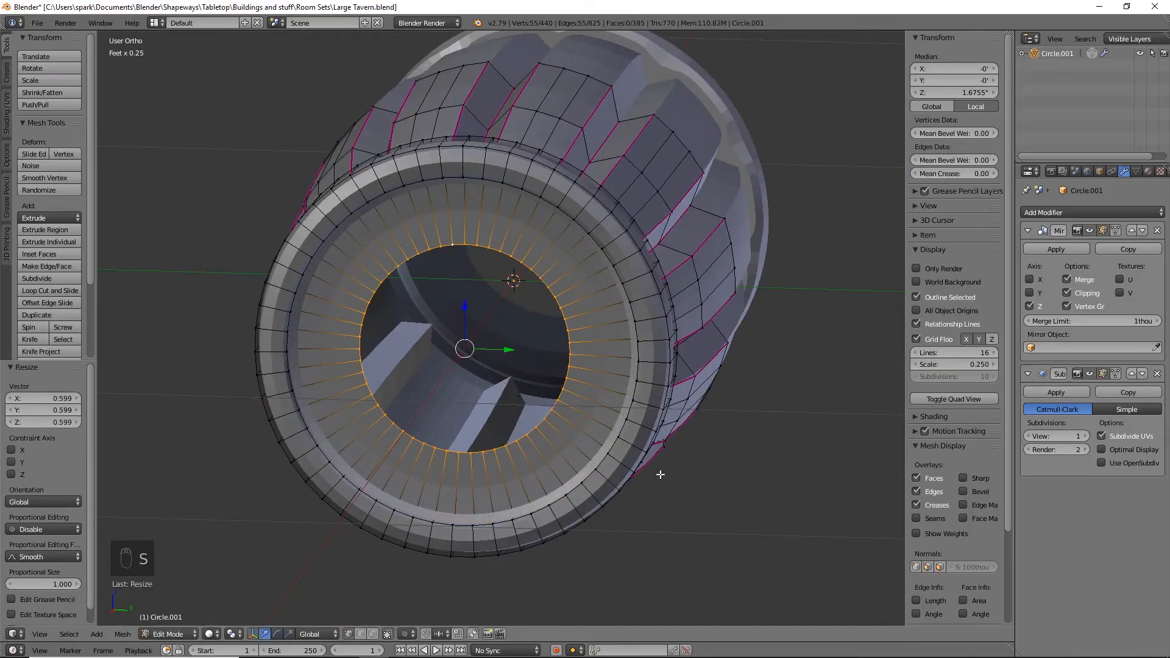
Shrink the end face's central opening to a small hole and move it -462 thou along Z near the rim
key("KP_3")
left_click_drag(473, 294, 476, 425)
key("s")
left_click(532, 410)
middle_click_drag(476, 426, 633, 488)
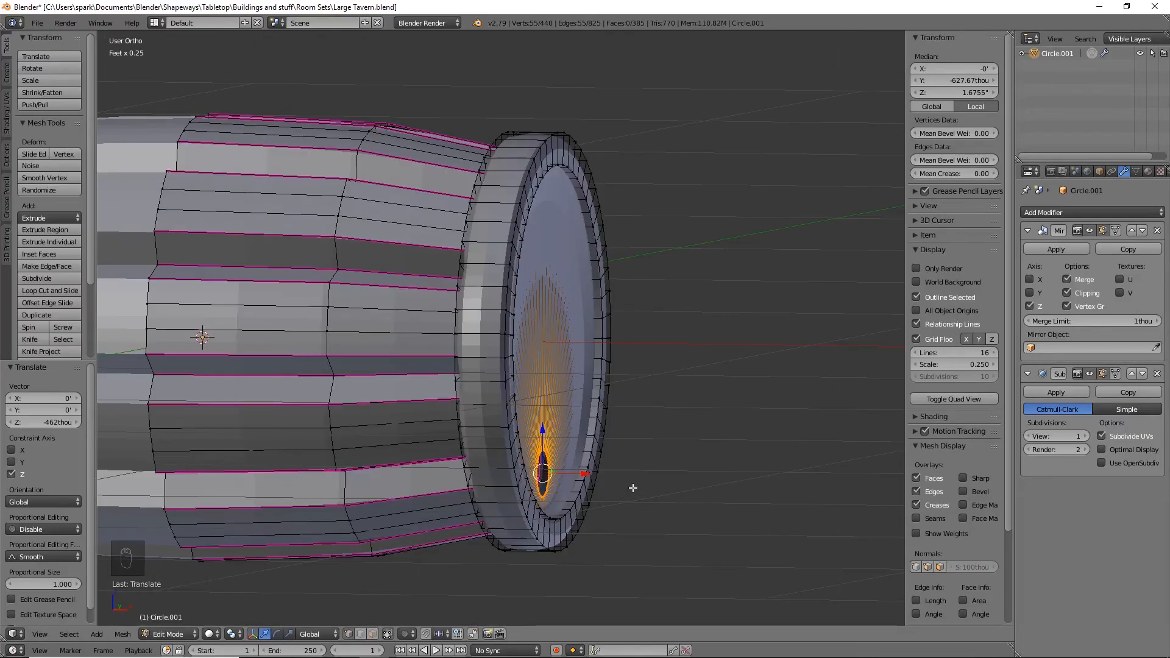
Crease the edge loop where the recessed end face meets the inner rim wall to 1.000
scroll(449, 465, "down", 4)
mouse_move(449, 465)
middle_mouse_down()
mouse_move(543, 463)
mouse_move(446, 465)
middle_mouse_up()
middle_click_drag(502, 418, 544, 500, "shift")
scroll(634, 525, "up", 4)
middle_click_drag(634, 525, 578, 368)
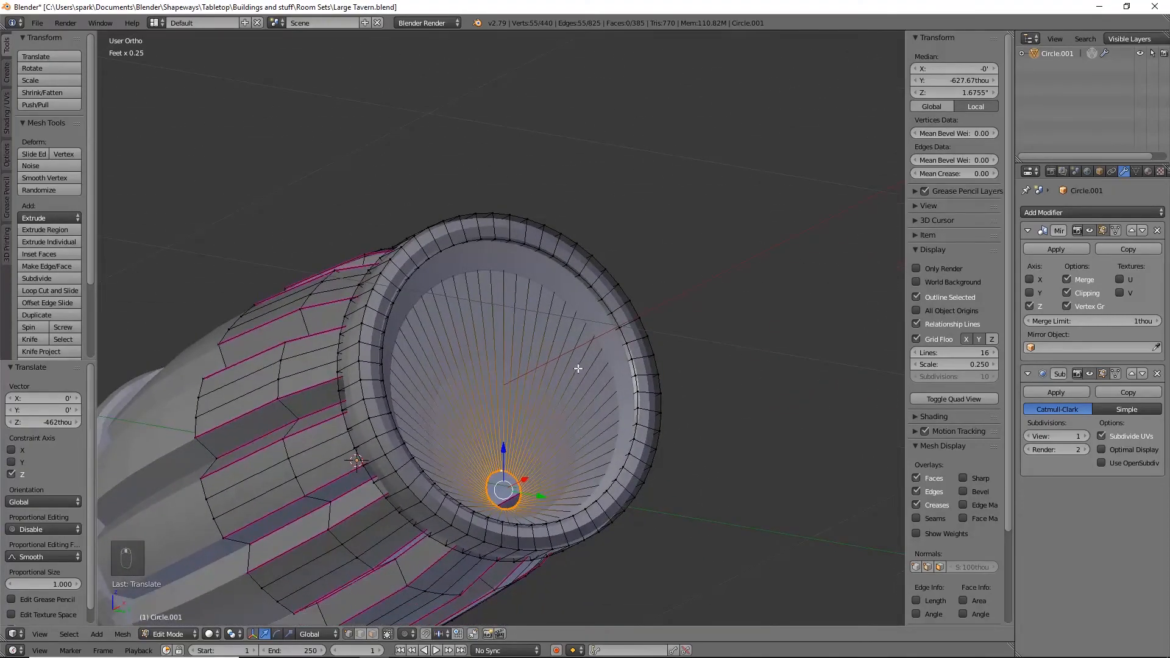
right_click(514, 247, "alt")
key("shift+e")
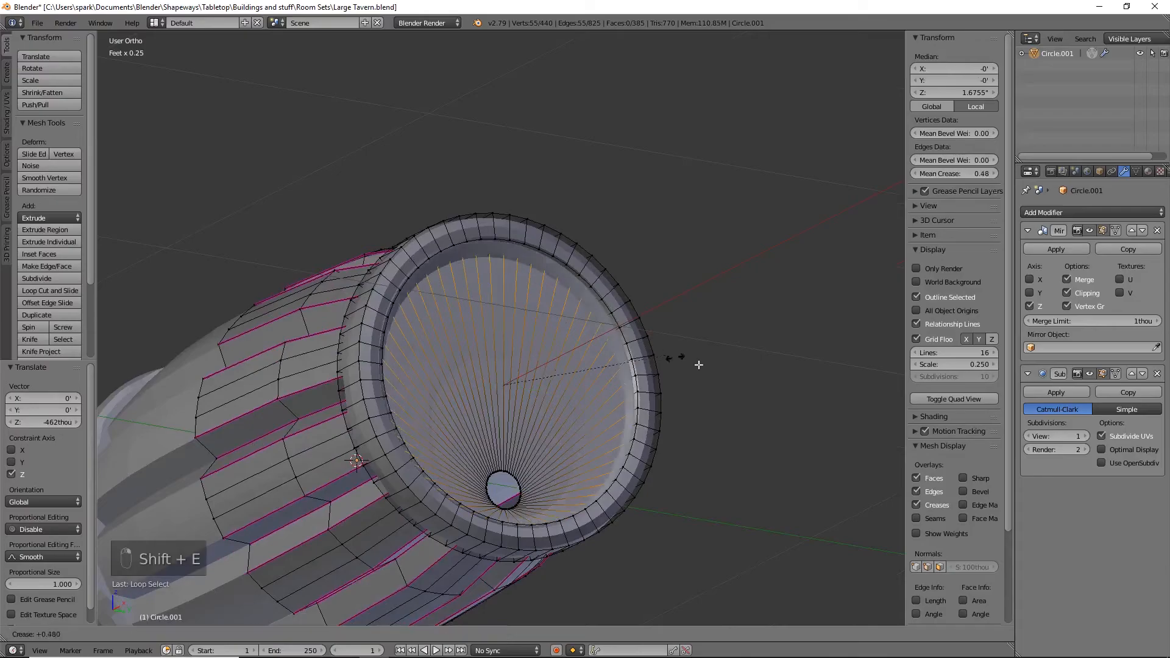
left_click(356, 454)
Crease the outer edge loop on the rim's end to 1.000
middle_click_drag(356, 454, 475, 461)
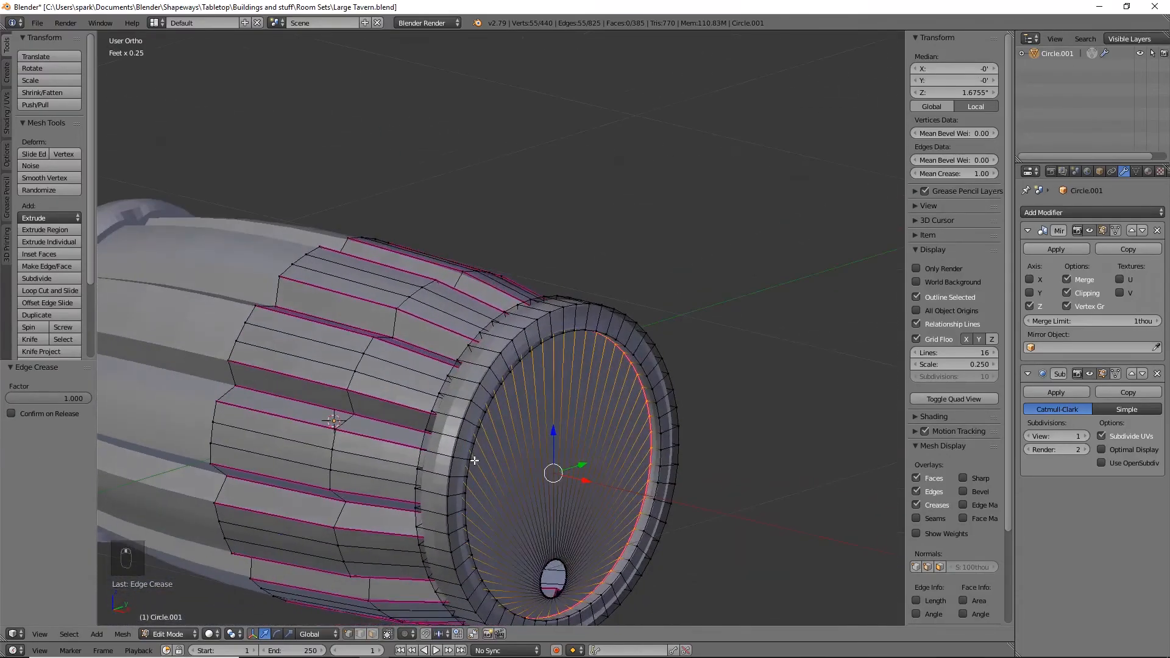
right_click(496, 359, "alt")
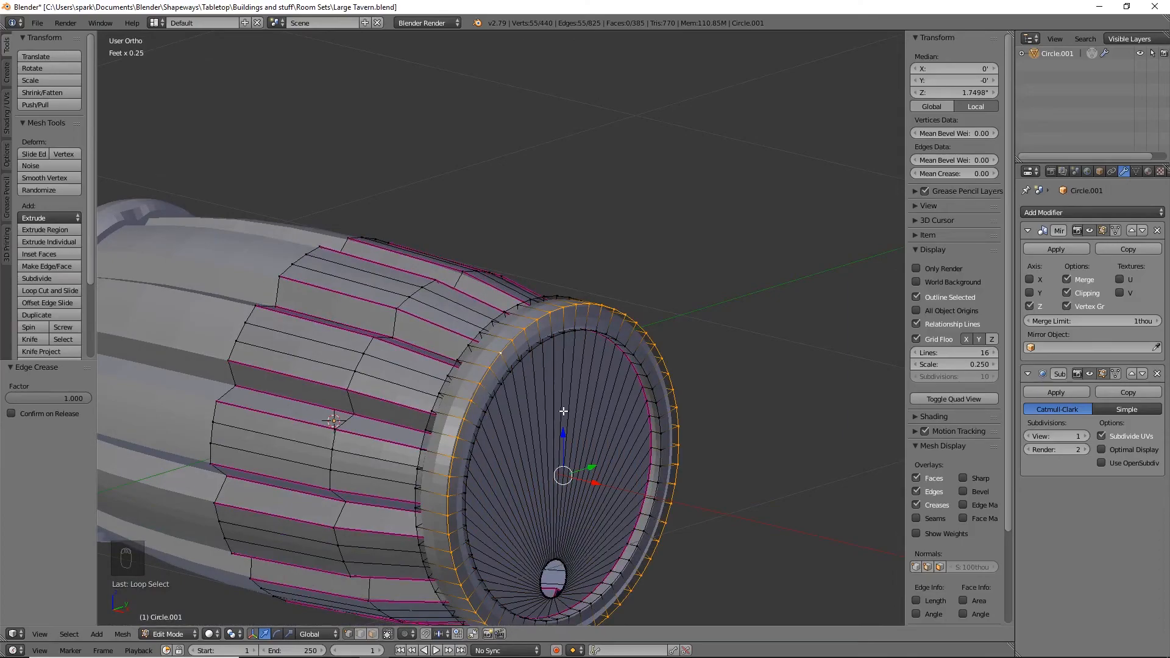
key("shift+e")
left_click(706, 417)
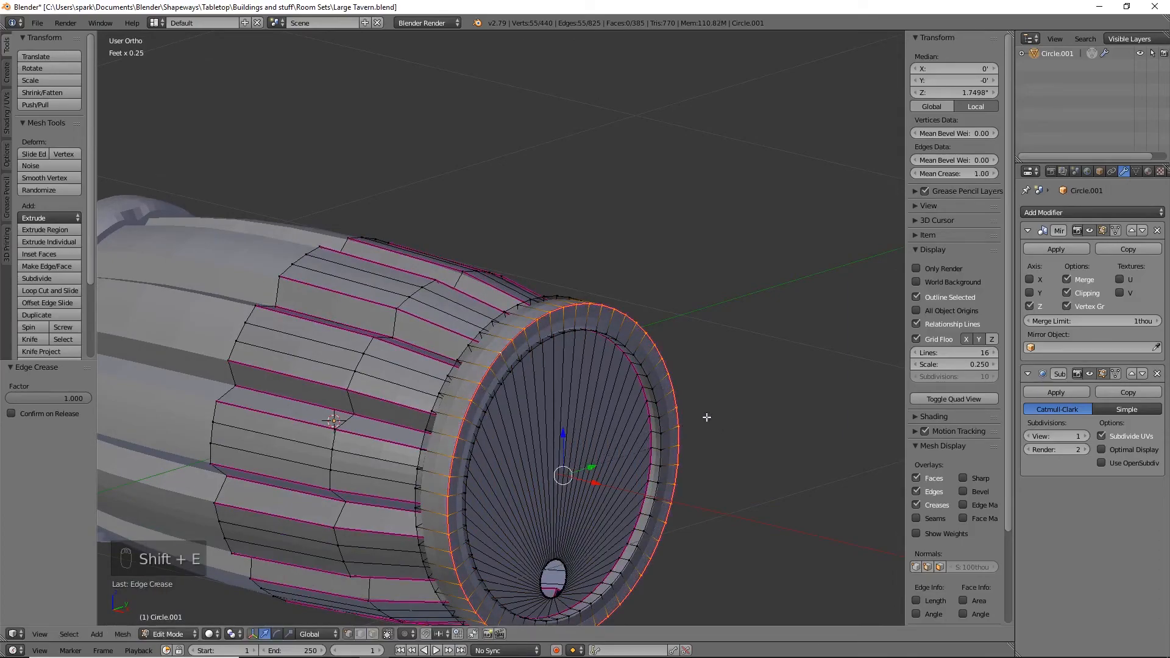
Crease two more edge loops on the rim and check the whole barrel outside edit mode
right_click(477, 343, "alt")
key("shift+e")
left_click(844, 416)
right_click(515, 367, "alt")
key("shift+e")
left_click(859, 368)
middle_click_drag(860, 368, 580, 453)
key("Tab")
scroll(543, 433, "down", 2)
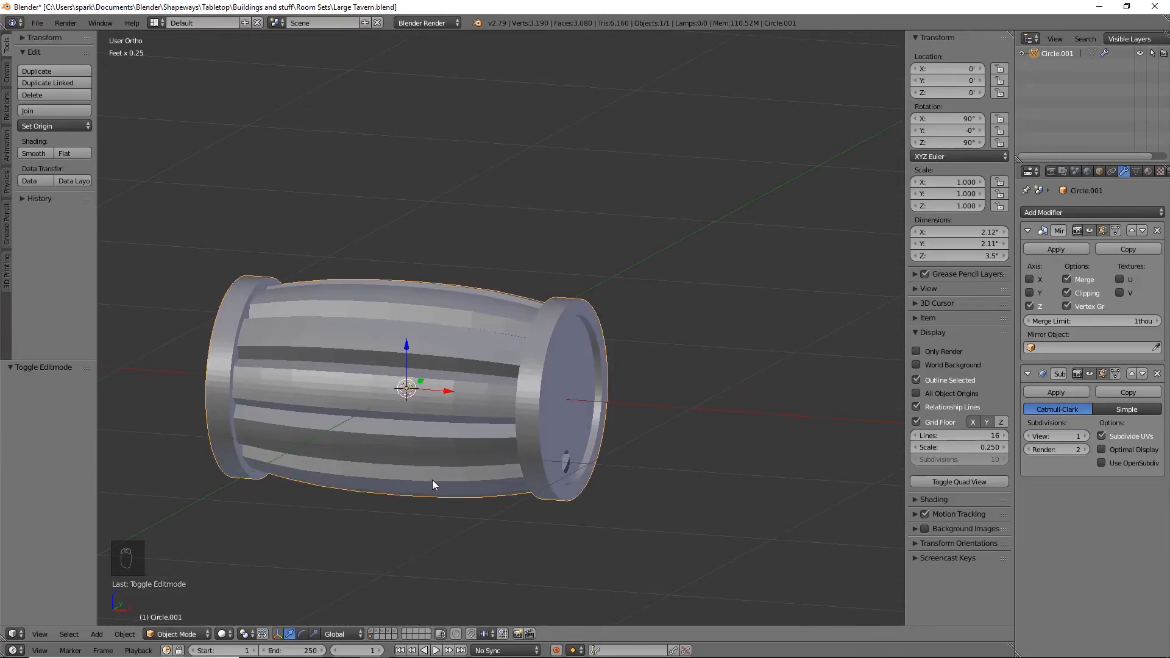
Shorten the barrel by moving the rim section along X toward the mirror centre in front view
key("Tab")
middle_click_drag(475, 479, 496, 454)
key("KP_1")
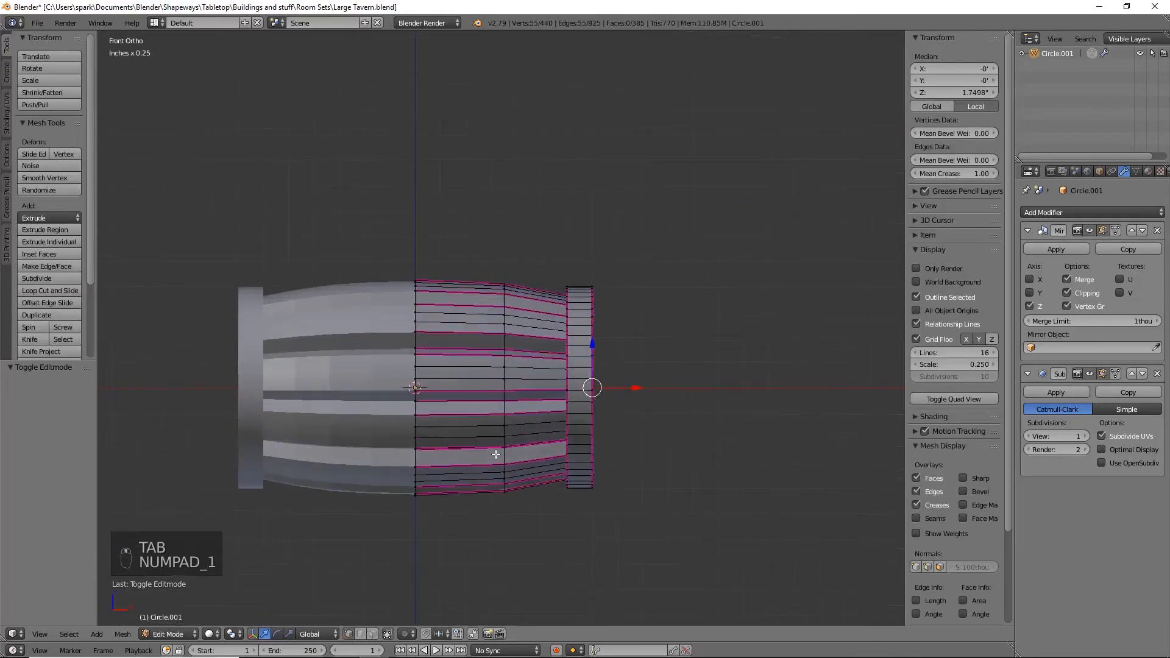
key("a")
key("a")
key("a")
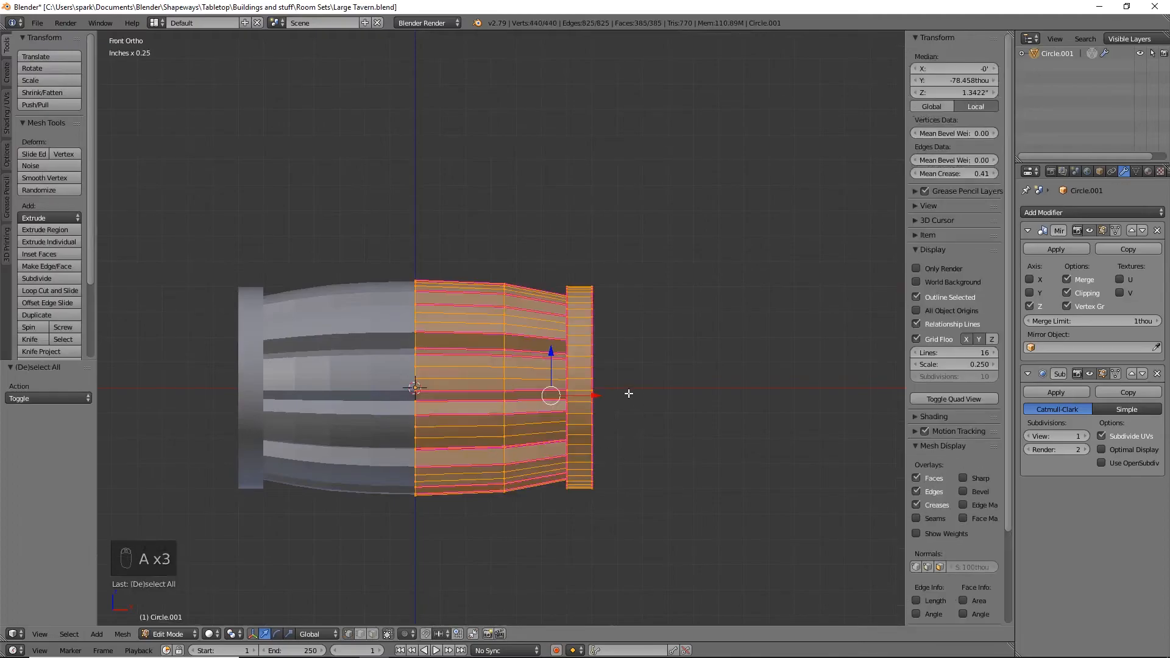
left_click_drag(601, 394, 518, 388)
Move the edge loop between the barrel's centre and rim inward along X and scale it to 0.982
right_click(464, 344, "alt")
key("s")
left_click(623, 473)
Add a loop cut on the barrel body close to the rim and scale it to 1.013
key("ctrl+r")
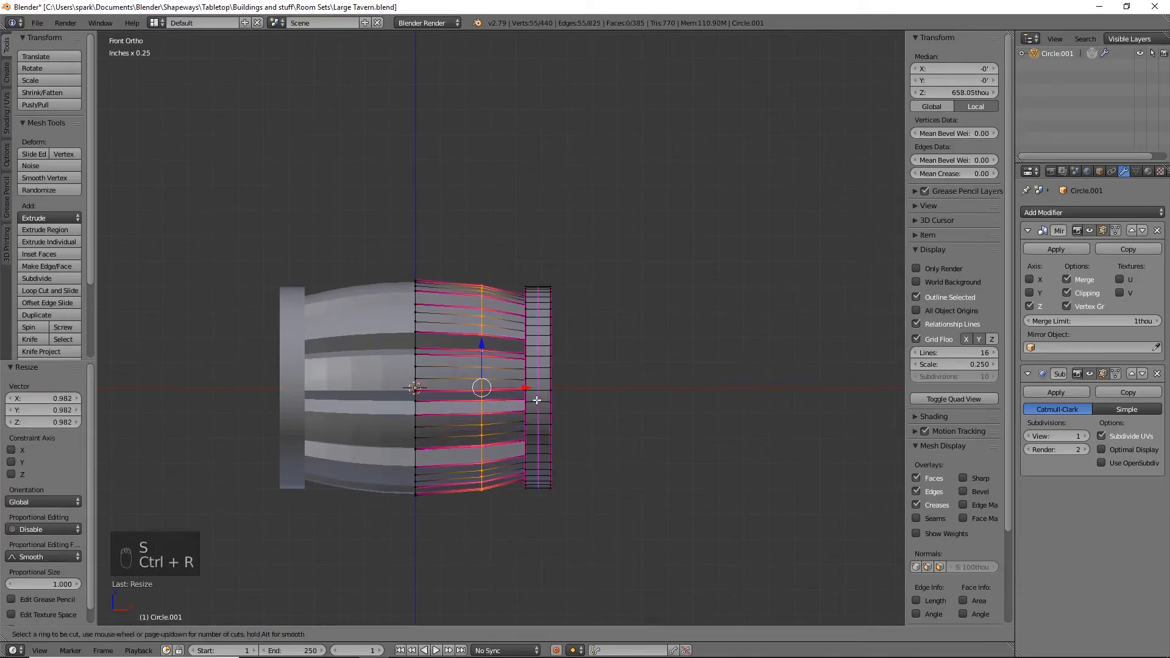
left_click(518, 376)
left_click(527, 381)
key("s")
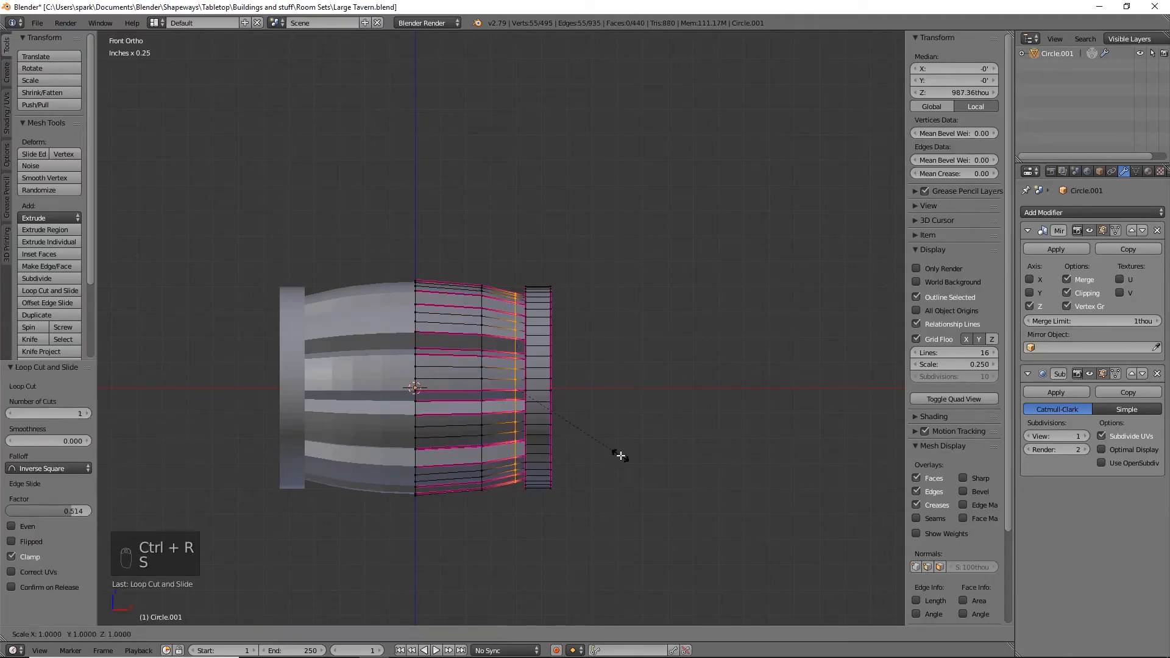
left_click(621, 457)
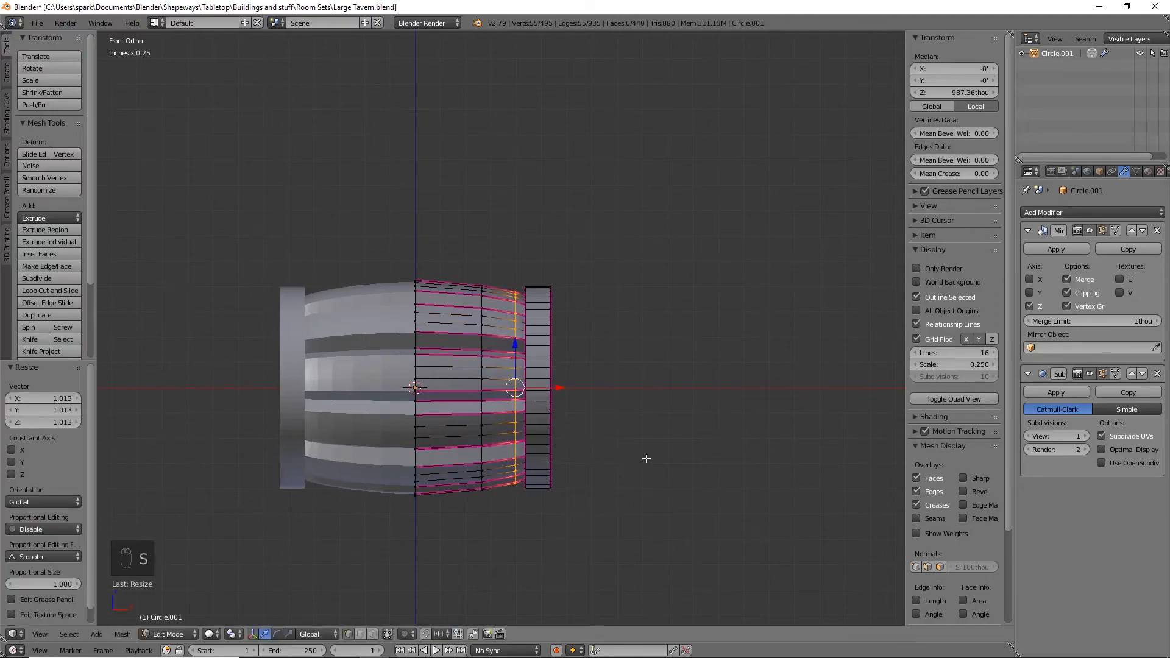
Set the Subdivision Surface modifier's view level to 3 and duplicate the barrel in place
left_click(1085, 436)
left_click(1085, 436)
key("Tab")
key("shift+d")
right_click(725, 426)
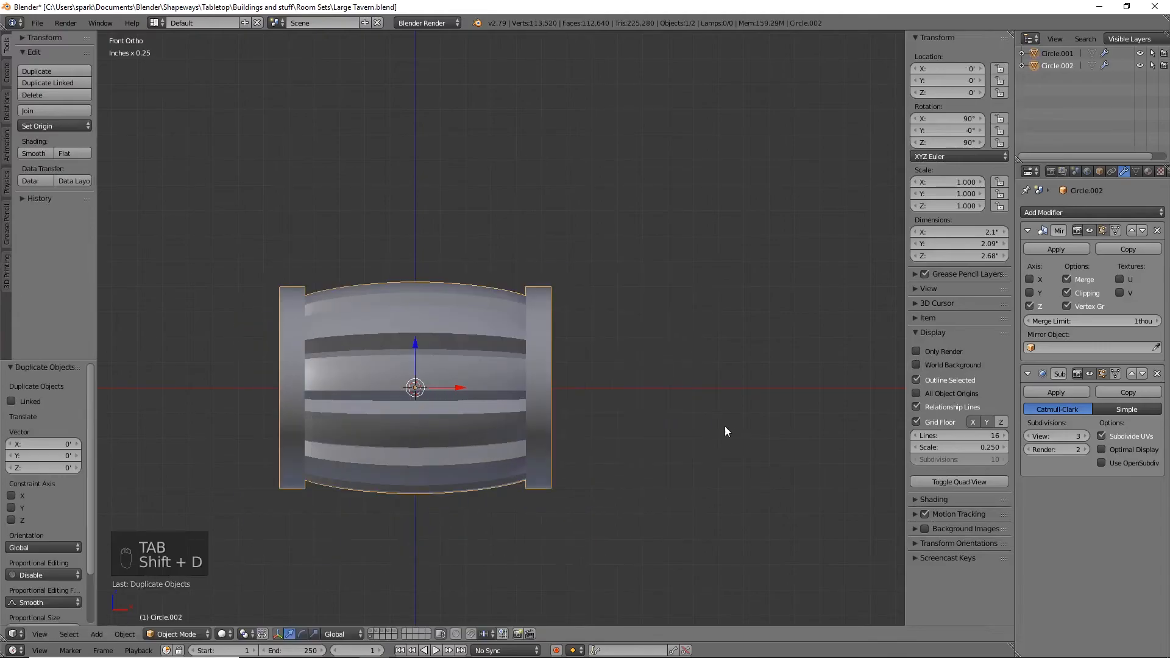
Rename the original object as Barrel and the duplicate as Barrel2
double_click(1054, 53)
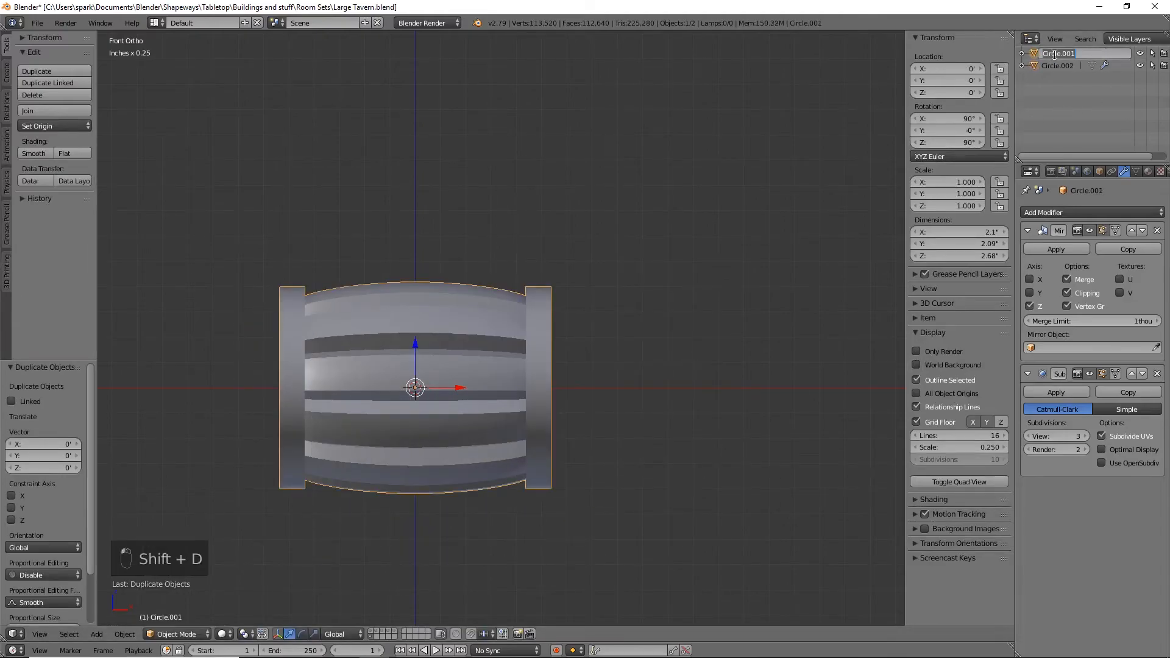
type("Ba")
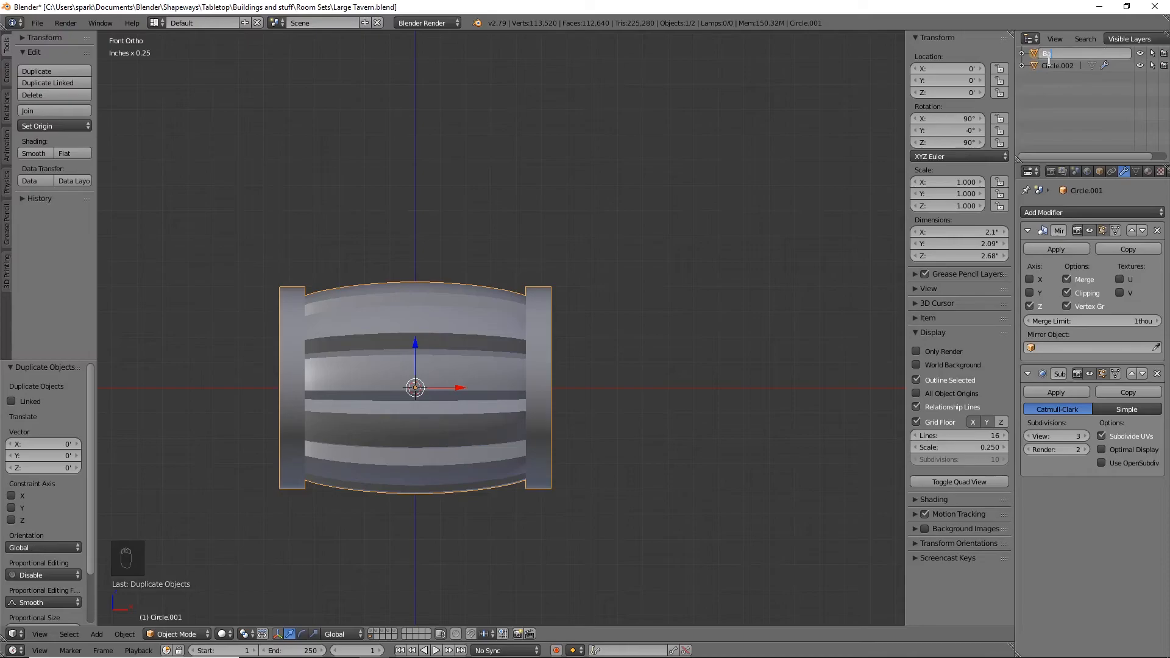
type("rrel")
key("Return")
double_click(1054, 66)
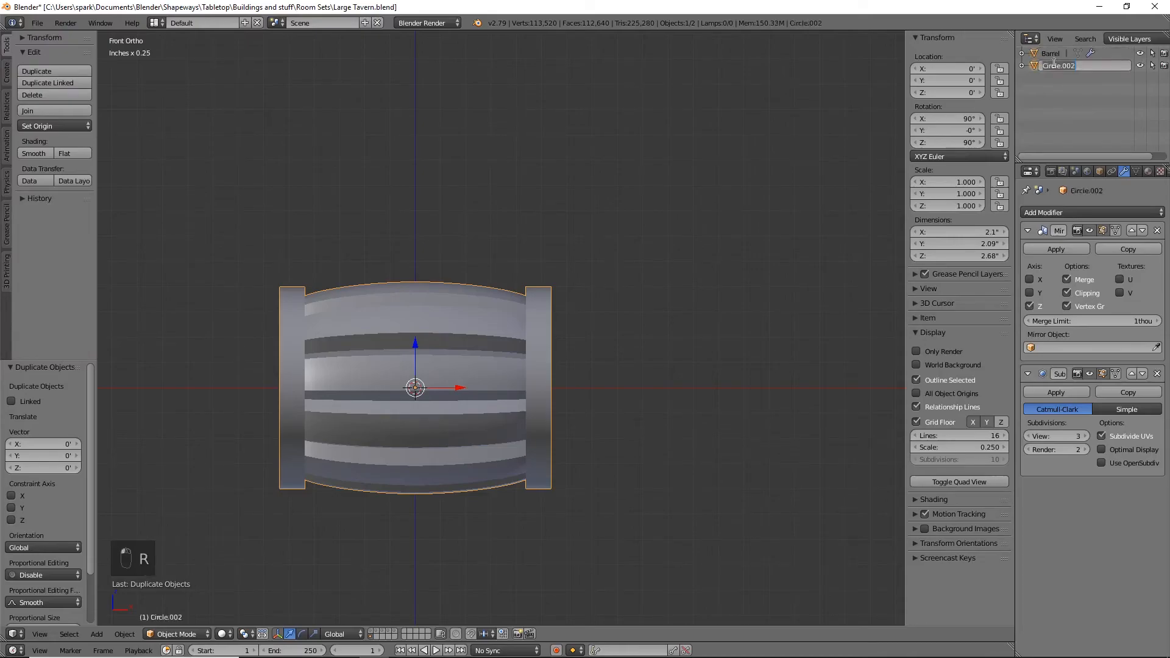
type("Barrel2")
key("Return")
Apply the Mirror modifier on Barrel2 and open its mesh for editing
middle_click_drag(750, 330, 756, 296, "shift")
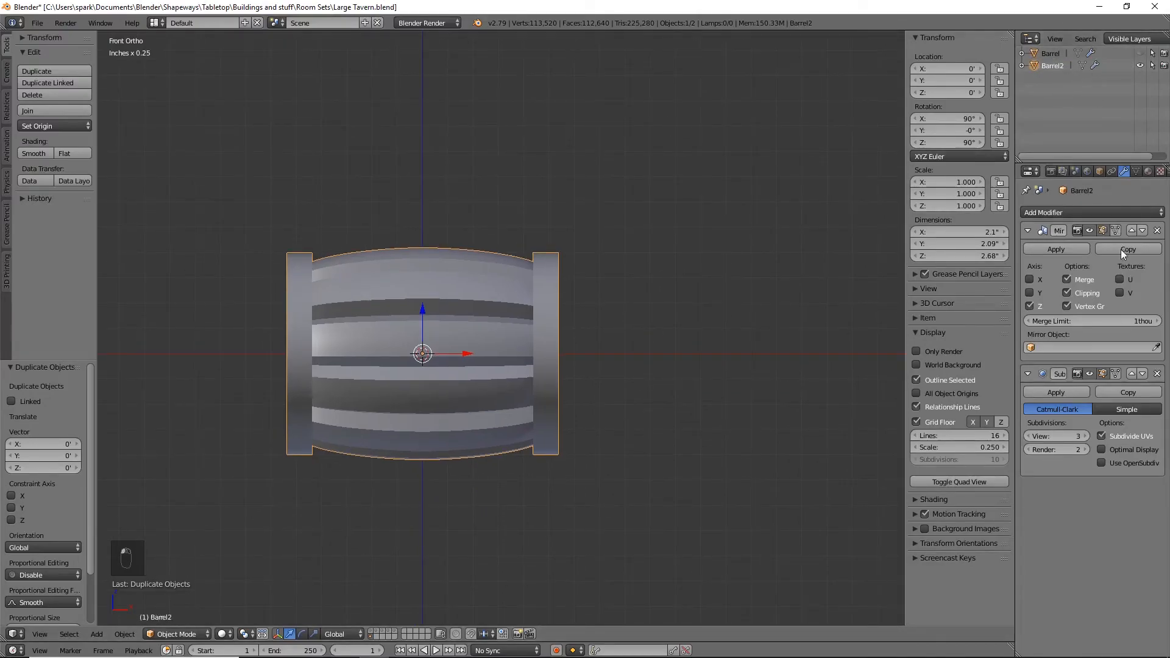
left_click(1041, 250)
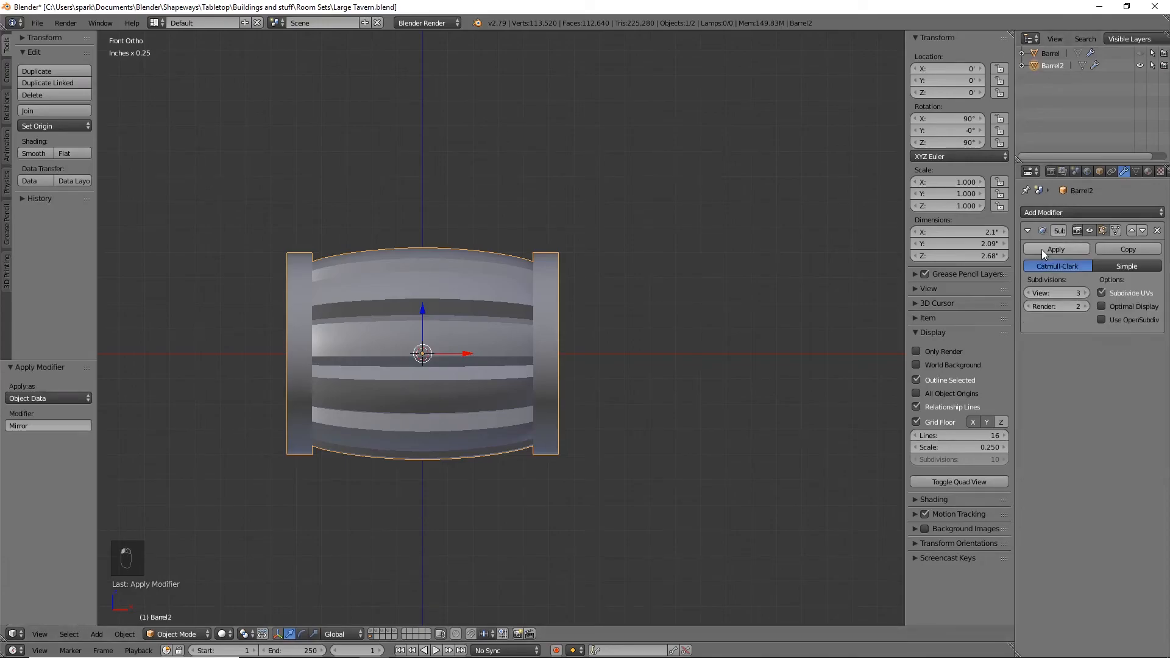
key("Tab")
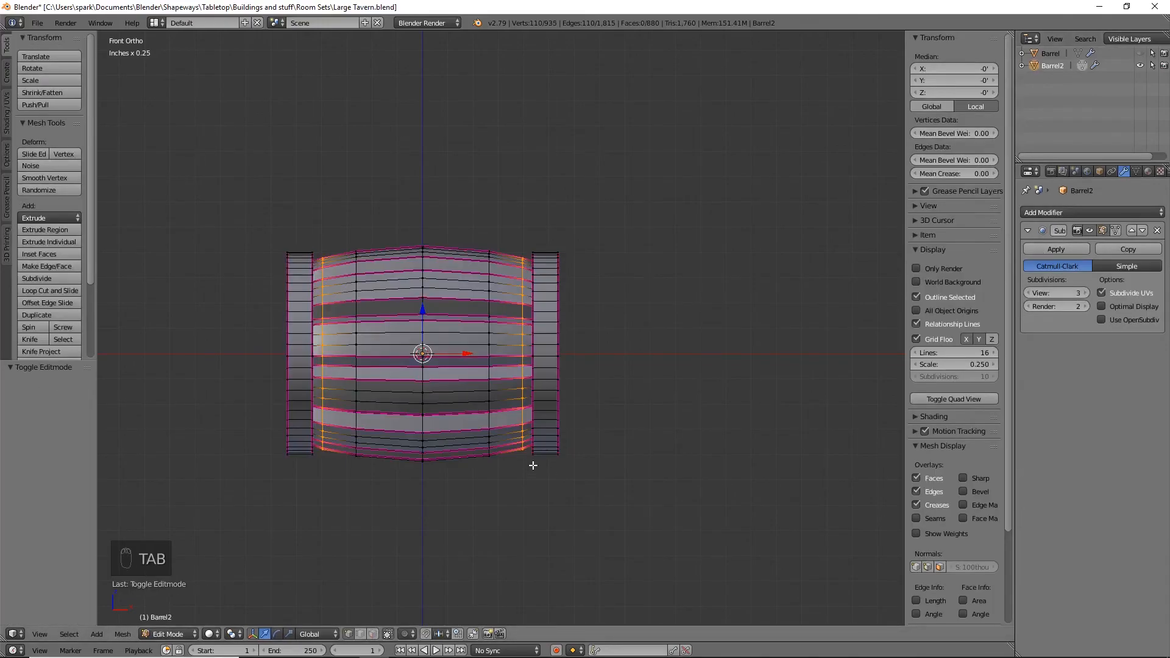
Extrude the edge loop of the small hole in the end face outward about 159 thou along X to form a plug
middle_click_drag(583, 408, 661, 376)
scroll(661, 376, "up", 6)
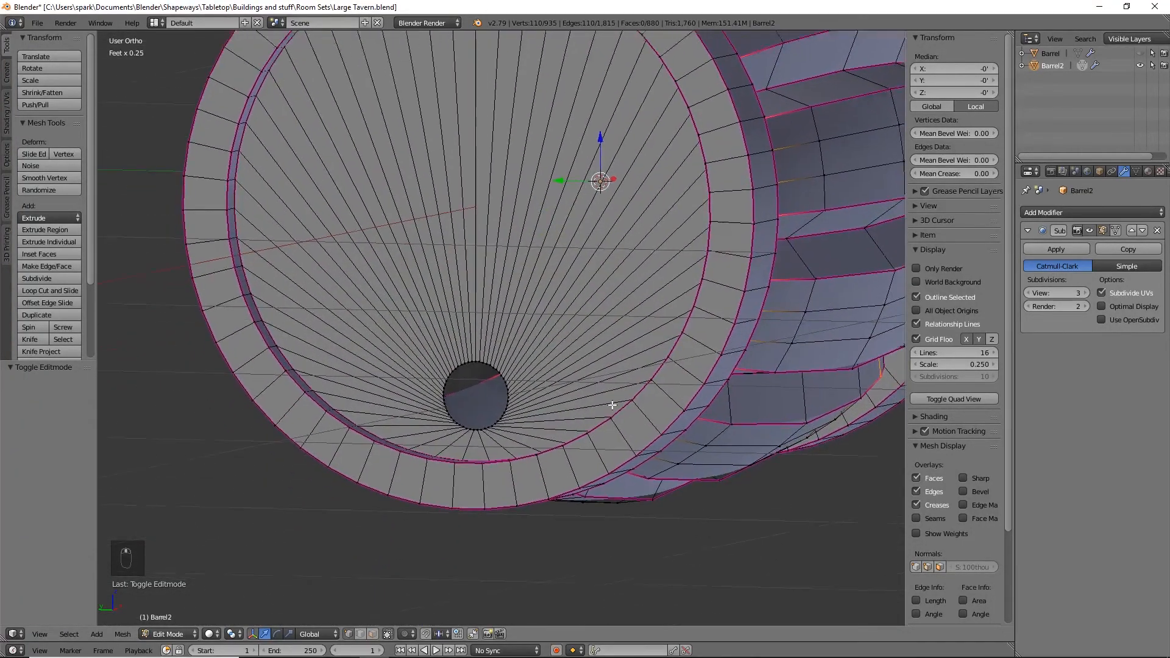
scroll(574, 375, "up", 4)
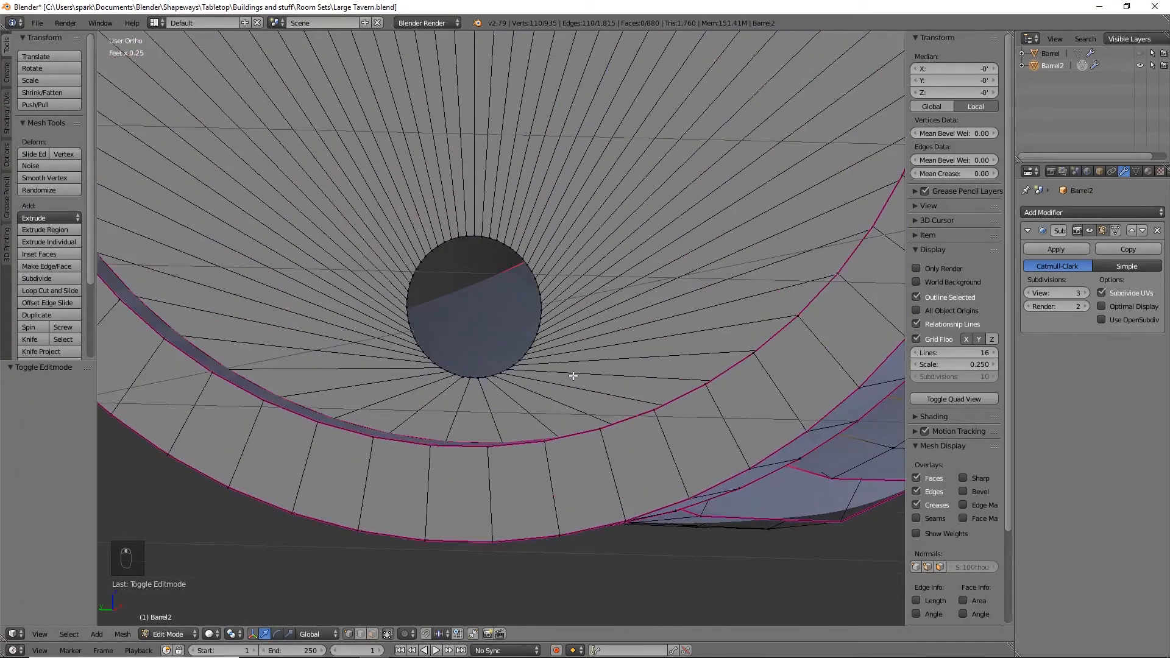
right_click(514, 250, "alt")
scroll(646, 315, "down", 1)
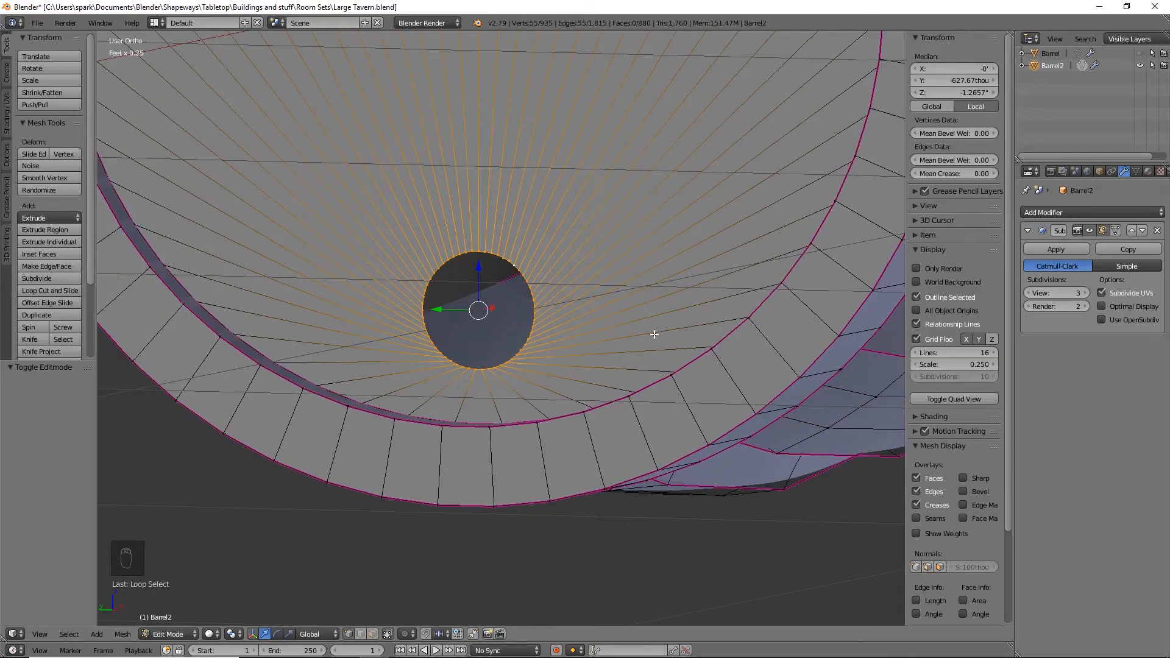
middle_click_drag(654, 334, 648, 338)
scroll(649, 339, "down", 4)
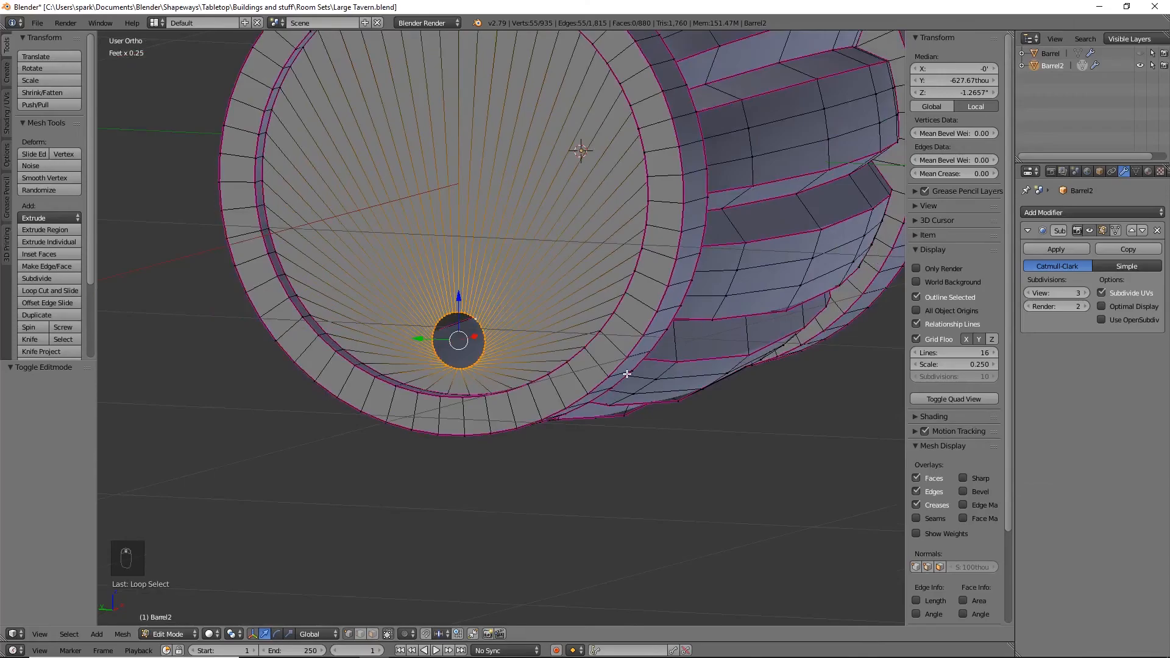
key("e")
right_click(522, 334)
middle_click_drag(522, 335, 359, 369)
key("g")
key("z")
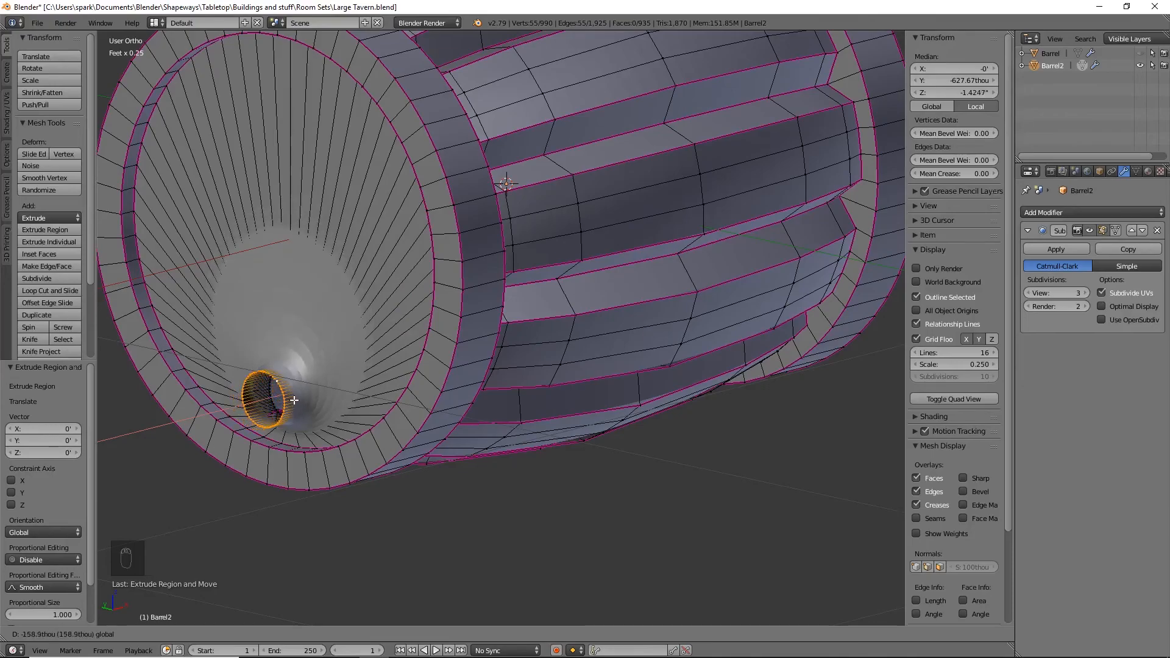
left_click(291, 399)
Close the plug's end by extruding its loop scaled to 0.329, then extruding again and merging at center
key("e")
key("s")
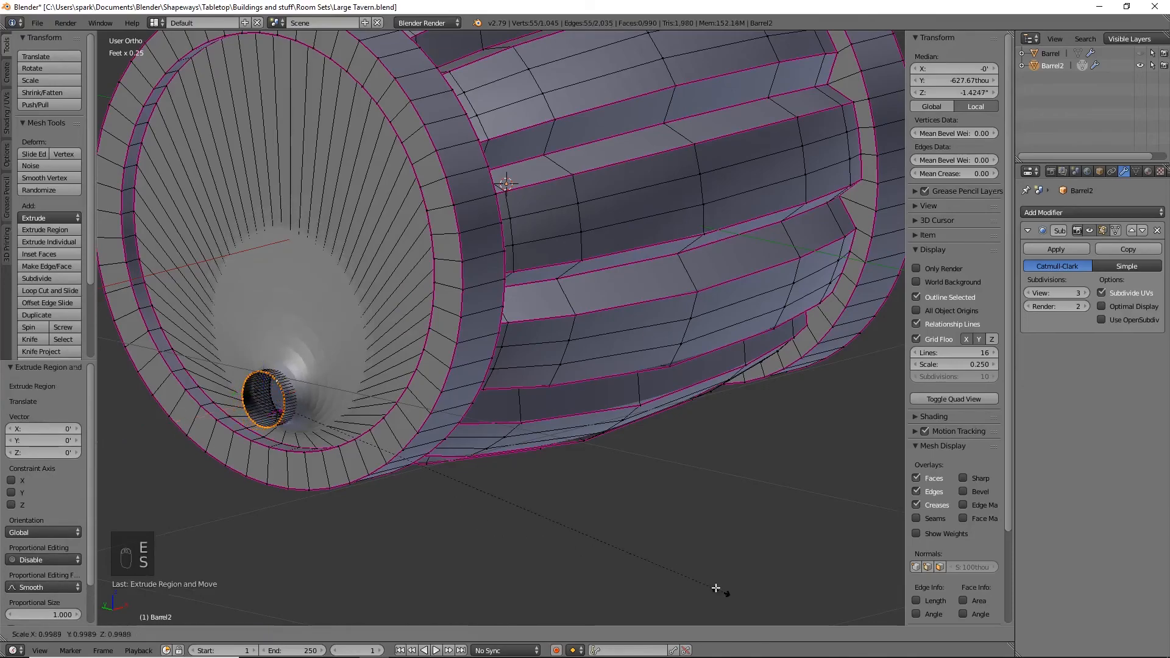
left_click(406, 480)
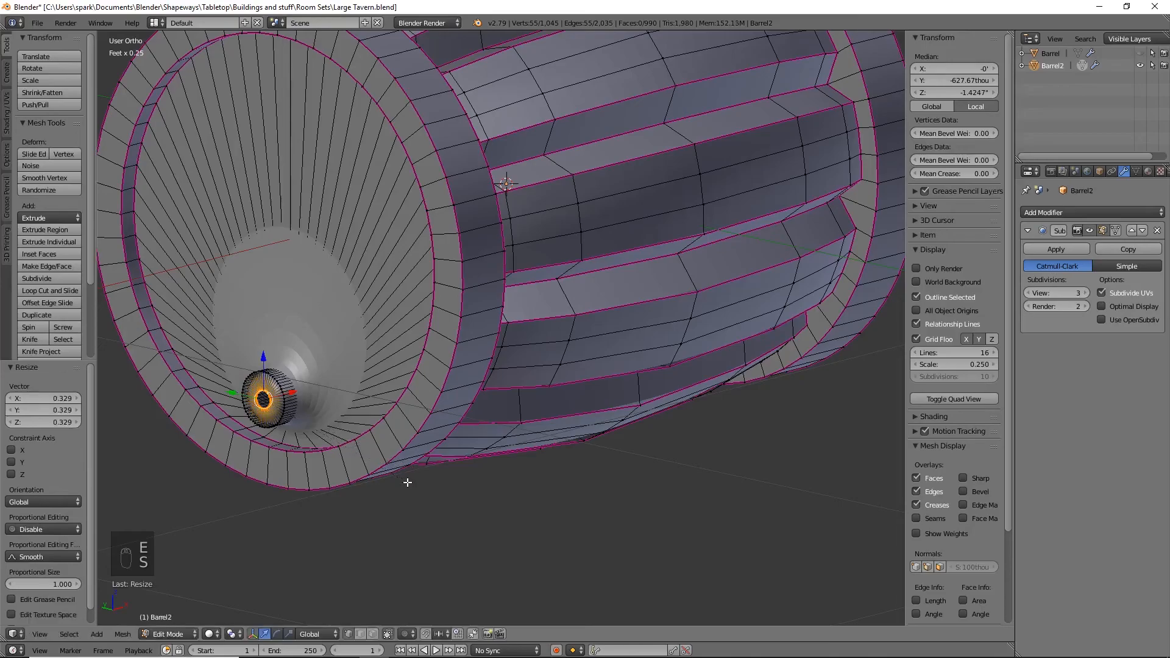
key("e")
right_click(408, 482)
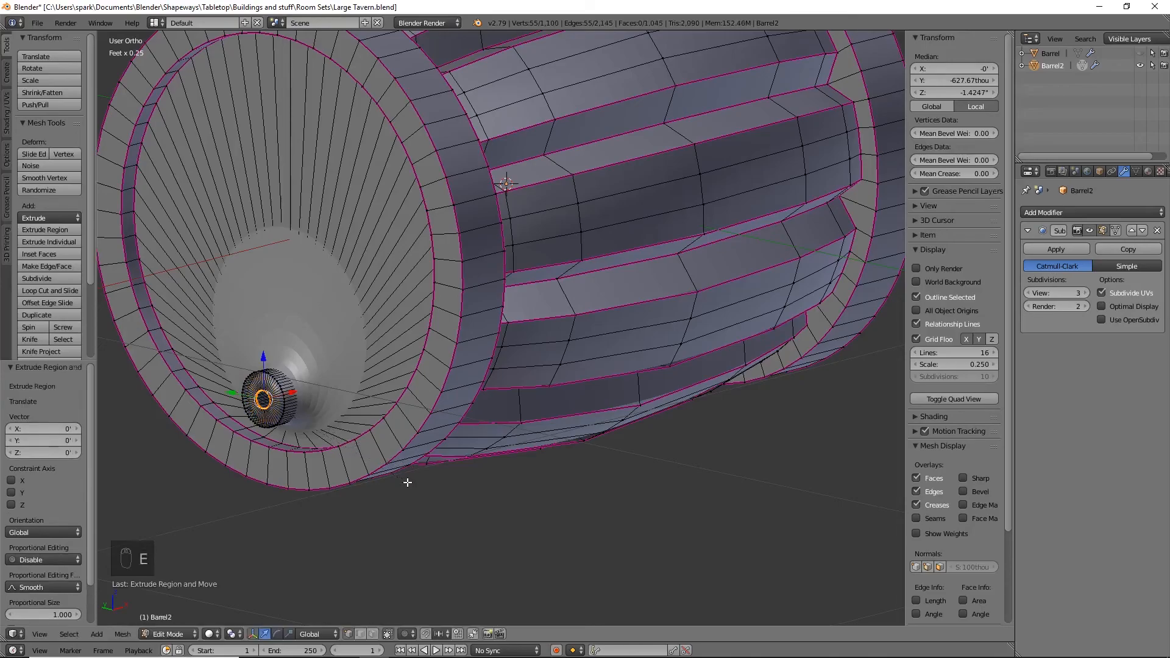
key("alt+m")
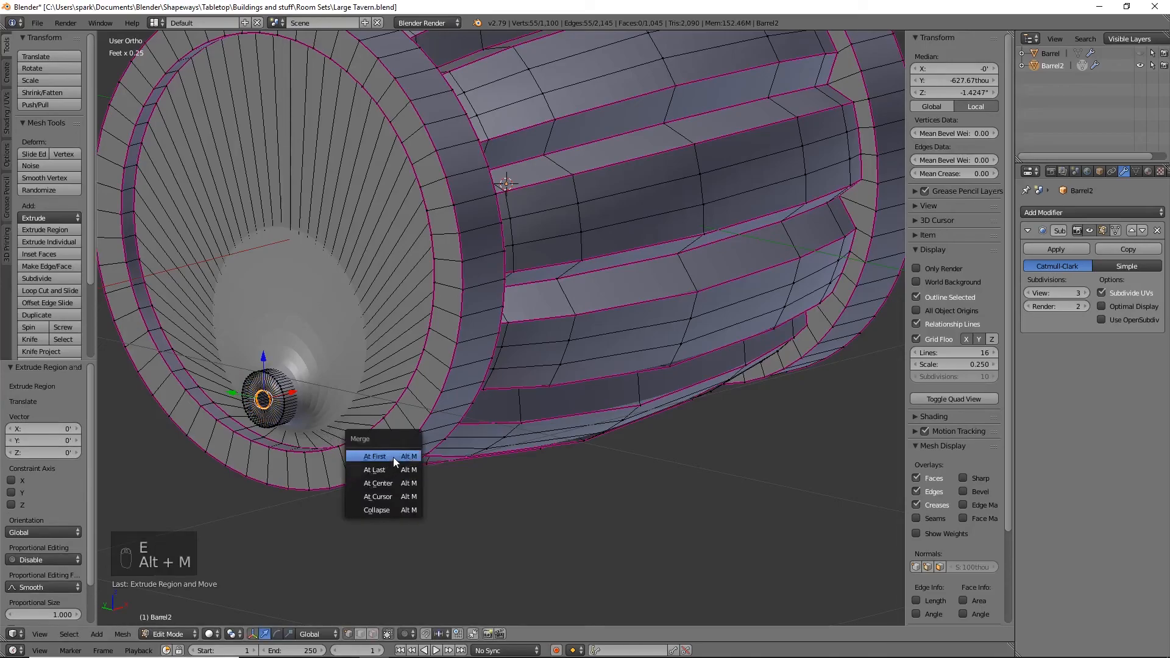
left_click(377, 483)
Crease the edge loop where the plug meets the barrel's end face to 1.000
scroll(342, 424, "up", 2)
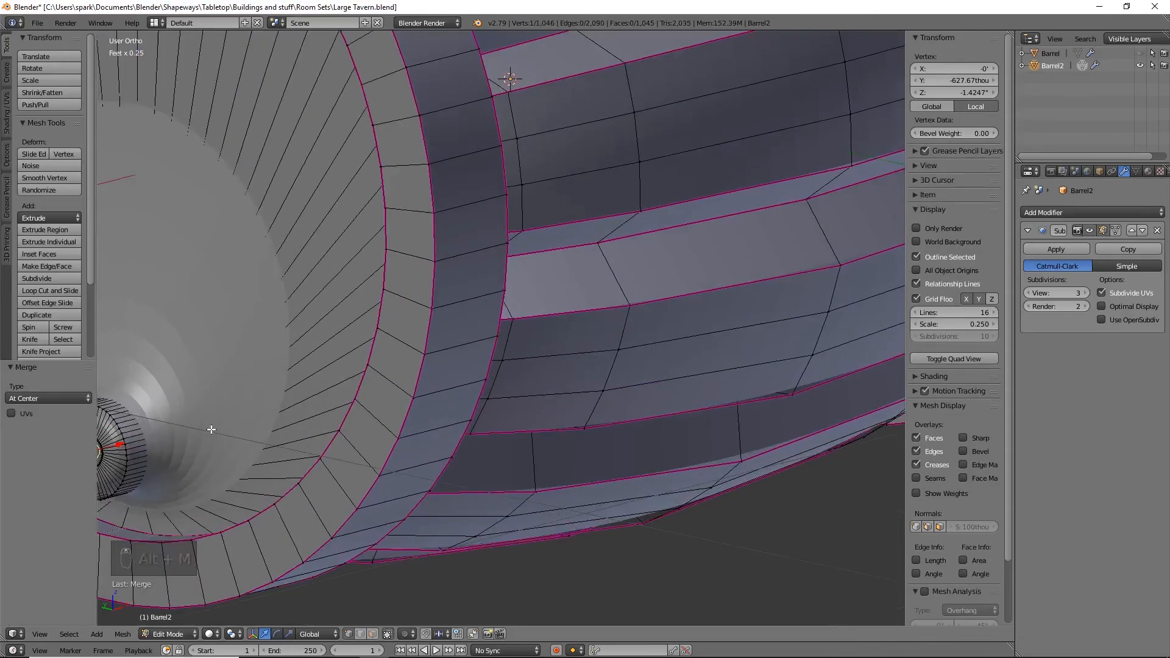
scroll(342, 423, "up", 2)
middle_click_drag(342, 423, 384, 430, "shift")
key("z")
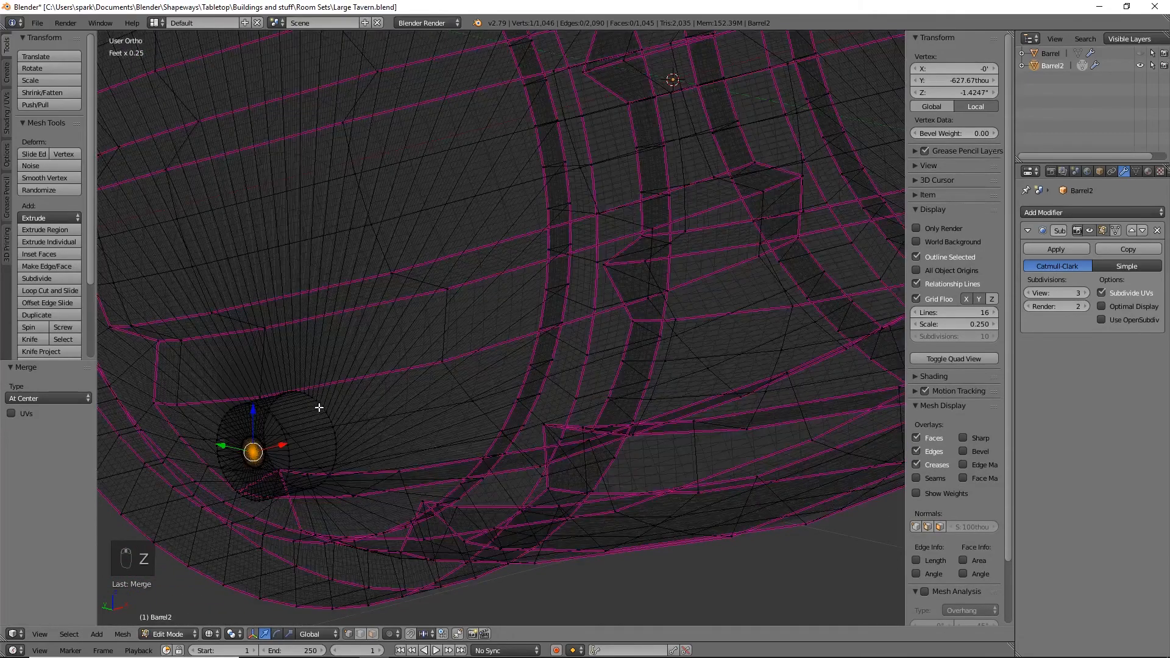
left_click(318, 406, "alt")
key("shift+e")
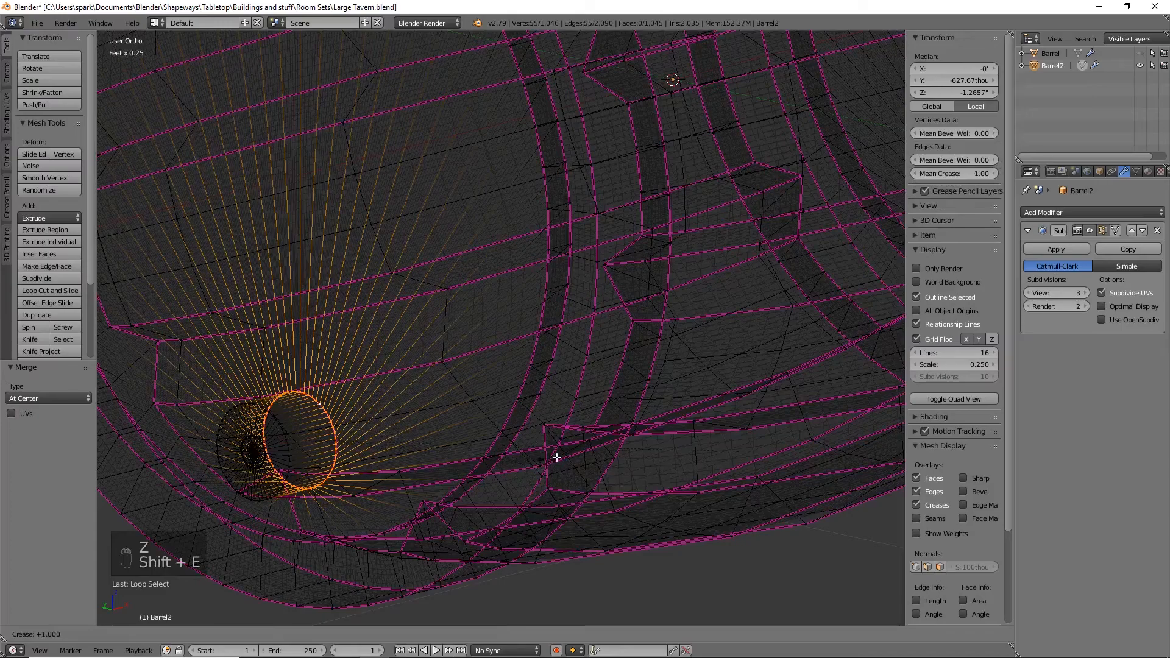
left_click(553, 457)
key("z")
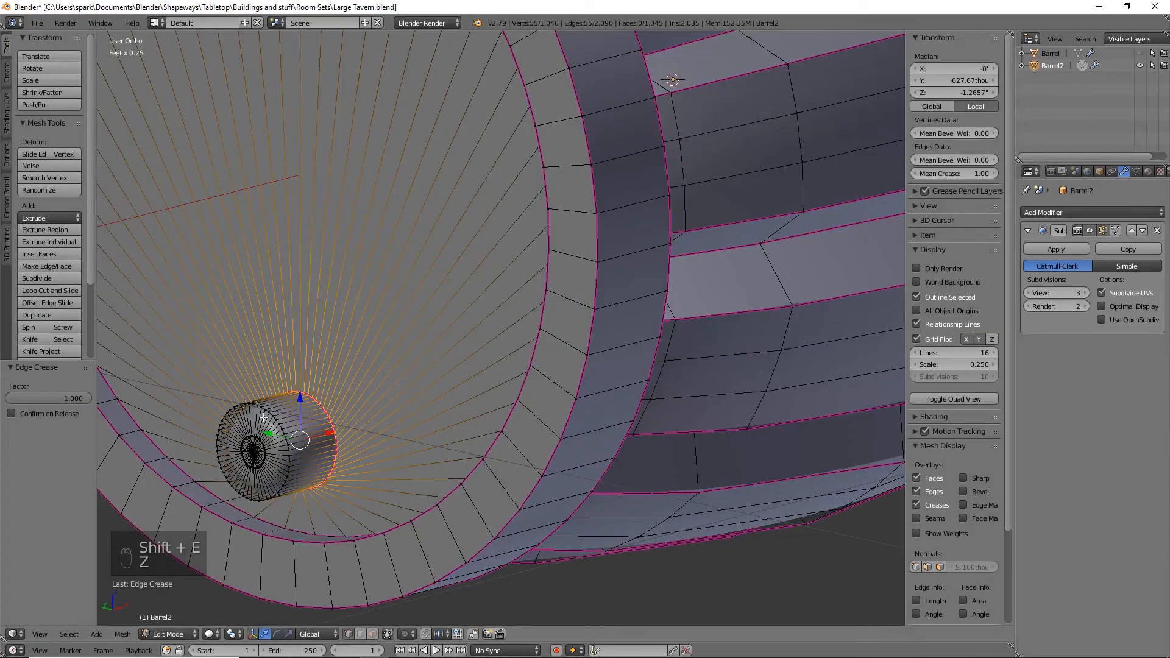
Move the plug's centre vertex -3.88 thou along X, then the centre with its inner ring -21.8 thou
right_click(253, 451)
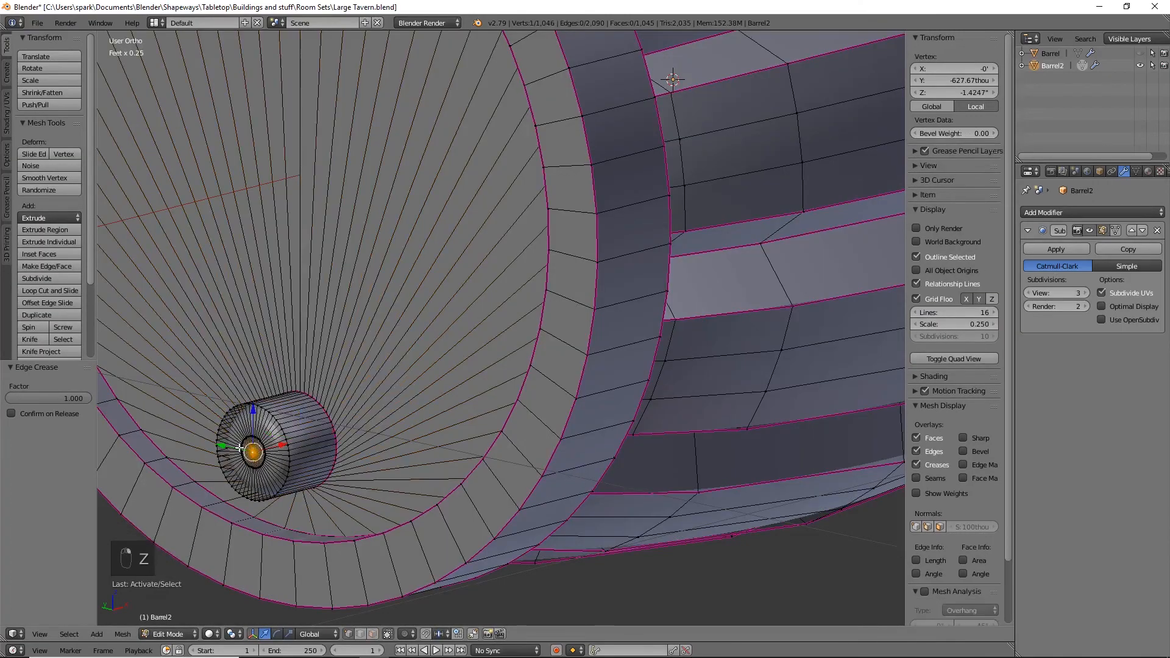
left_click_drag(282, 446, 280, 446)
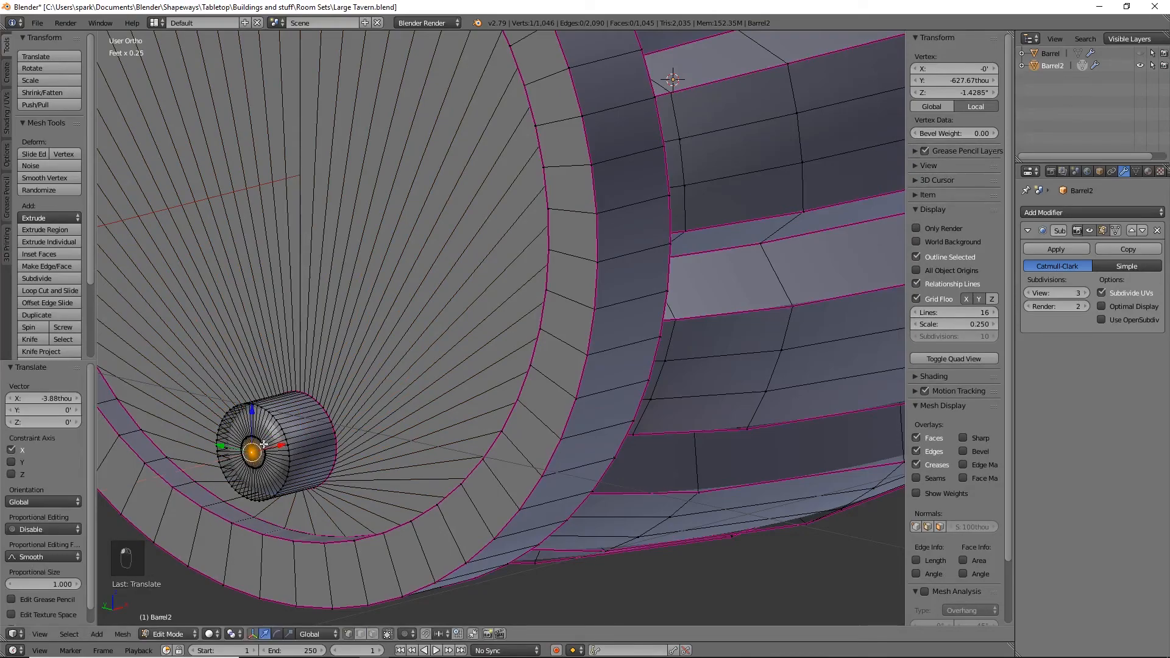
right_click(263, 445, "alt")
key("g")
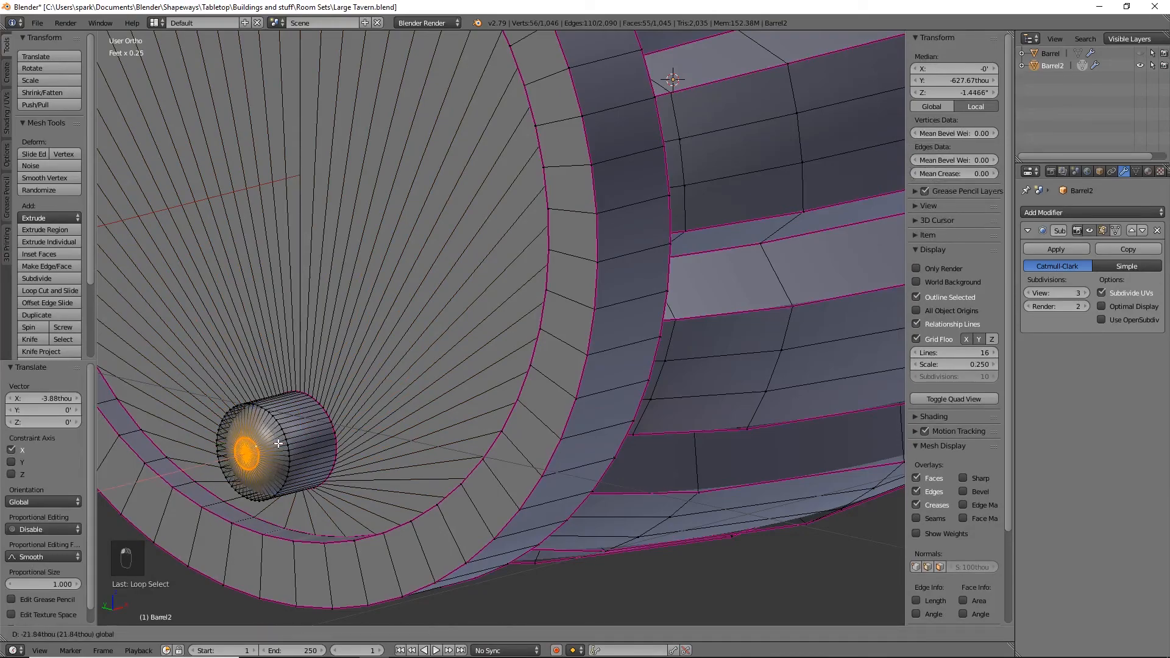
left_click_drag(278, 444, 278, 444)
Crease the outer edge loop at the plug's protruding end to 0.511
right_click(281, 420, "alt")
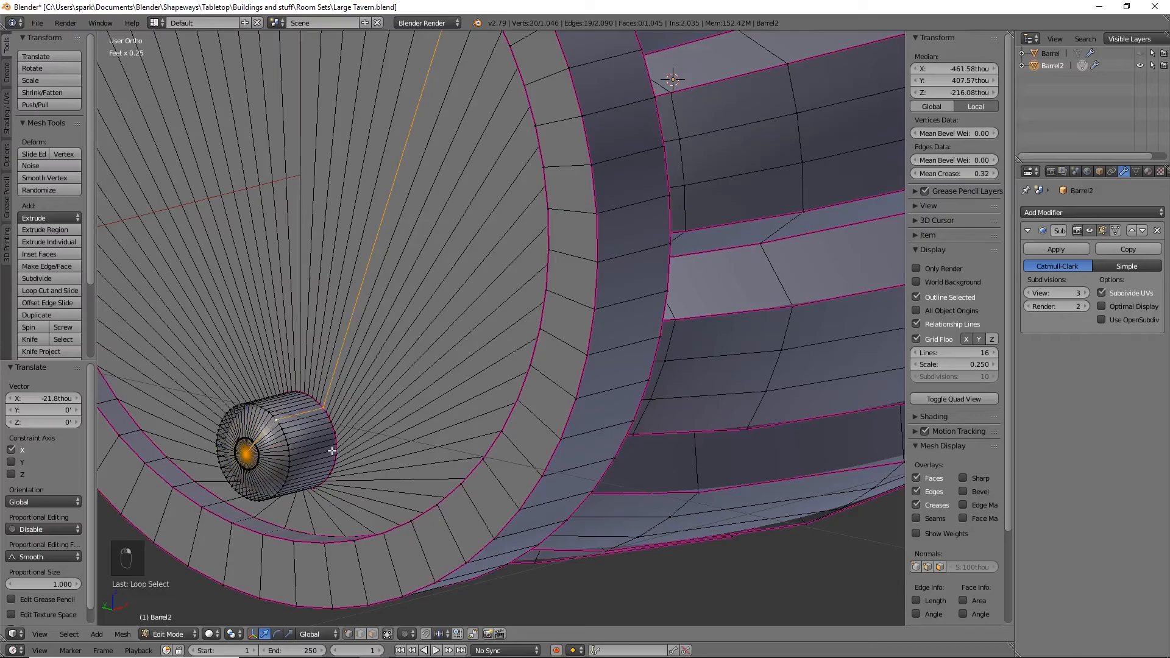
right_click(285, 431, "alt")
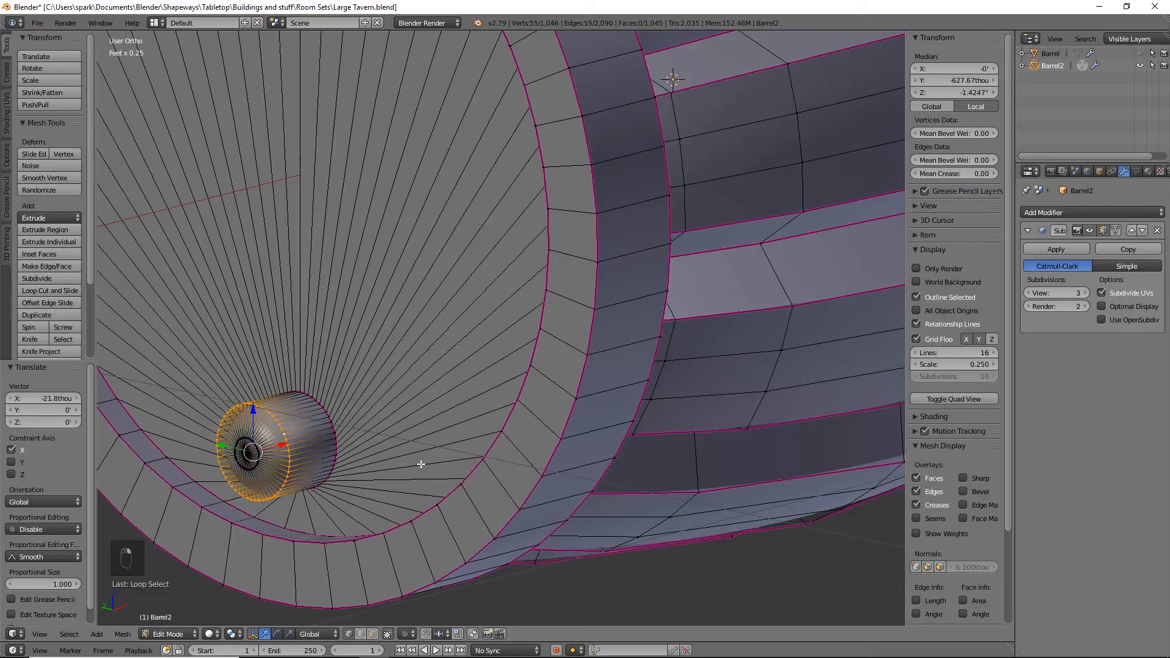
key("shift+e")
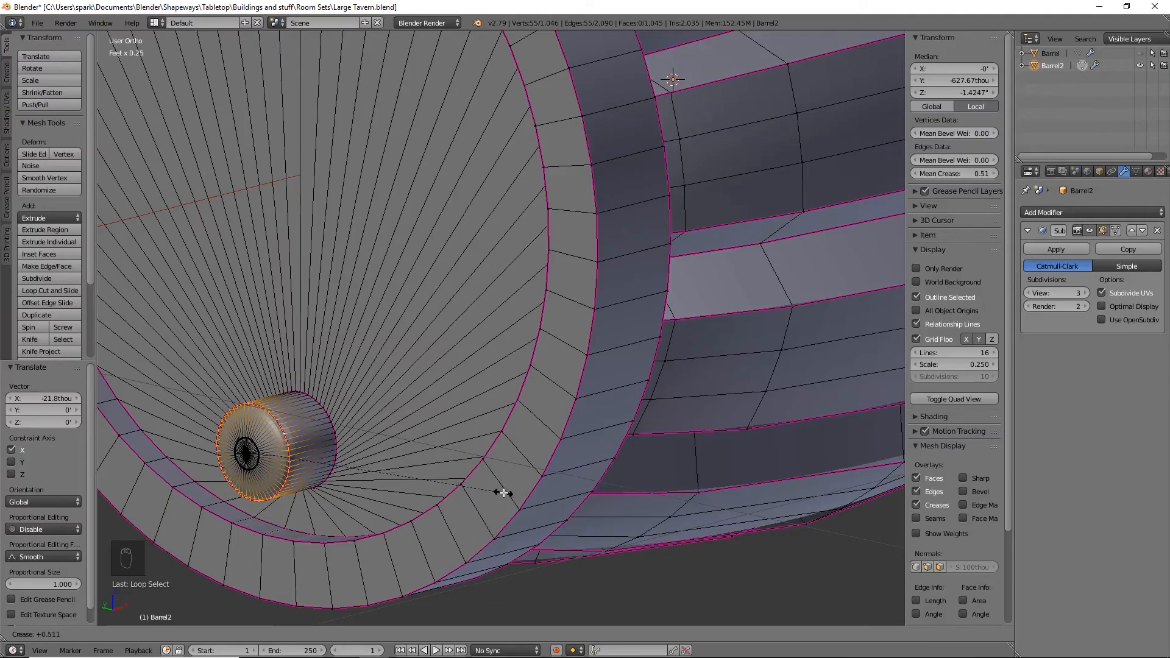
left_click(504, 492)
Extrude the edge loop of the hole in Barrel2's opposite end outward 110 thou along X
middle_click_drag(503, 491, 385, 449)
scroll(436, 410, "down", 8)
middle_click_drag(436, 410, 512, 384)
scroll(512, 384, "up", 8)
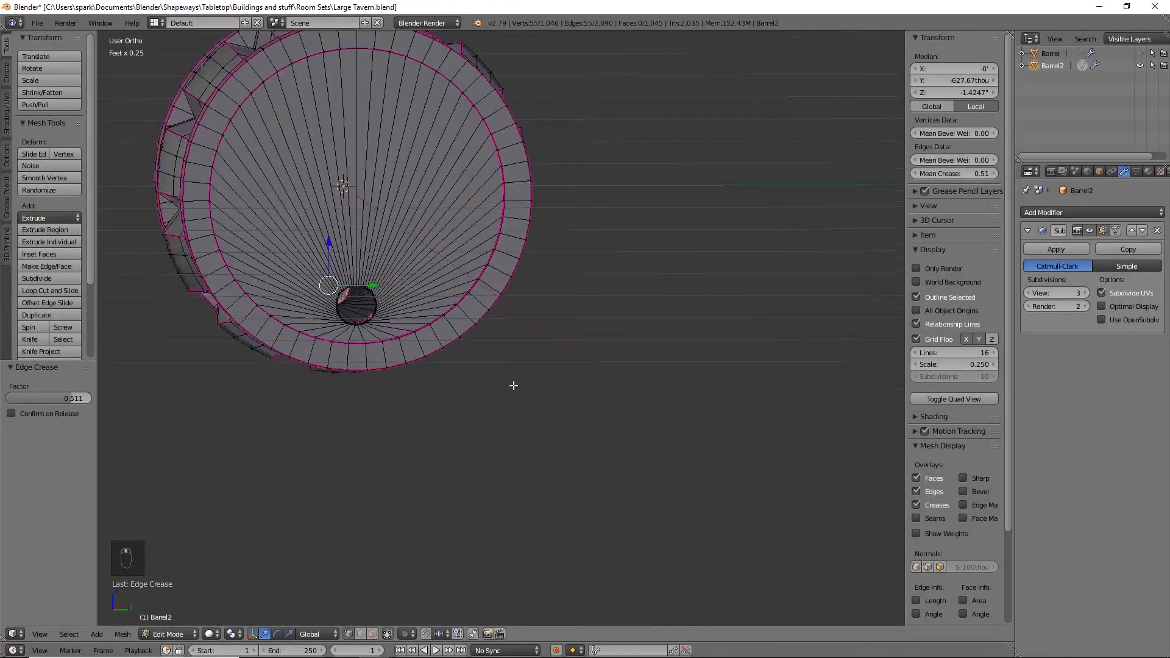
middle_click_drag(317, 331, 655, 442, "shift")
scroll(625, 432, "up", 1)
scroll(492, 361, "up", 1)
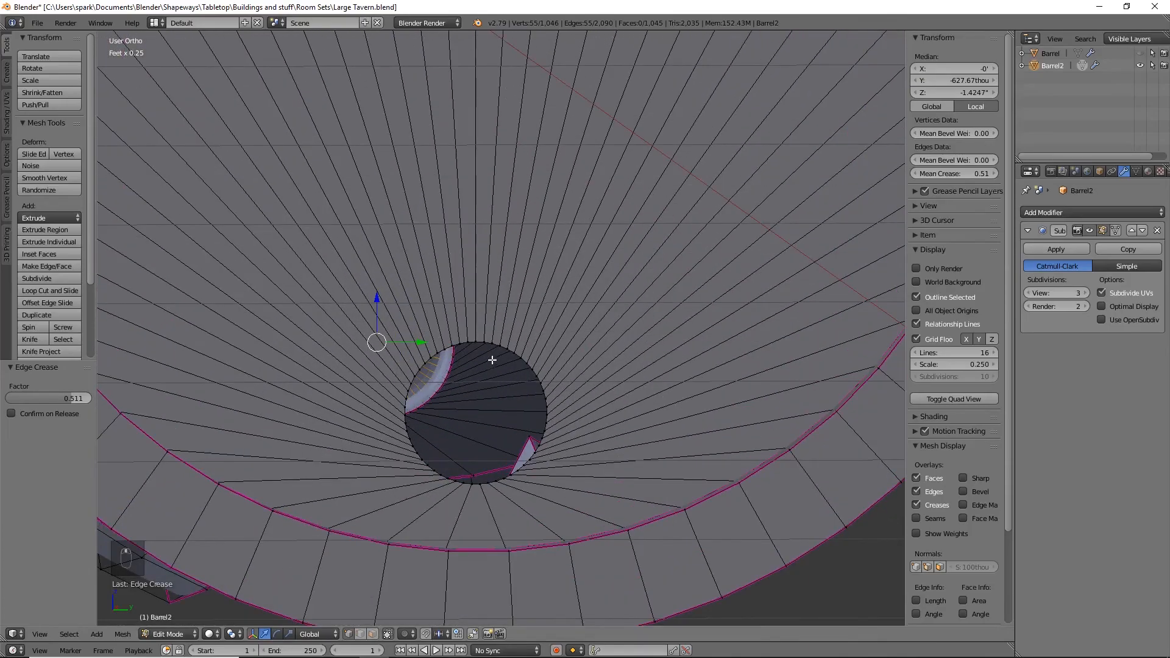
right_click(510, 352, "alt")
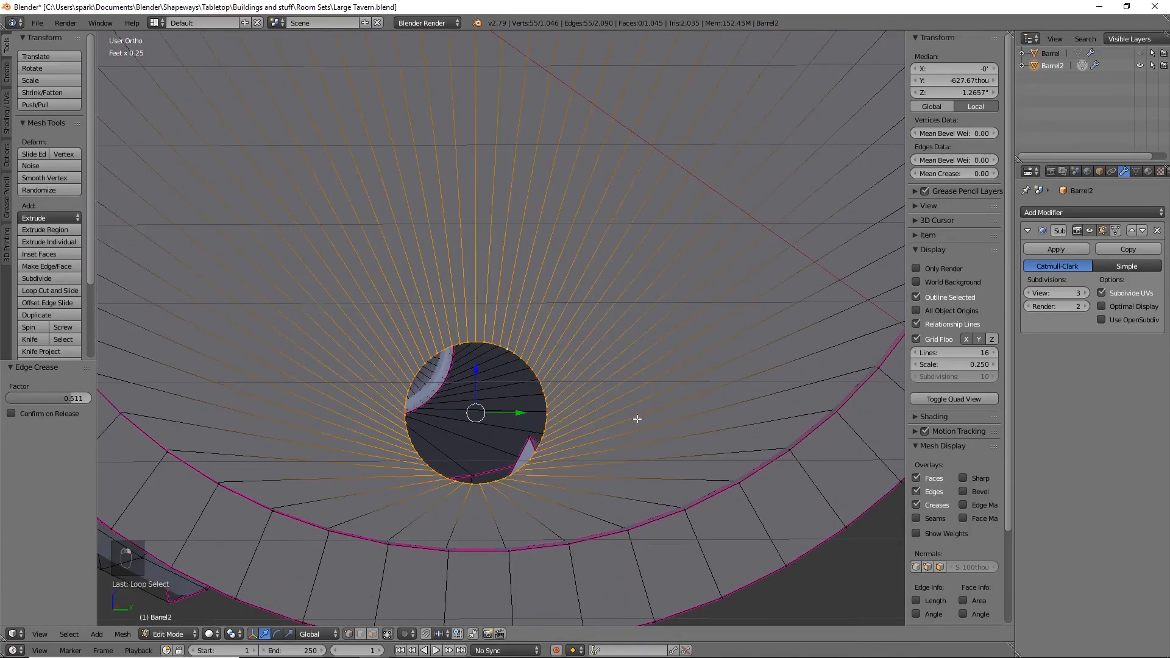
key("KP_1")
key("KP_3")
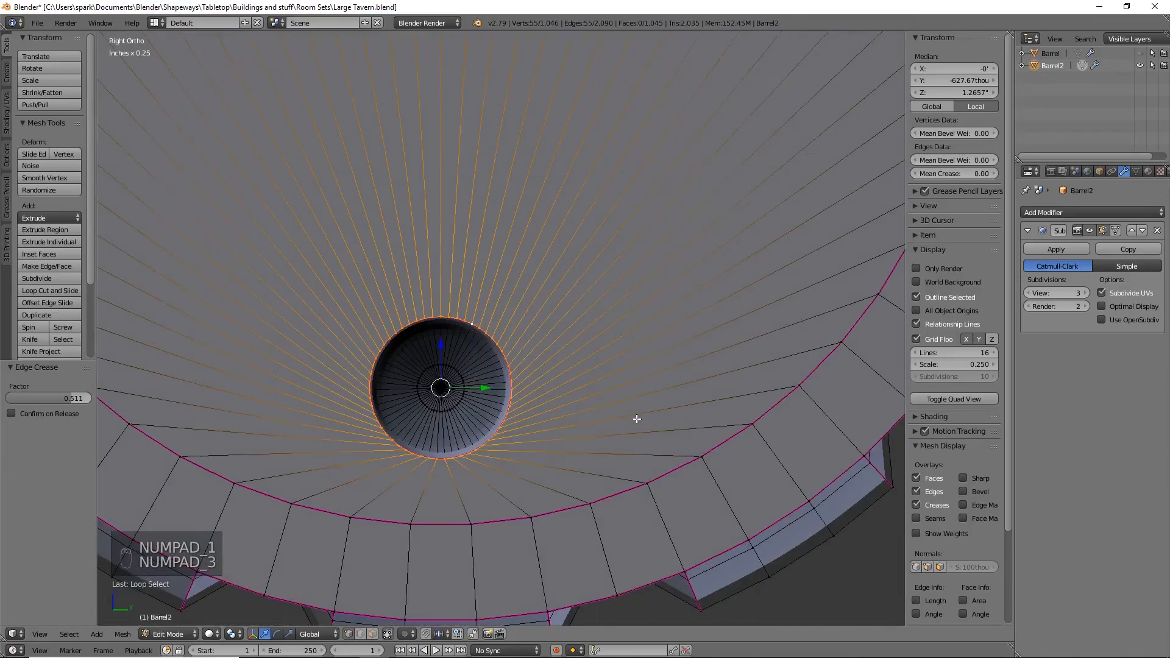
key("KP_1")
key("KP_Decimal")
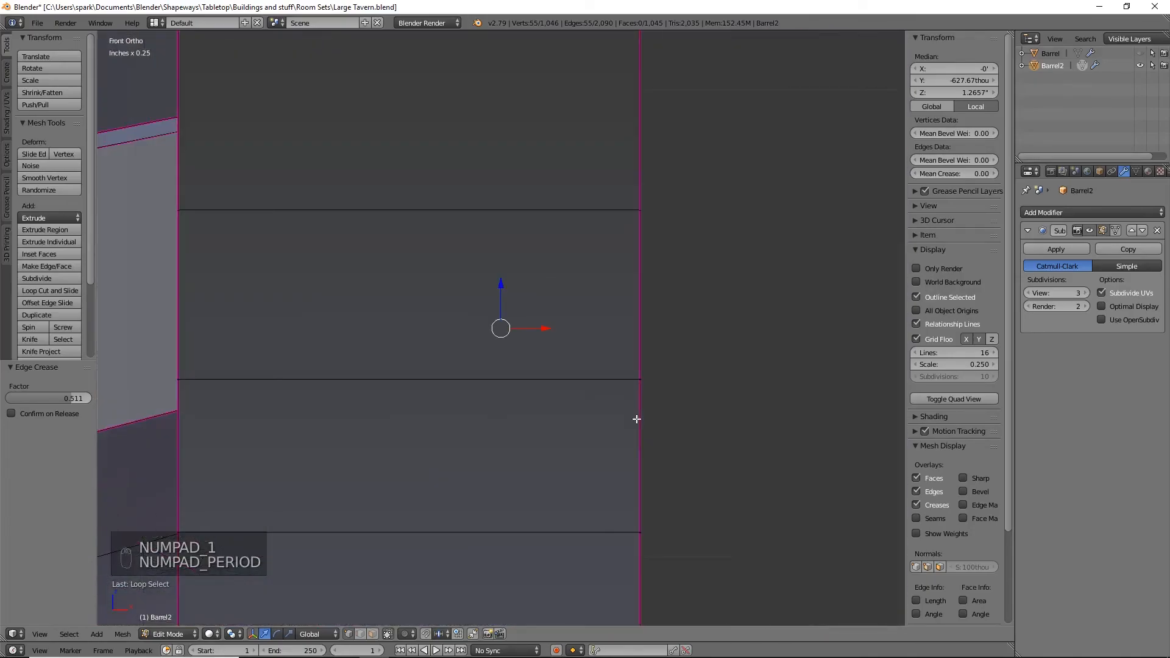
key("z")
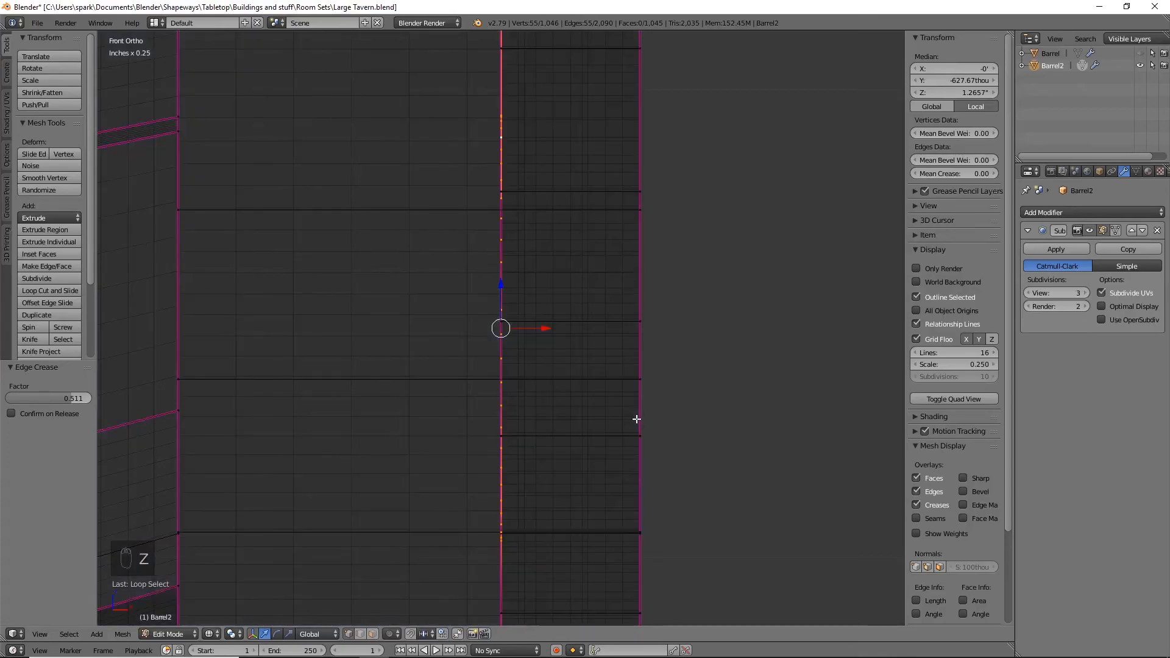
key("e")
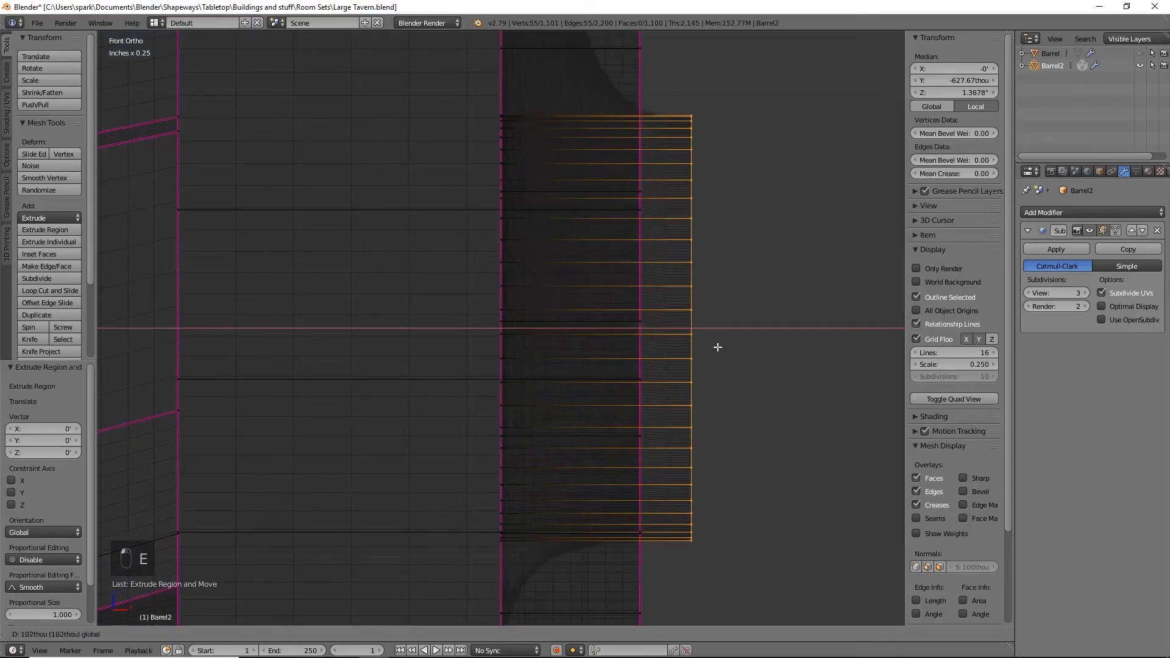
left_click(749, 355)
Crease the edge loop where the new pipe meets the barrel's end face to 1.000
scroll(755, 348, "down", 2)
middle_click_drag(741, 319, 617, 354)
right_click(397, 226, "alt")
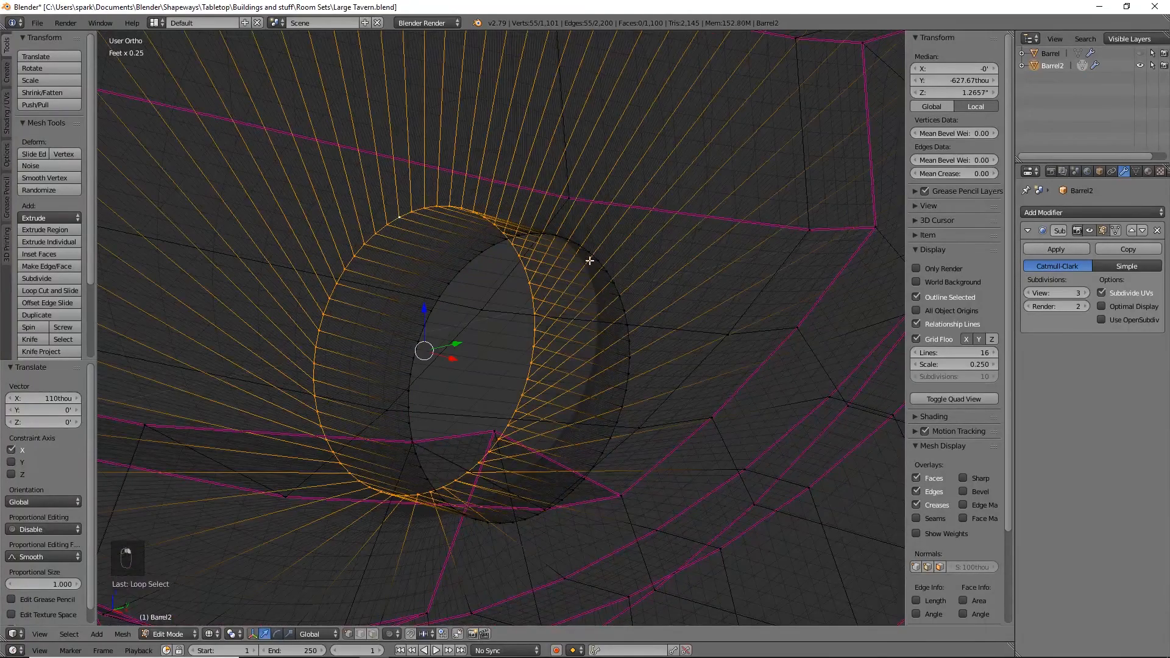
key("shift+e")
left_click(620, 300)
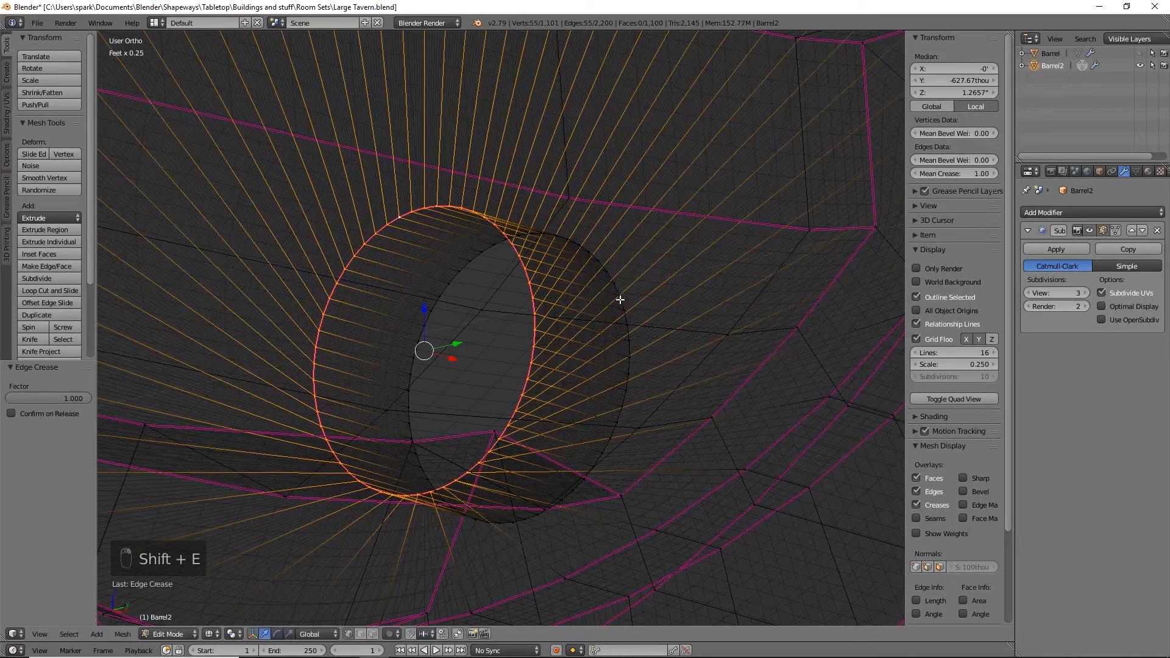
Extrude the pipe's outer edge loop a further 124.6 thou along X
right_click(439, 292, "alt")
scroll(540, 336, "down", 4)
middle_click_drag(541, 335, 564, 340)
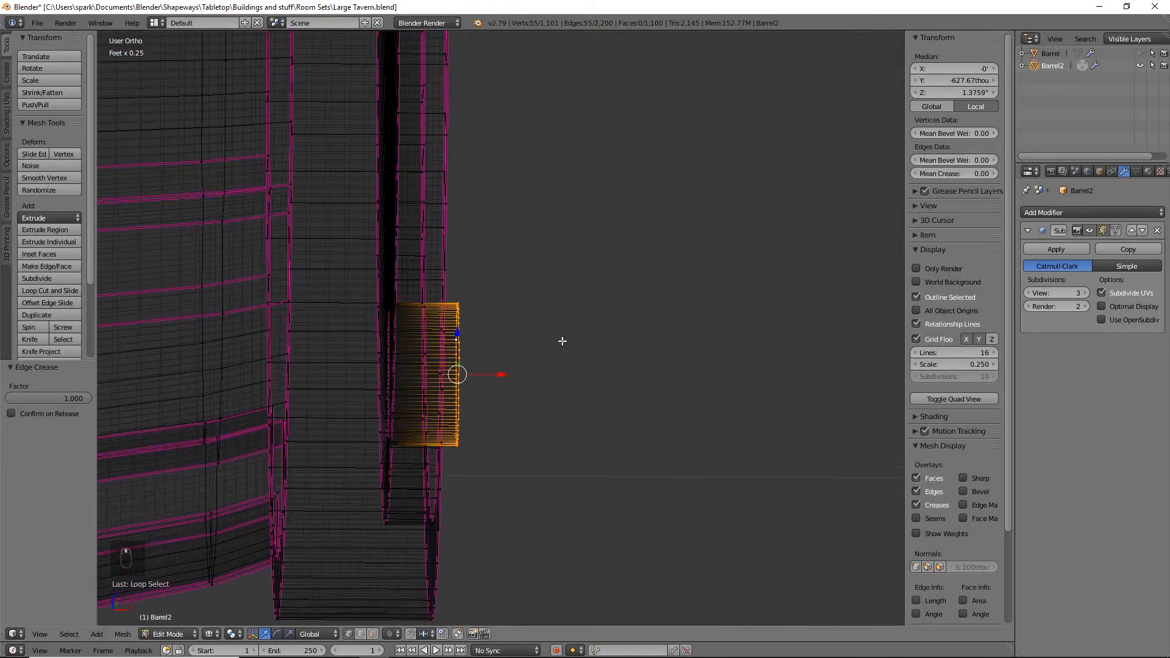
key("KP_1")
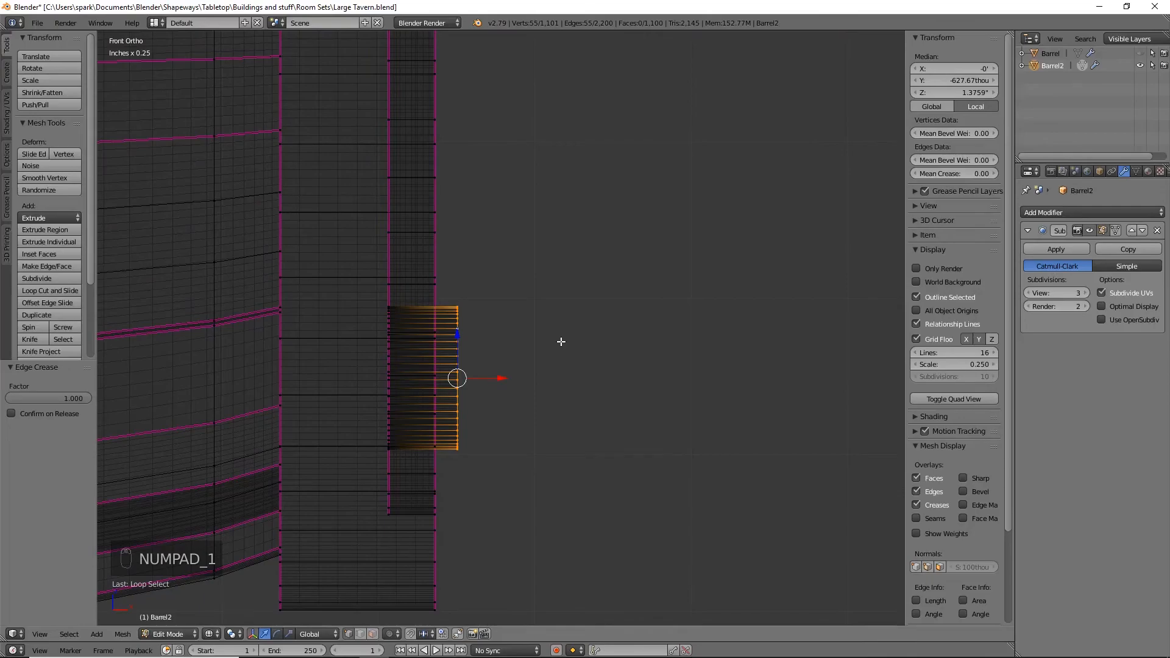
key("e")
left_click_drag(494, 378, 582, 378)
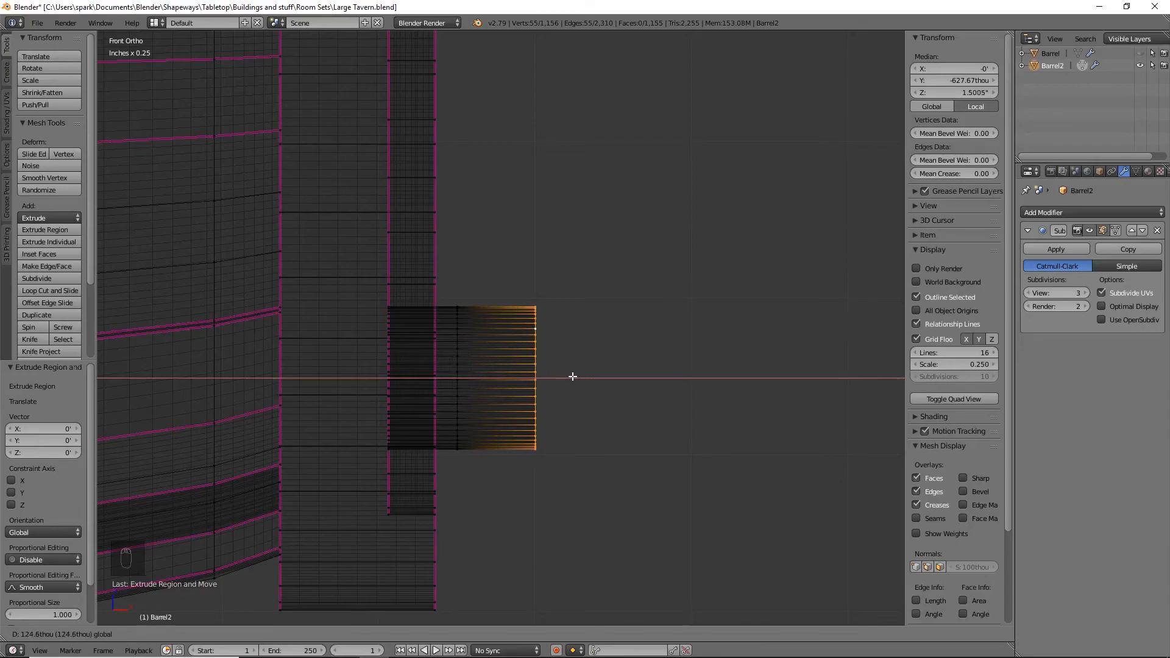
Extrude the pipe's end loop outward once more and rotate the new loop 40.6° to begin the spout's bend
left_click_drag(573, 376, 649, 392)
key("e")
key("r")
left_click(684, 485)
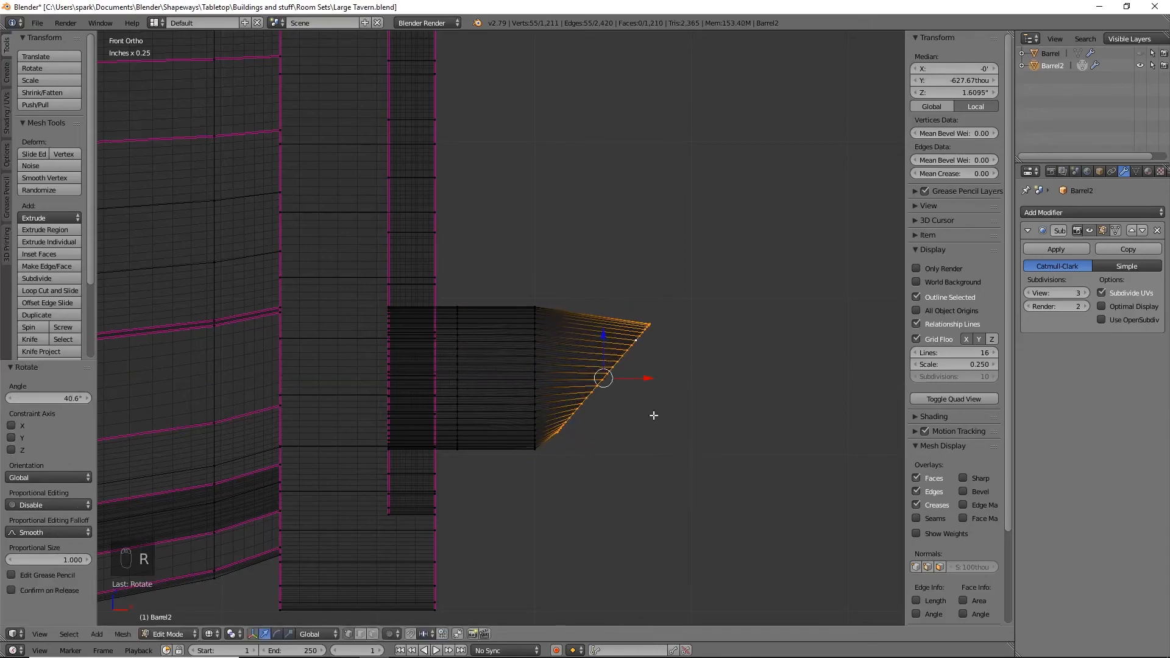
Try scaling the rotated end loop uniformly by 1.289, and undo that scaling
left_click(724, 456)
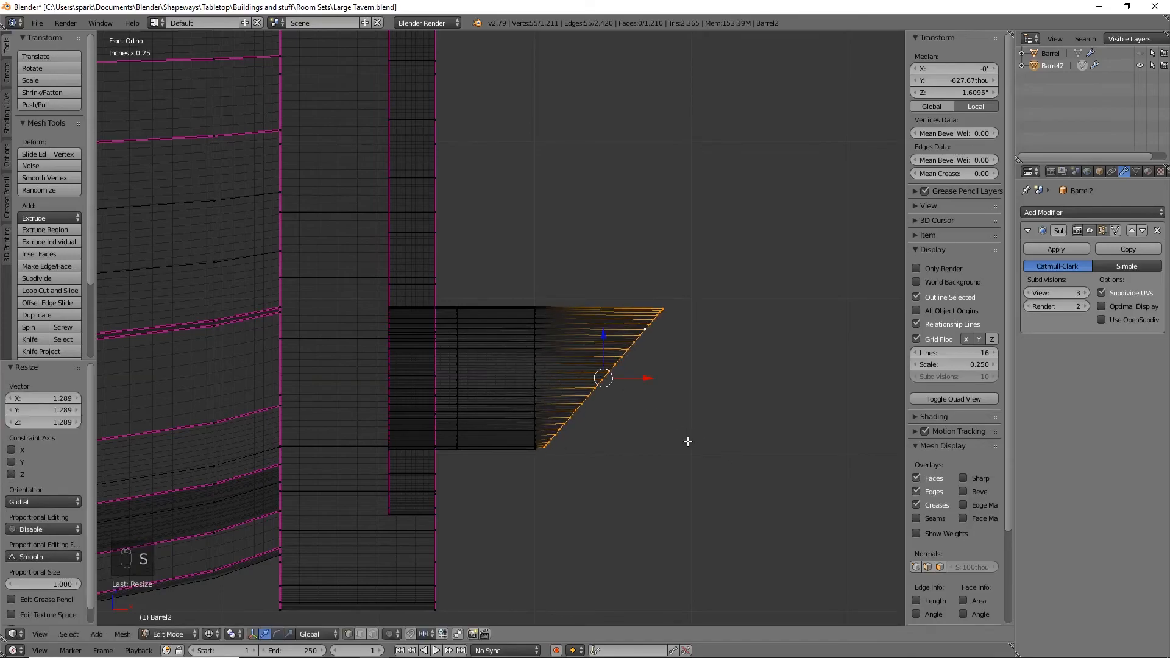
key("KP_3")
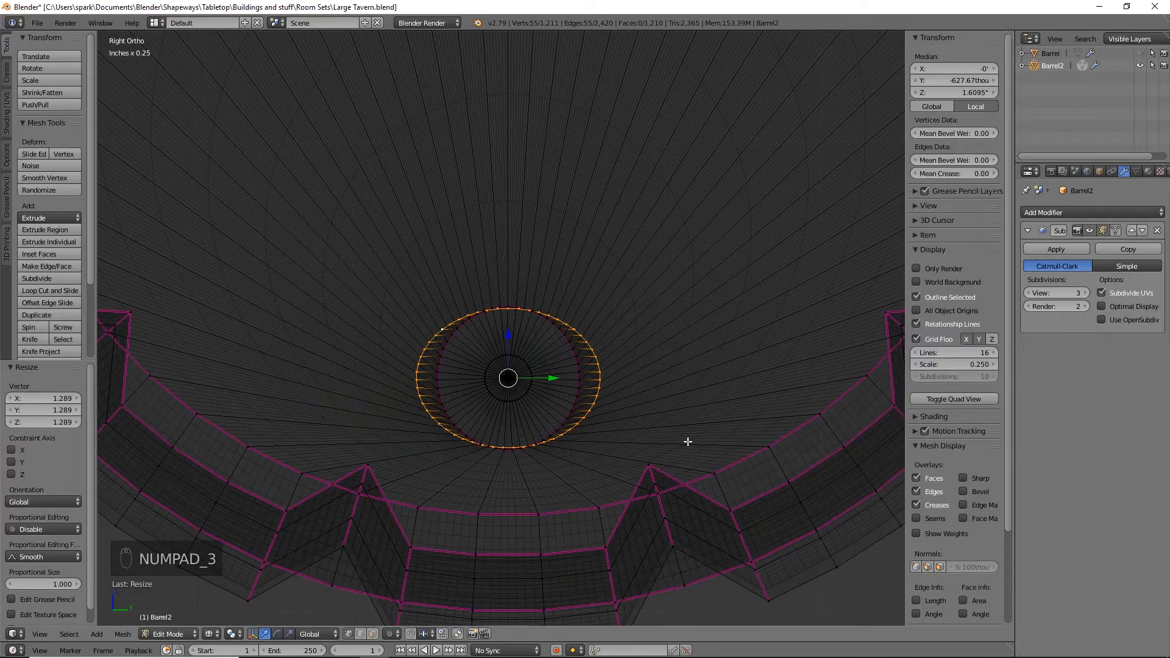
key("ctrl+z")
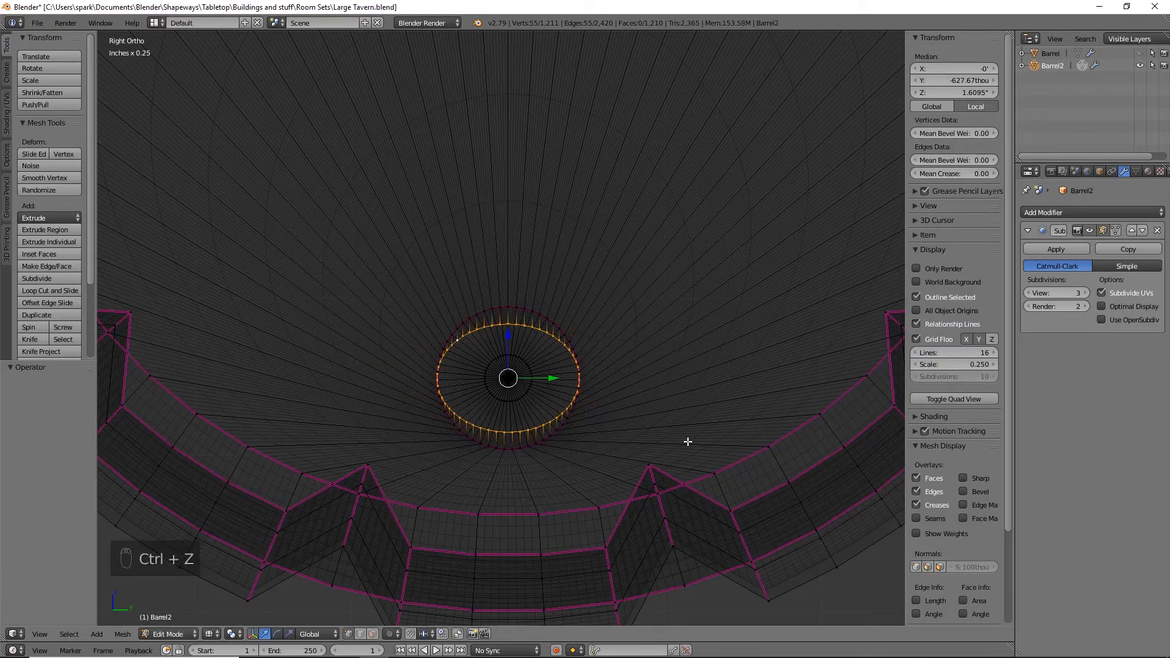
Scale the rotated end loop by 1.321 along Z only
key("s")
key("z")
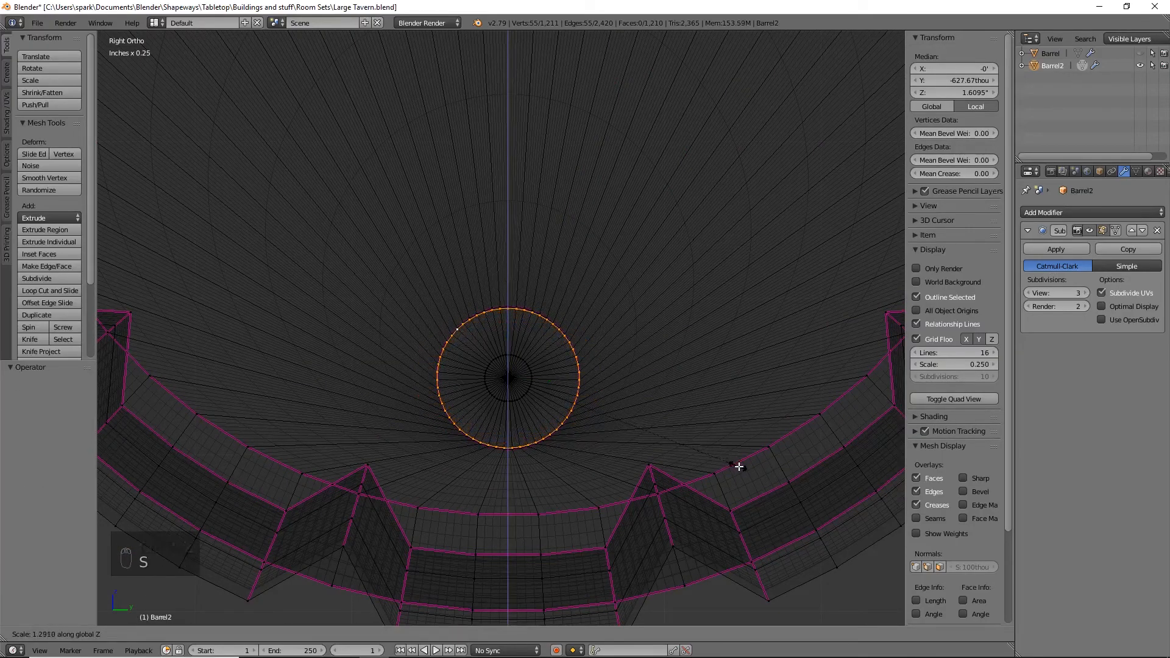
left_click(743, 467)
key("KP_1")
Extrude the angled end loop, moving it 121 thou along X and -191 thou along Z, and rotate it 56.4° to face downward
middle_click_drag(734, 471, 651, 453, "shift")
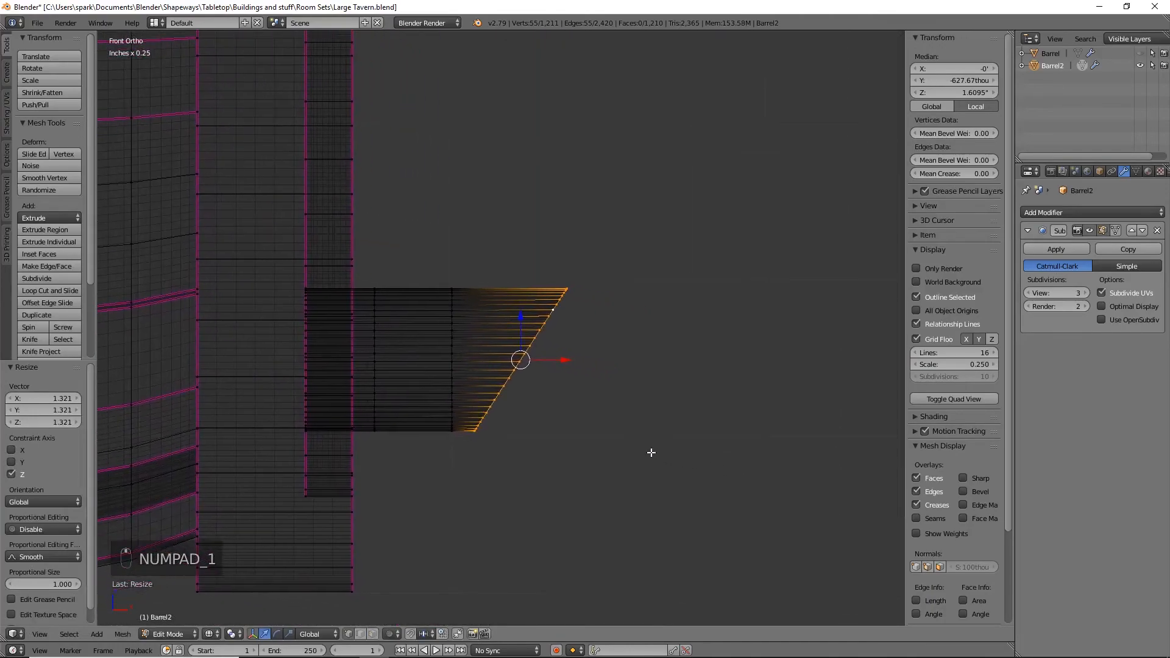
key("e")
right_click(651, 453)
key("g")
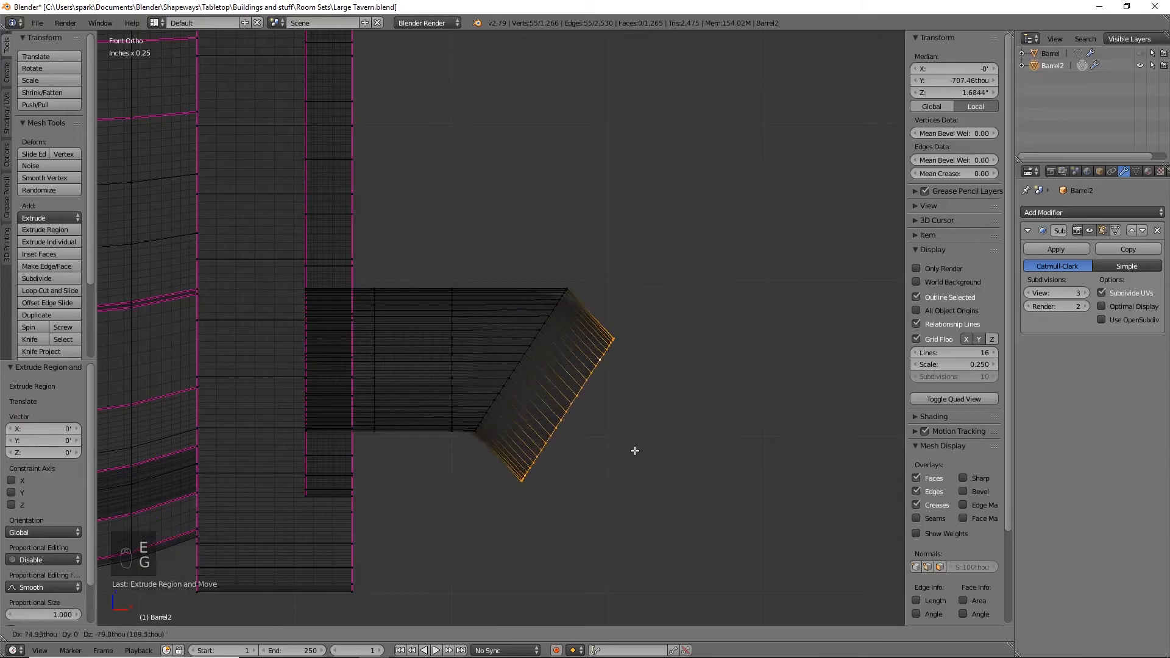
left_click(658, 512)
key("r")
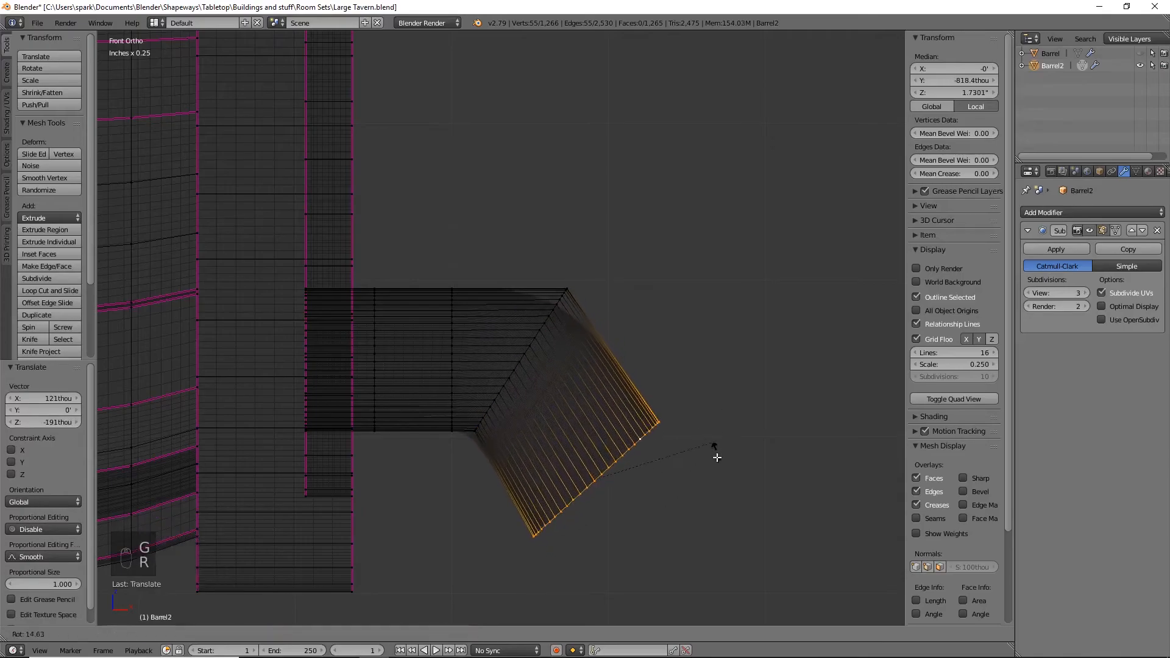
left_click(721, 534)
Move the spout's downward-facing end loop -39.9 thou along Z
middle_click_drag(719, 535, 705, 460, "shift")
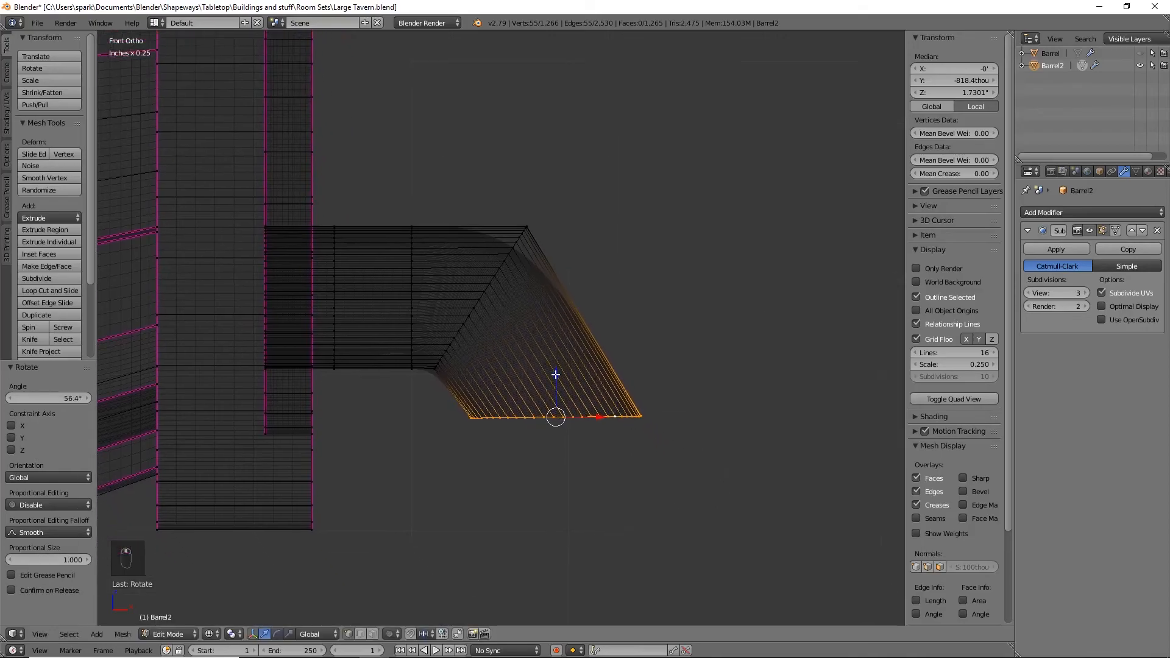
key("g")
key("z")
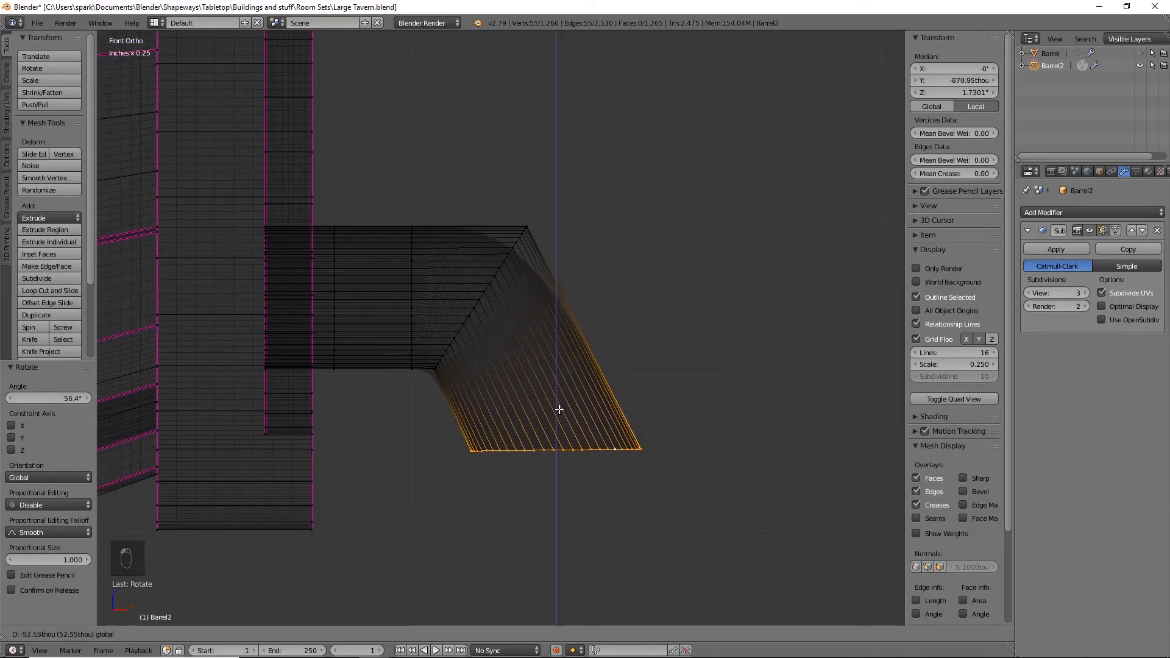
left_click(557, 401)
Extrude the spout's bottom edge loop and move it -61.3 thou along Z to form a short band
mouse_move(557, 401)
middle_mouse_down()
mouse_move(673, 438)
mouse_move(595, 387)
mouse_move(802, 303)
mouse_move(557, 449)
mouse_move(570, 360)
mouse_move(609, 467)
mouse_move(640, 485)
mouse_move(557, 463)
mouse_move(603, 433)
mouse_move(536, 408)
mouse_move(621, 427)
mouse_move(639, 386)
mouse_move(543, 382)
mouse_move(491, 280)
mouse_move(559, 377)
middle_mouse_up()
key("z")
key("ctrl+r")
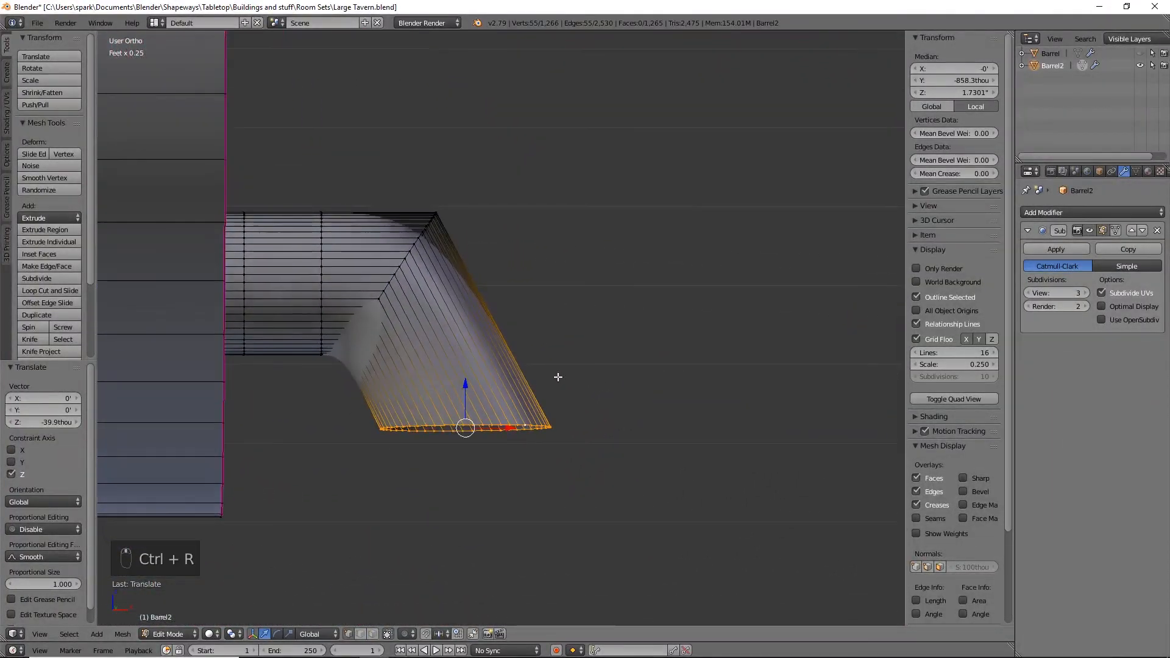
right_click(488, 424, "alt")
key("KP_1")
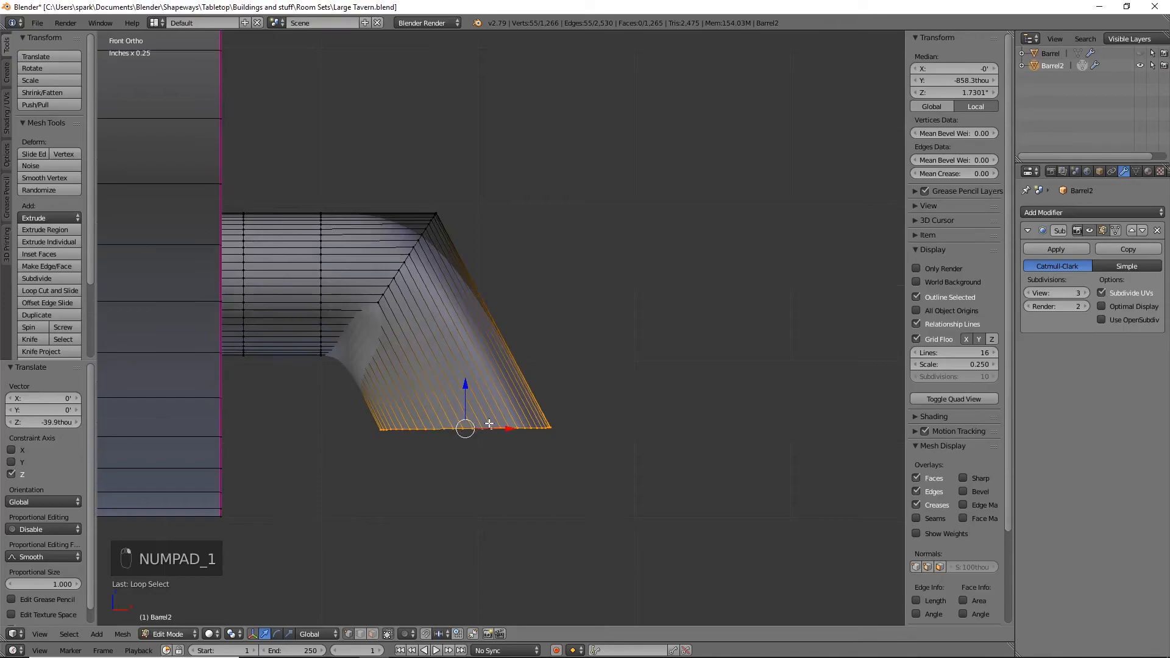
key("e")
right_click(473, 406)
left_click_drag(465, 383, 466, 420)
Extrude the spout's bottom band into a wider rim, scaling it outward with Z locked, and crease its edges to 1.000
right_click(468, 428, "alt+shift")
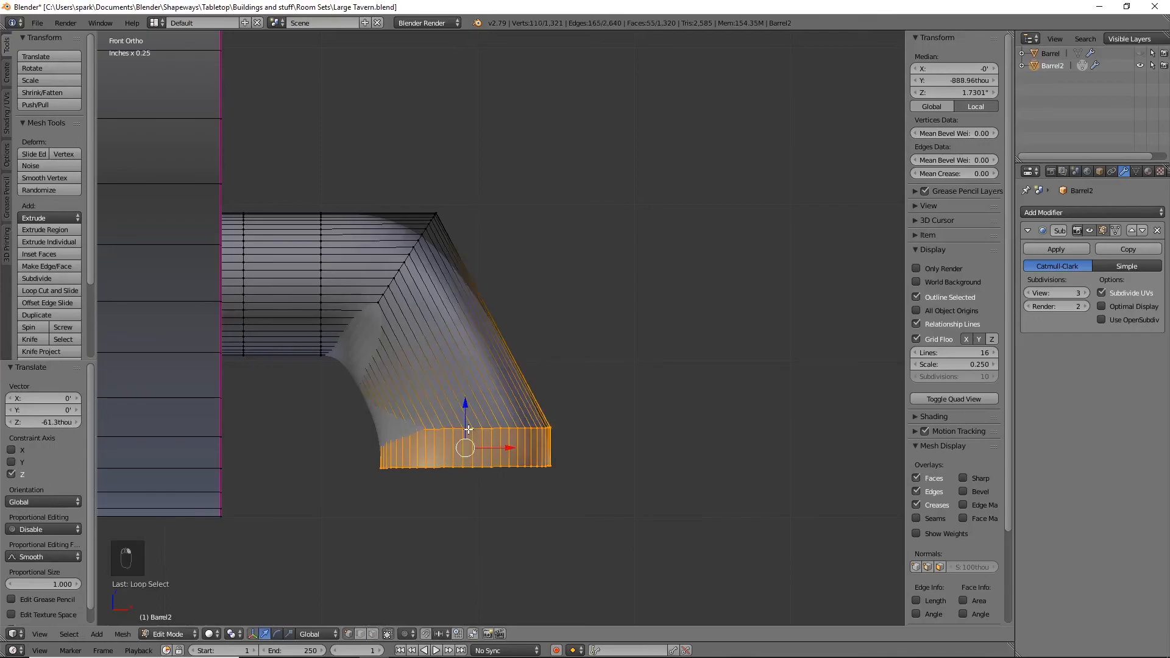
key("e")
right_click(582, 462)
key("s")
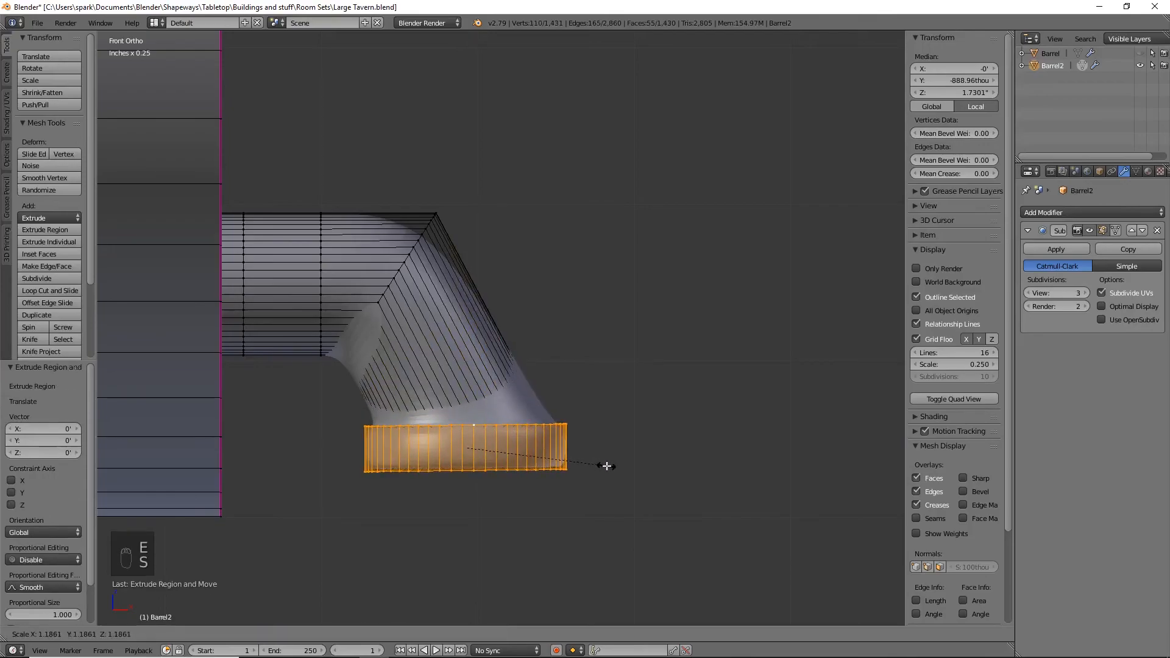
key("shift+z")
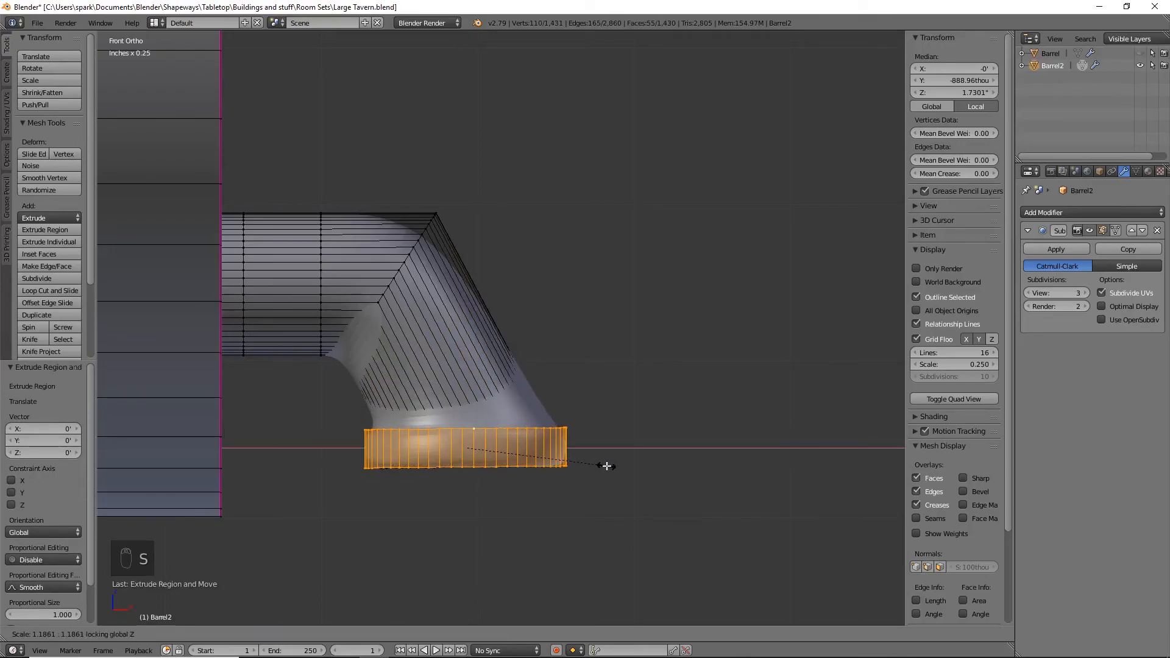
left_click(612, 466)
key("shift+e")
left_click(433, 498)
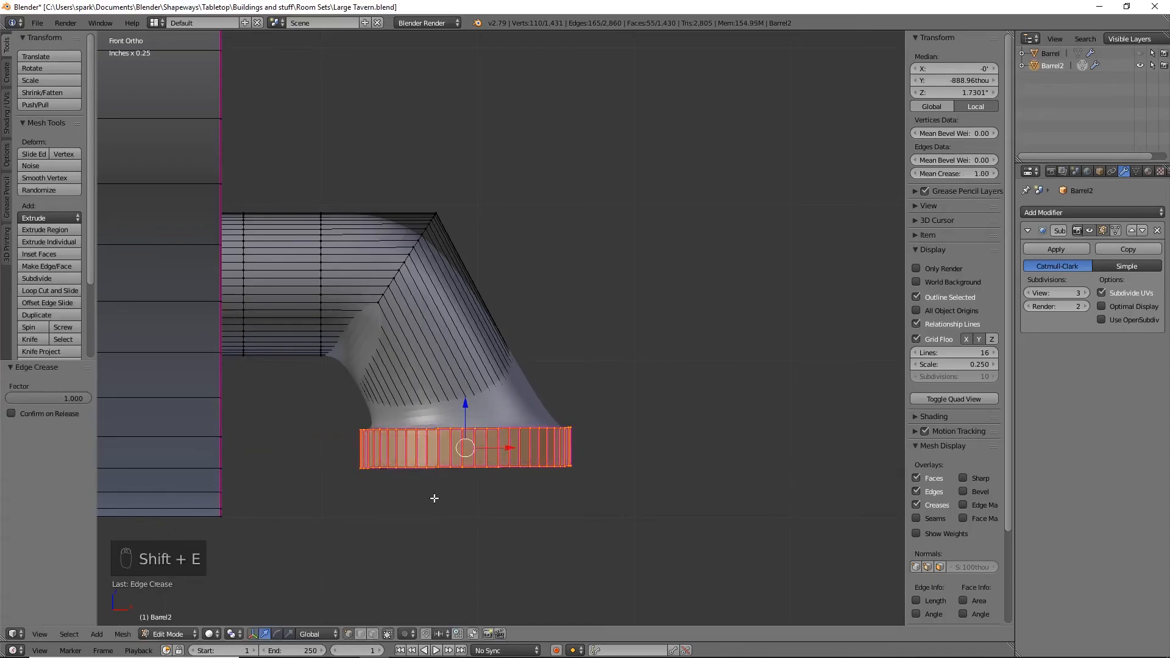
Crease the edge loop where the spout's bend meets the top of the rim to 1.000
middle_click_drag(494, 449, 496, 458)
right_click(494, 449, "alt")
key("shift+e")
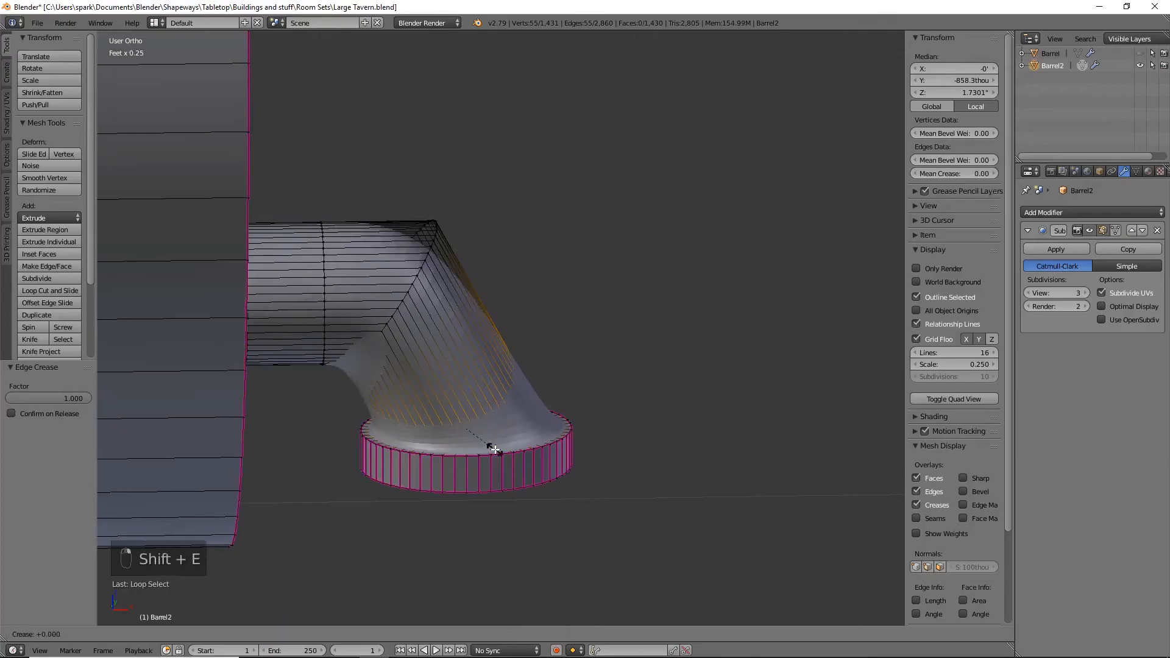
left_click(832, 506)
Extrude the inner edge loop on the underside of the spout's rim and scale it by 0.904
middle_click_drag(705, 418, 623, 341, "shift")
right_click(521, 365, "alt")
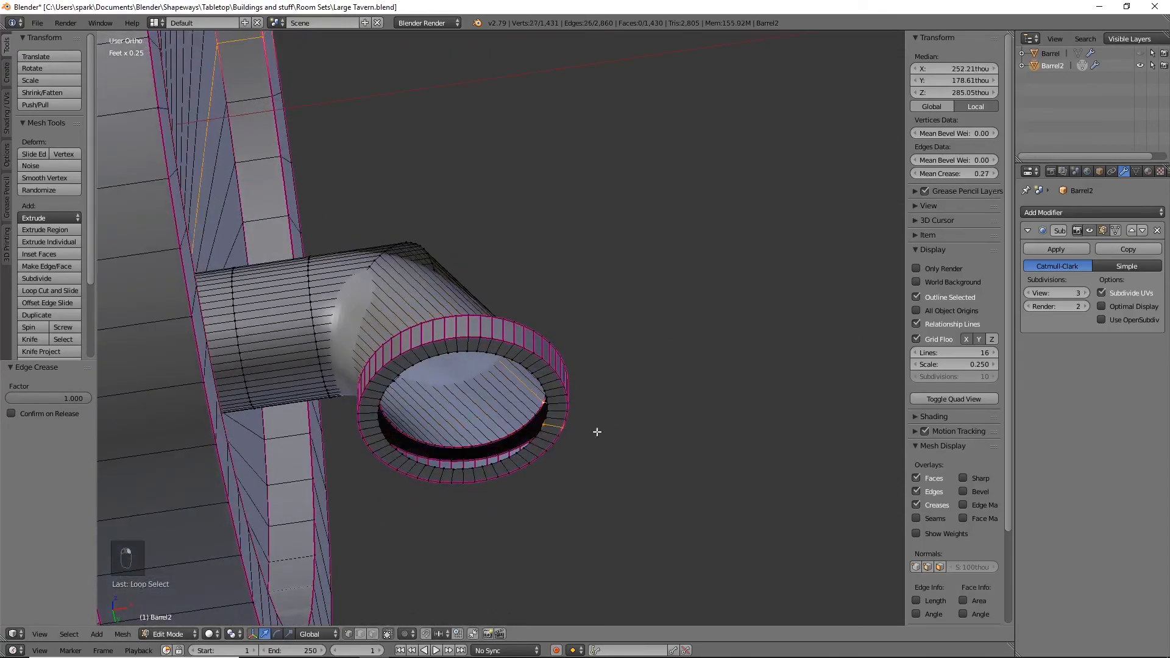
right_click(491, 351, "alt")
key("e")
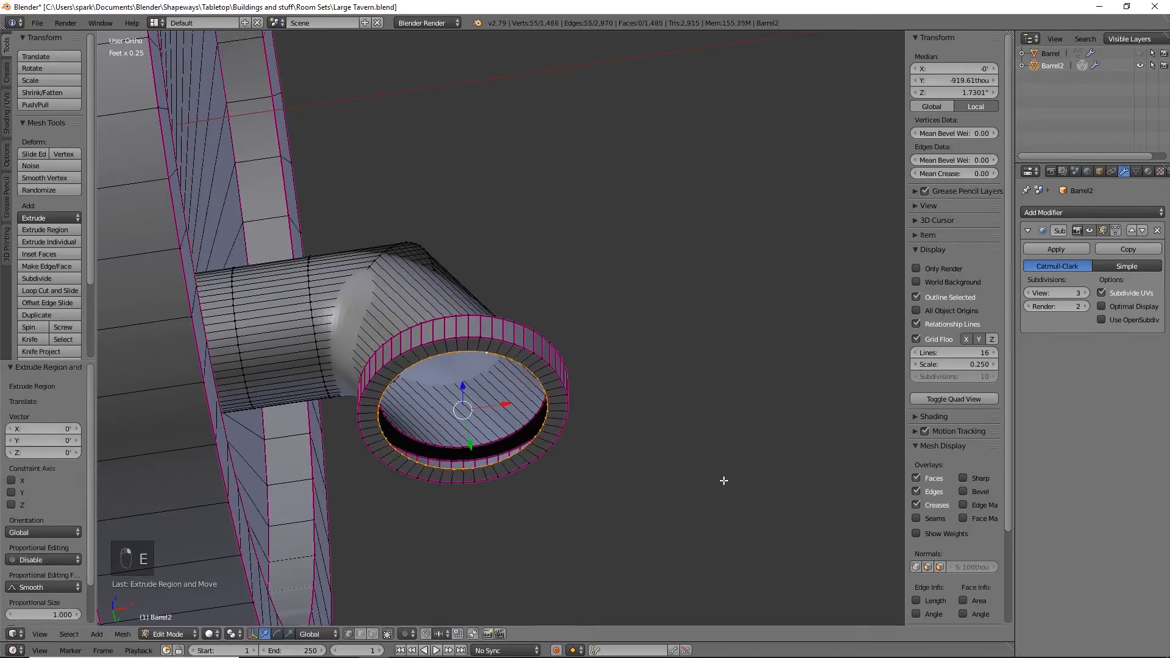
key("s")
left_click(543, 404)
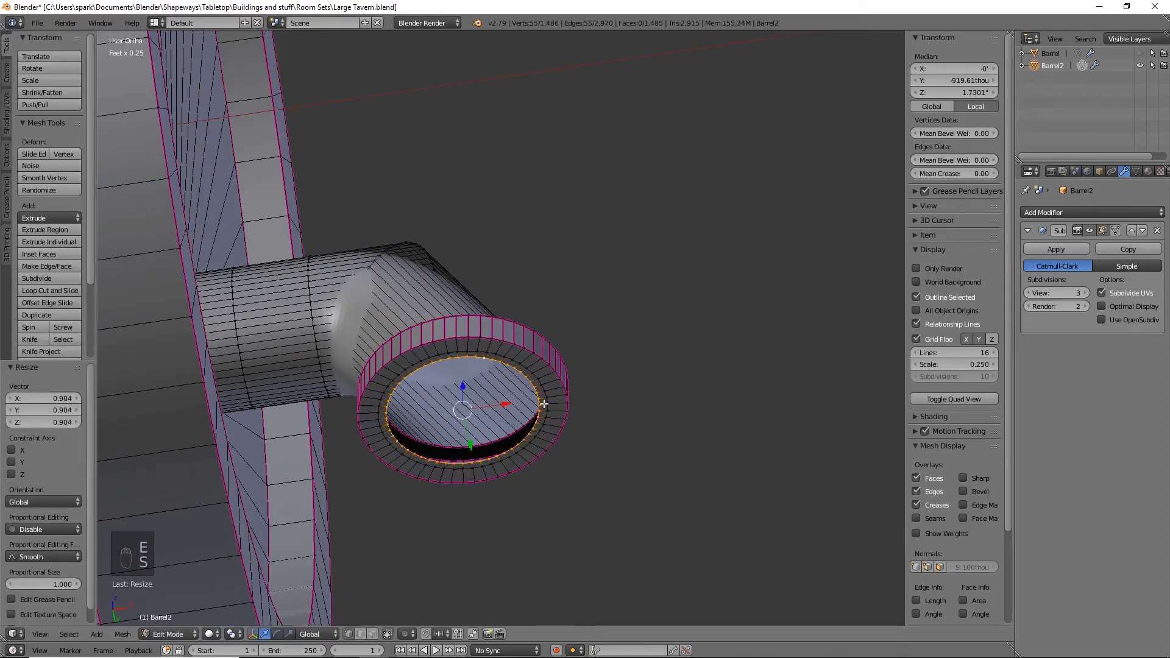
Move the spout's inner opening loop -19.4 thou along Y, then close the opening by extruding the loop and merging at center
key("g")
key("y")
left_click(466, 435)
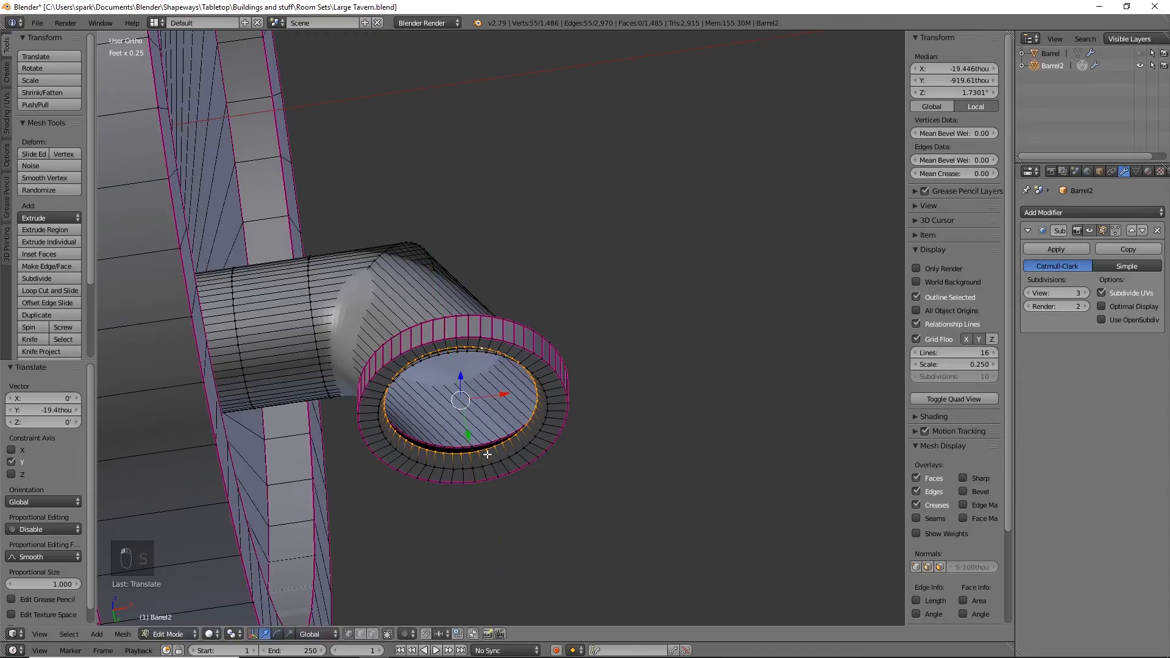
key("e")
left_click(487, 454)
key("alt+m")
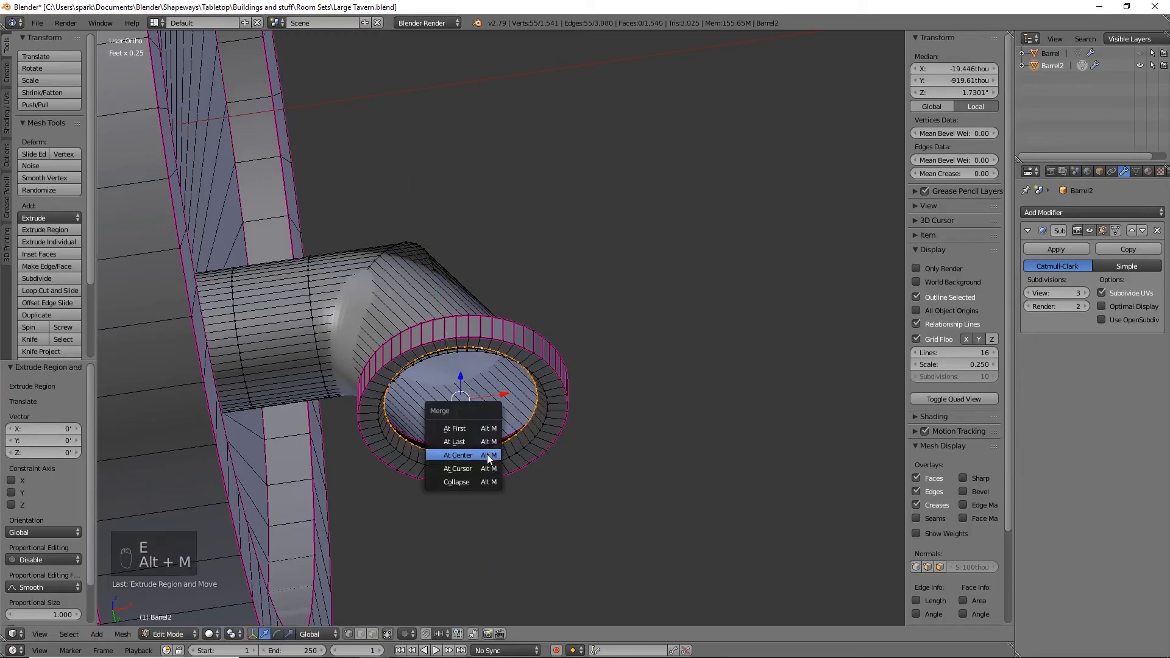
left_click(484, 452)
middle_click_drag(484, 453, 558, 380)
scroll(539, 451, "up", 3)
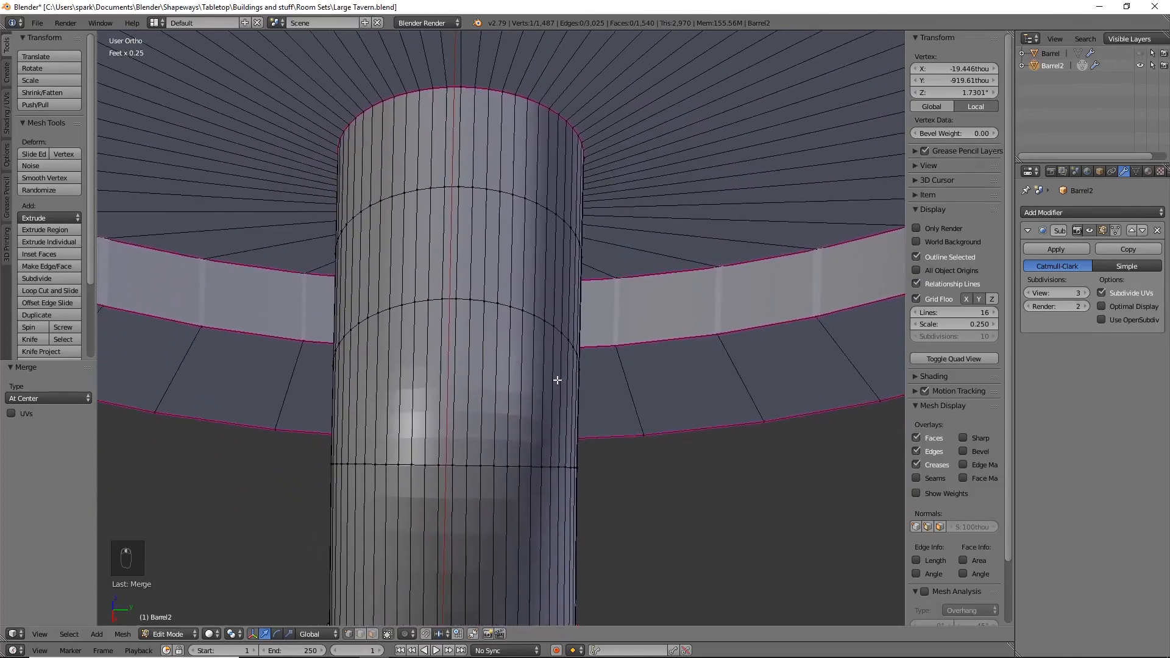
Extrude the strip of faces on top of the spout, between the last straight loop and the bend, 72.6 thou upward along Z
key("a")
key("a")
key("a")
key("b")
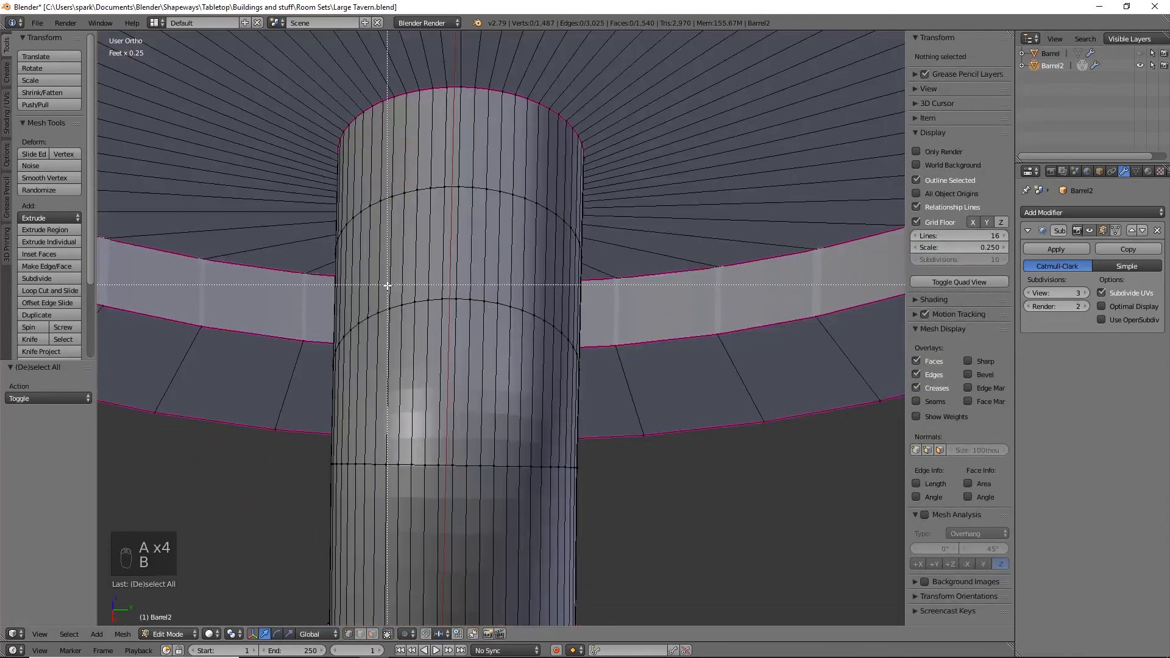
left_click_drag(496, 401, 536, 468)
left_click(377, 312, "shift")
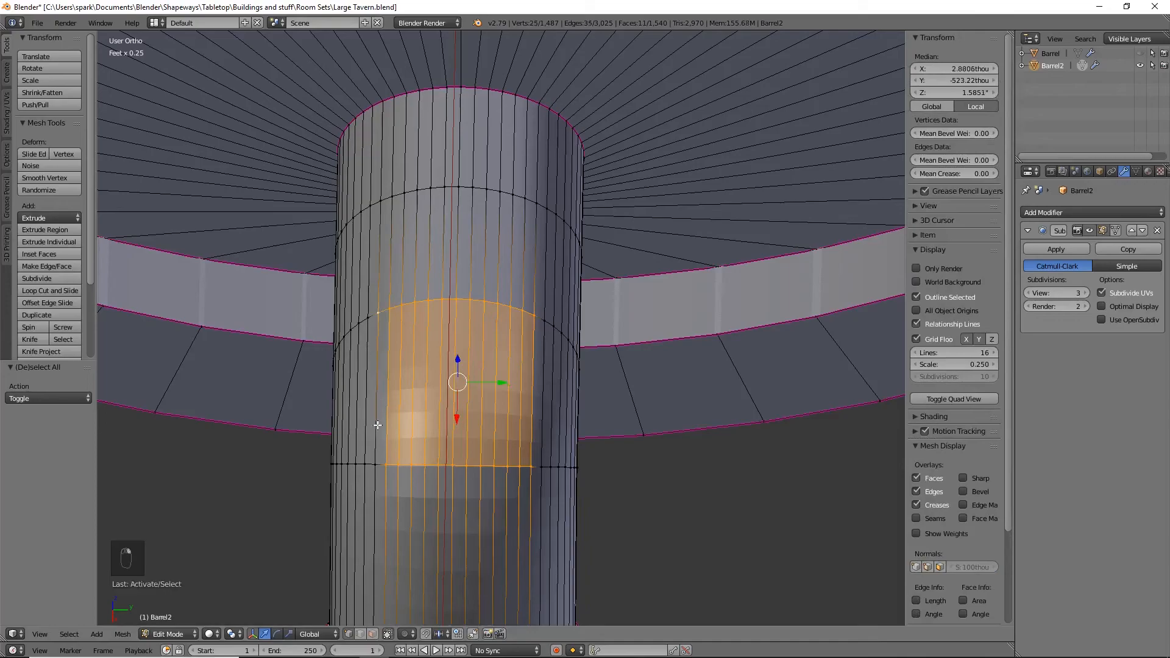
middle_click_drag(440, 482, 577, 316)
key("KP_1")
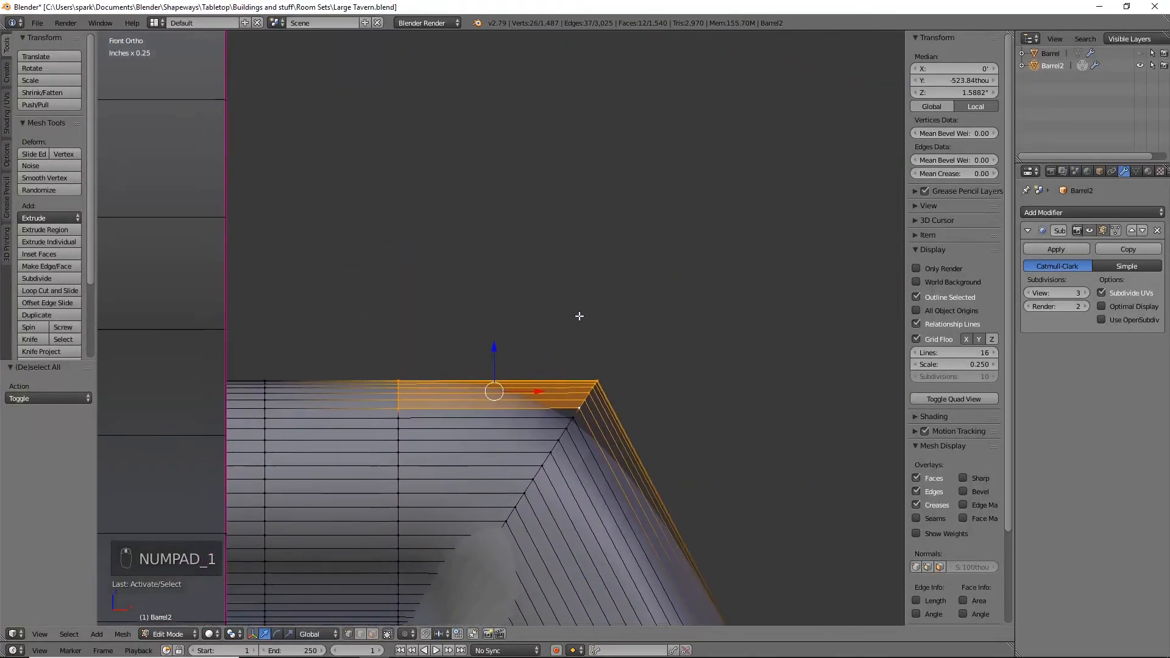
key("e")
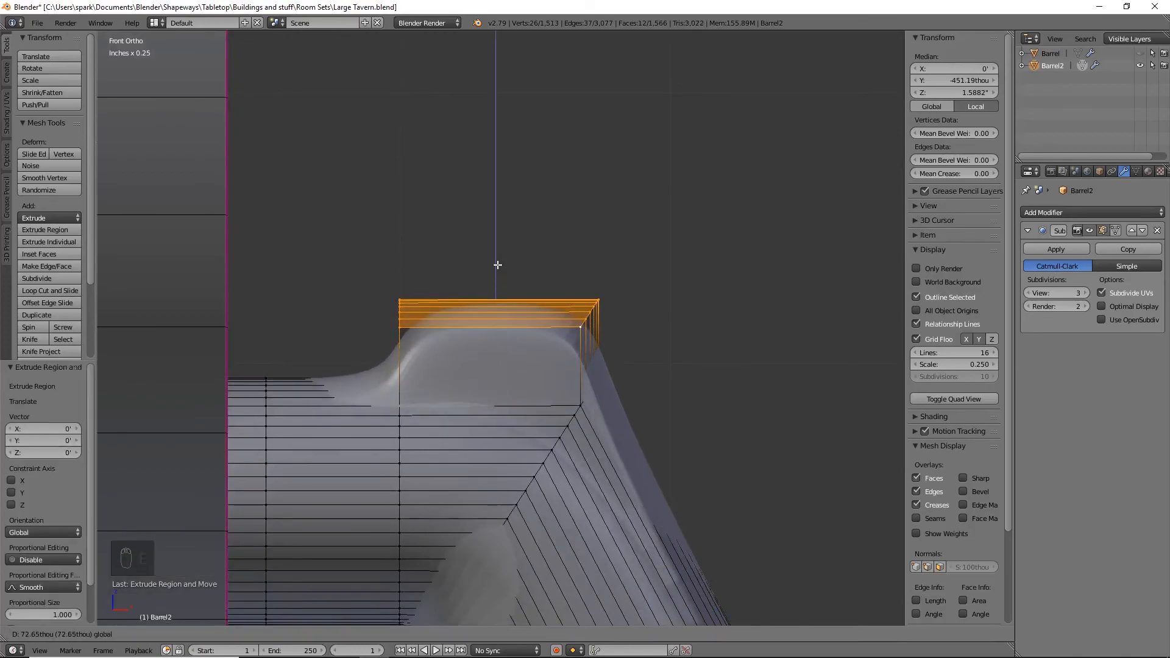
left_click(497, 265)
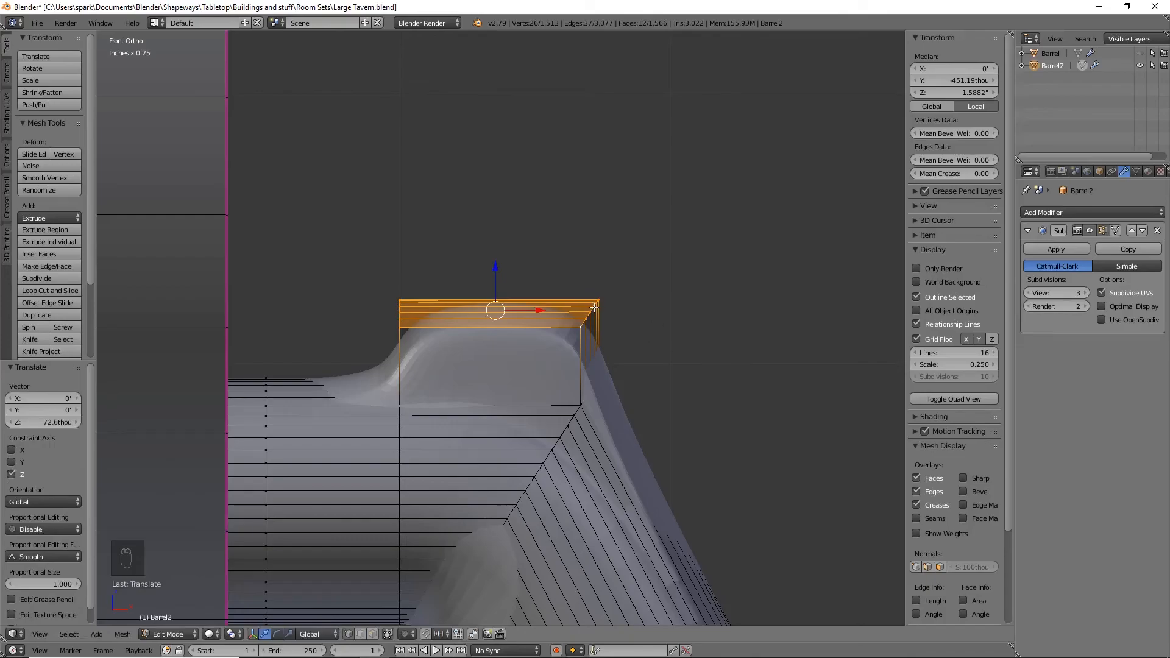
Flatten the outer-end vertices of the raised block into a vertical plane by scaling them to about zero along X
key("a")
key("z")
key("b")
left_click_drag(514, 256, 736, 380)
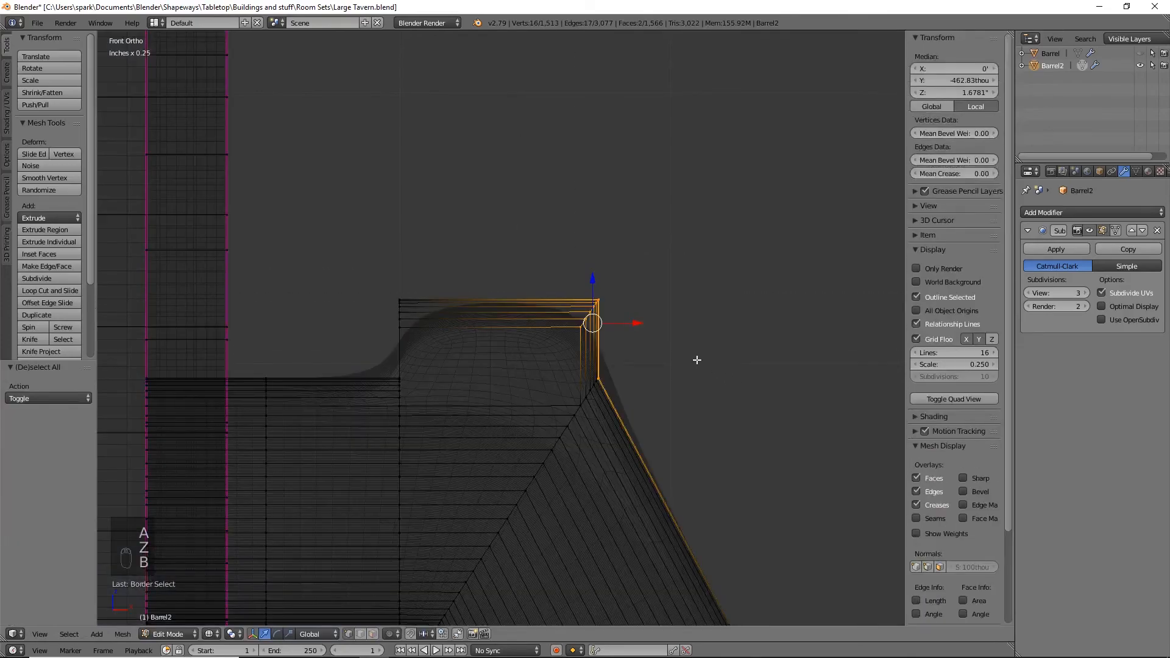
key("a")
key("b")
left_click_drag(517, 248, 719, 374)
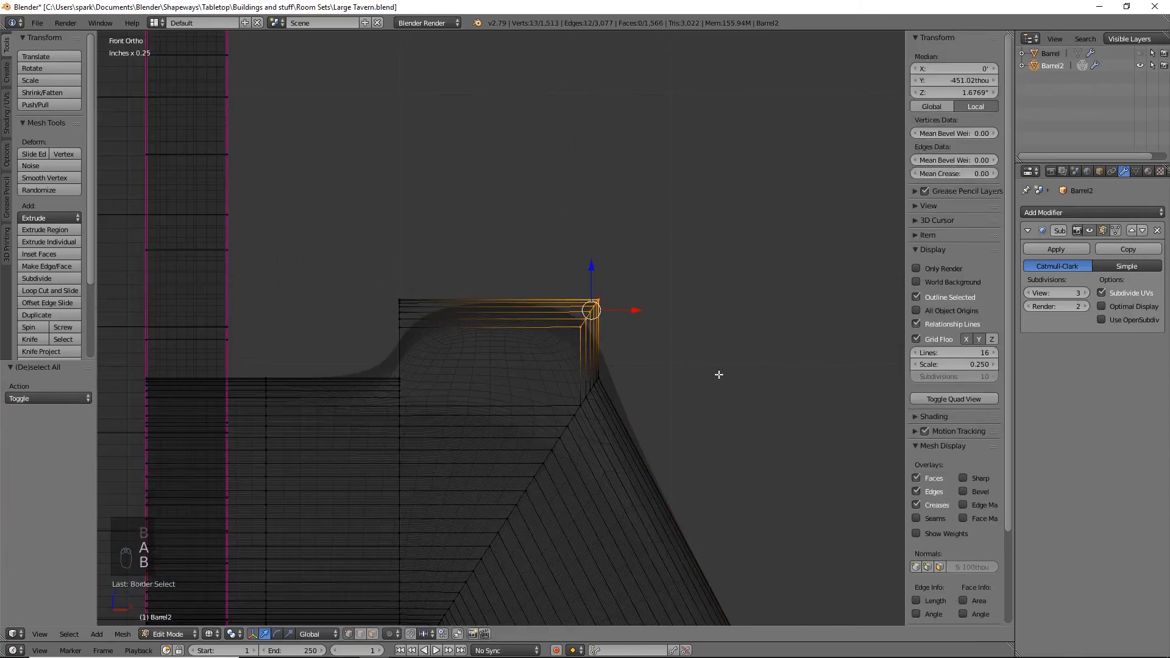
key("s")
key("x")
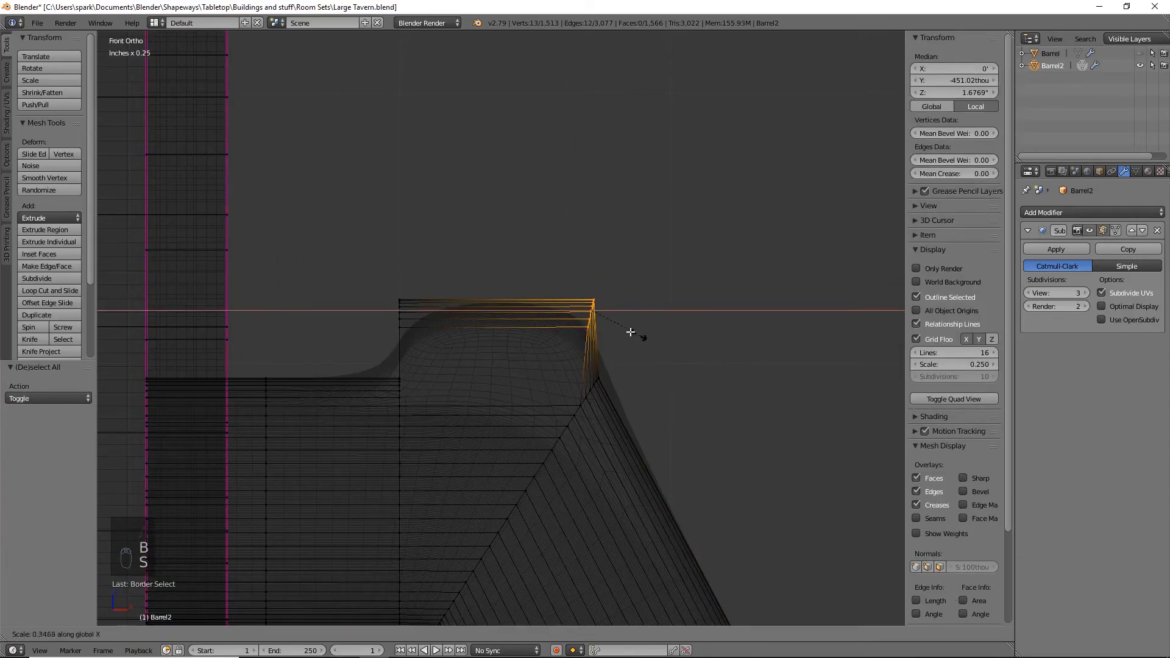
left_click(600, 310)
key("s")
key("x")
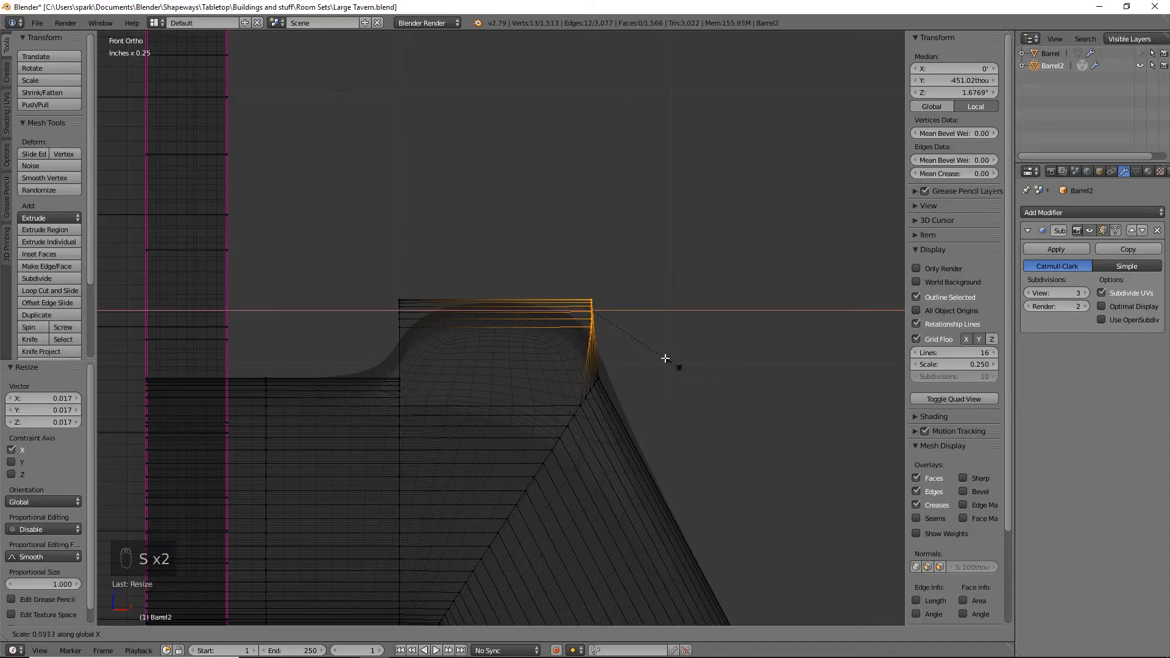
left_click(591, 309)
Flatten the whole top of the raised block by scaling its vertices to about zero along Z
key("a")
key("b")
left_click_drag(346, 250, 648, 348)
key("s")
key("z")
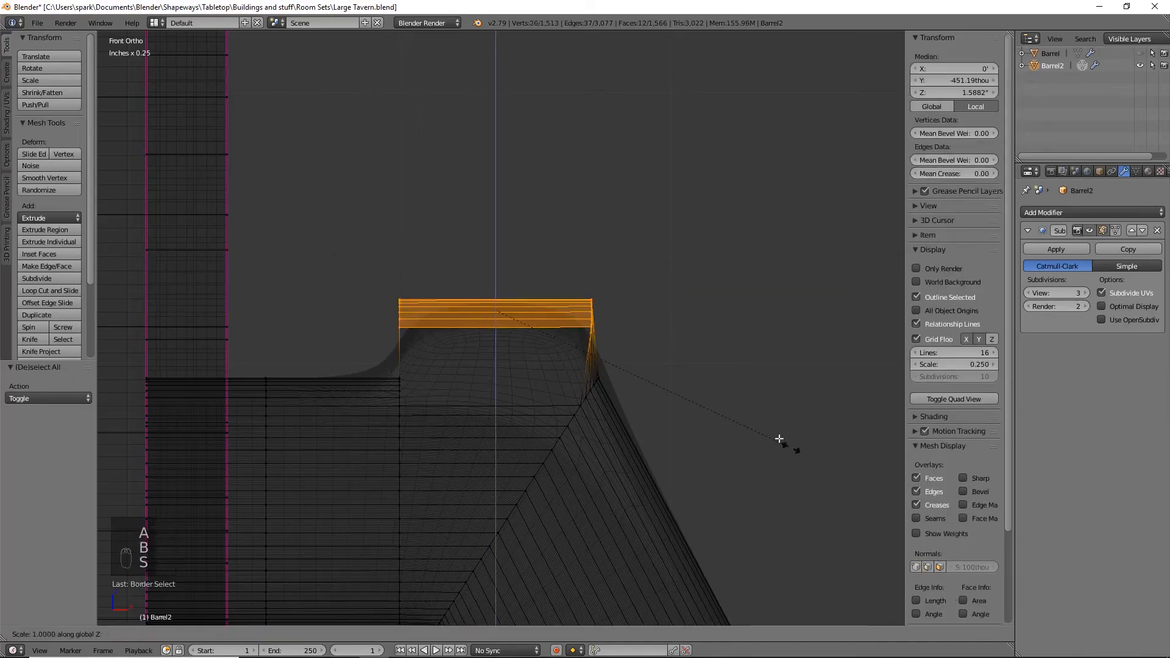
left_click(495, 311)
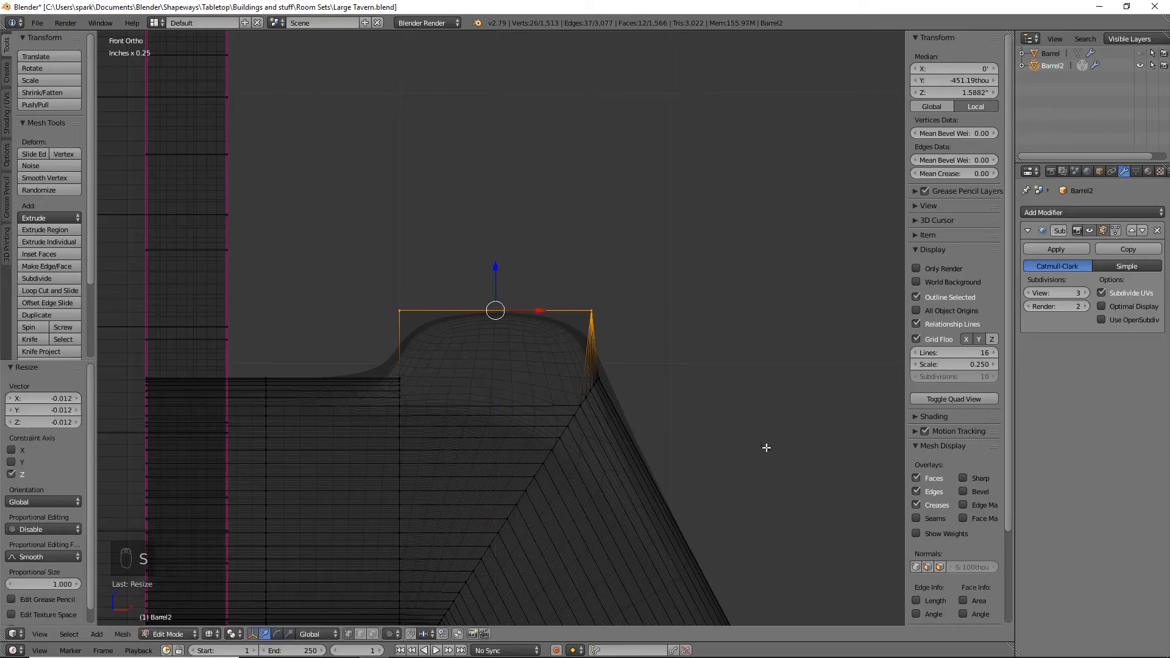
key("s")
left_click(492, 309)
Move the block's flattened top -36.6 thou along Z
left_click_drag(497, 267, 505, 307)
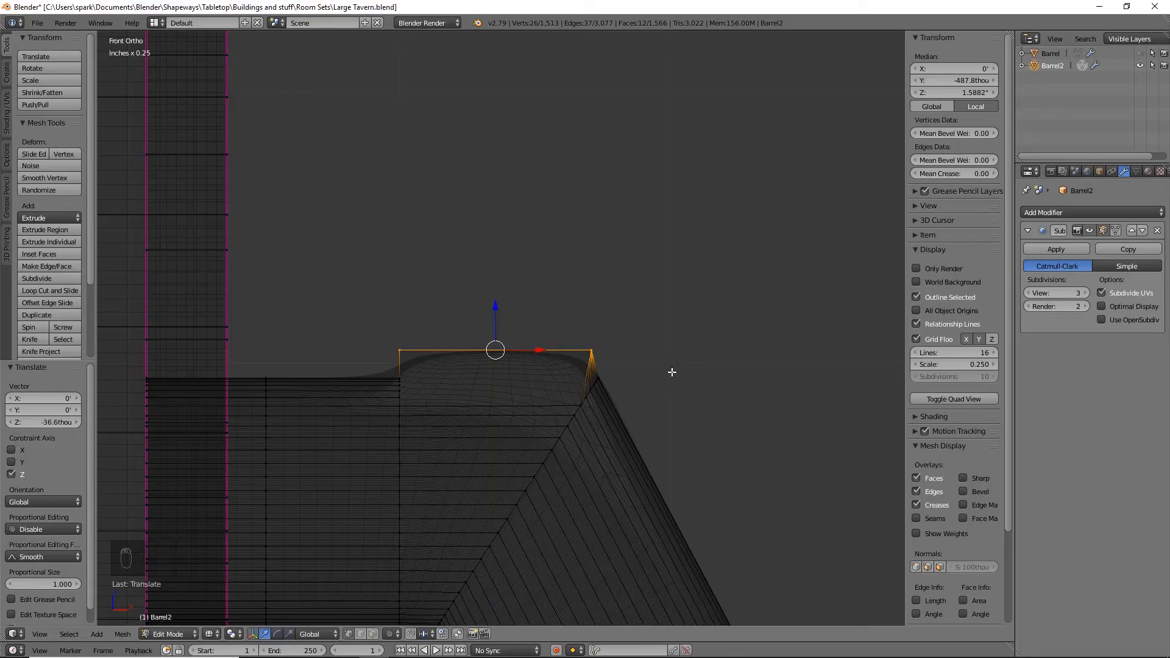
key("s")
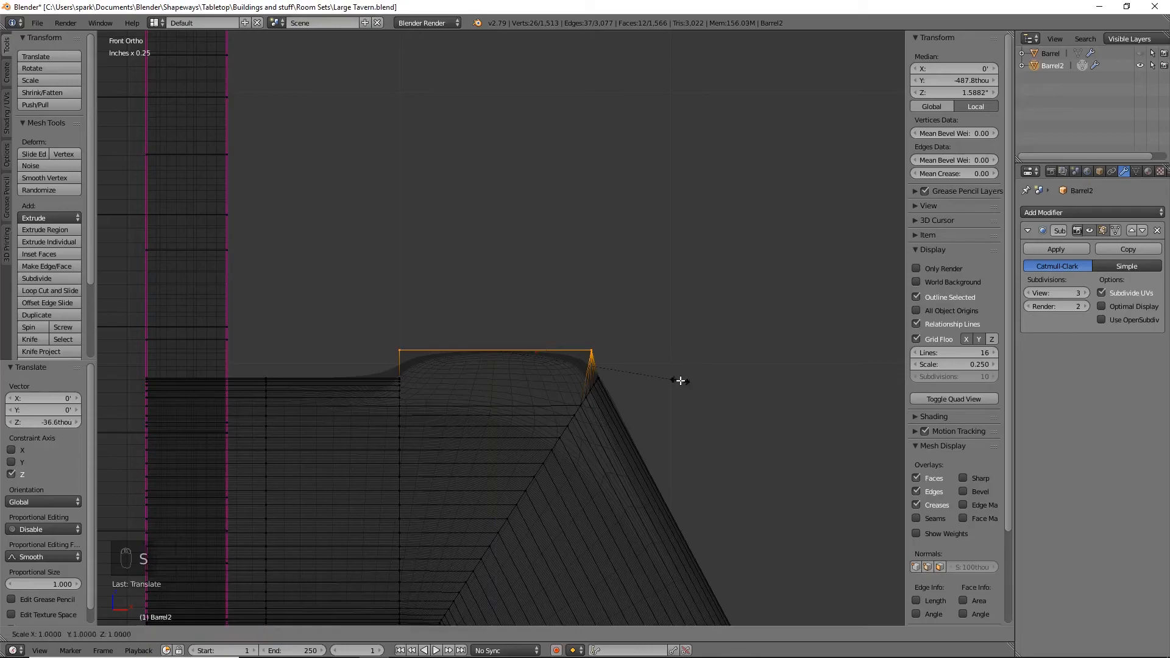
right_click(680, 381)
key("r")
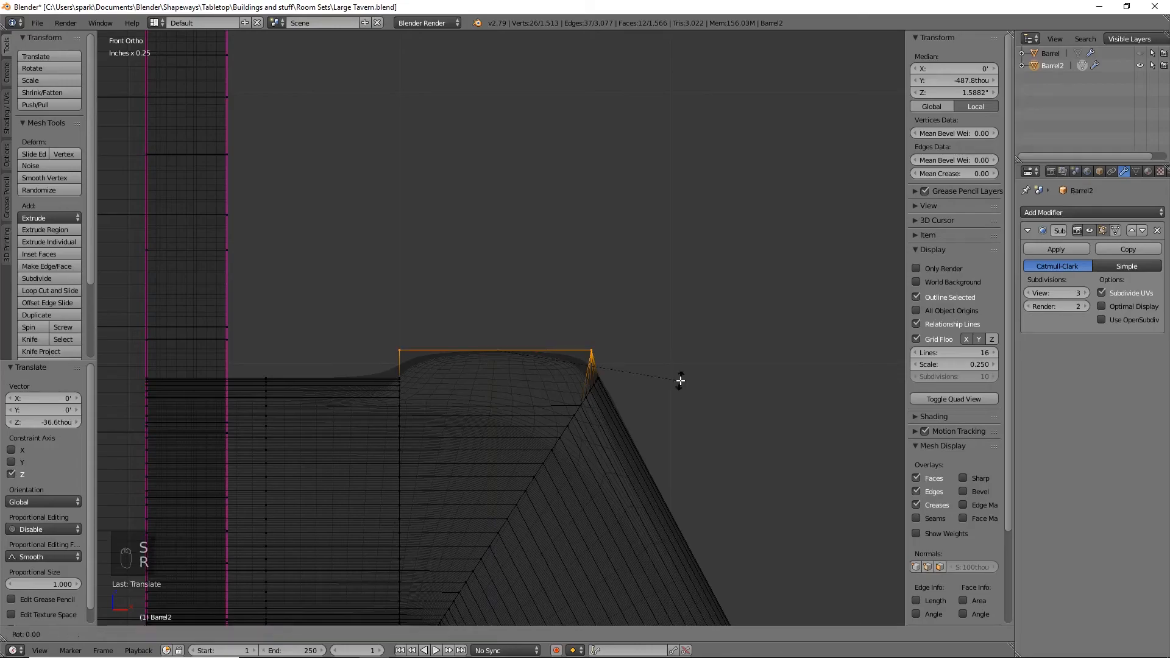
right_click(680, 381)
Extrude the block's top 145 thou upward, shift it along X toward the barrel, and rotate it 24.8°
key("e")
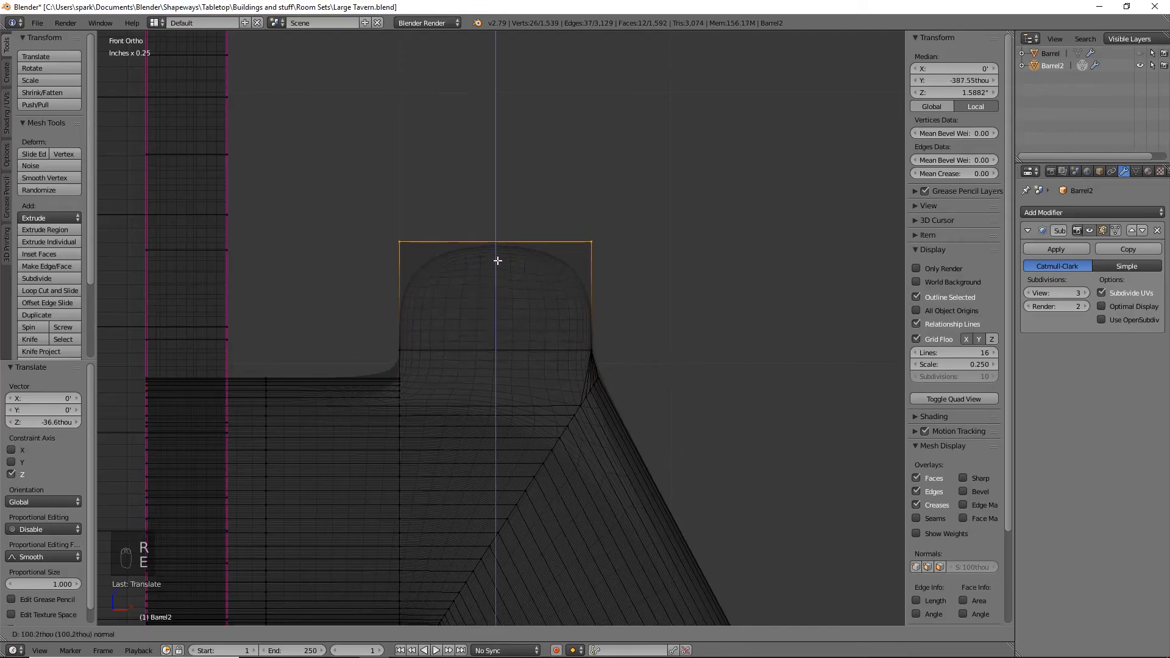
left_click(496, 222)
key("g")
key("x")
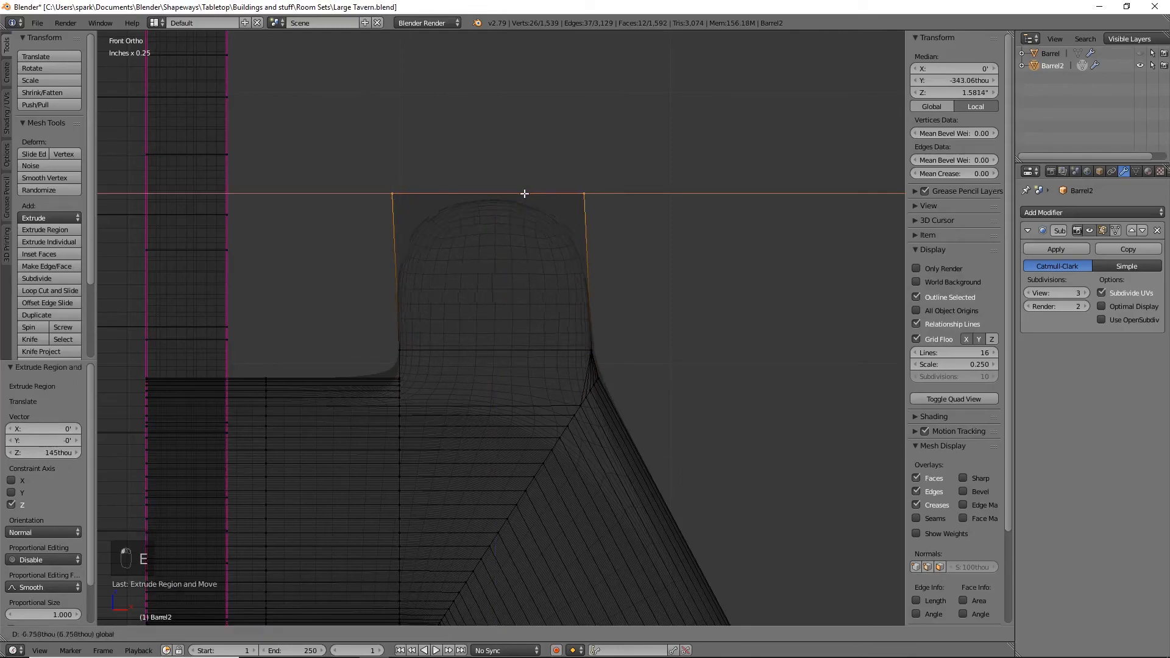
left_click(386, 183)
key("r")
left_click(493, 376)
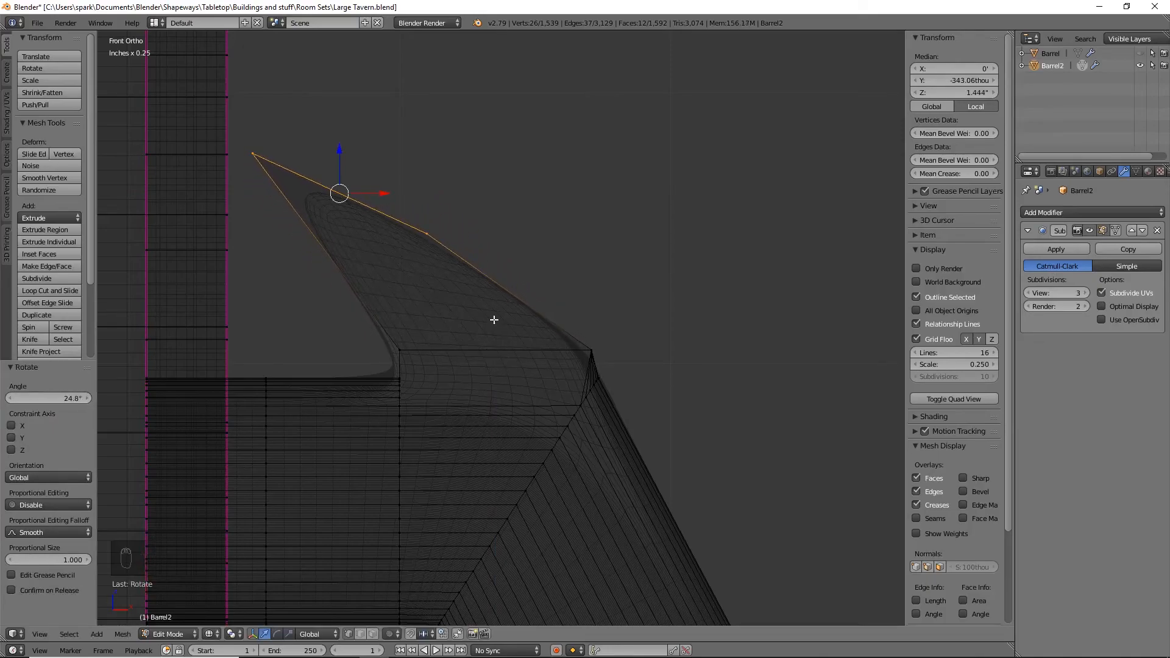
Rotate the extruded top -20.9° and move it 46.2 thou along X and -69.3 thou along Z
middle_click_drag(479, 306, 492, 354, "shift")
key("r")
left_click(544, 285)
key("g")
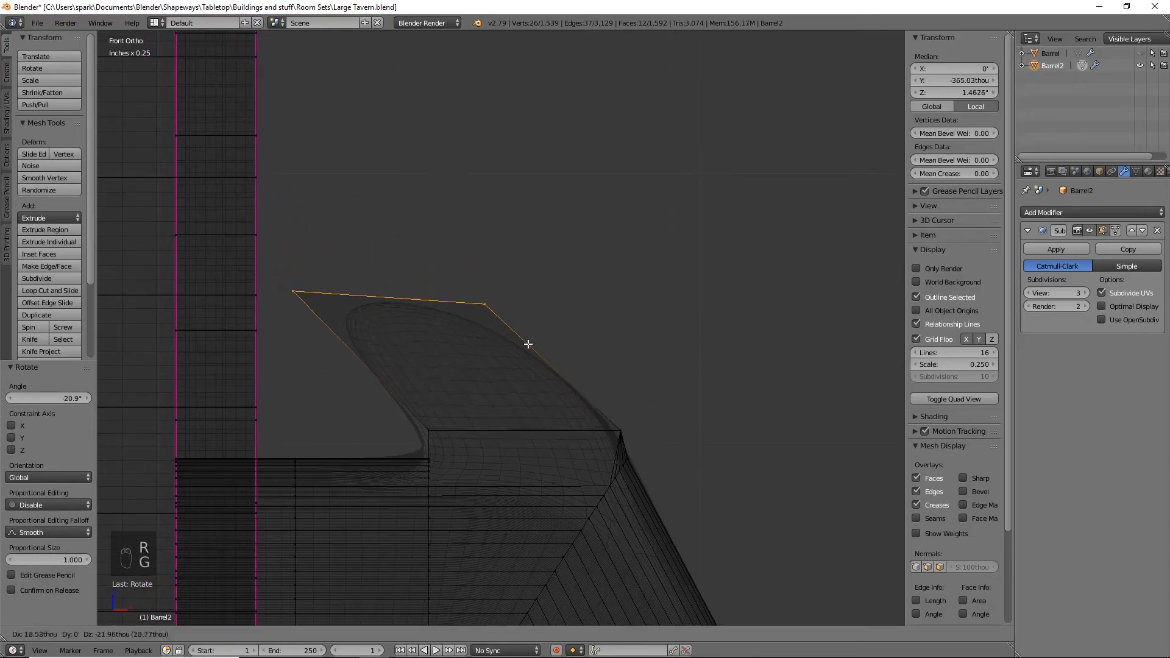
left_click(546, 383)
Extrude the handle's top another 43.9 thou, move it -81.1 thou in X and 18.6 thou in Z, and rotate it 13.2°
key("e")
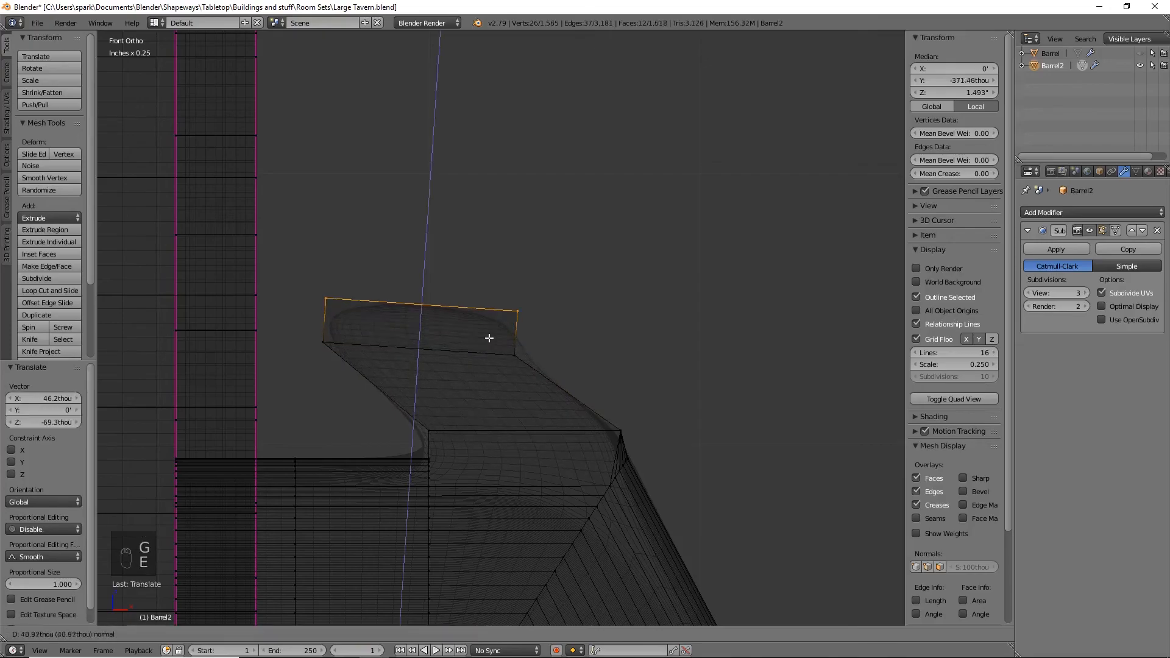
left_click(487, 336)
key("g")
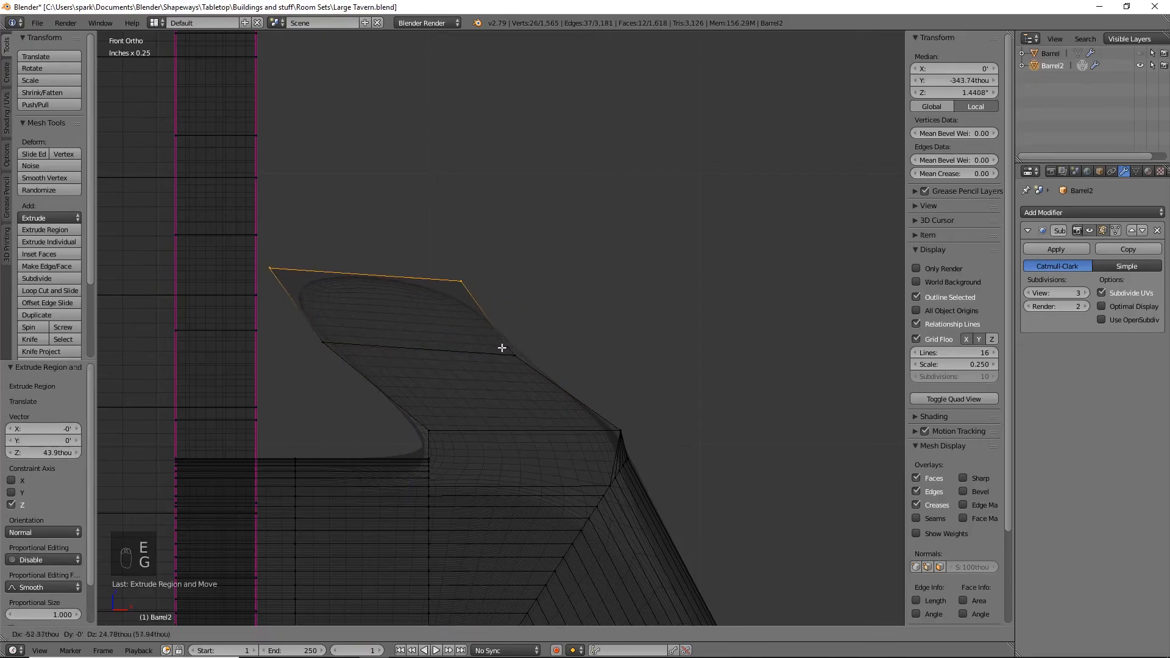
left_click(478, 348)
key("r")
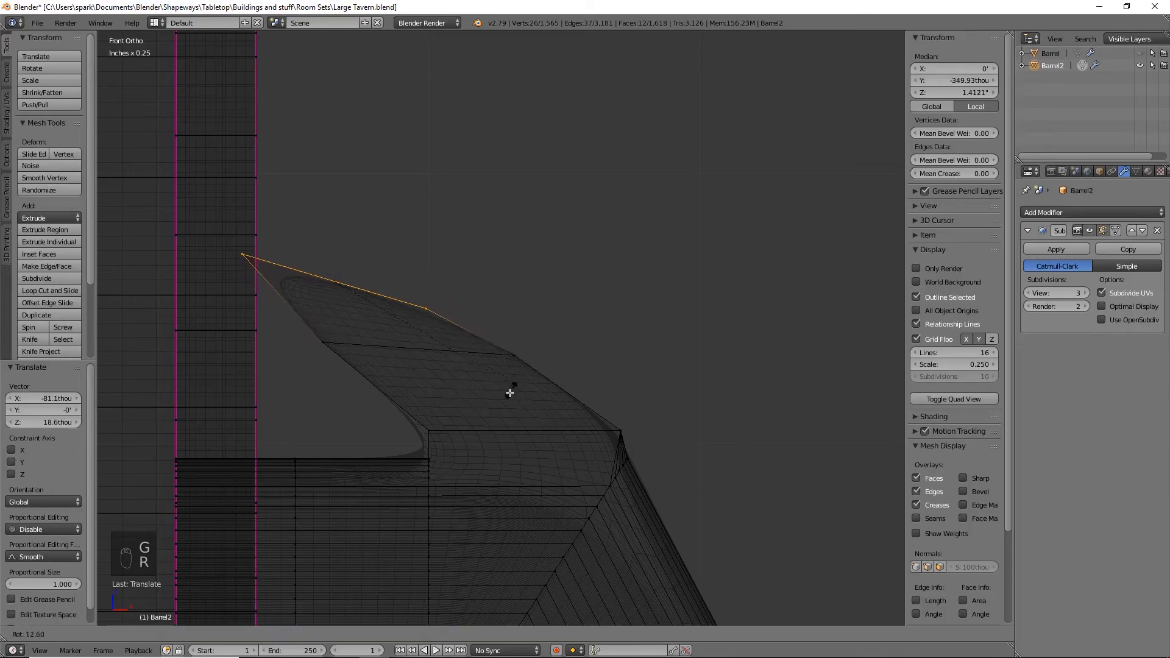
left_click(511, 386)
Move the outer vertices of the handle's lower edge loop, just above the spout's bend, -39.4 thou along X
middle_click_drag(591, 400, 608, 358, "shift")
middle_click_drag(445, 391, 467, 398)
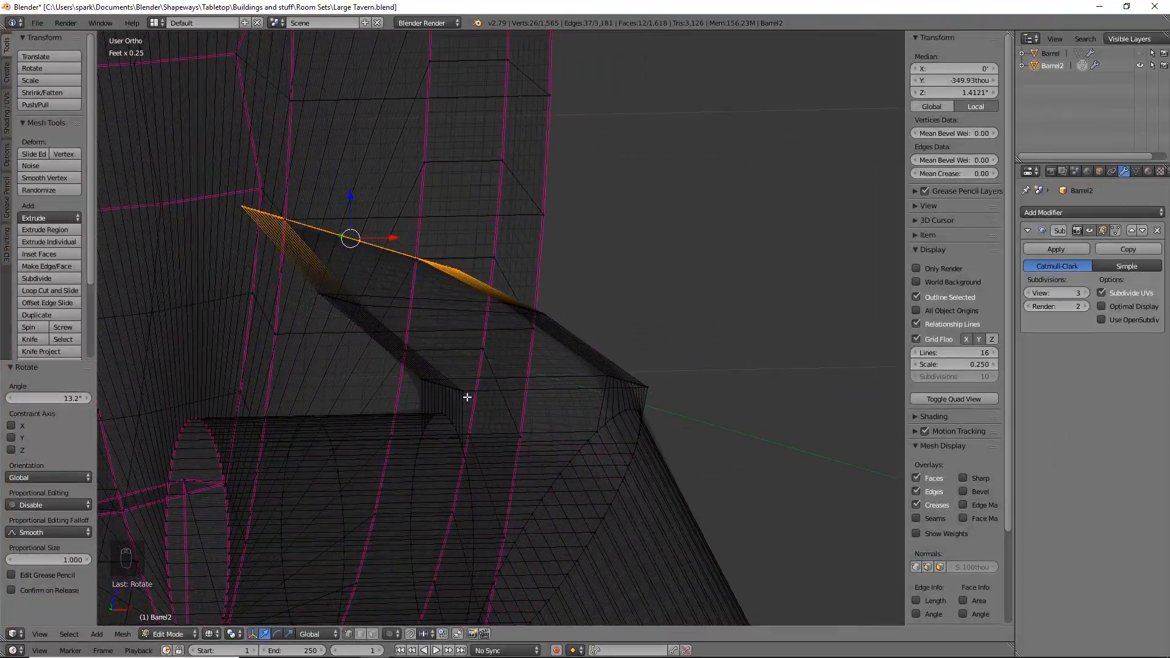
key("a")
mouse_move(580, 387)
middle_mouse_down()
mouse_move(444, 400)
mouse_move(340, 366)
mouse_move(292, 371)
mouse_move(317, 379)
middle_mouse_up()
key("z")
mouse_move(337, 385)
middle_mouse_down()
mouse_move(321, 386)
mouse_move(342, 368)
middle_mouse_up()
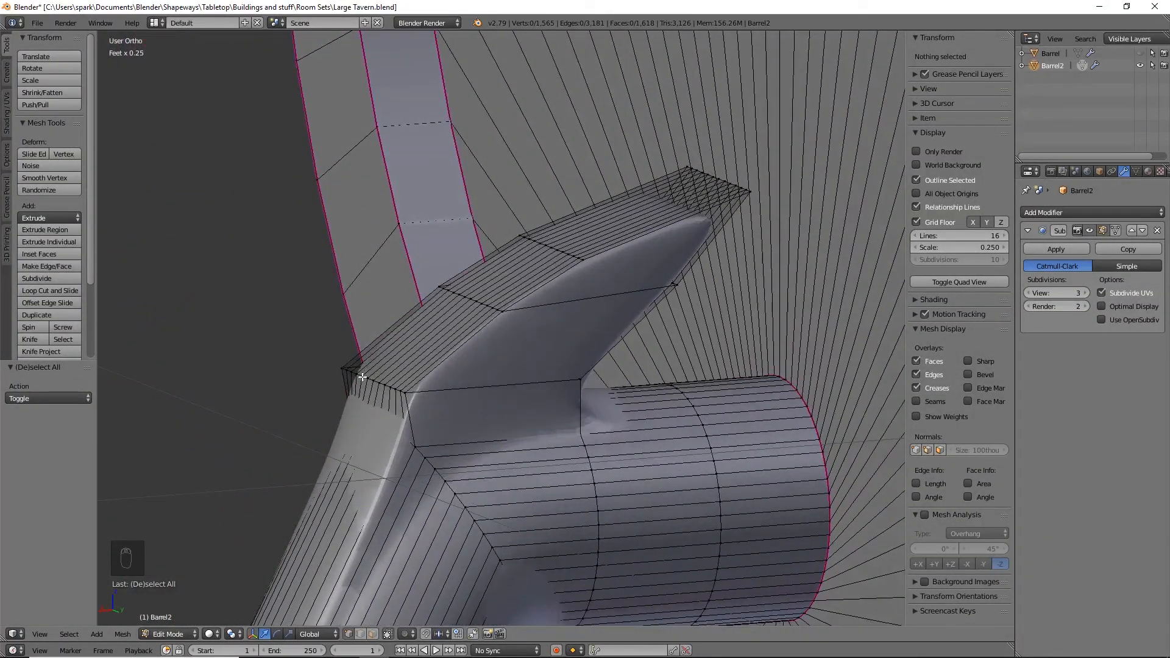
right_click(362, 373, "alt")
right_click(363, 376, "alt")
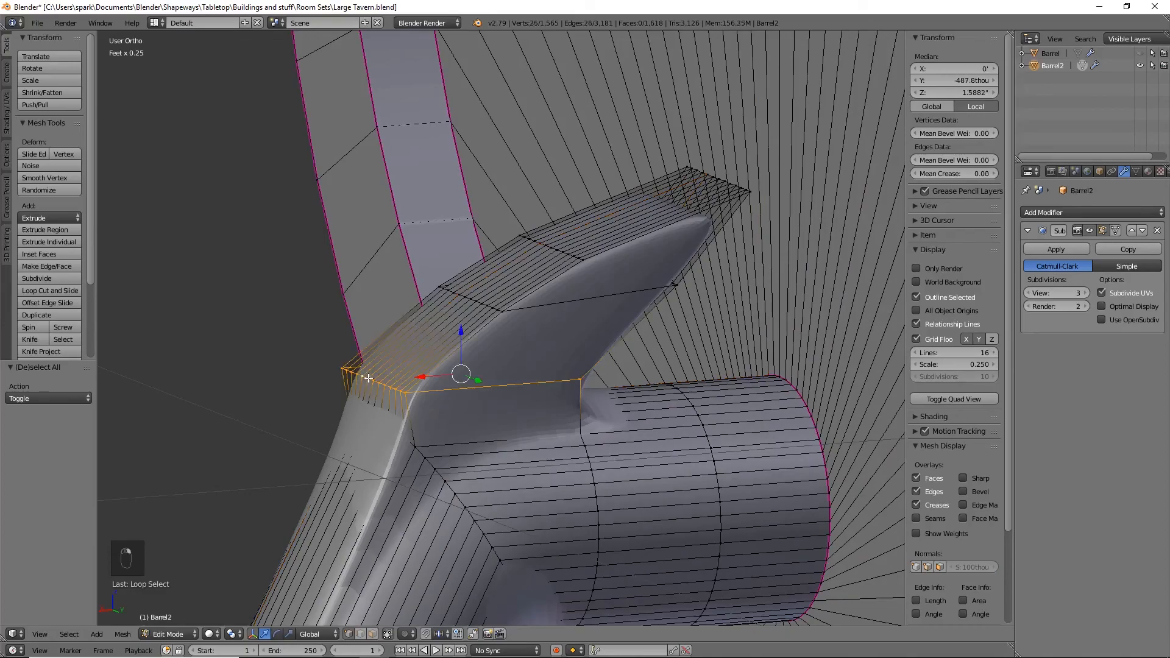
key("b")
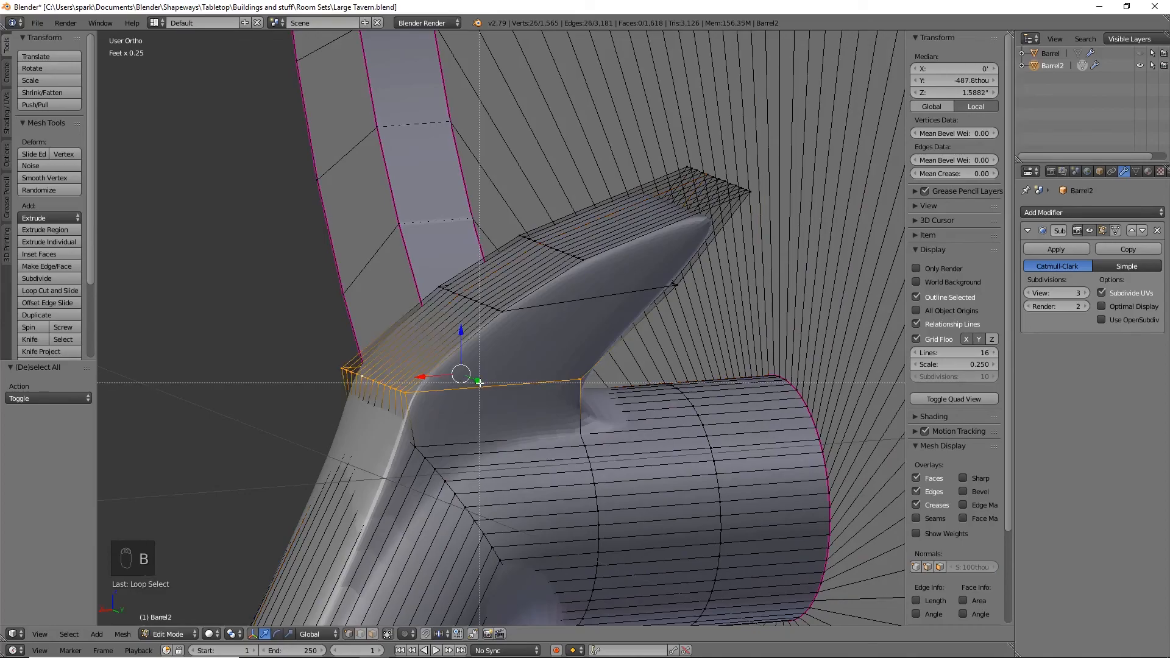
key("KP_1")
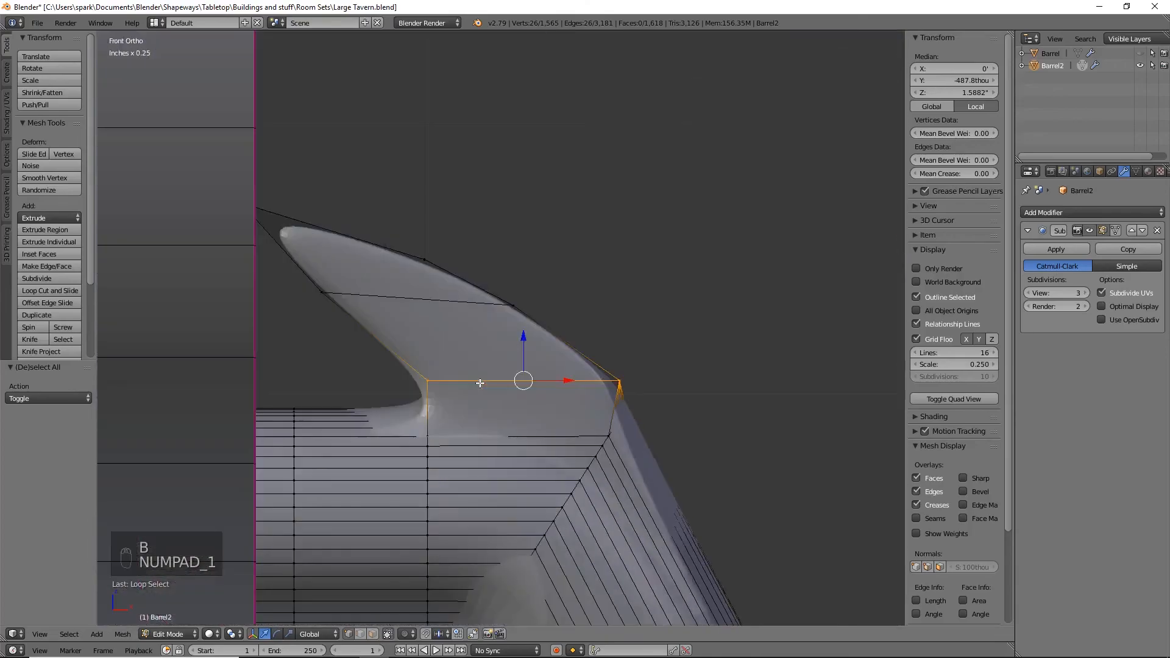
key("z")
key("b")
middle_click_drag(391, 364, 468, 404)
key("g")
key("x")
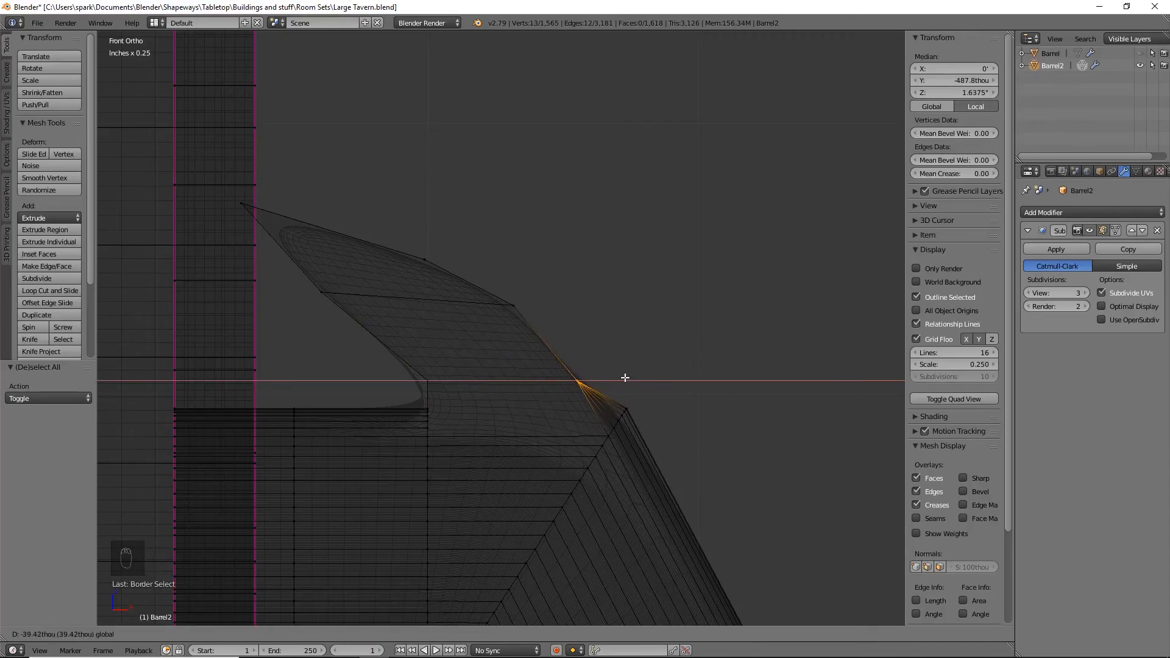
left_click(625, 378)
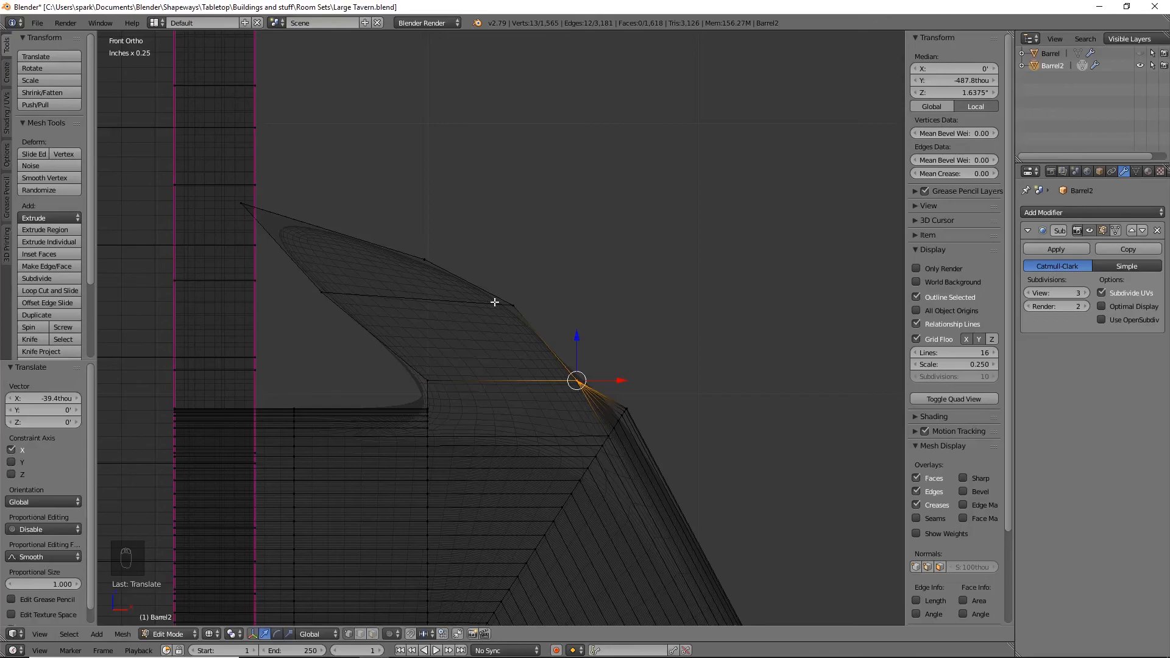
Move the barrel-side vertices of the handle's middle edge loop 10.1 thou along X and return to solid shading
key("a")
key("b")
mouse_move(308, 280)
left_mouse_down()
mouse_move(366, 317)
mouse_move(378, 294)
left_mouse_up()
key("b")
key("z")
Examine the shape and proportions of the spout and its curved handle against the barrel's end
scroll(698, 375, "down", 4)
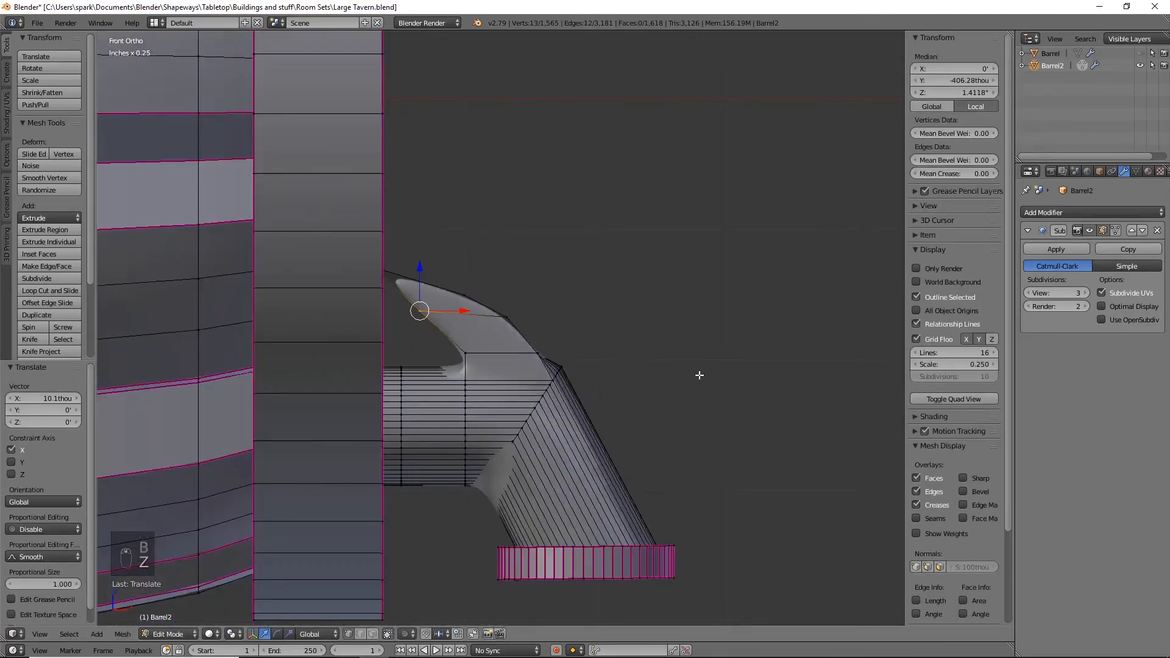
scroll(698, 375, "down", 3)
middle_click_drag(698, 376, 562, 367)
scroll(582, 389, "down", 3)
scroll(555, 361, "up", 2)
scroll(555, 360, "up", 4)
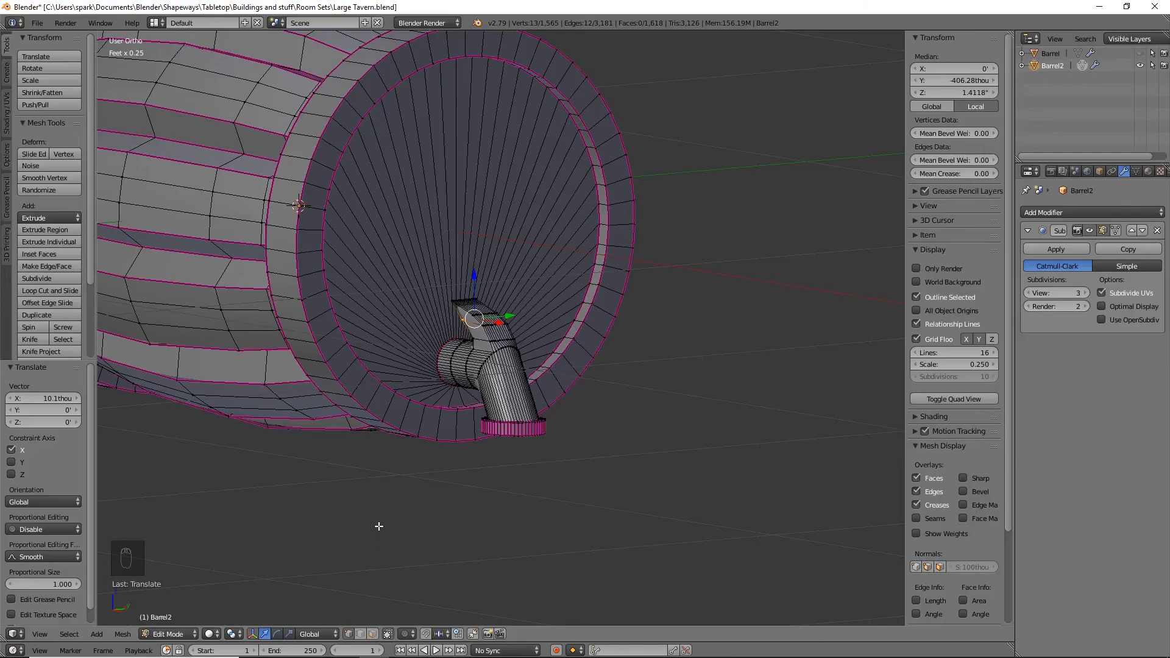
scroll(393, 511, "up", 1)
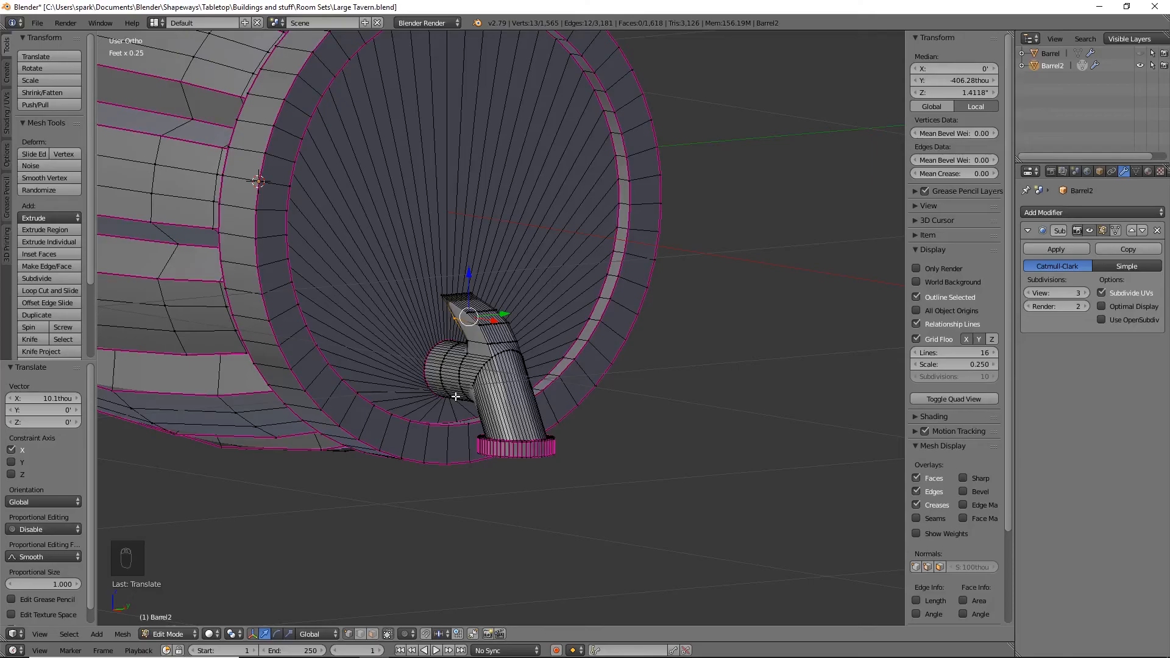
middle_click_drag(569, 416, 752, 324)
Select the two bands of faces on the barrel's underside, one near each end, through the mesh in front view
key("KP_1")
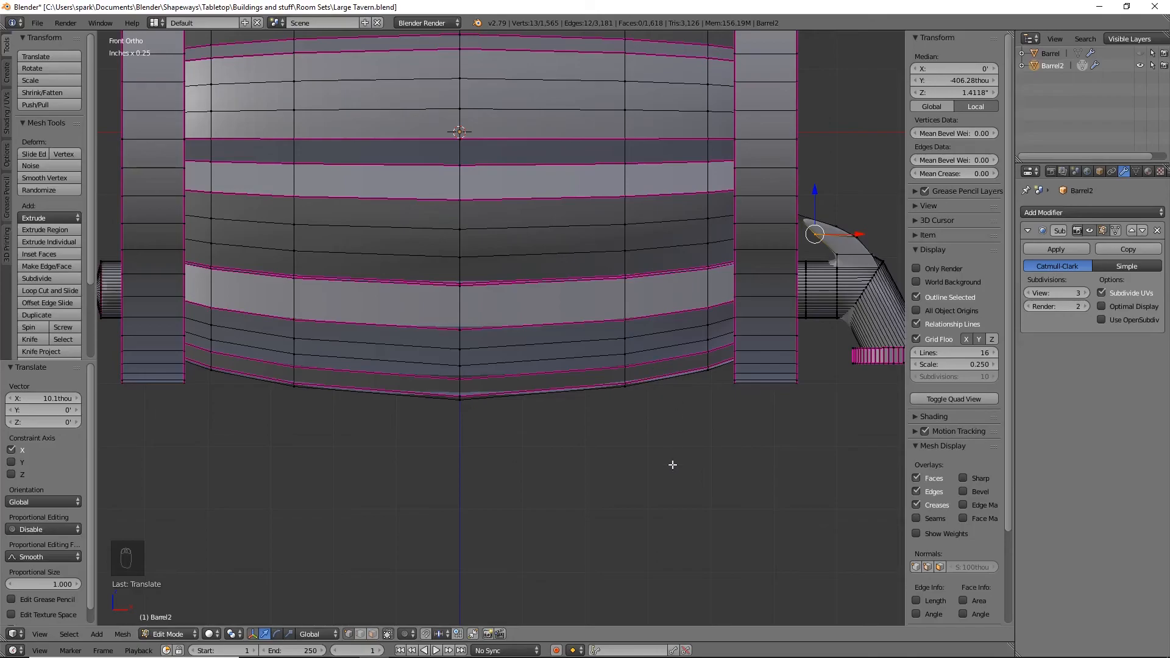
middle_click_drag(660, 478, 522, 446, "shift")
key("z")
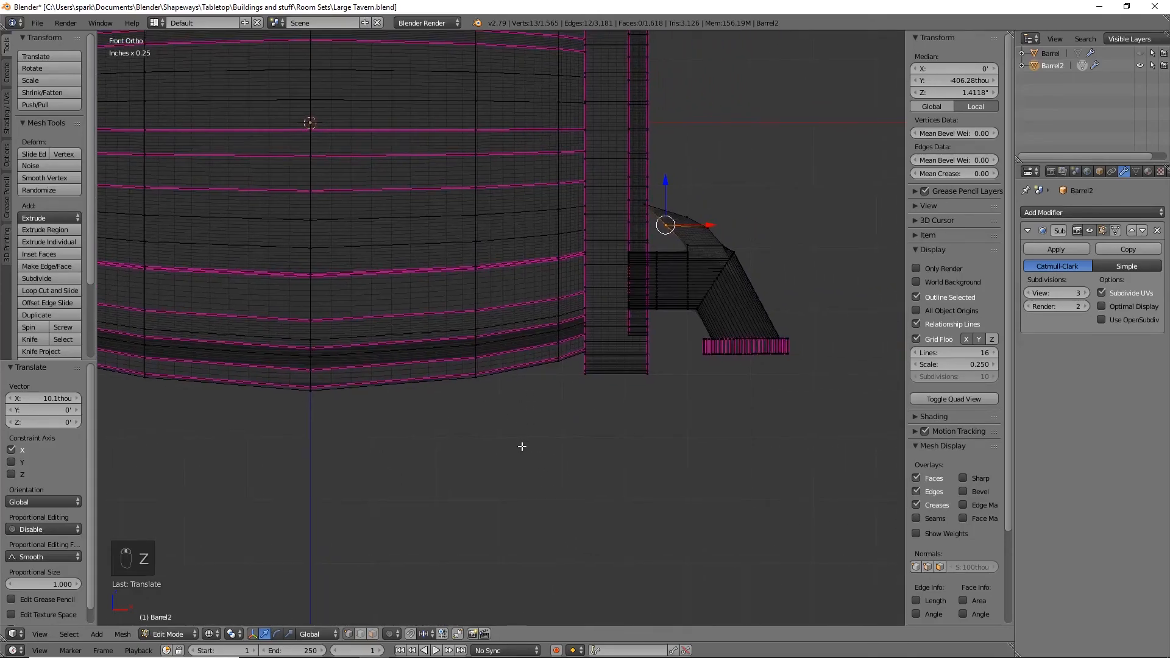
key("b")
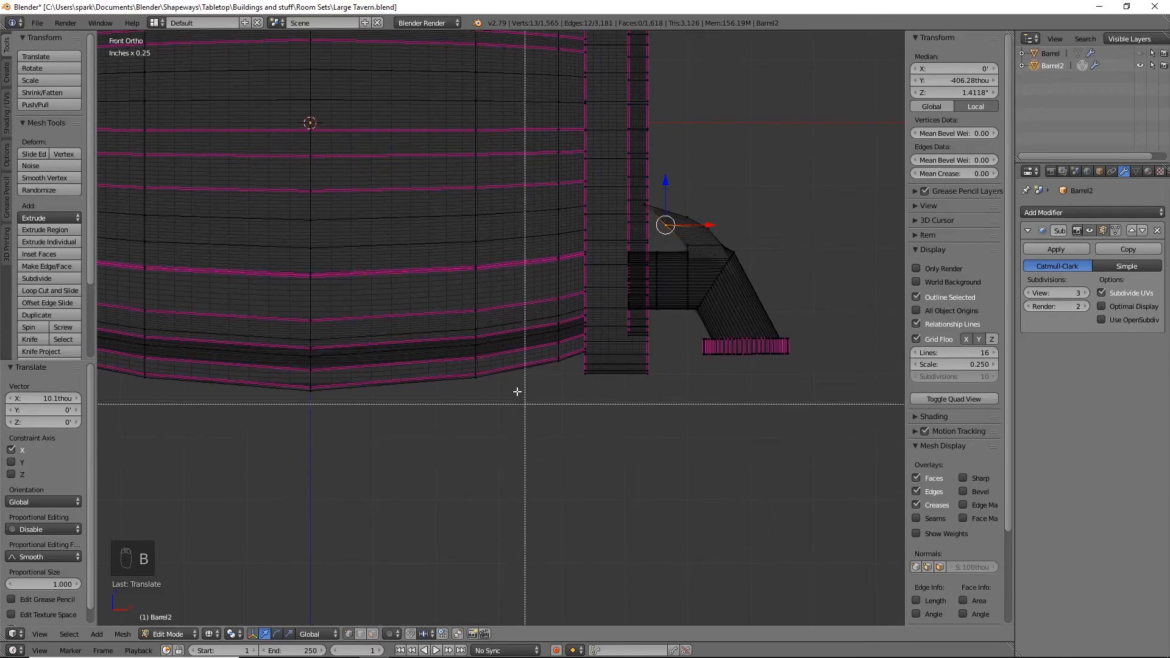
left_click_drag(474, 322, 566, 386)
right_click(564, 319, "shift")
key("b")
left_click_drag(547, 308, 569, 322)
middle_click_drag(353, 409, 598, 424, "shift")
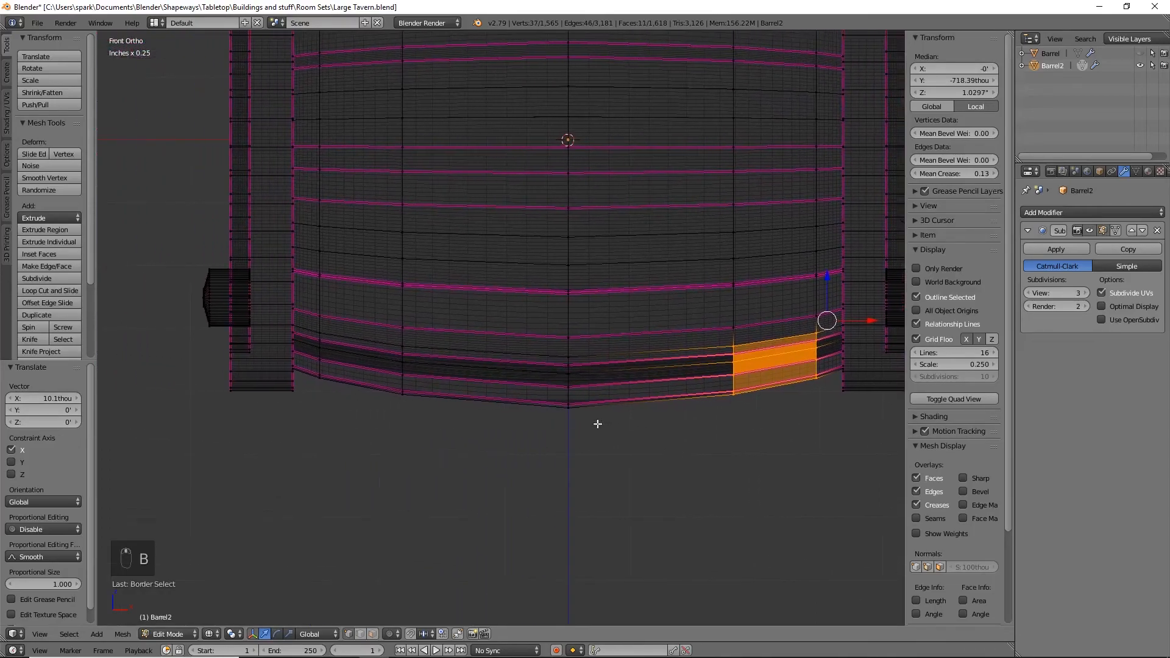
key("b")
left_click_drag(303, 329, 411, 370)
middle_click_drag(658, 426, 561, 415, "shift")
key("e")
right_click(564, 416)
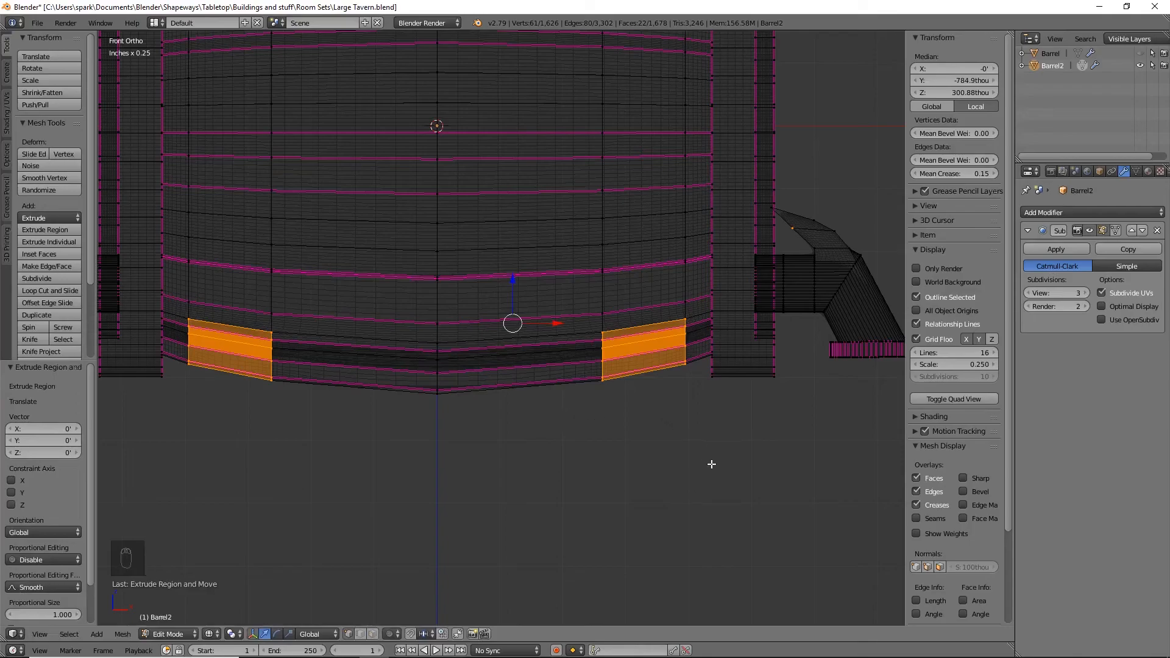
key("s")
key("shift+x")
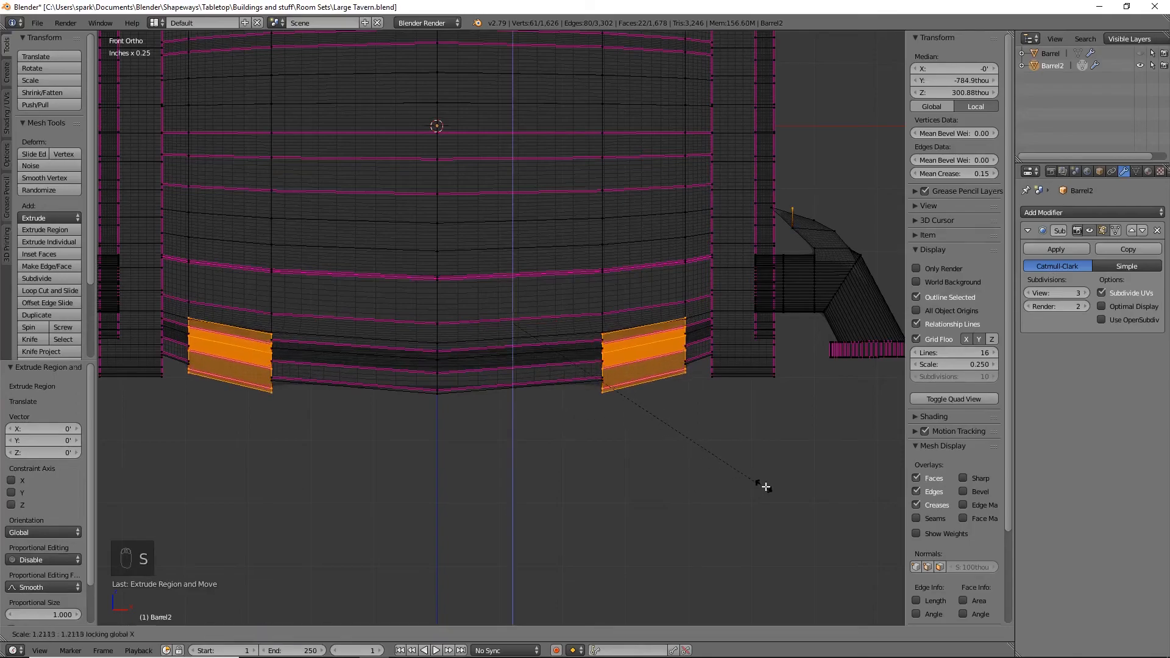
right_click(822, 504)
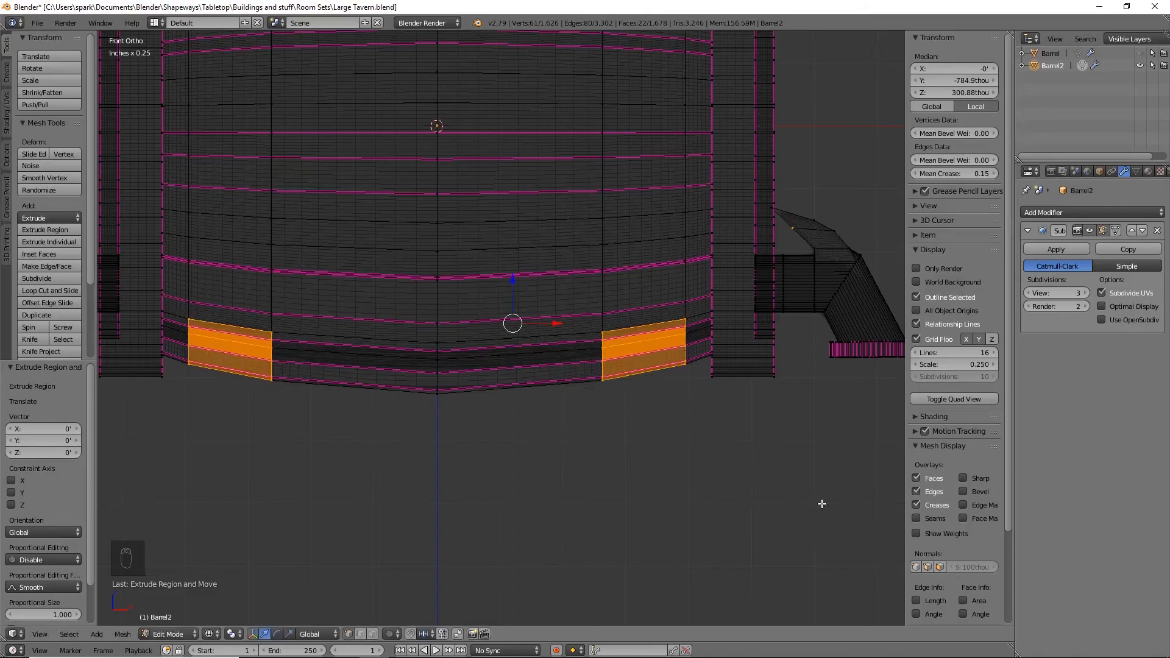
key("ctrl+z")
Deselect the stray handle vertices, extrude both underside bands, scale them outward with X locked, and lower them 170 thou along Z
right_click(794, 229, "shift")
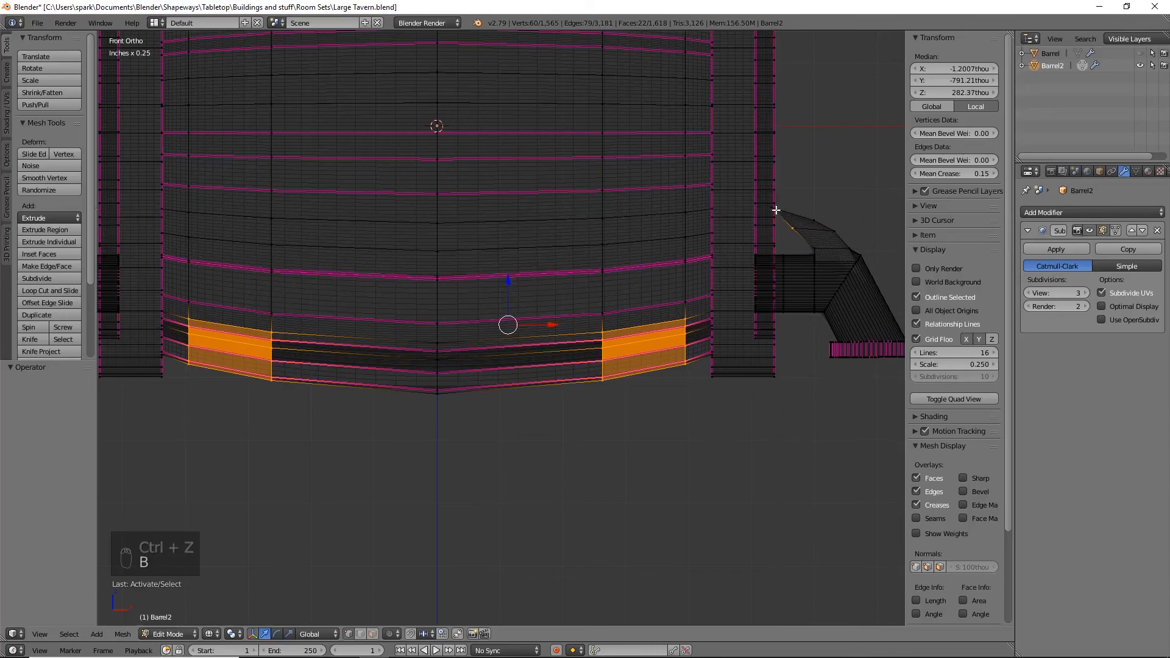
key("e")
key("s")
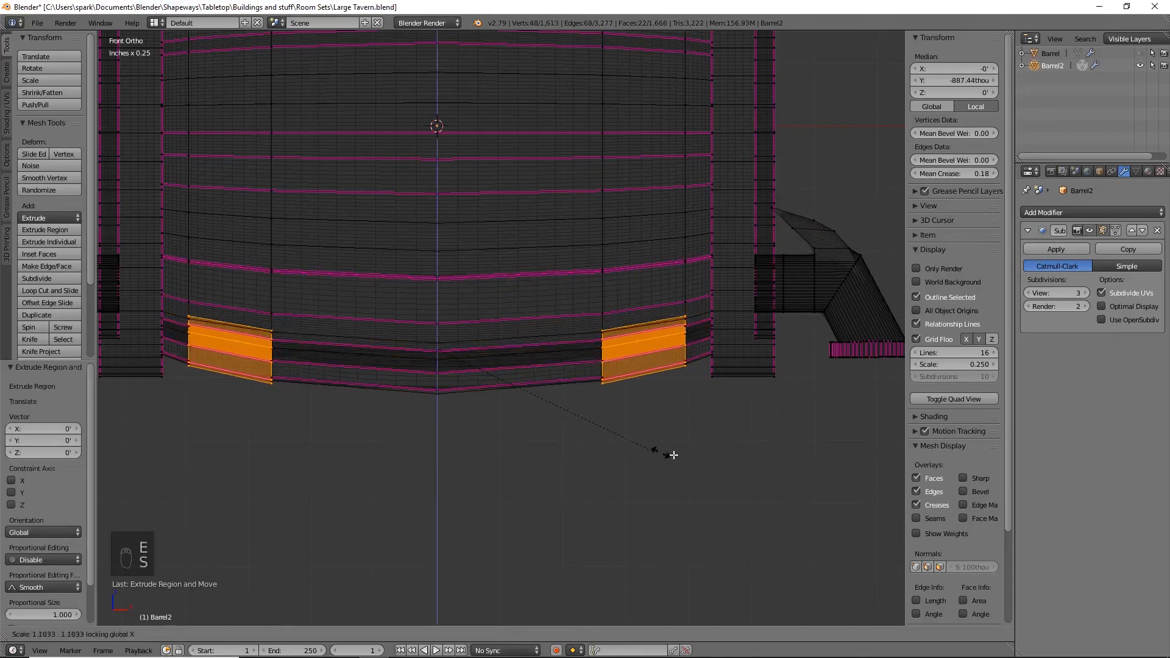
left_click(747, 465)
left_click_drag(437, 307, 443, 351)
Flatten the two extruded underside bands into one level plane by repeatedly scaling them down along Z
middle_click_drag(687, 457, 564, 439)
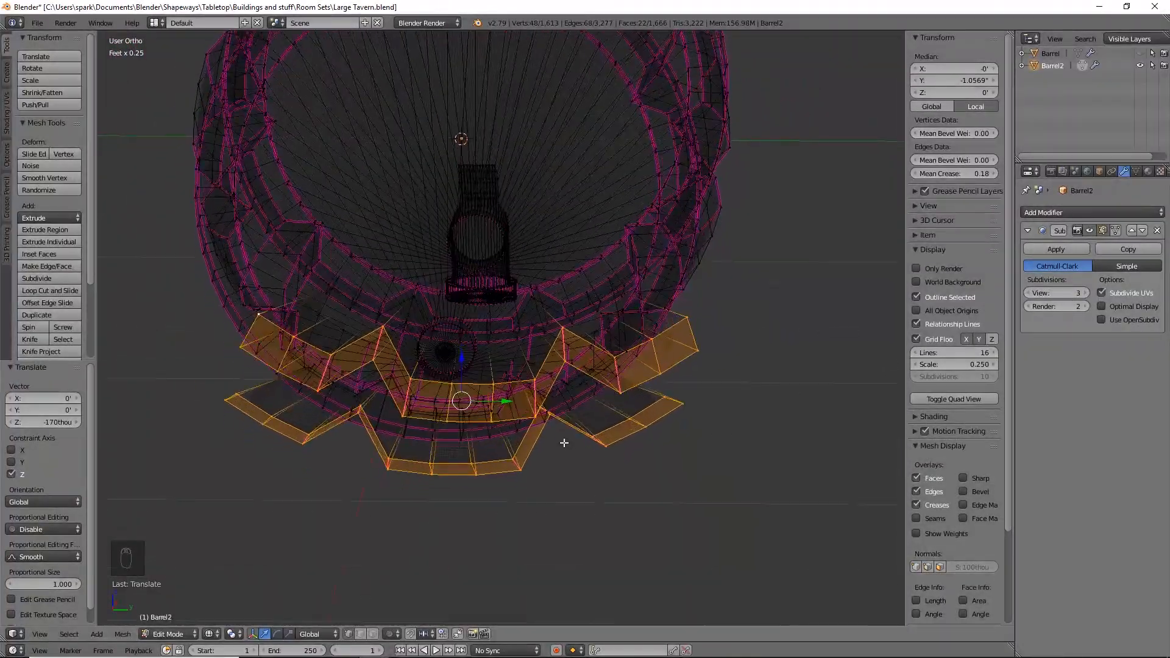
key("s")
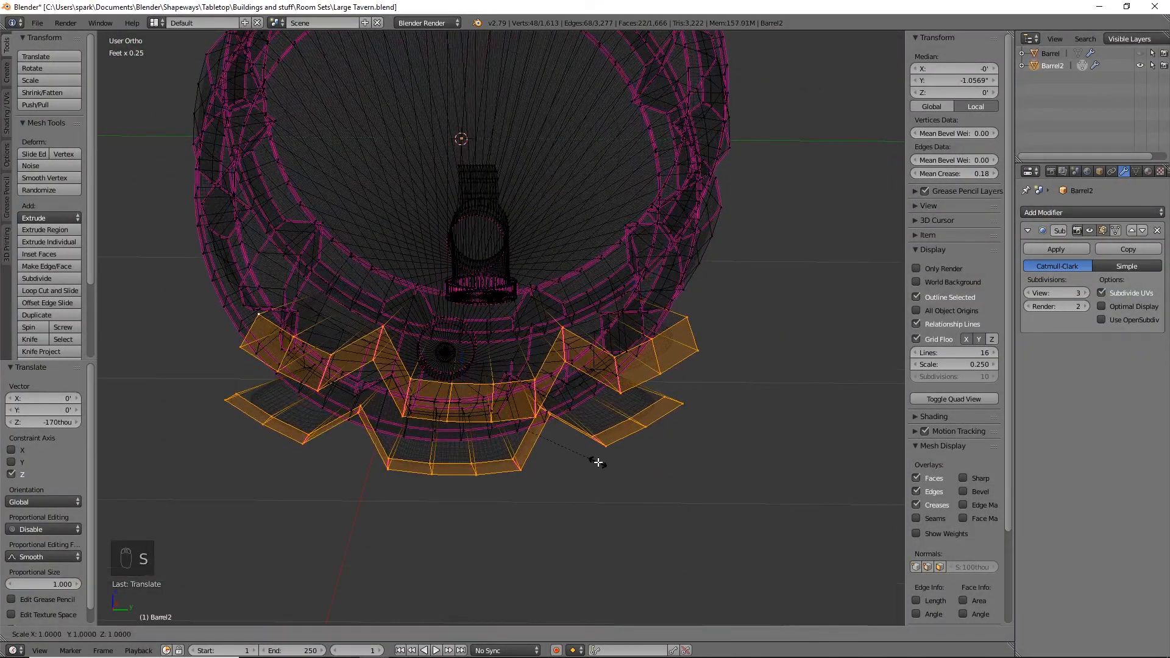
key("z")
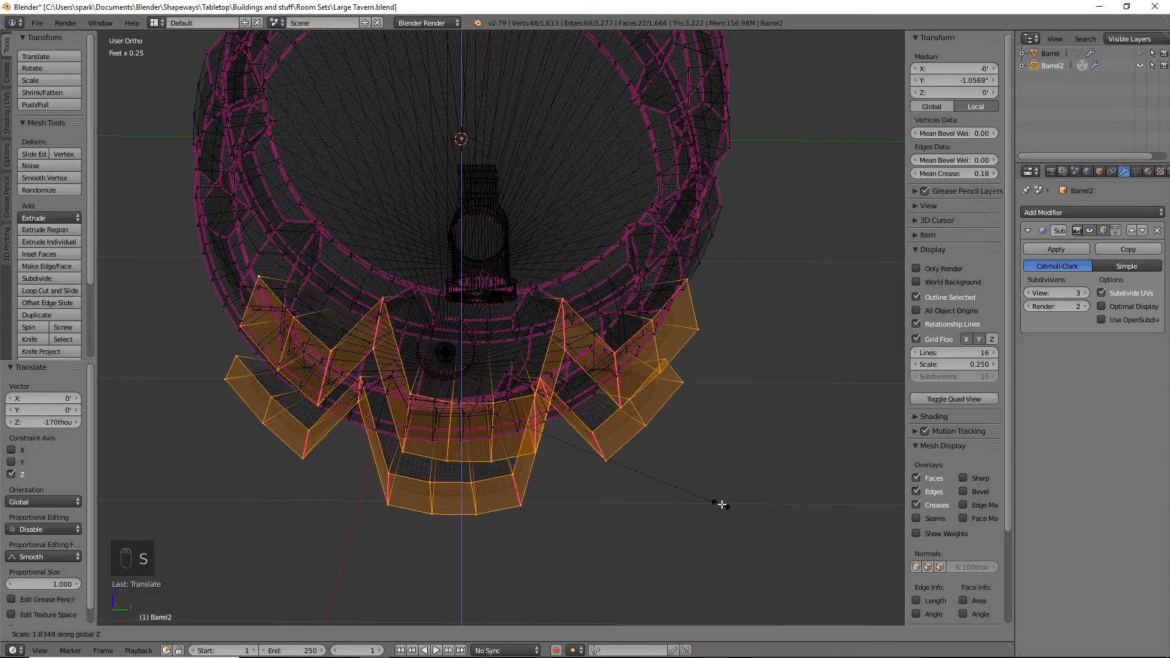
left_click(483, 396)
key("s")
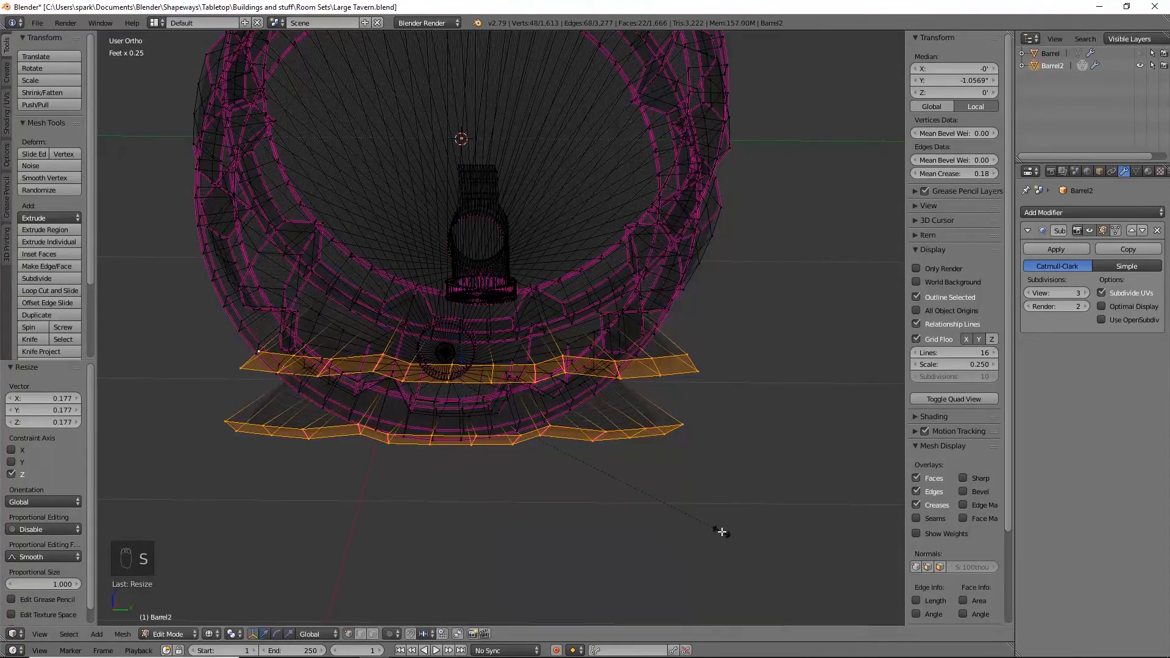
key("z")
left_click(455, 369)
key("s")
key("z")
left_click(477, 375)
key("KP_1")
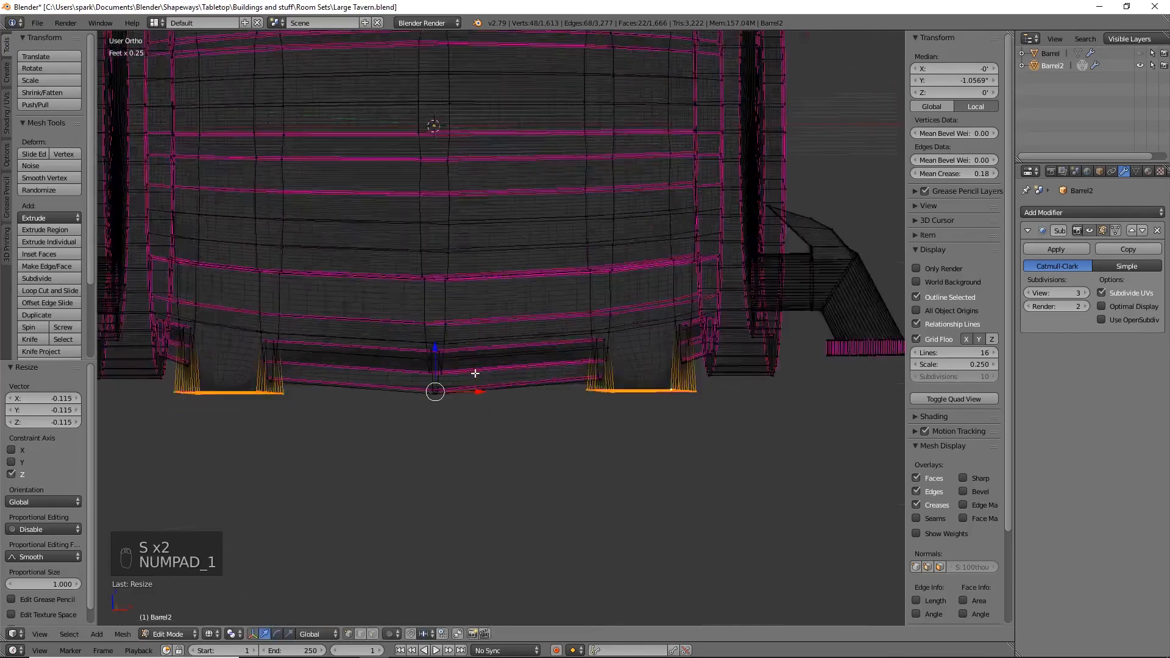
key("s")
key("z")
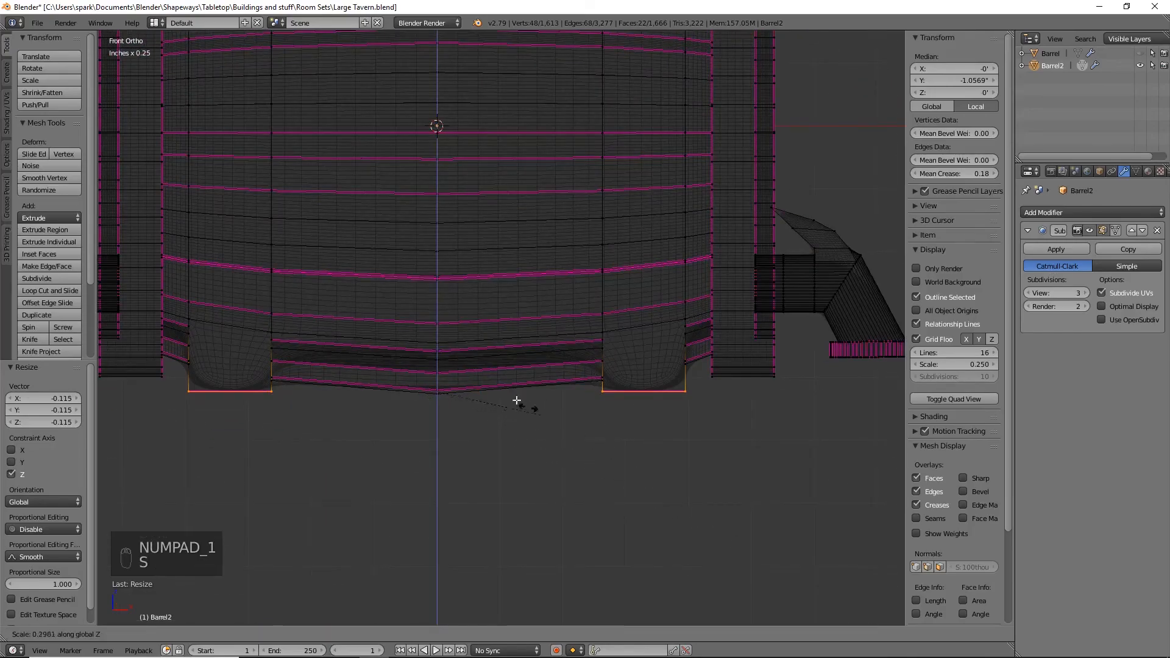
left_click(444, 388)
Lower the flattened feet about 114 thou along Z and crease their bottom edges
left_click_drag(436, 347, 436, 384)
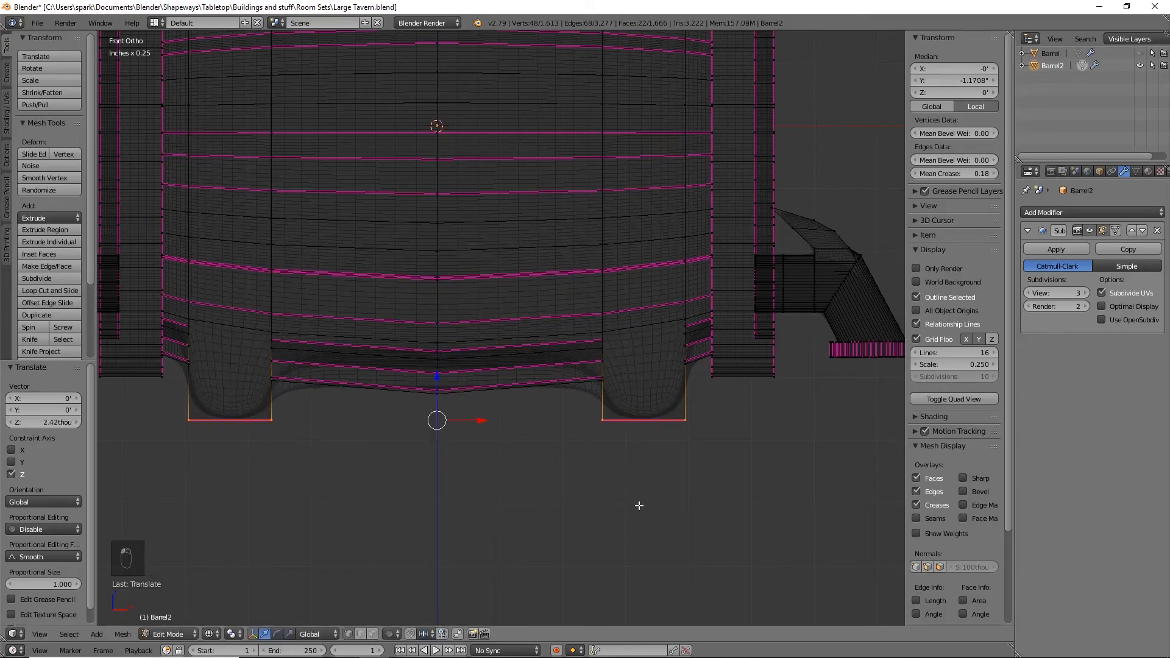
key("z")
mouse_move(651, 499)
middle_mouse_down()
mouse_move(697, 496)
mouse_move(569, 509)
middle_mouse_up()
key("shift+e")
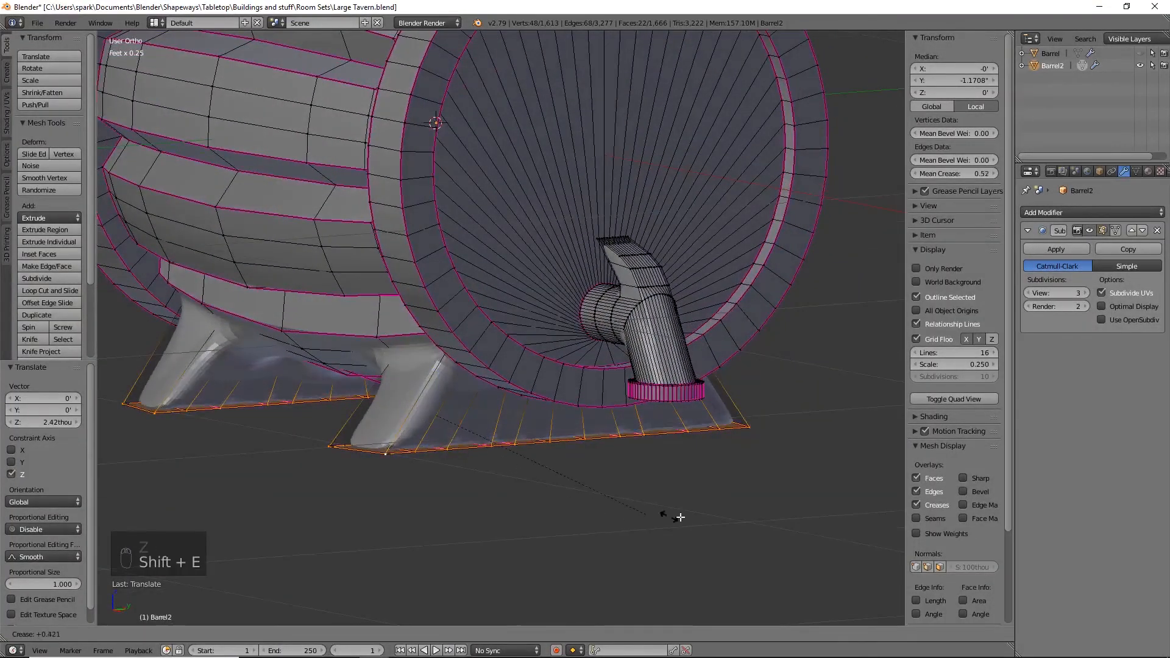
left_click(473, 473)
Apply a crease of 1 to the first foot's upper edges where it meets the barrel
middle_click_drag(458, 479, 656, 275, "shift")
key("z")
key("z")
right_click(656, 276, "alt")
middle_click_drag(699, 326, 556, 391)
right_click(583, 392, "alt")
key("shift+e")
middle_click_drag(700, 451, 557, 483)
right_click(445, 360, "alt")
key("shift+e")
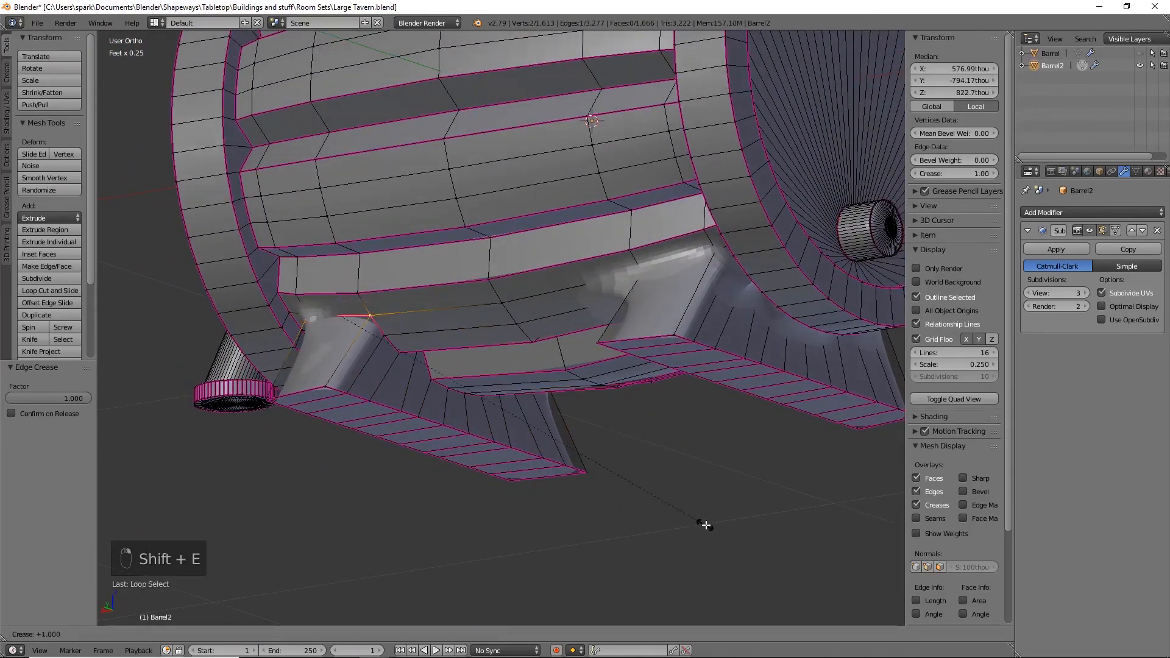
left_click(686, 514)
Crease the remaining soft edges of both feet fully, including the second foot's upper edges against the barrel
right_click(481, 246, "alt")
key("shift+e")
right_click(644, 447, "alt")
key("shift+e")
middle_click_drag(644, 447, 677, 341)
key("shift+e")
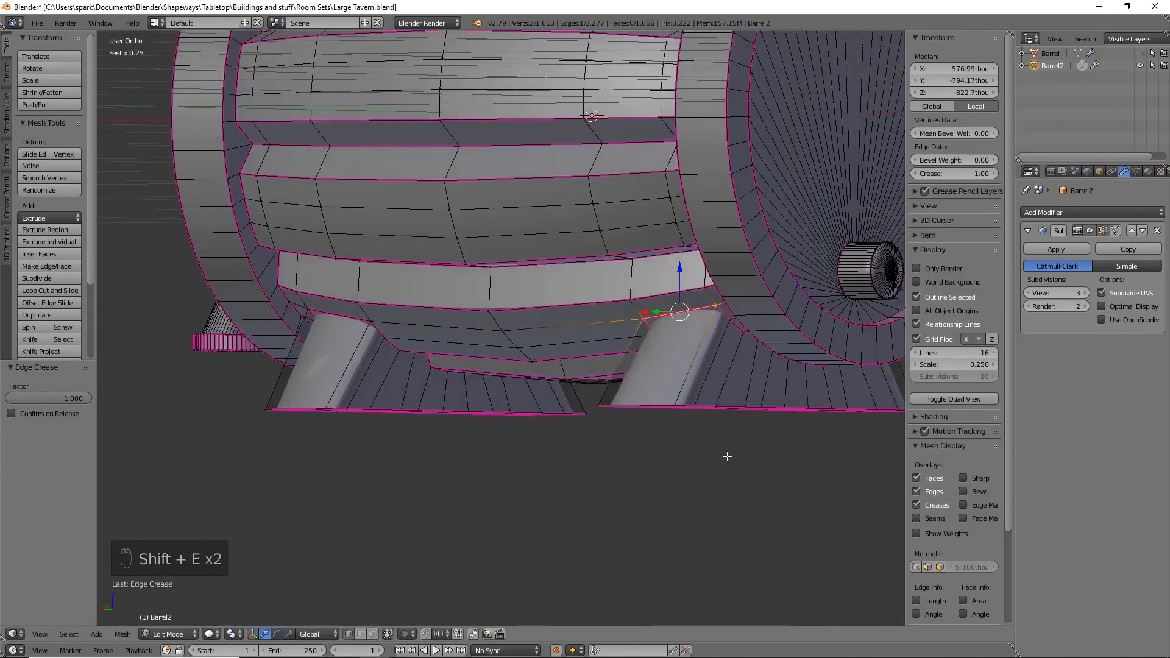
middle_click_drag(729, 455, 781, 369)
right_click(780, 368, "alt")
key("shift+e")
right_click(371, 381, "alt")
key("shift+e")
middle_click_drag(570, 390, 731, 383)
right_click(549, 381, "alt")
key("shift+e")
Return to Object Mode, save Large Tavern.blend, and inspect the finished Barrel2 from both ends
key("Tab")
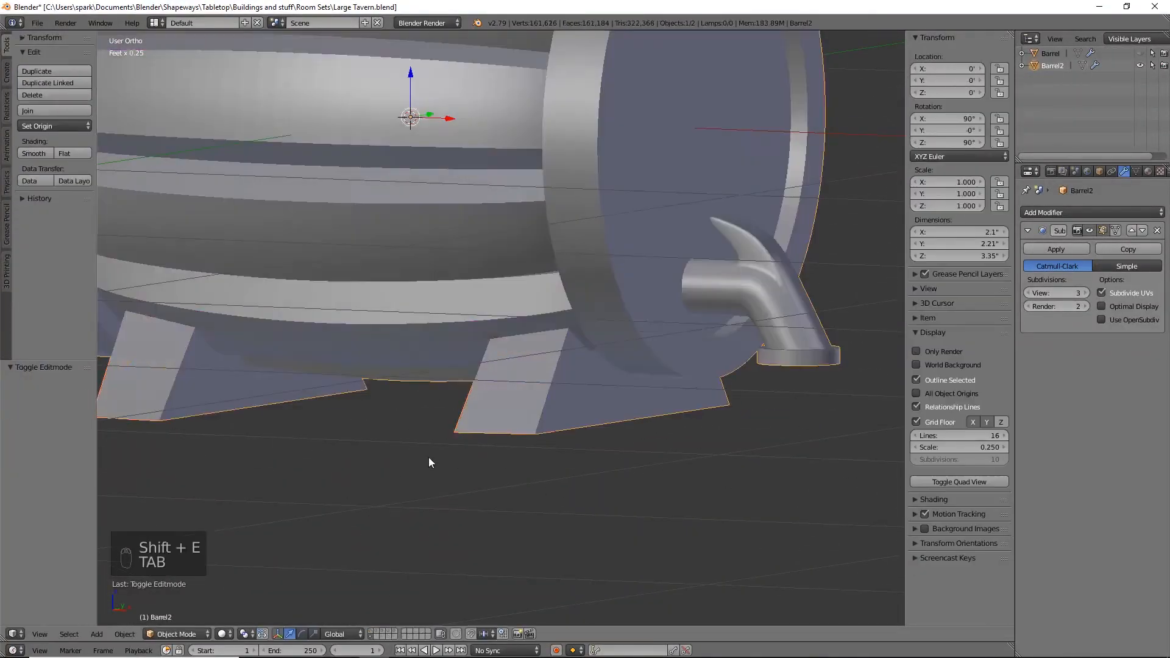
scroll(389, 471, "down", 3)
middle_click_drag(591, 448, 561, 482)
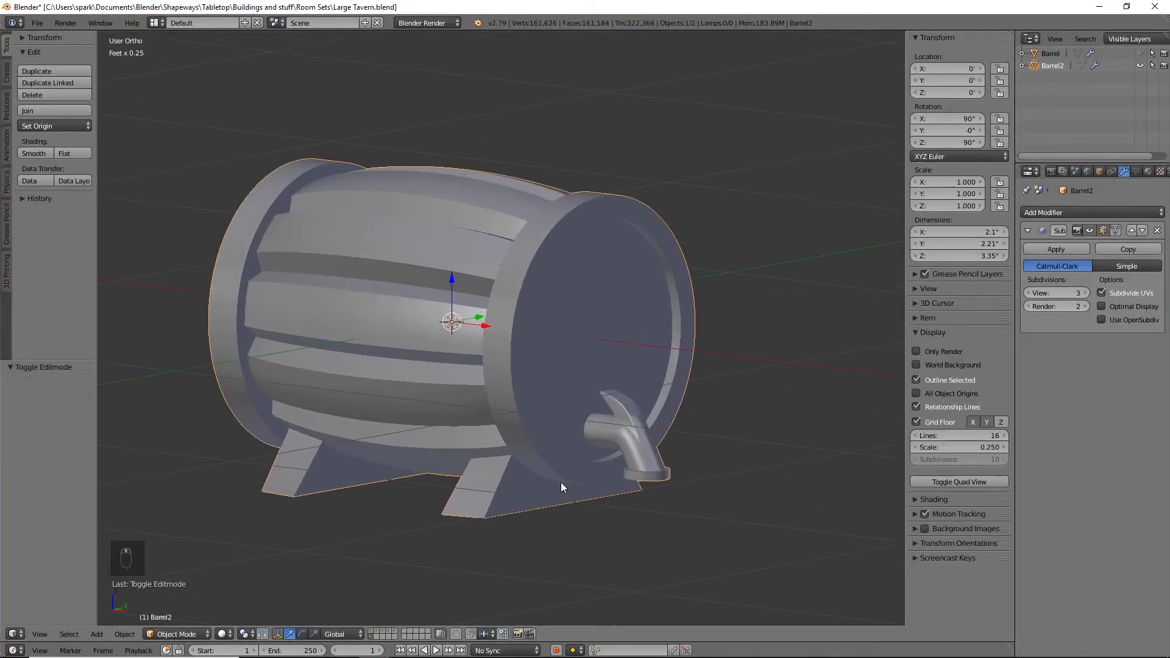
key("ctrl+s")
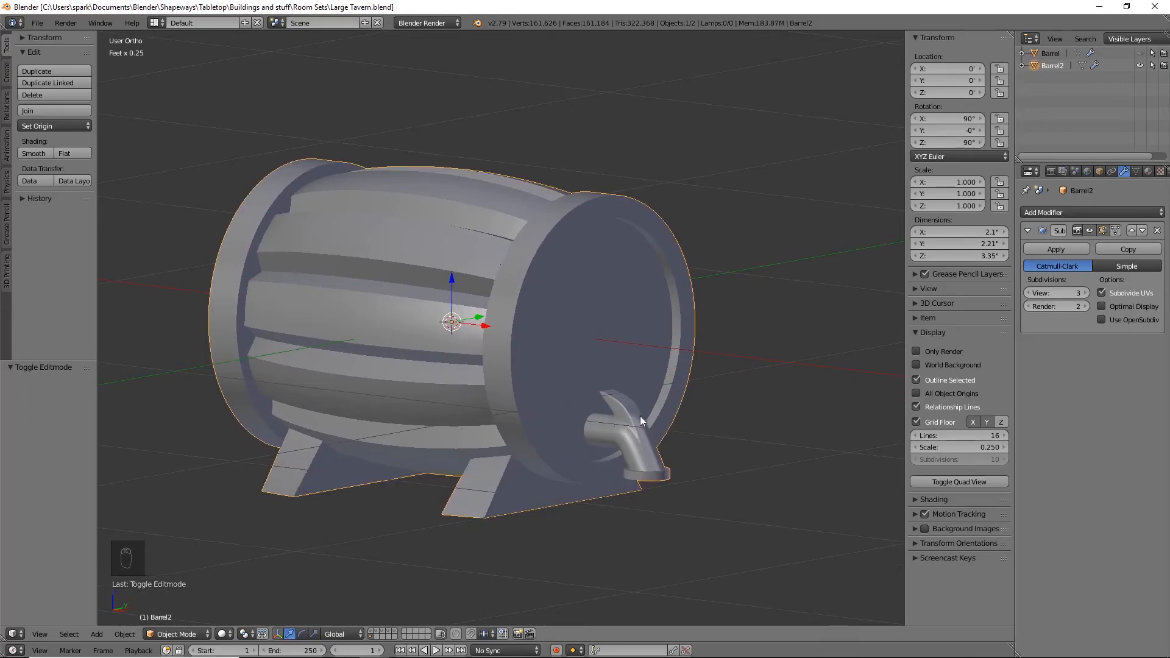
middle_click_drag(395, 414, 579, 417)
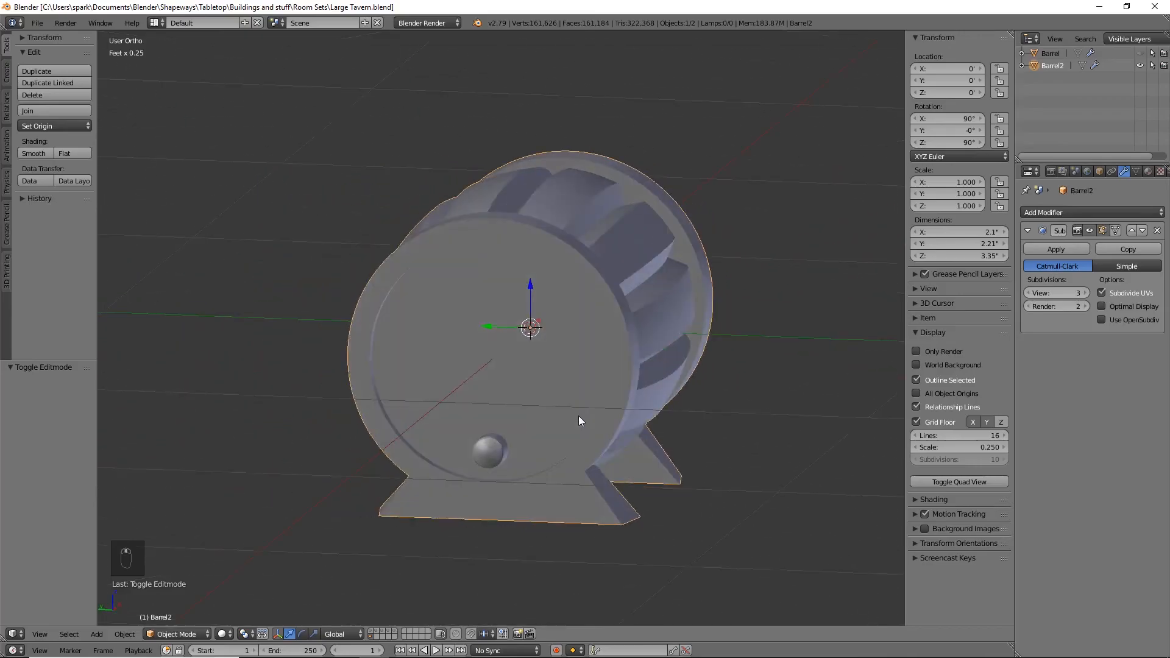
middle_click_drag(466, 477, 686, 434)
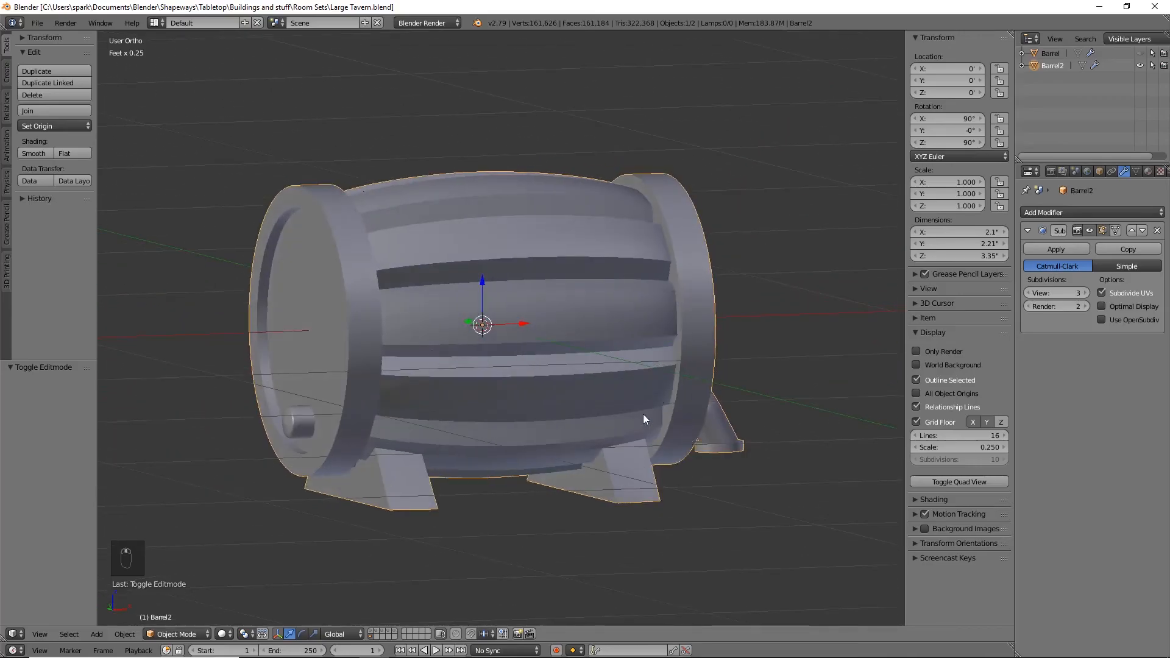
middle_click_drag(491, 385, 386, 385)
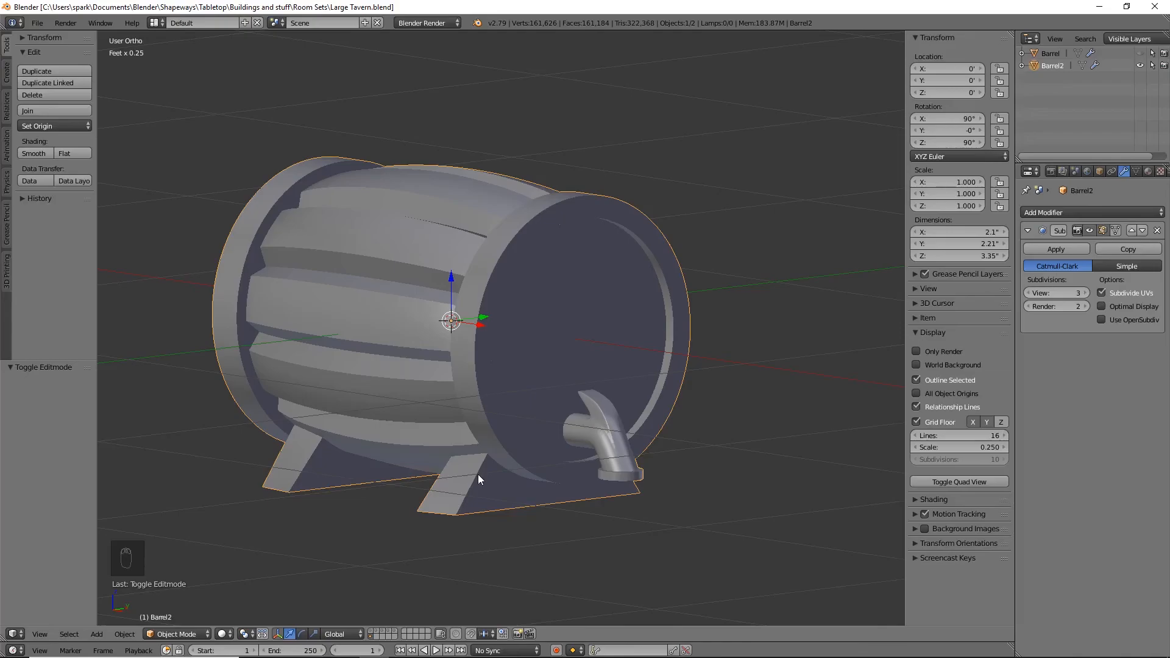
Hide Barrel2 and add a cube mesh with a 3" radius at the origin
scroll(477, 474, "down", 4)
middle_click_drag(640, 402, 542, 483)
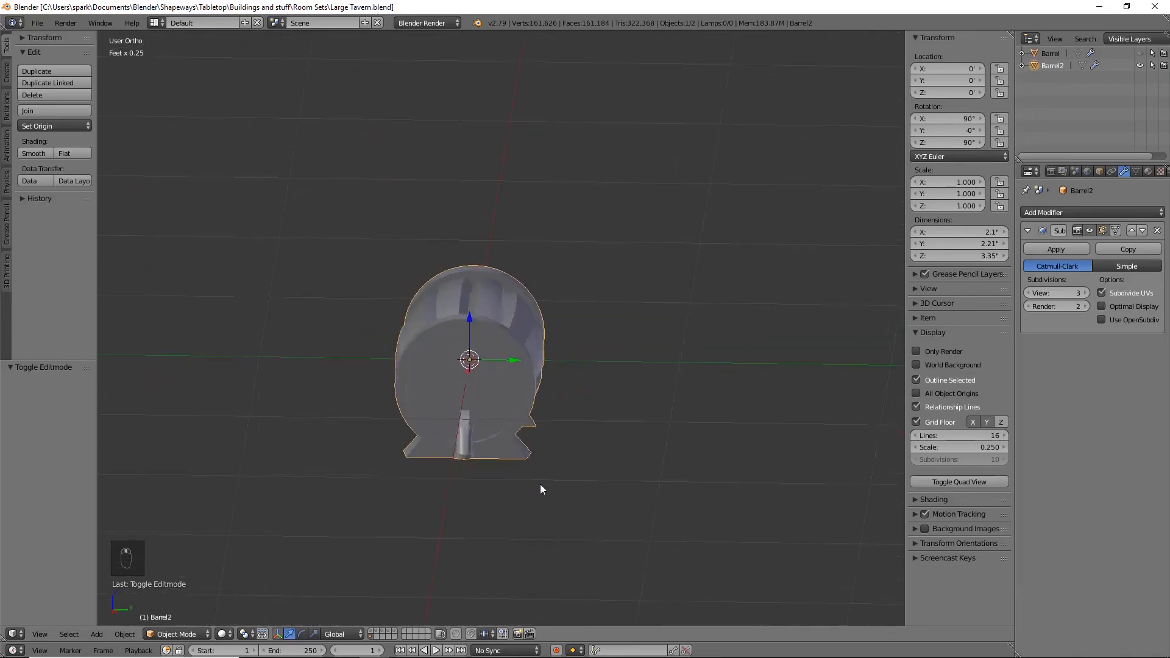
left_click(1139, 66)
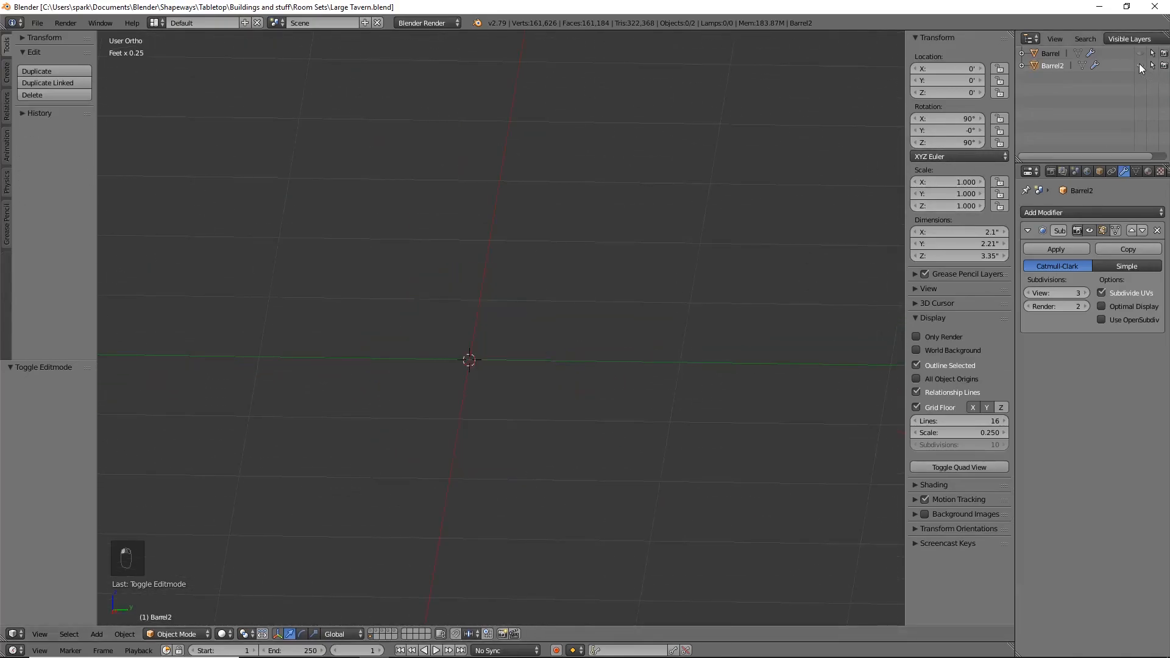
key("shift+a")
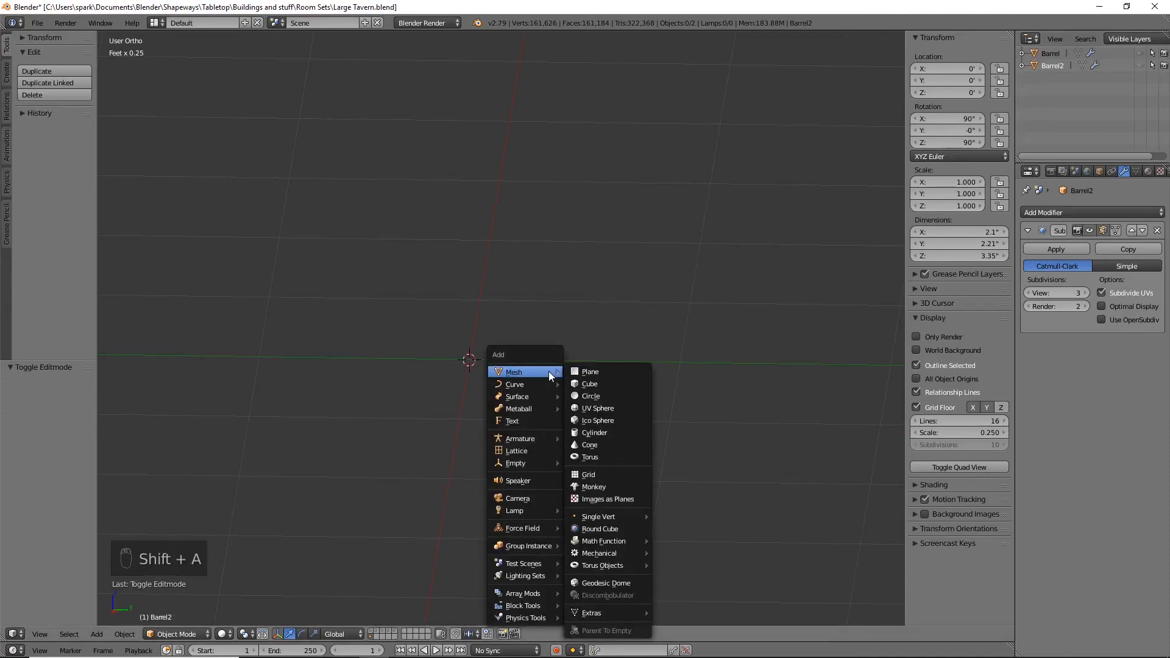
left_click(600, 384)
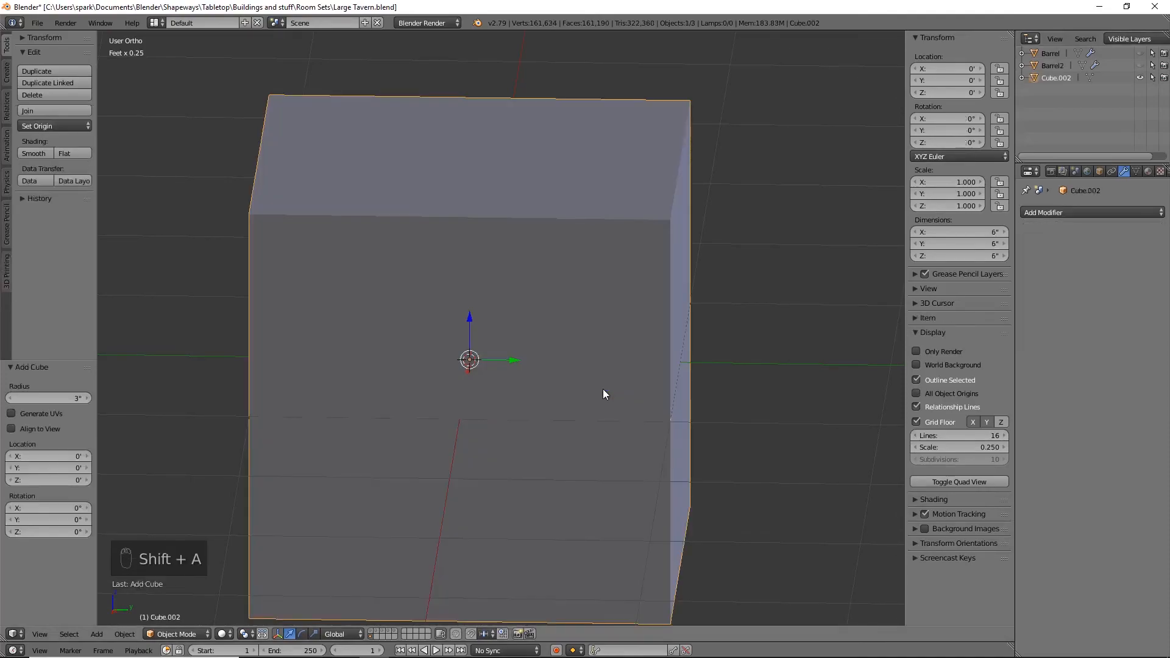
scroll(619, 381, "down", 3)
middle_click_drag(624, 389, 590, 441)
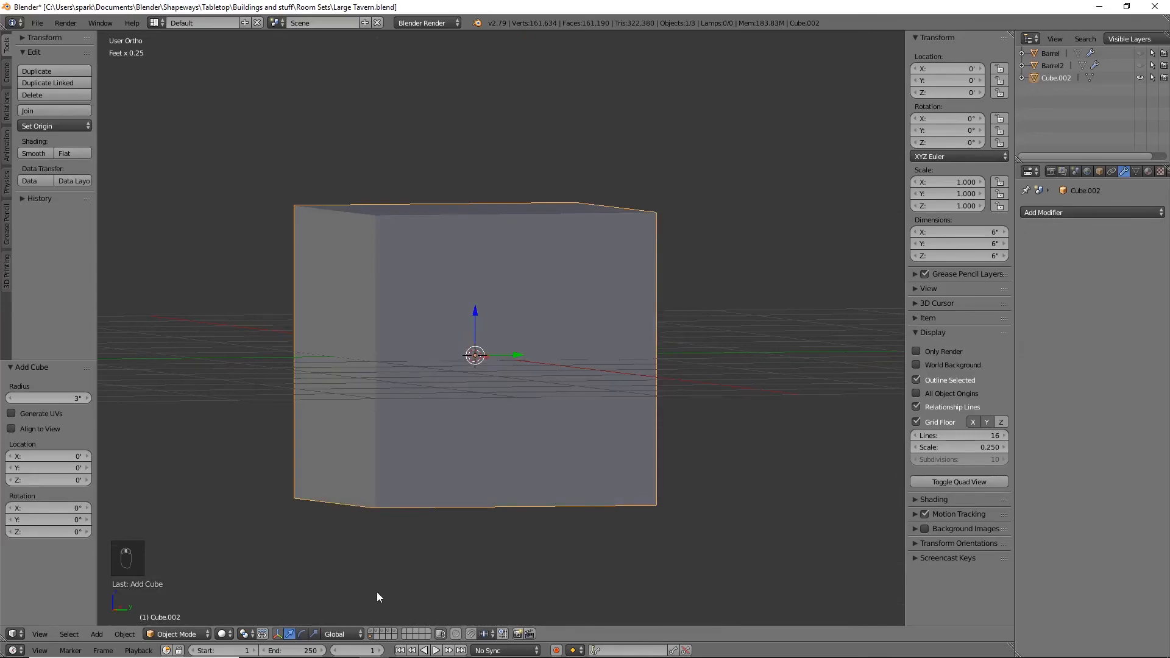
Show the tavern room's layer, select the middle section of the bar counter, and examine its dimensions and shape
left_click(375, 634)
middle_click_drag(434, 370, 484, 440)
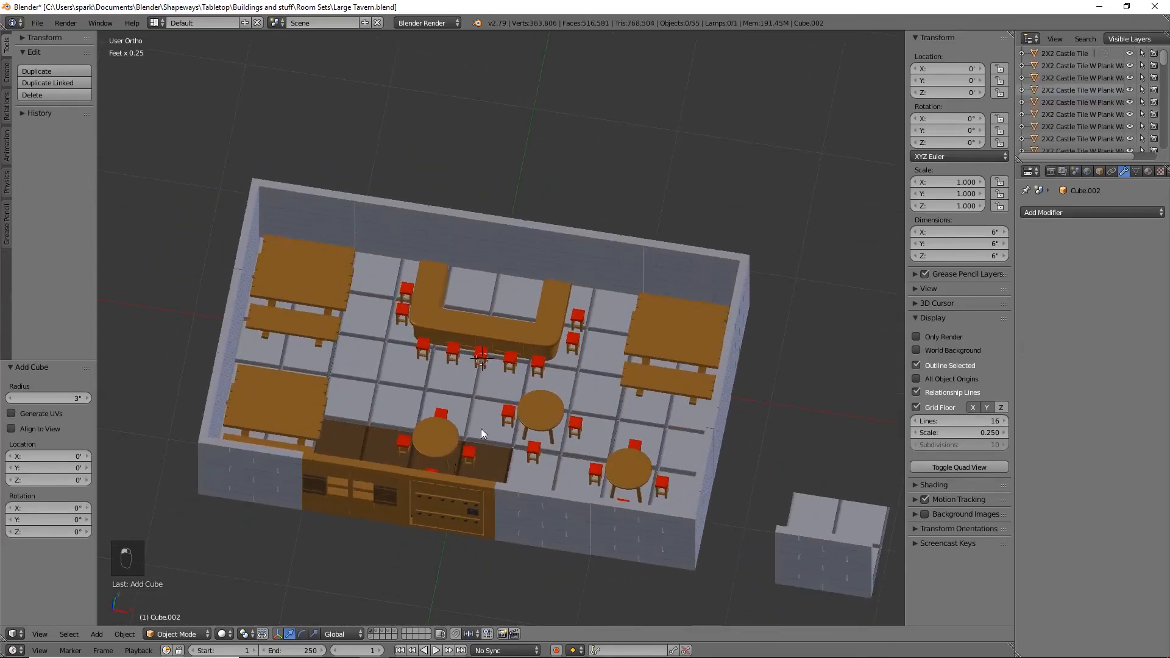
right_click(494, 332)
scroll(591, 409, "up", 3)
middle_click_drag(591, 409, 634, 397)
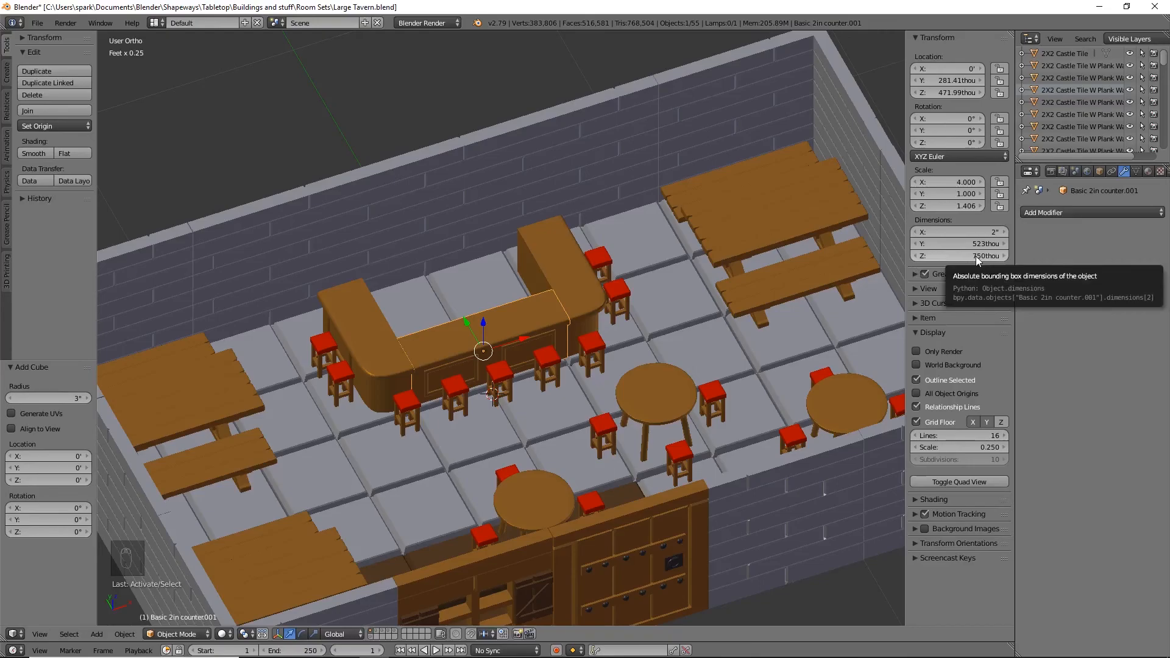
middle_click_drag(451, 338, 511, 360)
scroll(519, 363, "up", 2)
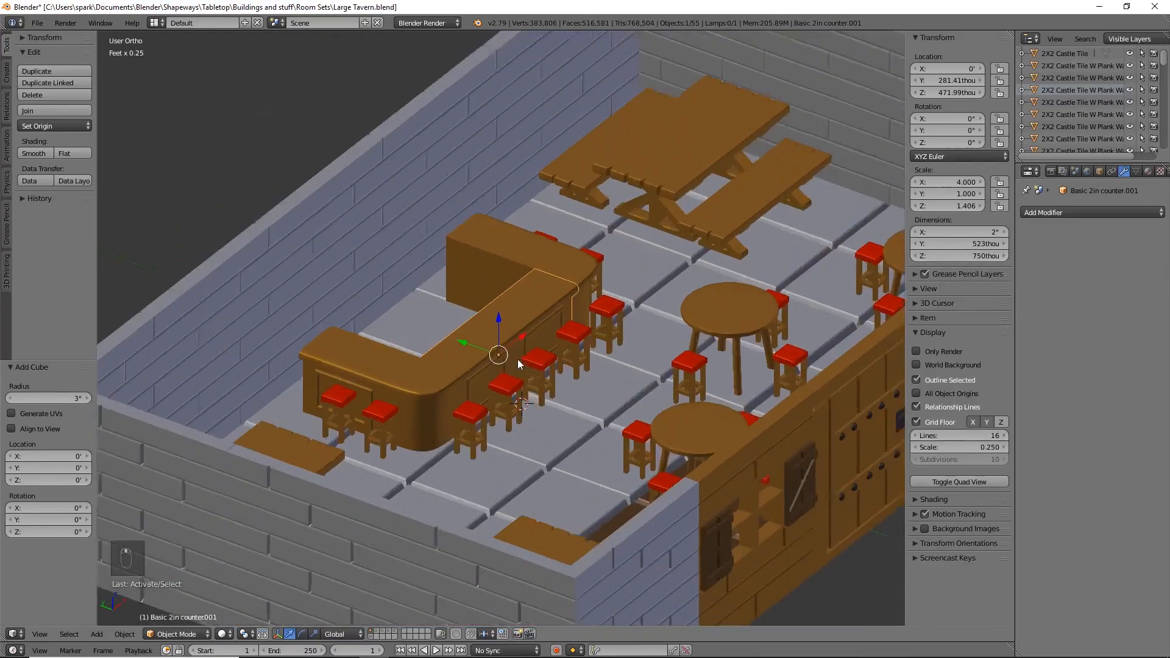
scroll(519, 364, "up", 2)
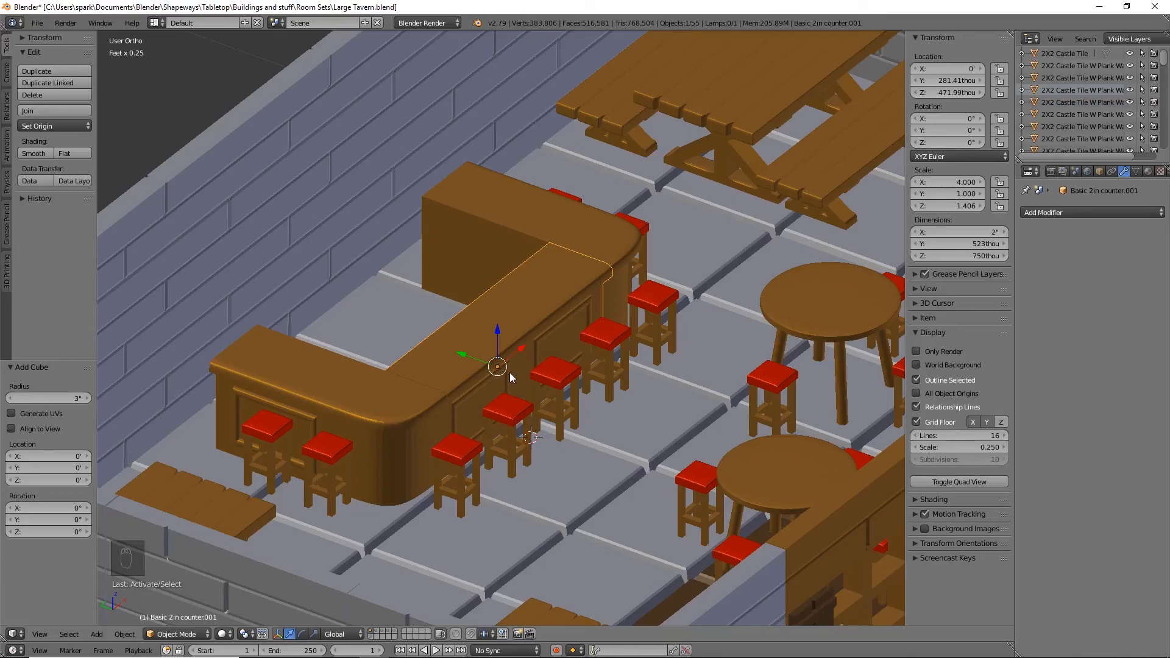
mouse_move(510, 372)
middle_mouse_down()
mouse_move(547, 363)
mouse_move(524, 389)
middle_mouse_up()
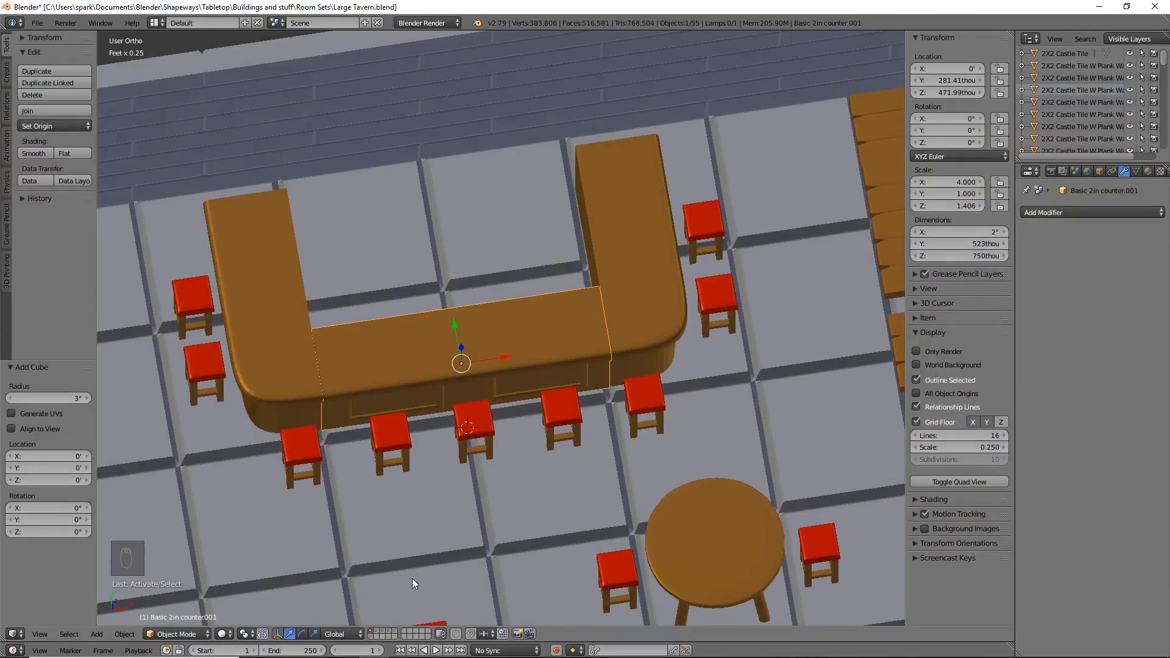
Return to the layer with the new cube and set its Z dimension to .75 inches
left_click(373, 637)
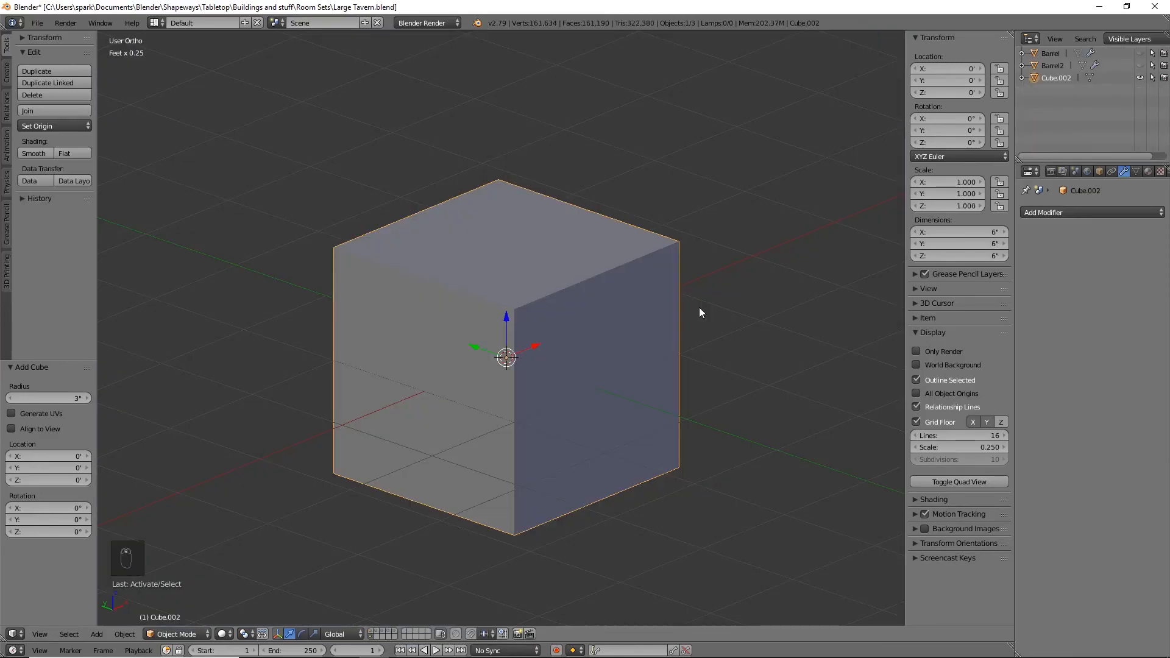
left_click(967, 254)
key("BackSpace")
type(".75")
key("Return")
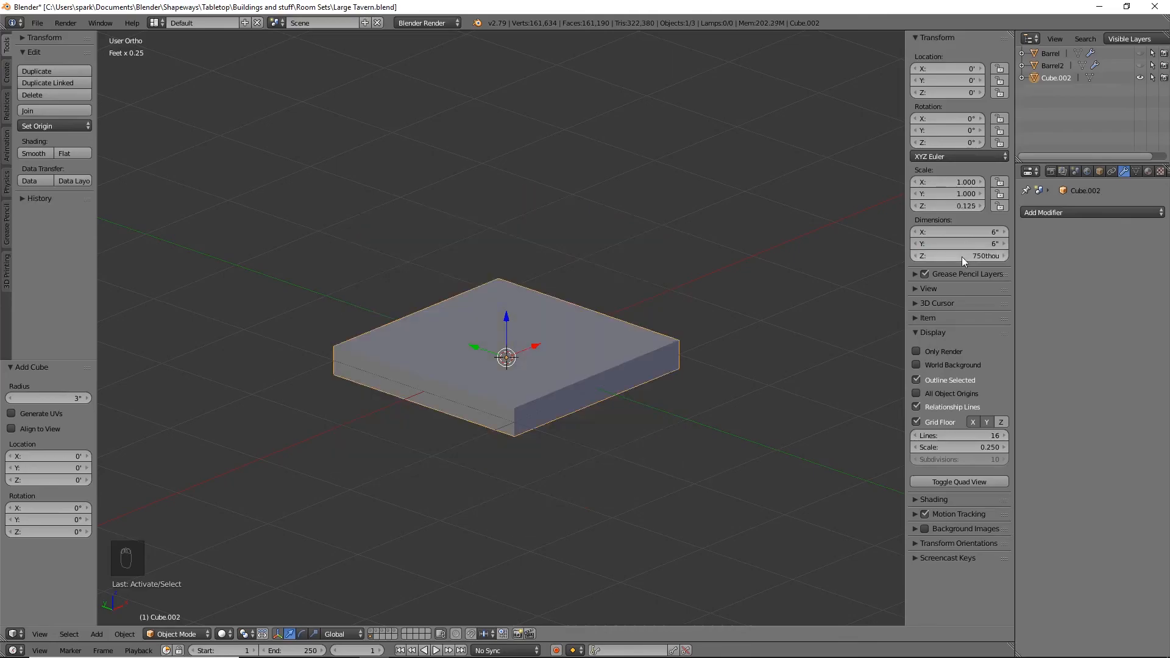
Set the cube's Y dimension to .5 inches and its X dimension to 1 inch
left_click(970, 241)
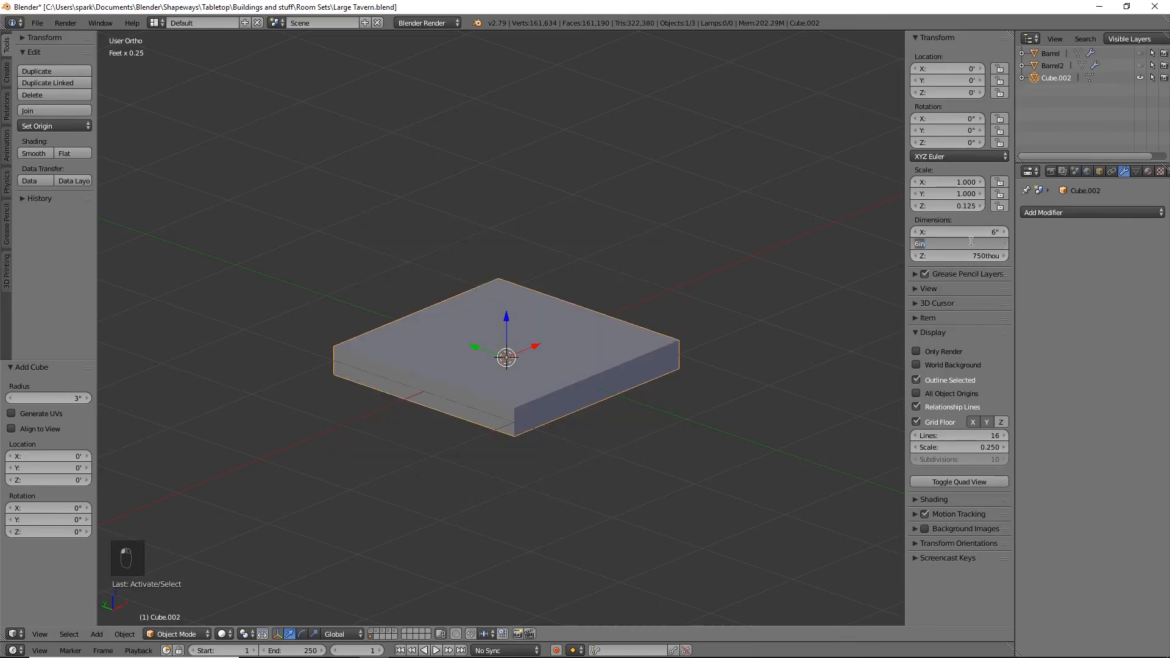
key("BackSpace")
type(".152")
key("Return")
left_click(972, 242)
type(".5")
key("Return")
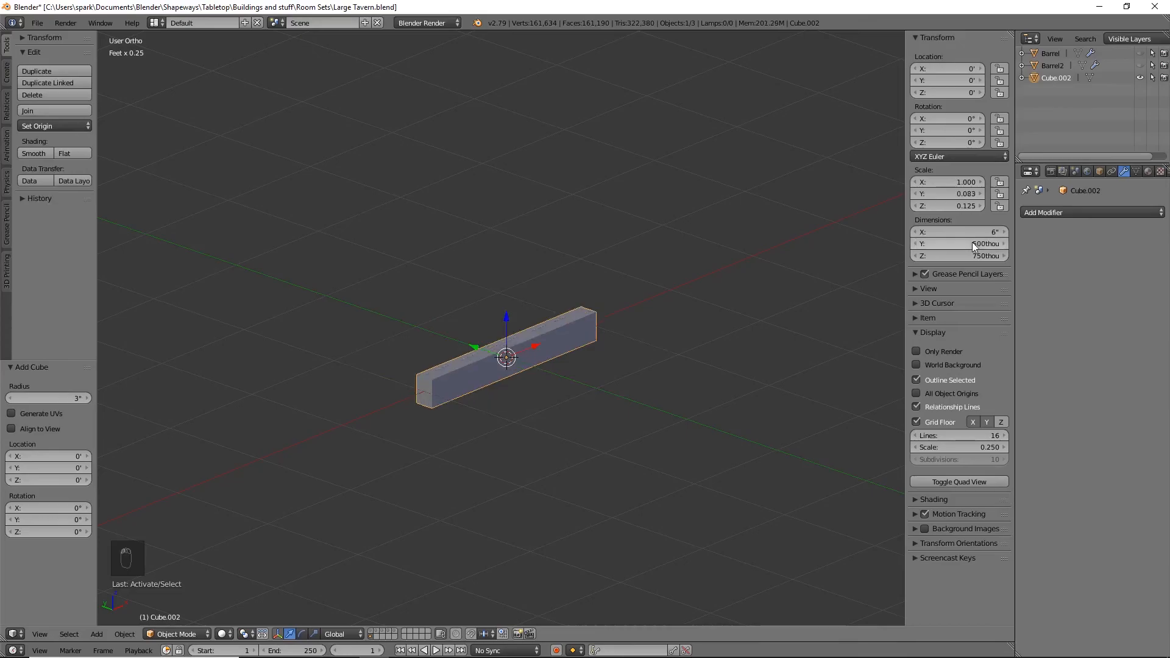
left_click(971, 230)
type("1")
key("Return")
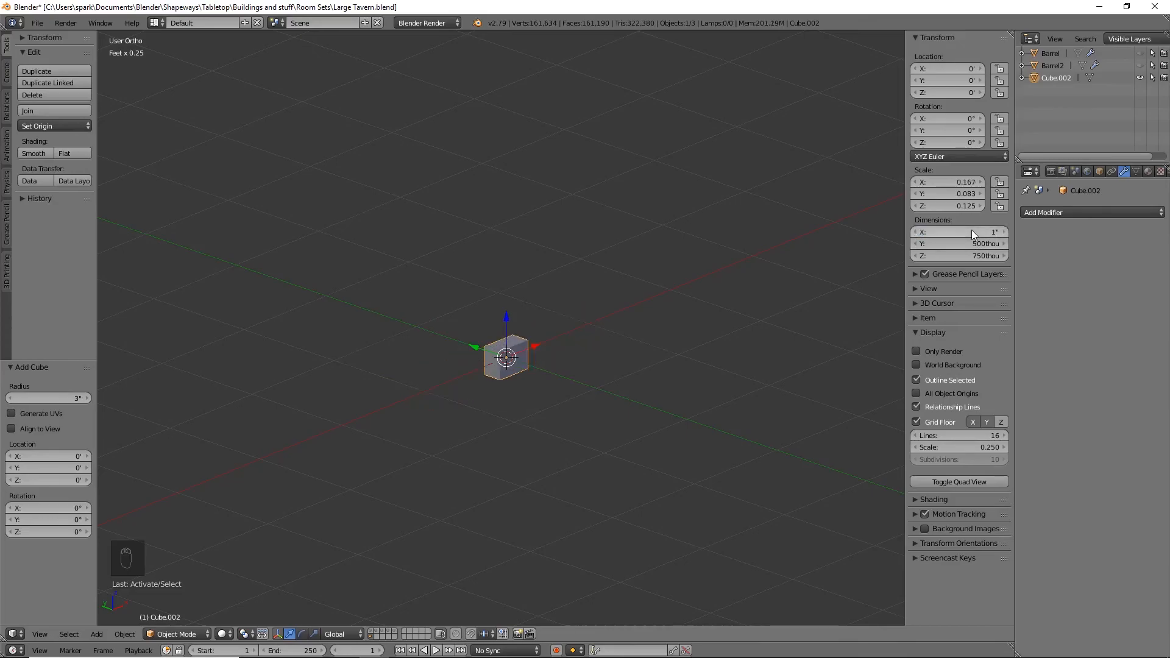
key("KP_1")
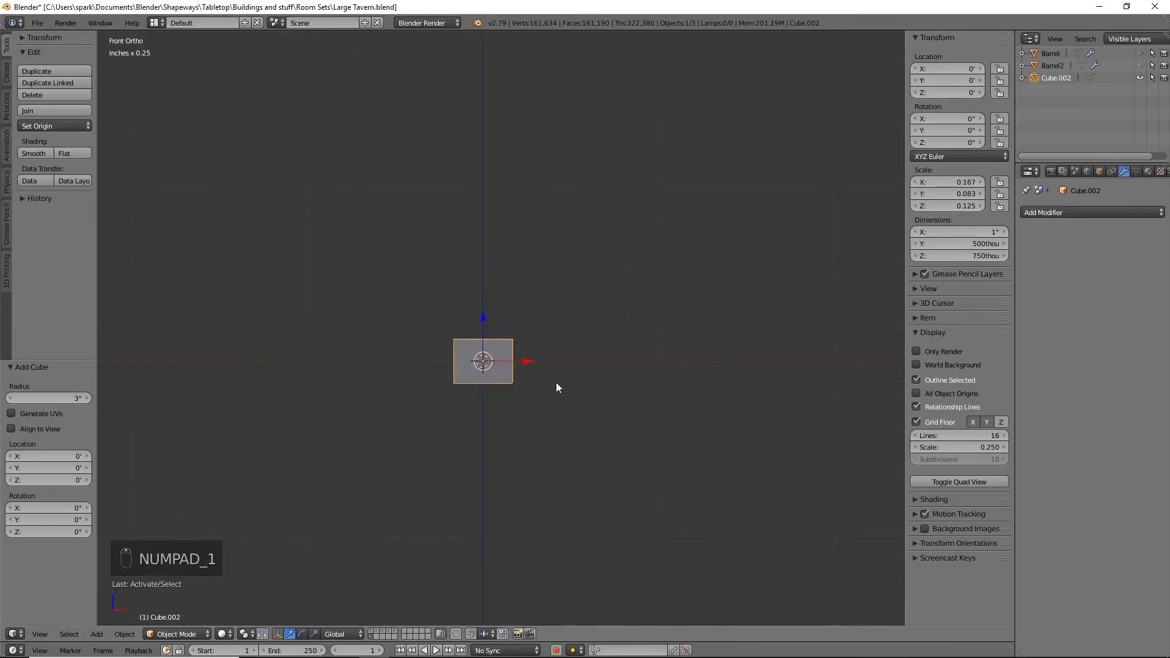
scroll(556, 386, "up", 8)
middle_click_drag(577, 345, 626, 206, "shift")
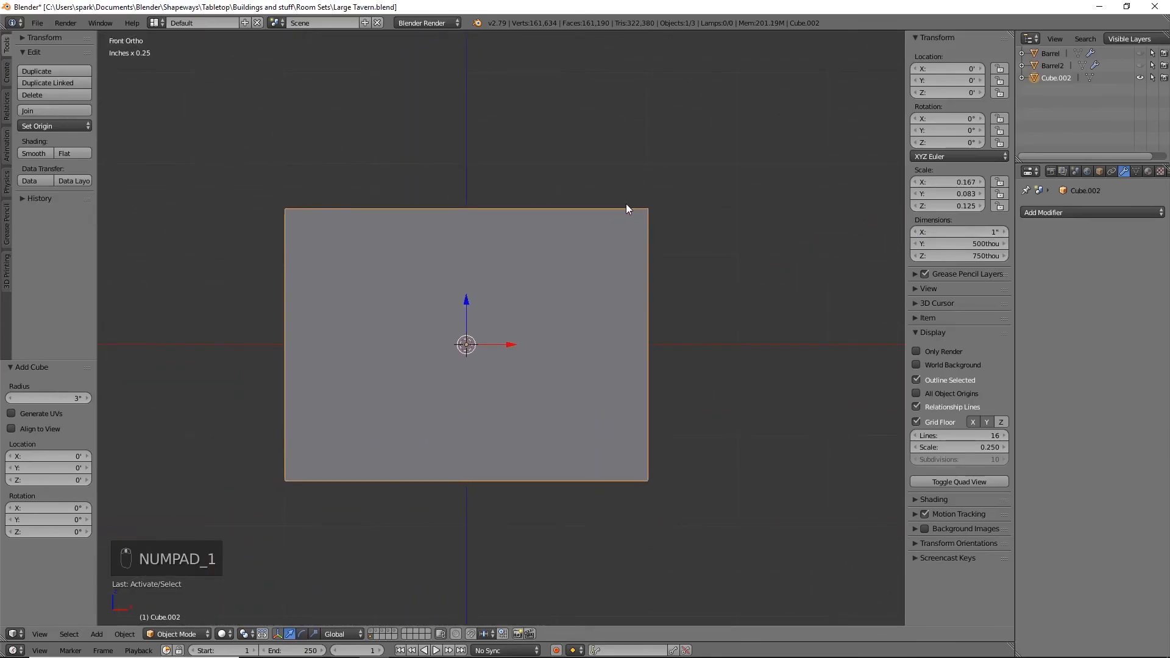
key("Tab")
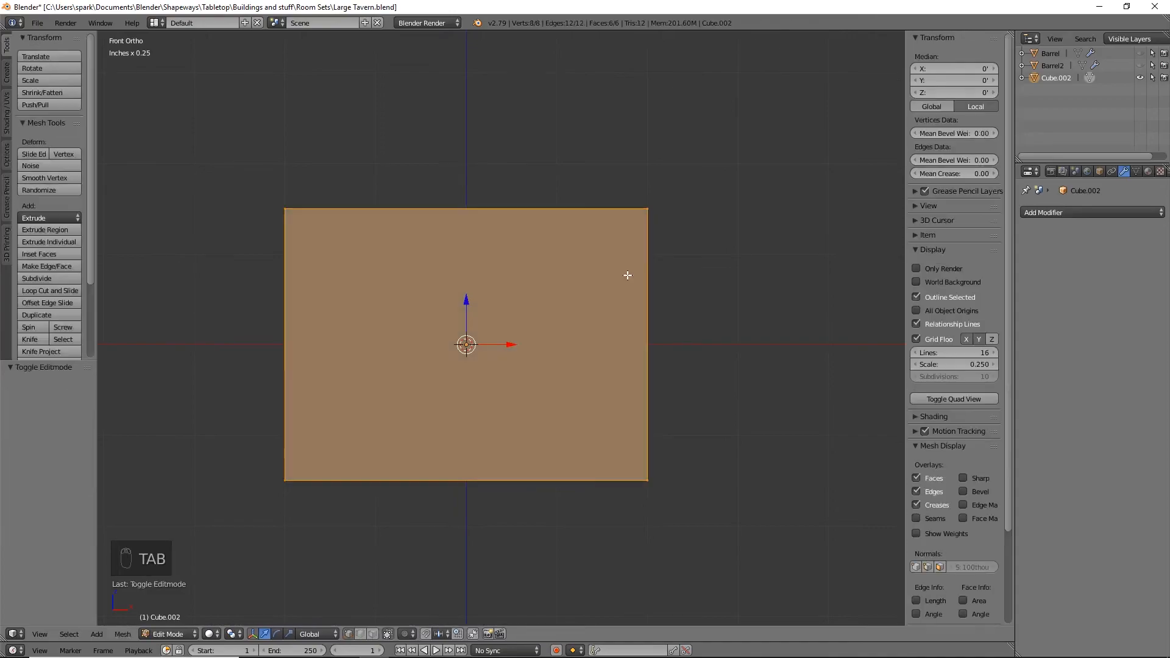
middle_click_drag(700, 308, 601, 329)
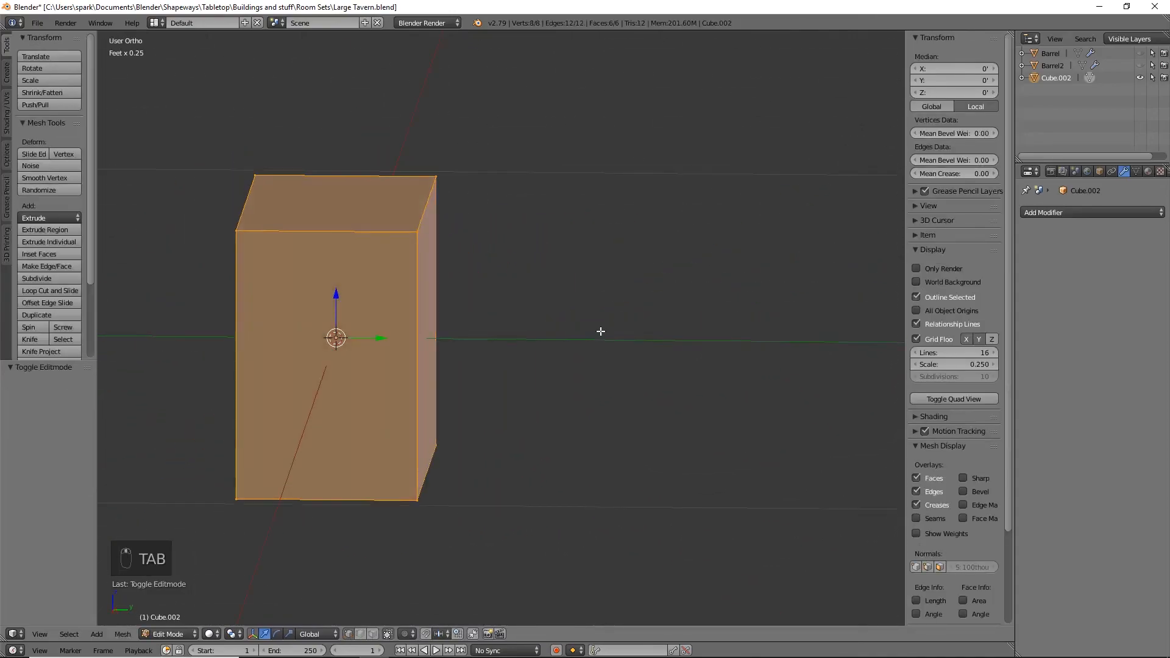
key("KP_3")
middle_click_drag(418, 369, 637, 372, "shift")
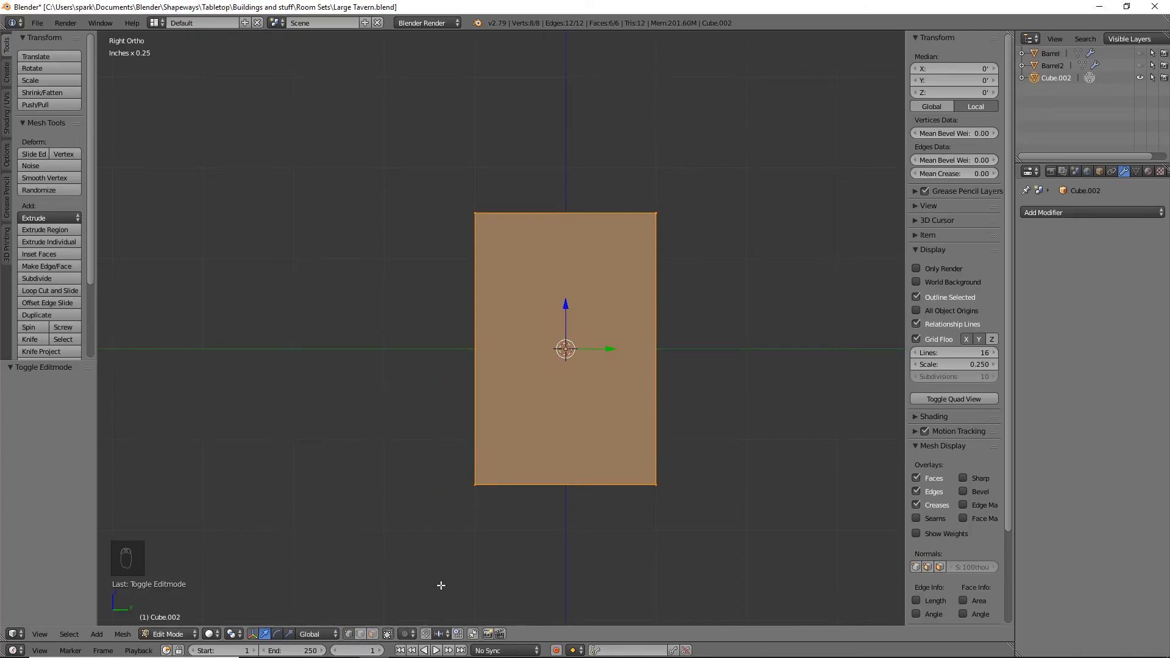
key("Tab")
Move the bar's Corner Counter.002 section from the tavern layer to the cube's layer, and display that layer
left_click(393, 632)
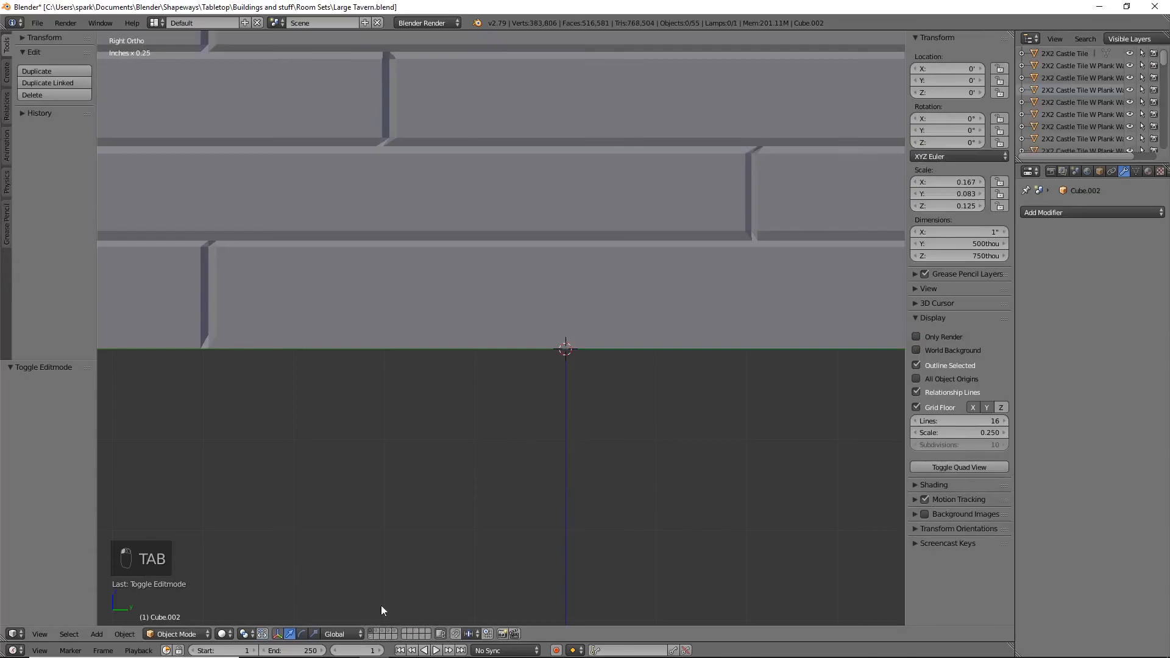
scroll(641, 299, "down", 6)
middle_click_drag(642, 297, 655, 265)
right_click(637, 171)
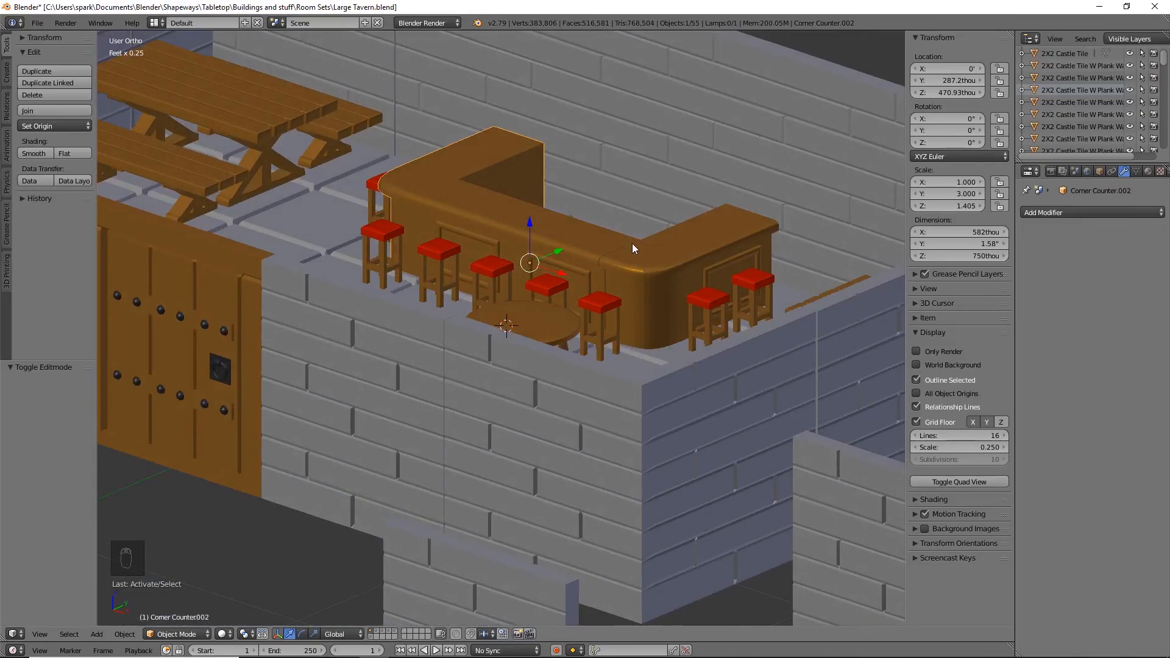
key("m")
left_click(728, 276)
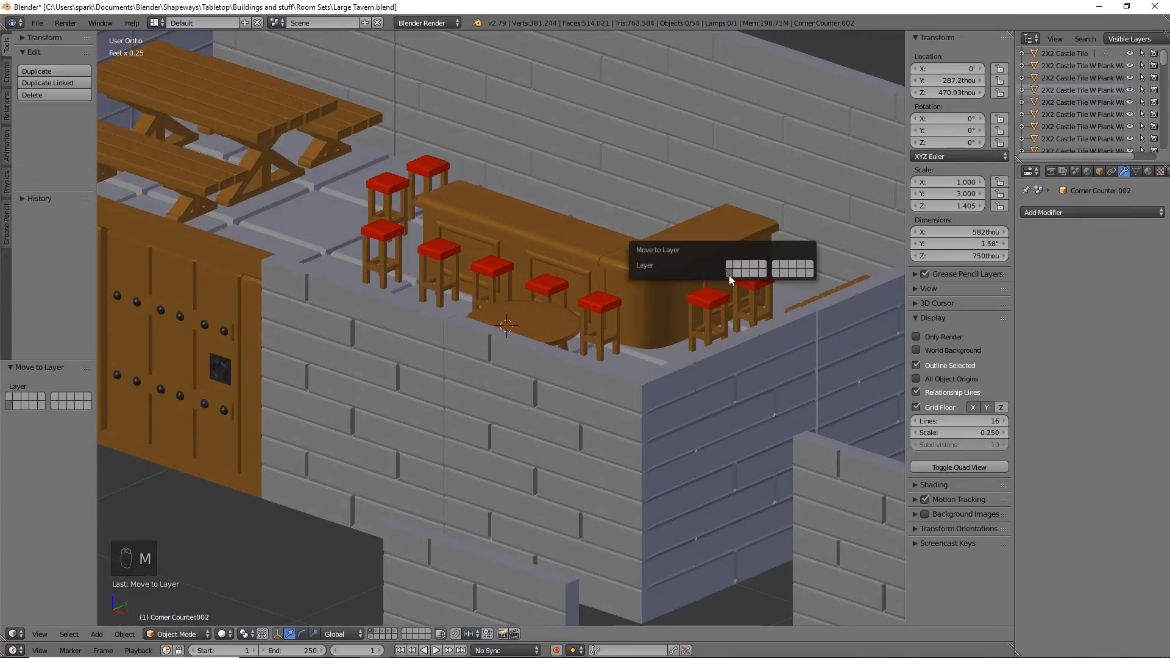
left_click(373, 632)
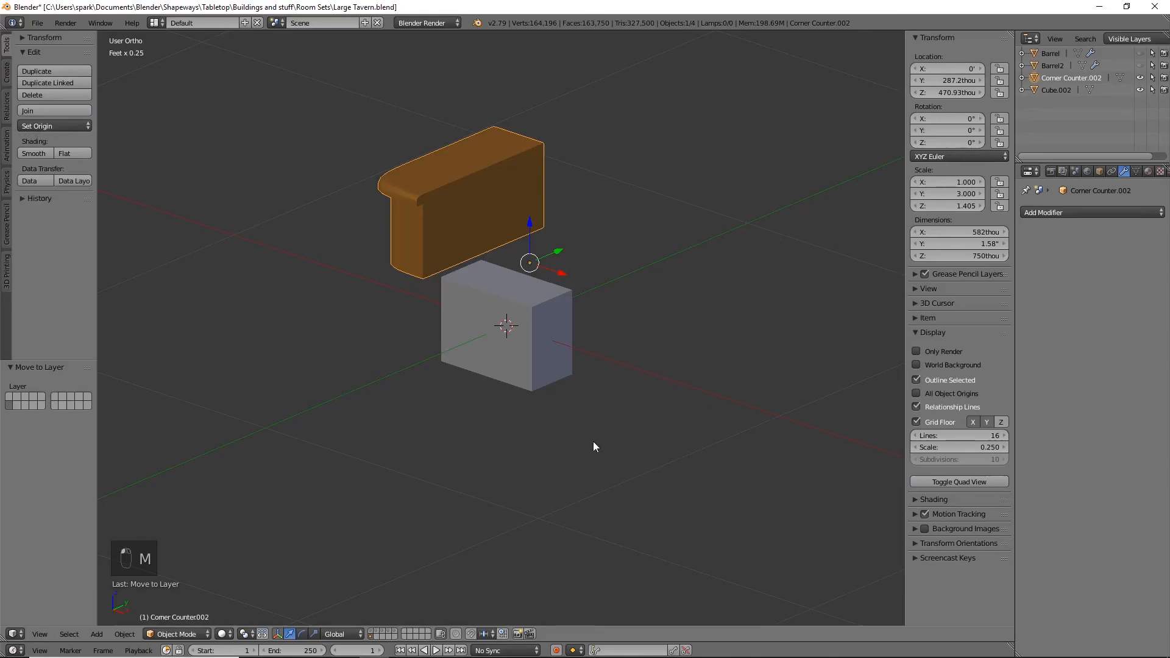
In the right side view, move the cube over the corner counter so its front and its height line up with the counter body
middle_click_drag(552, 422, 531, 412)
key("KP_3")
middle_click_drag(554, 355, 531, 453, "shift")
right_click(524, 451)
key("g")
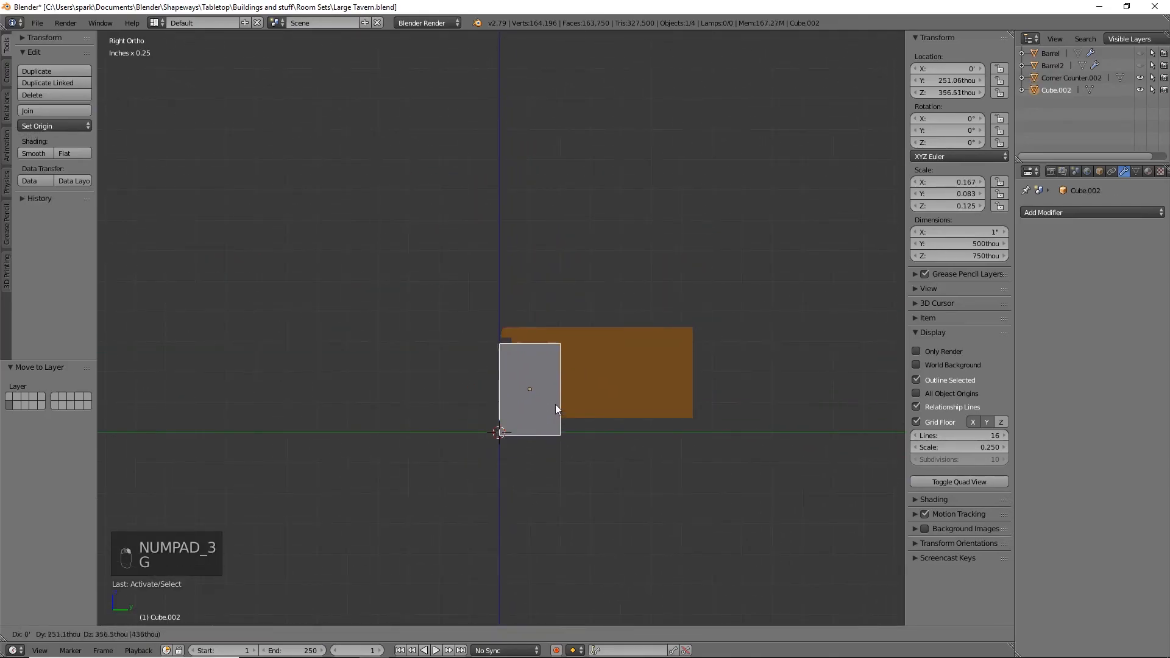
left_click(565, 389)
scroll(566, 396, "up", 7)
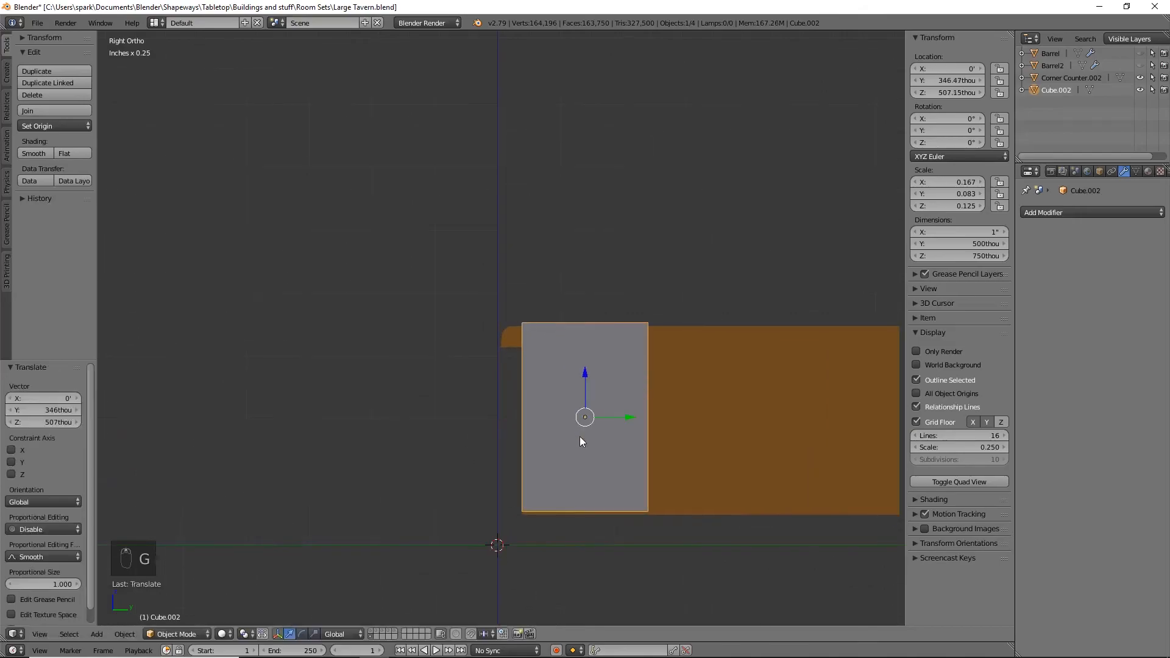
key("g")
key("z")
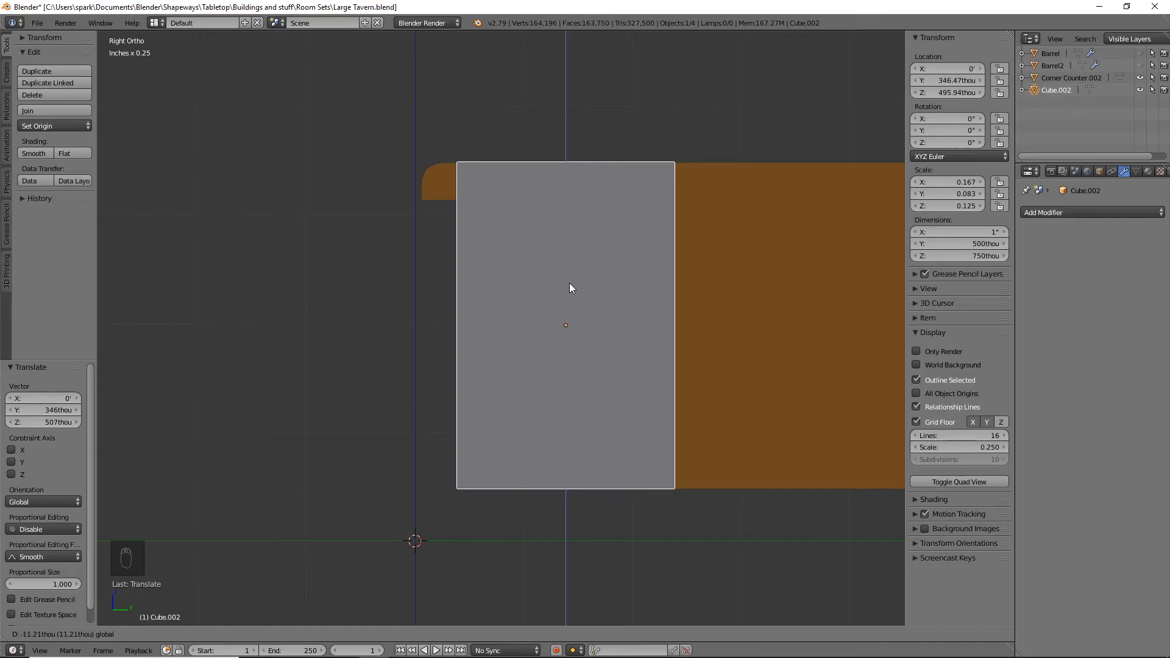
left_click(571, 289)
Add a horizontal loop cut around the cube's mesh, level with the underside of the counter's overhanging lip
key("Tab")
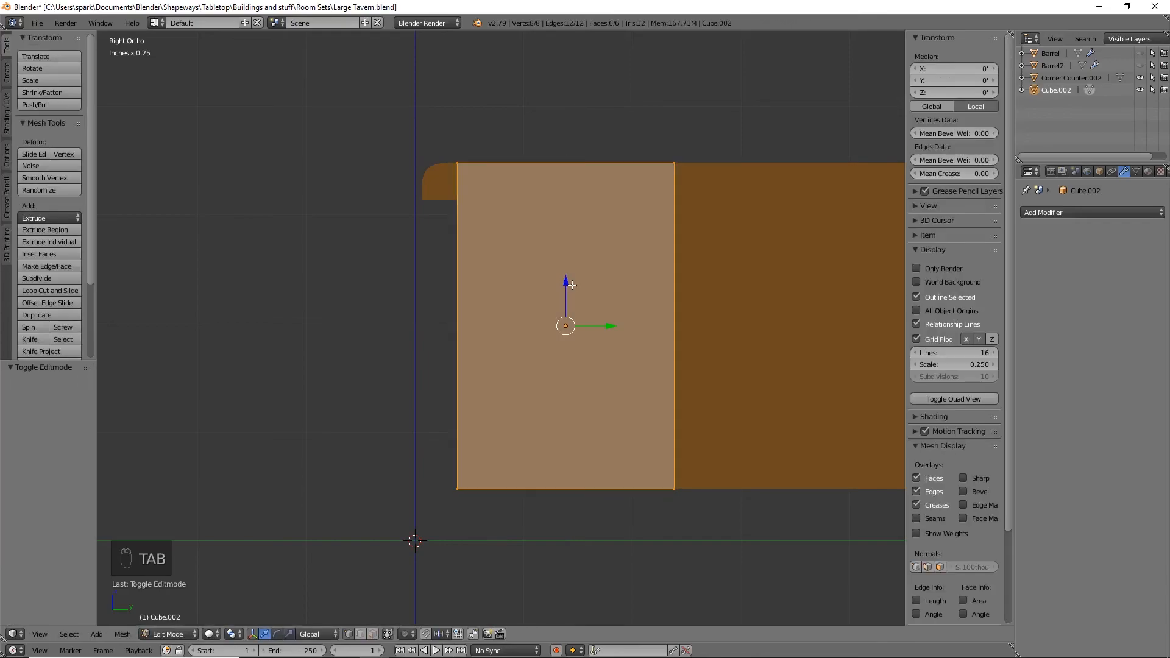
scroll(570, 283, "up", 2)
key("ctrl+r")
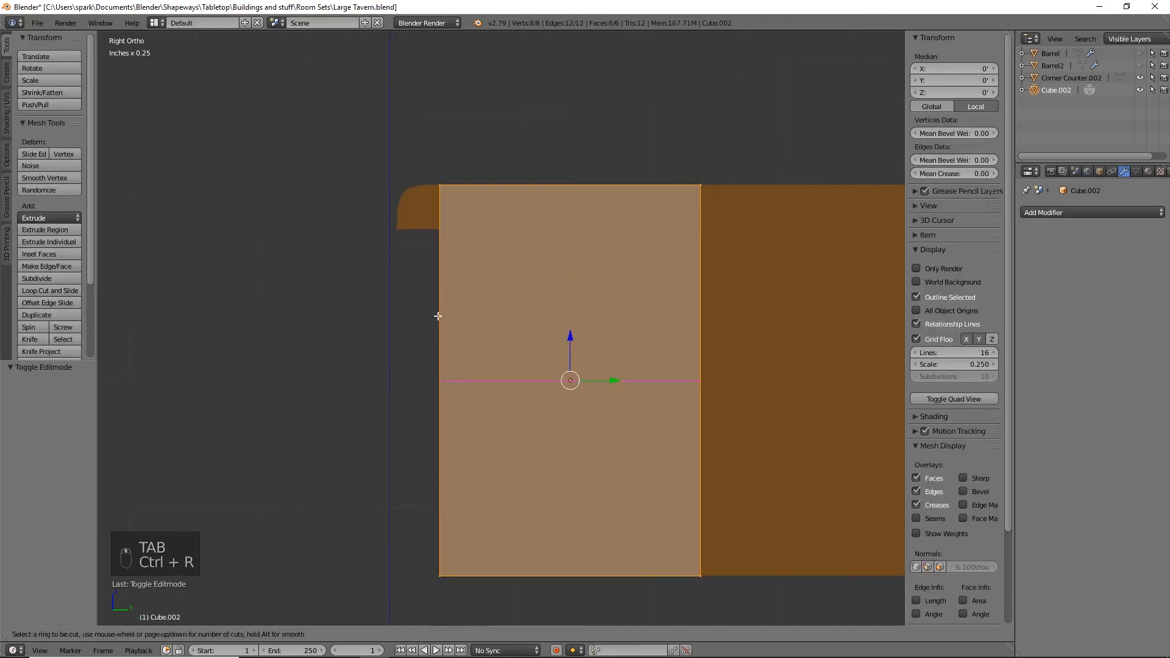
left_click(439, 316)
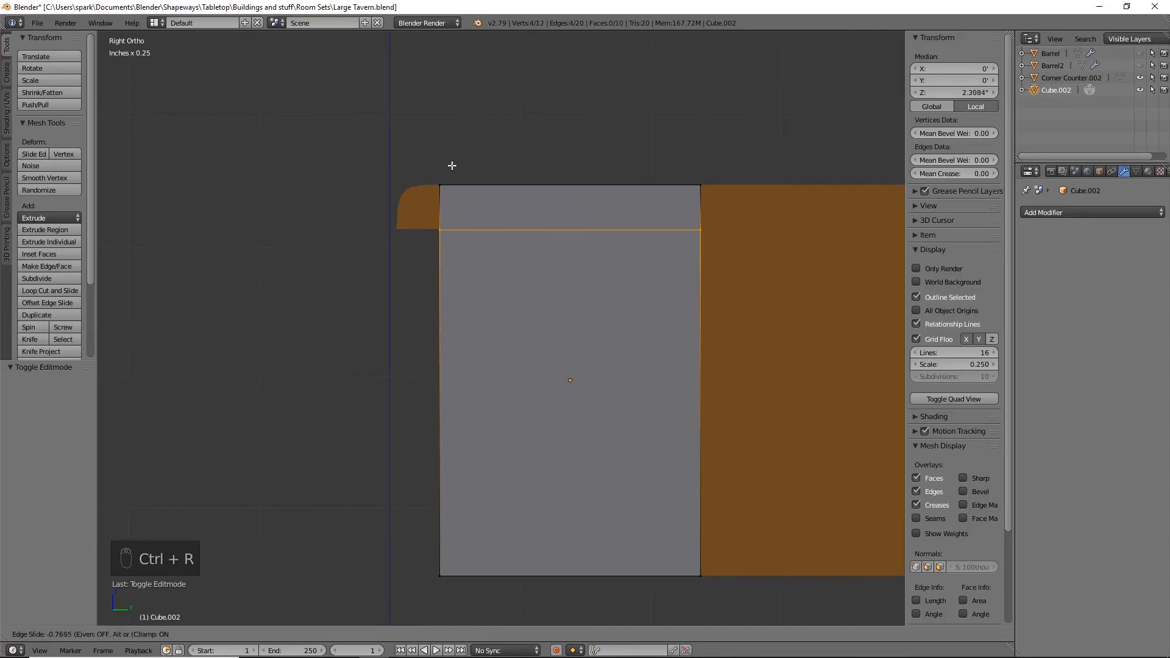
left_click(452, 165)
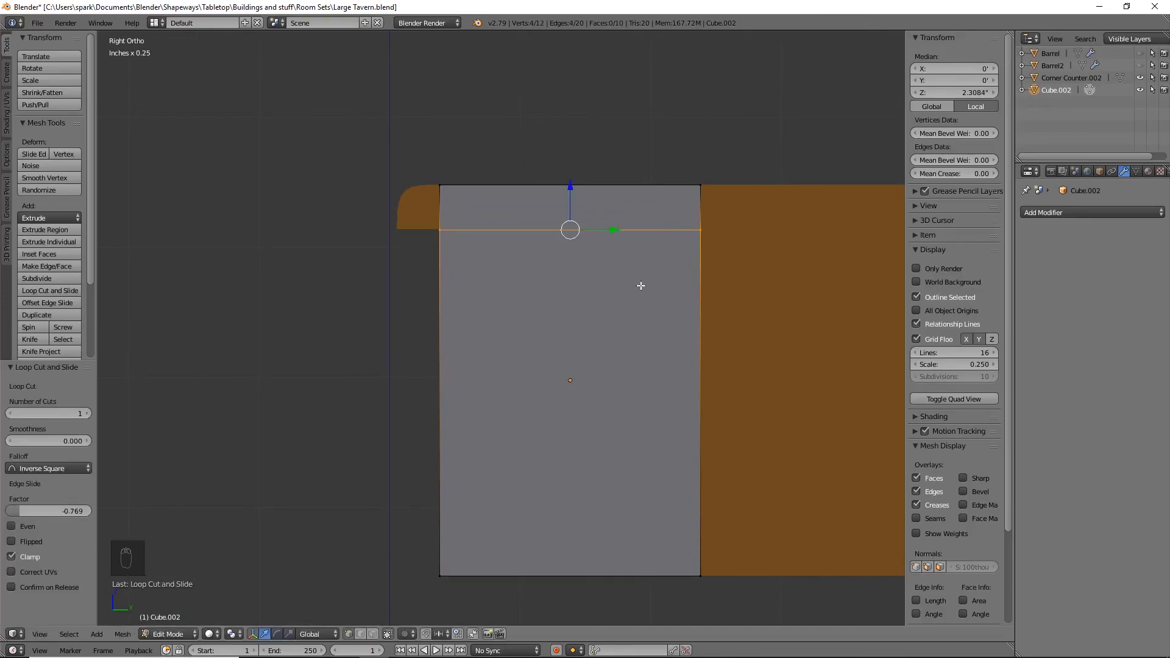
Extrude the narrow upper front face about 82 thou outward along Y to match the counter's overhang
middle_click_drag(549, 290, 572, 321)
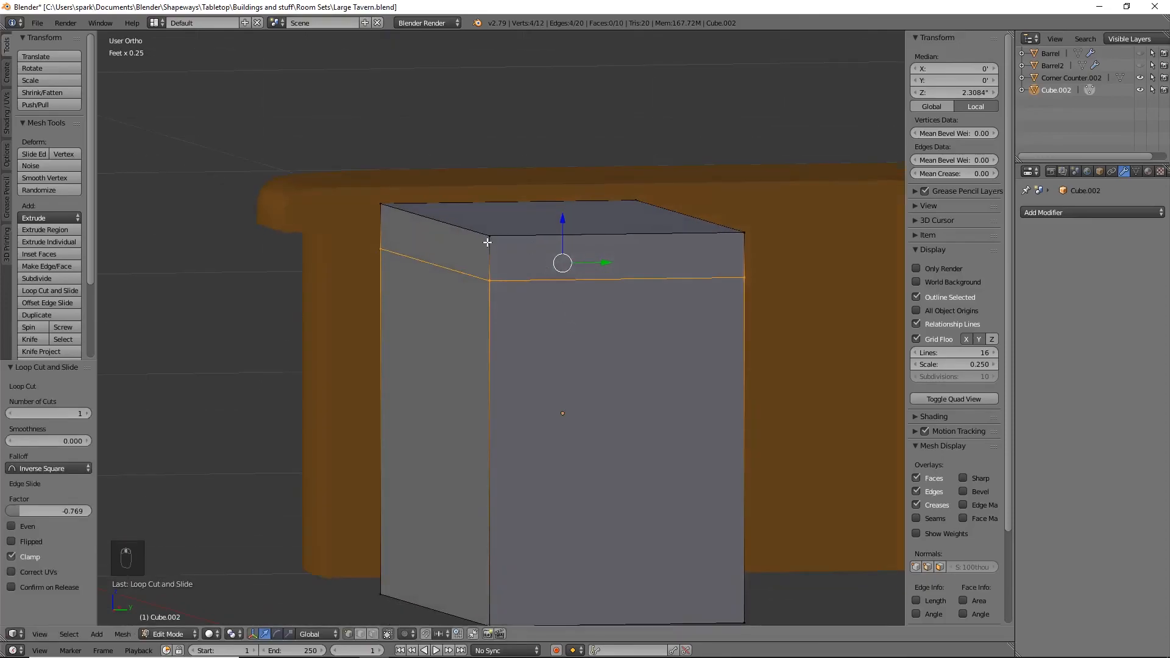
key("a")
key("b")
left_click_drag(323, 170, 536, 332)
key("KP_3")
key("e")
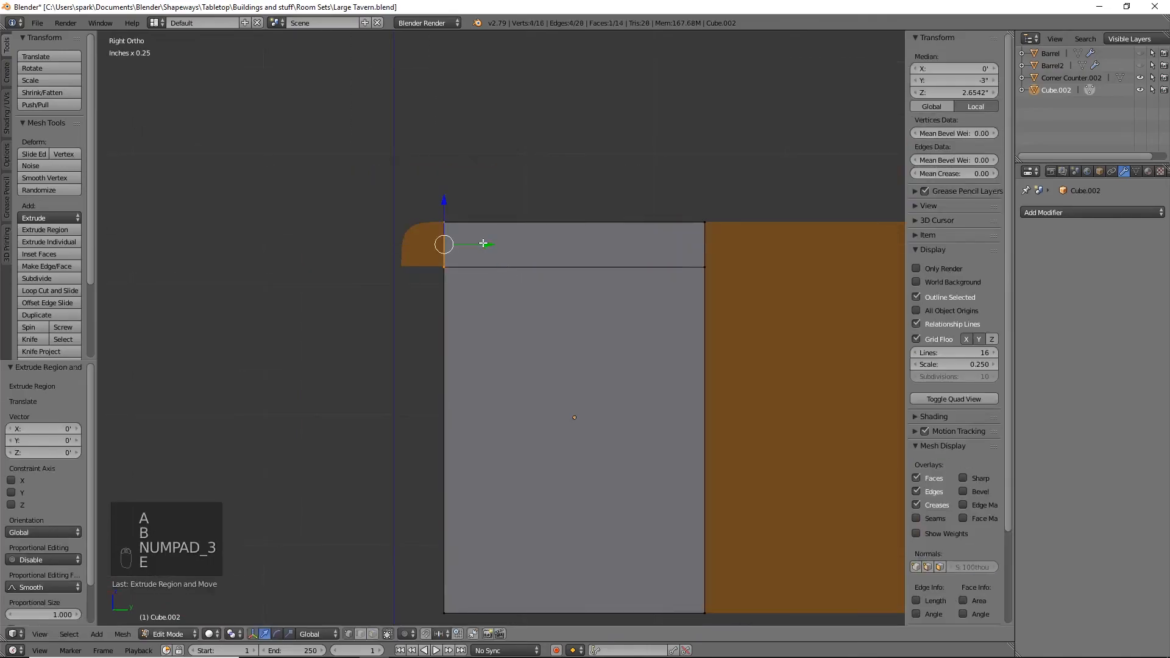
left_click(444, 246)
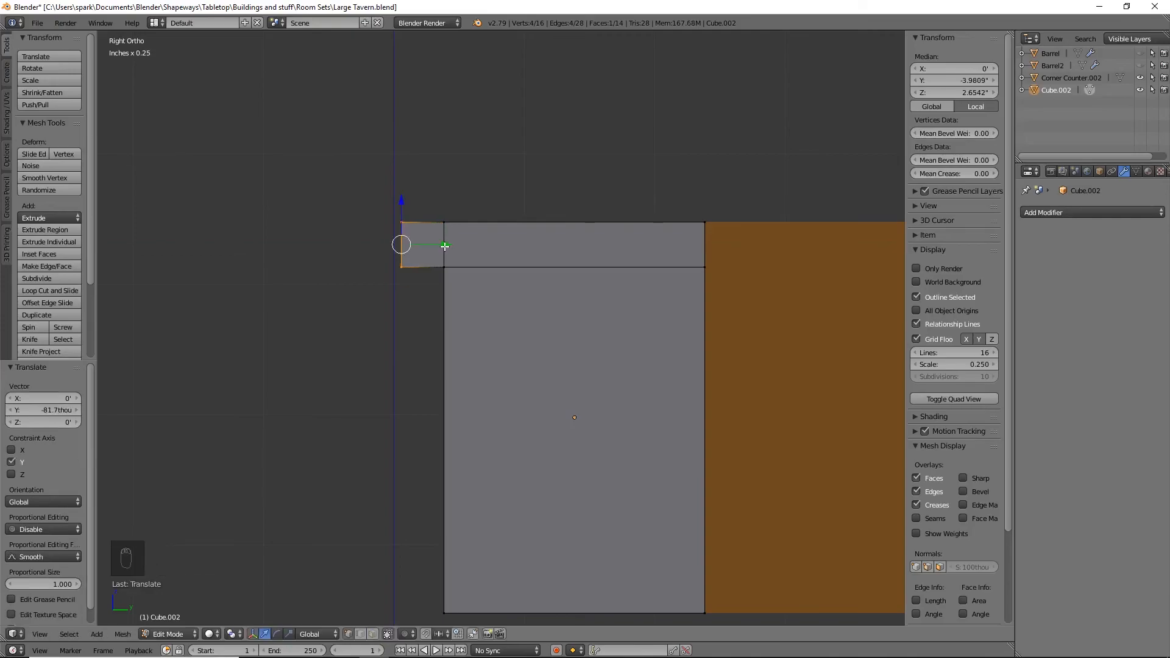
Add a Subdivision Surface modifier to the block with 3 view subdivisions
left_click(1105, 211)
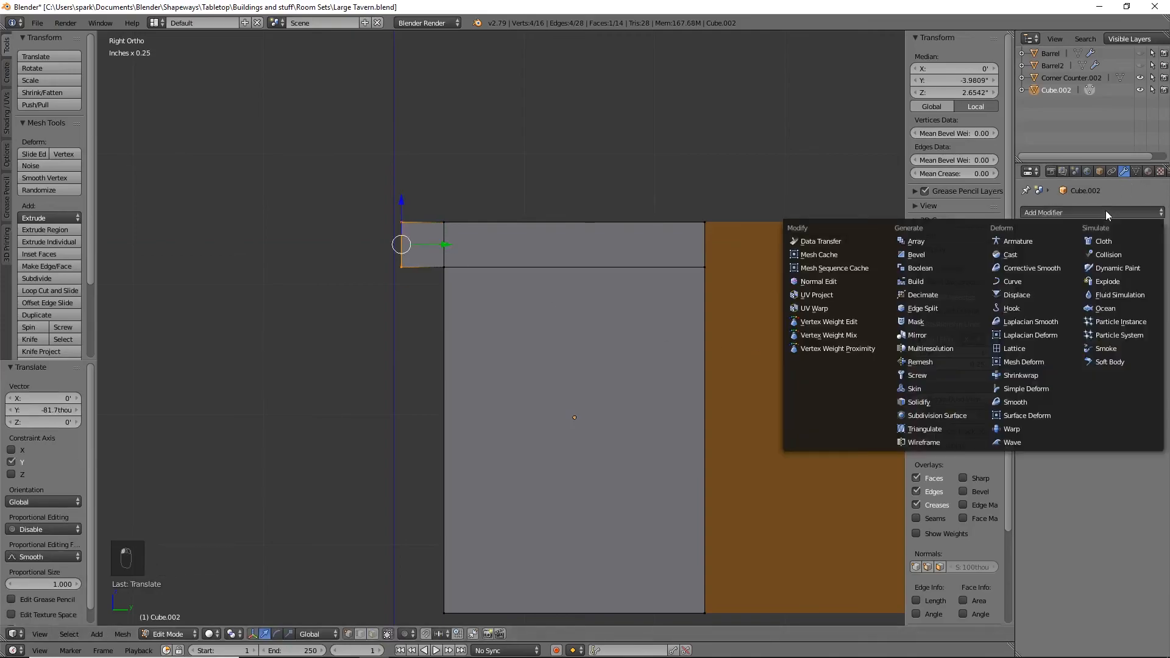
left_click(916, 415)
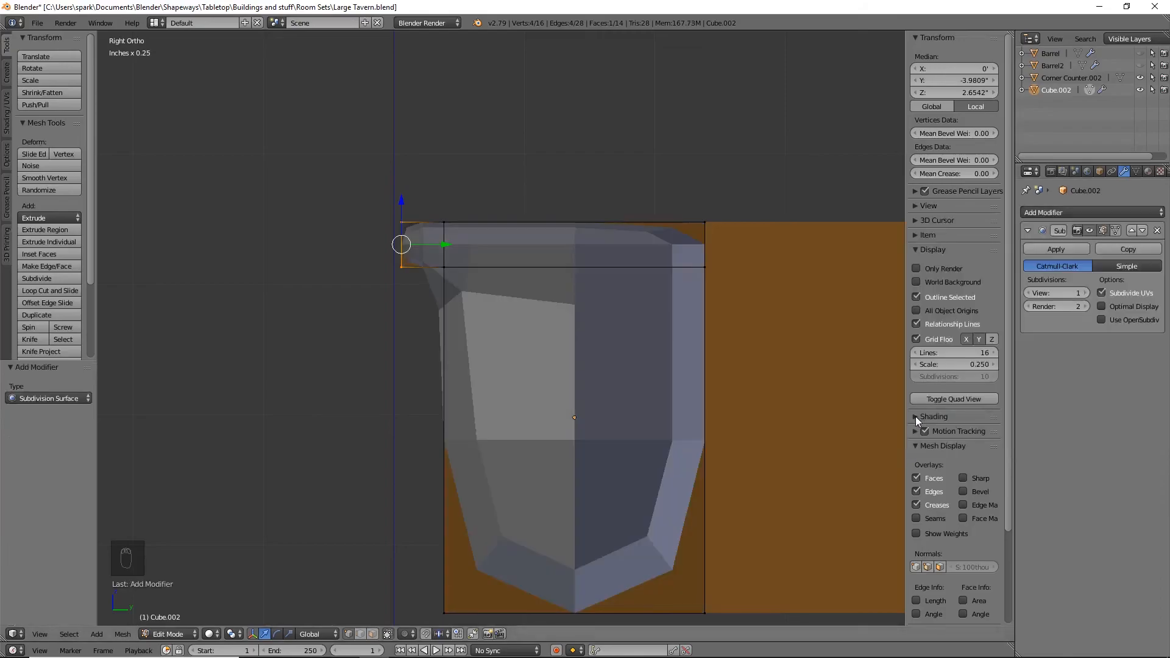
left_click(1086, 294)
left_click(1087, 294)
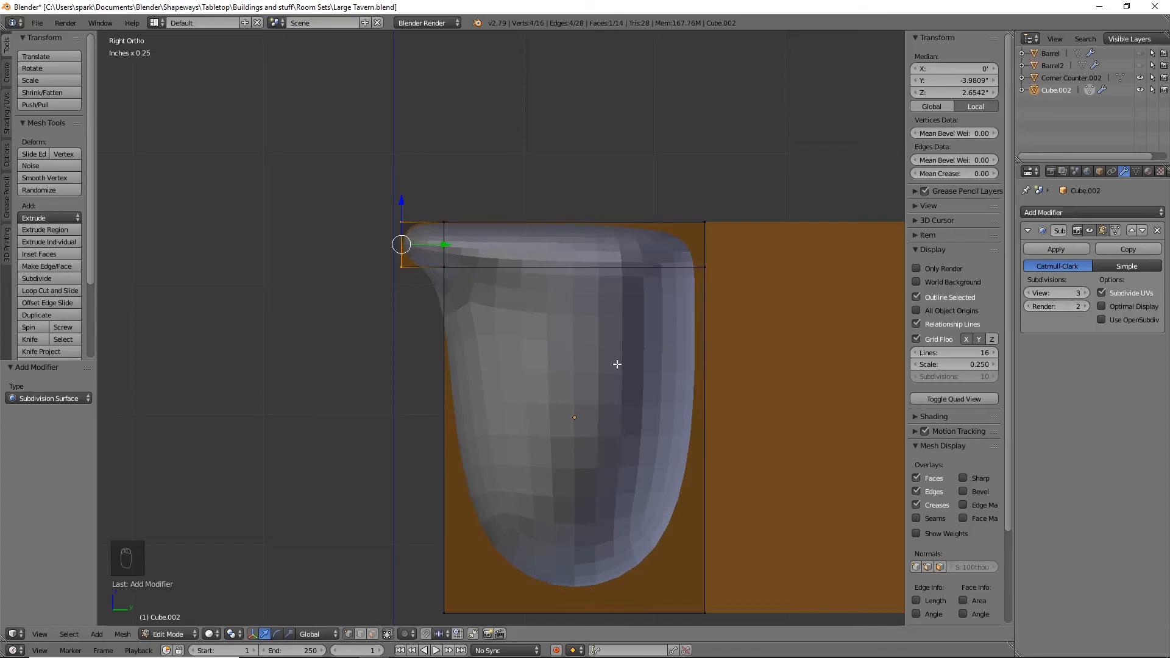
Crease the block's edges fully to 1, leaving out the overhang's upper outer edge
key("a")
key("a")
key("a")
key("b")
middle_click_drag(367, 168, 444, 267)
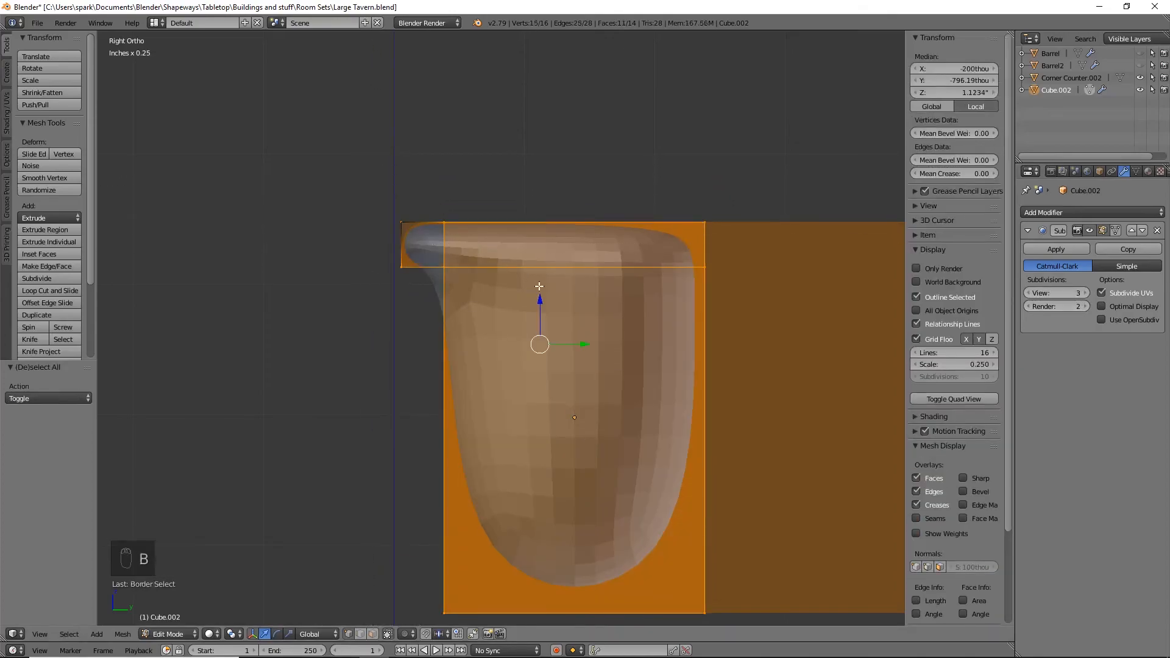
key("z")
key("b")
middle_click_drag(386, 191, 444, 268)
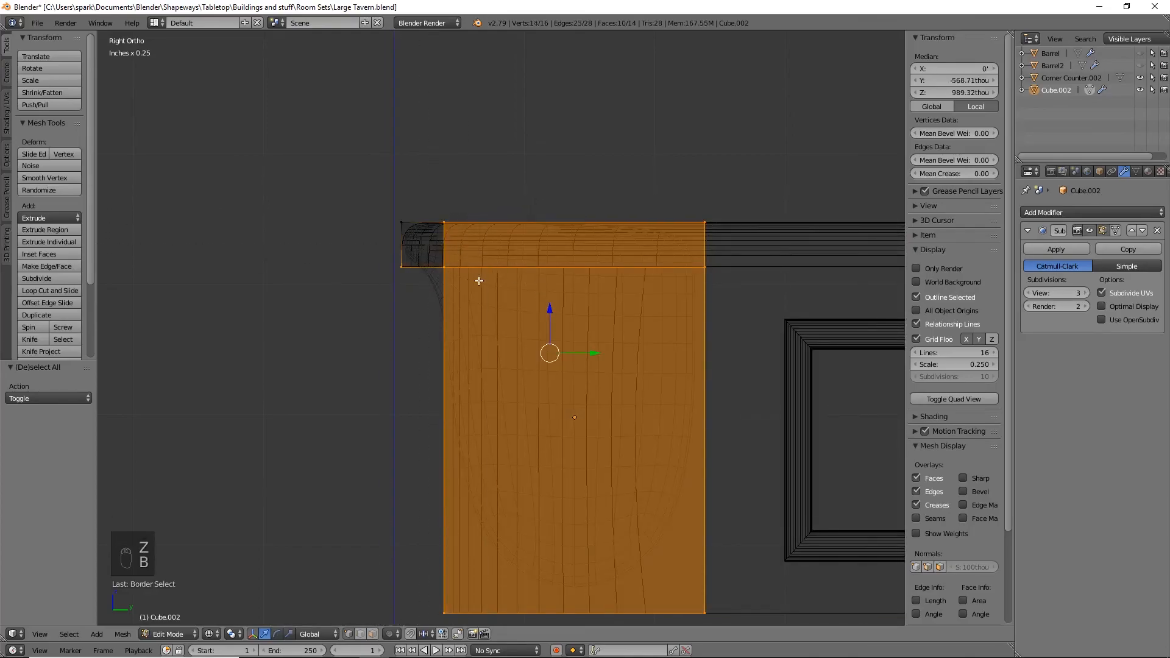
key("shift+e")
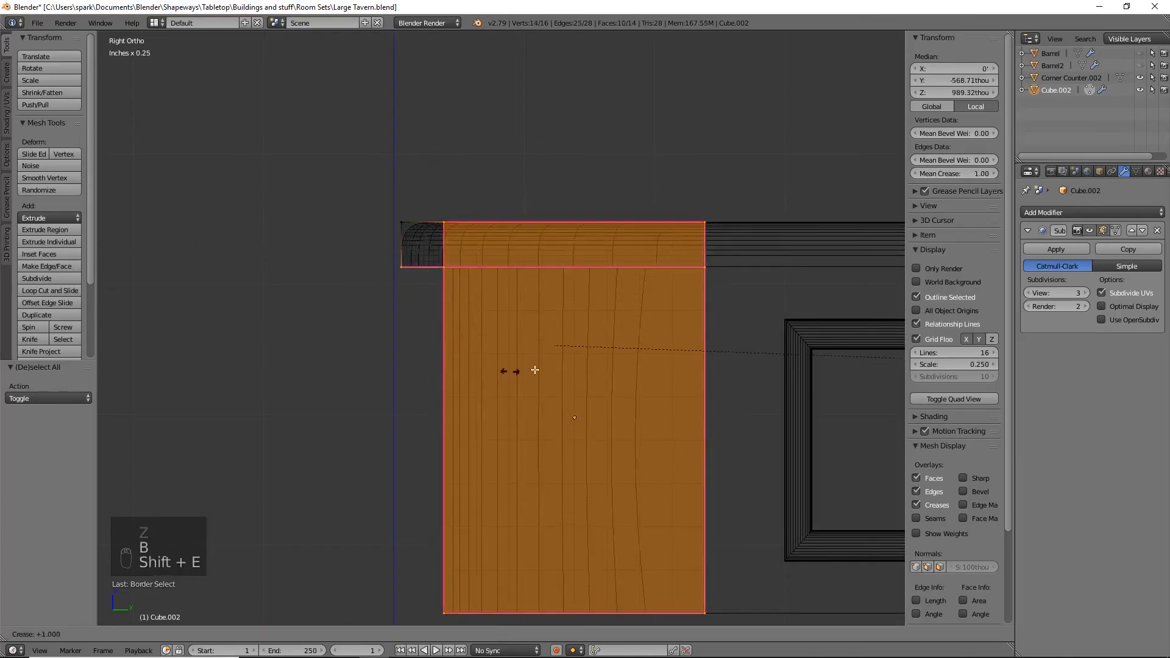
left_click(518, 373)
key("z")
Crease the short vertical edges at both ends of the overhanging lip fully to 1
middle_click_drag(402, 384, 659, 414)
scroll(610, 402, "down", 4)
right_click(363, 308, "alt")
key("shift+e")
left_click(621, 328)
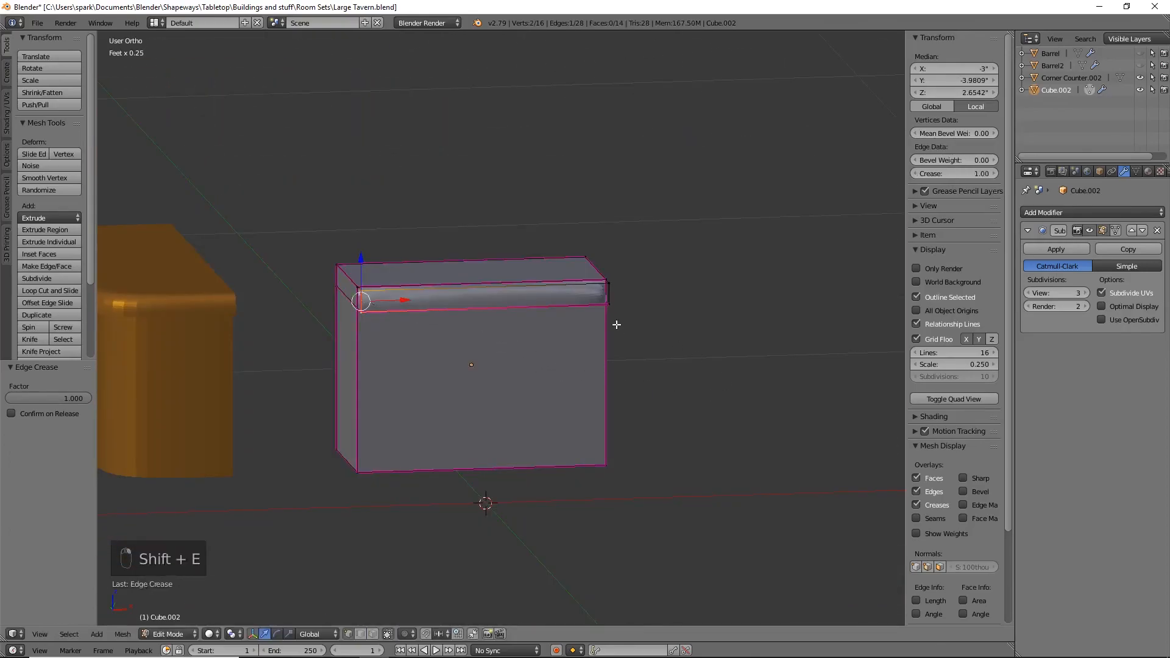
right_click(610, 294, "alt")
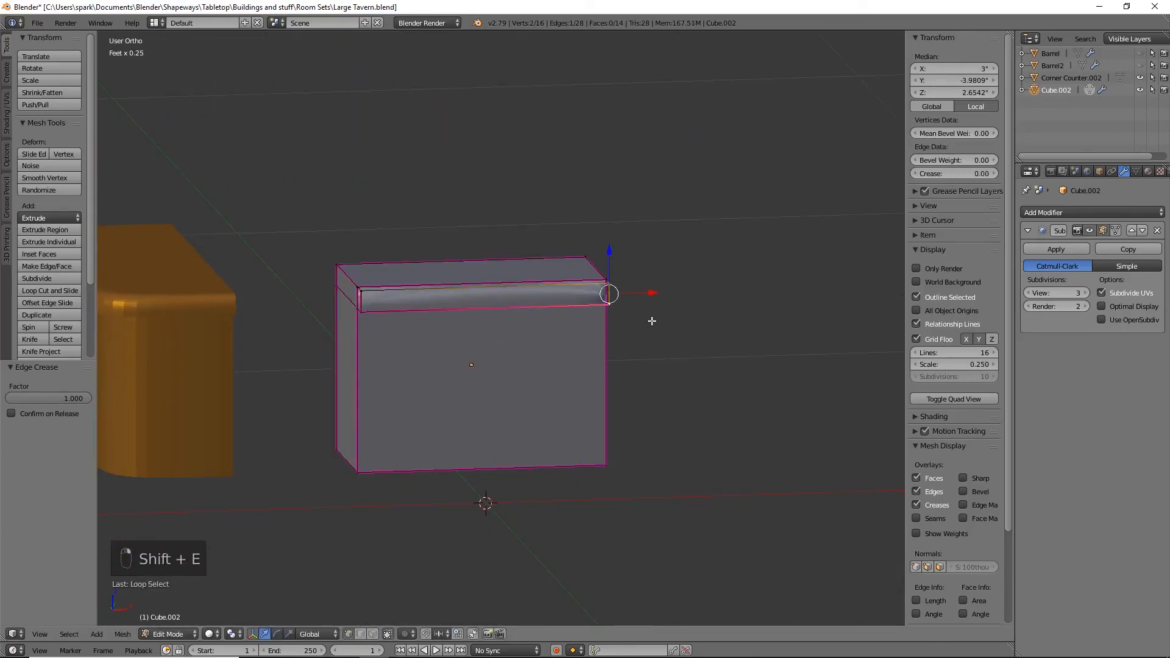
key("shift+e")
left_click(878, 436)
Crease the top side edges at both ends of the block, including along the lip, fully to 1
middle_click_drag(427, 365, 498, 369)
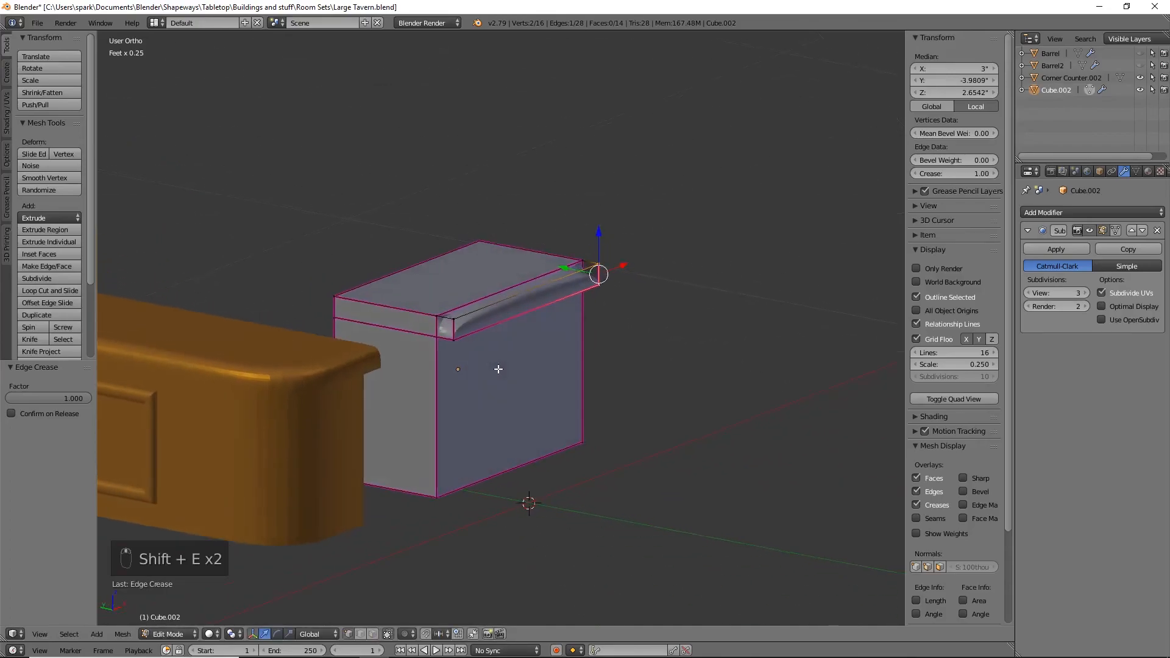
right_click(552, 367, "alt+shift")
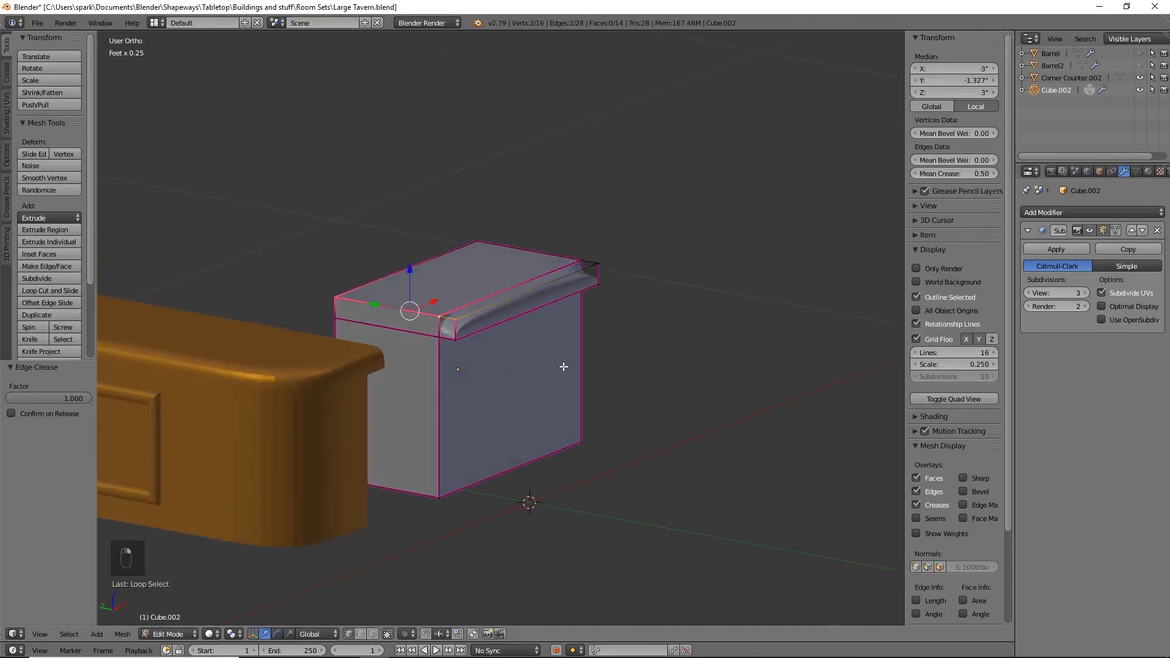
key("shift+e")
left_click(788, 473)
middle_click_drag(690, 378, 537, 384)
right_click(548, 311, "alt")
key("shift+e")
left_click(666, 390)
middle_click_drag(664, 423, 455, 400)
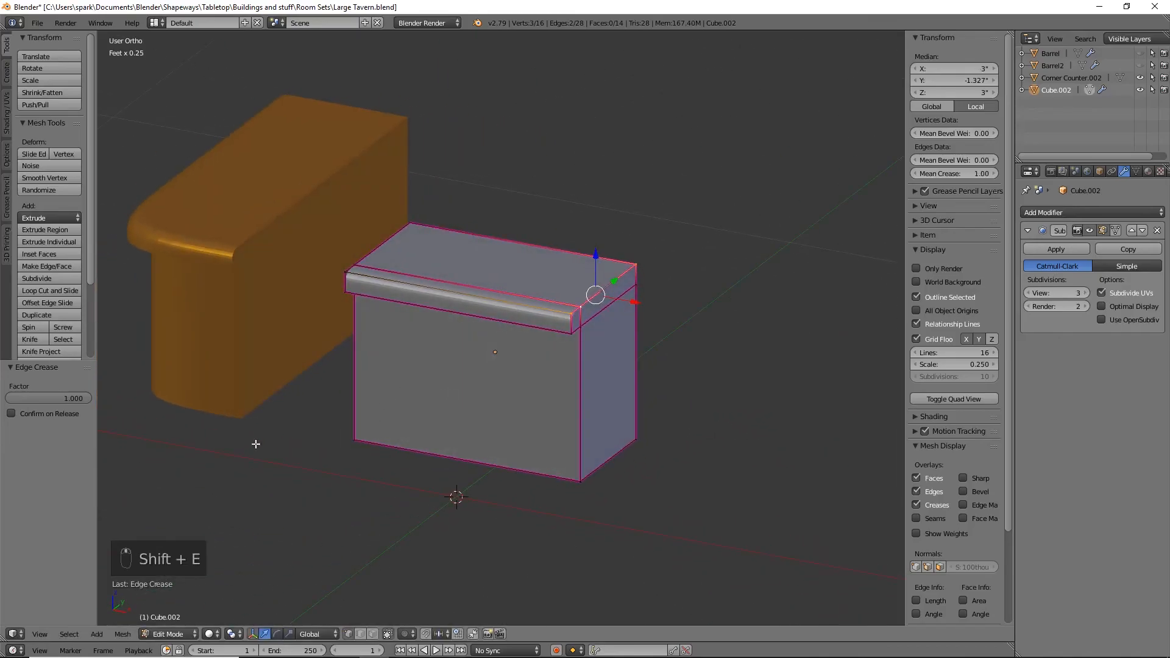
Move the existing bar counter to another layer, leaving only the new counter block in view
key("Tab")
right_click(243, 337)
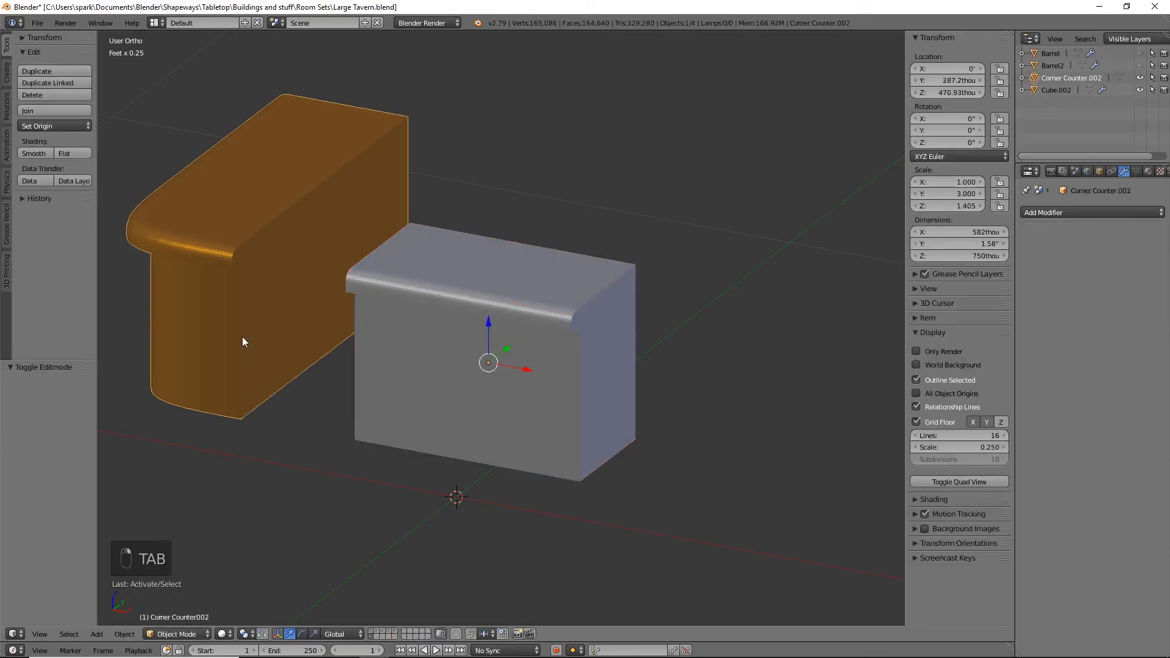
key("m")
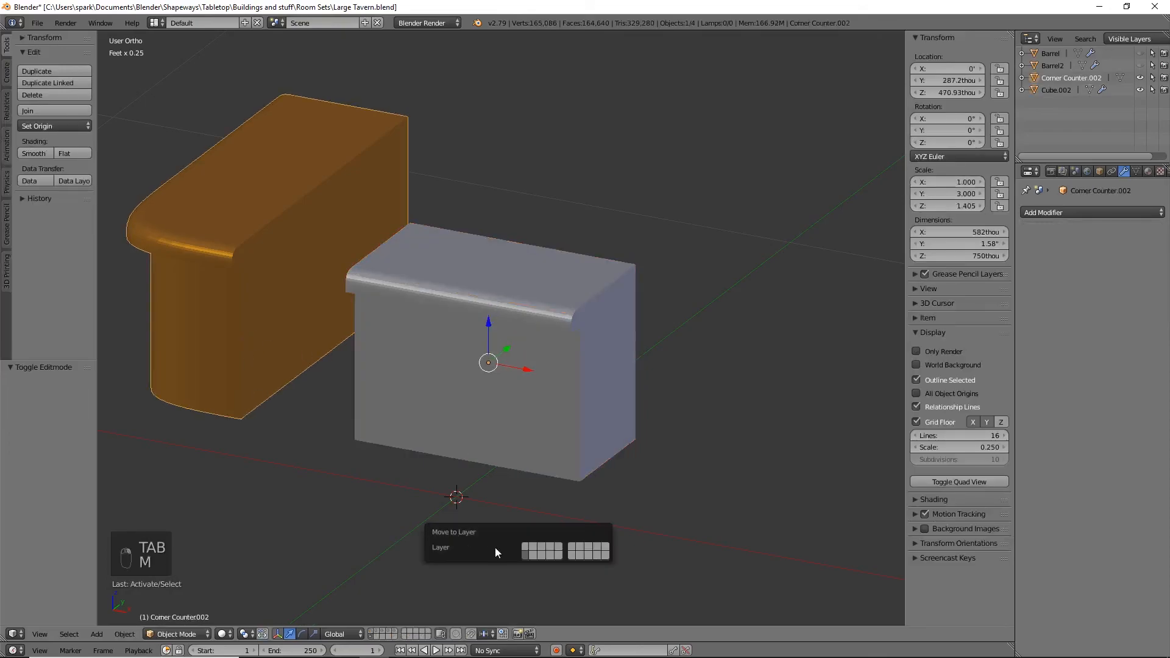
left_click(530, 547)
Add one centred vertical loop cut through the counter block, splitting it into equal halves
right_click(464, 454)
scroll(464, 457, "down", 4)
key("Tab")
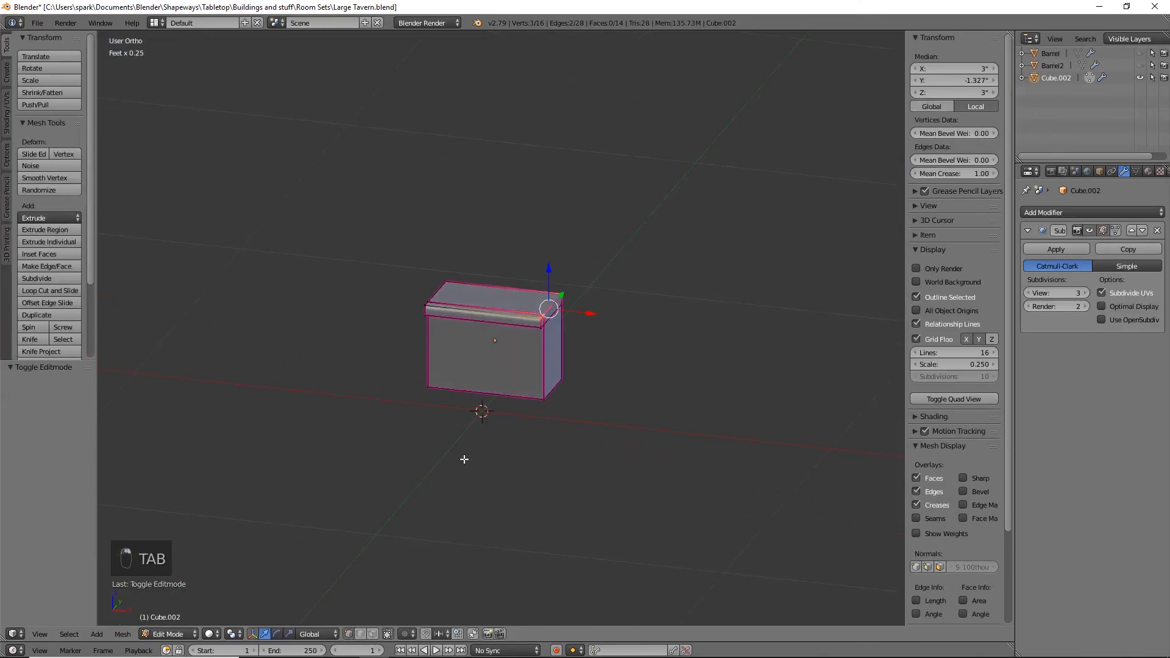
key("KP_1")
scroll(442, 439, "up", 7)
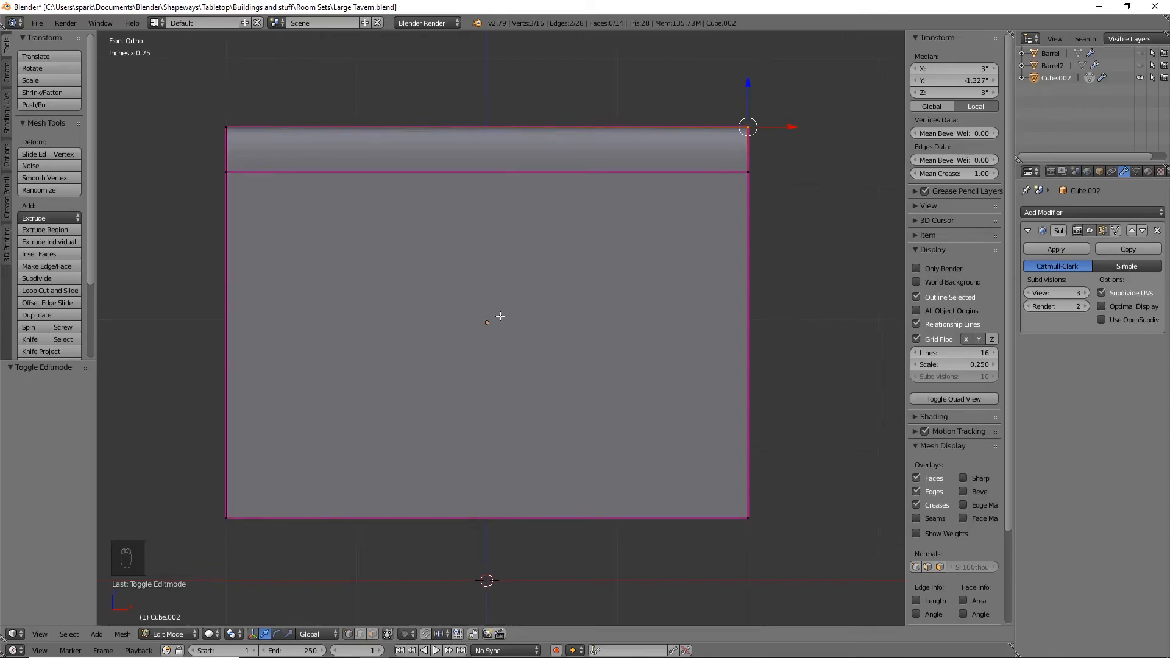
key("ctrl+r")
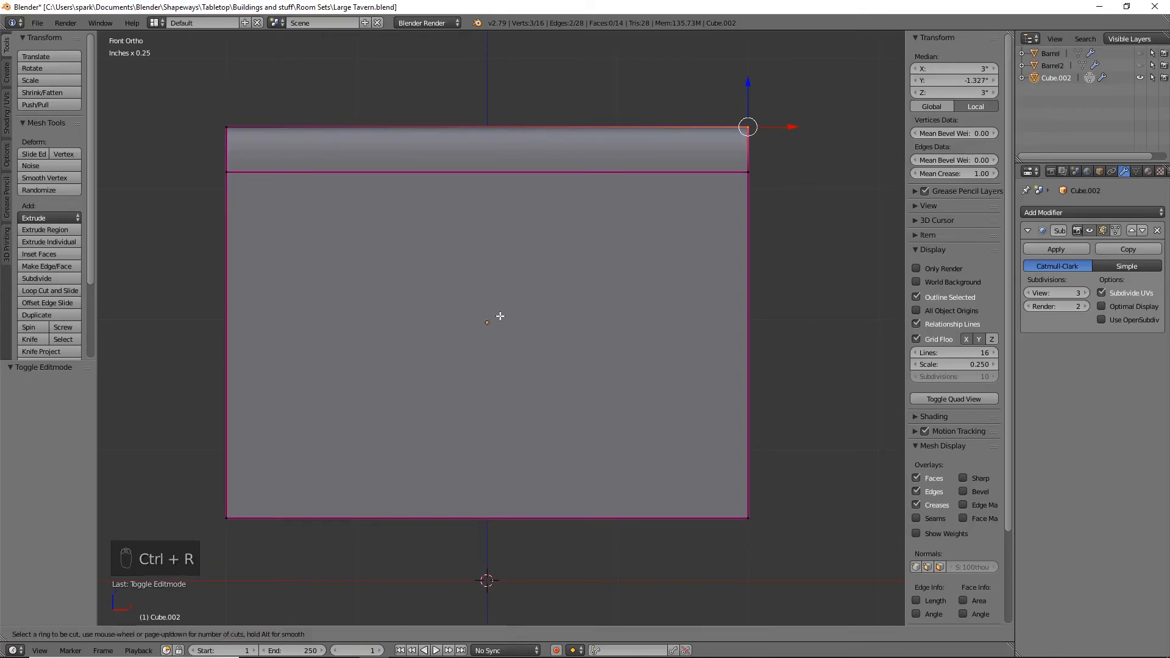
left_click(486, 141)
right_click(485, 141)
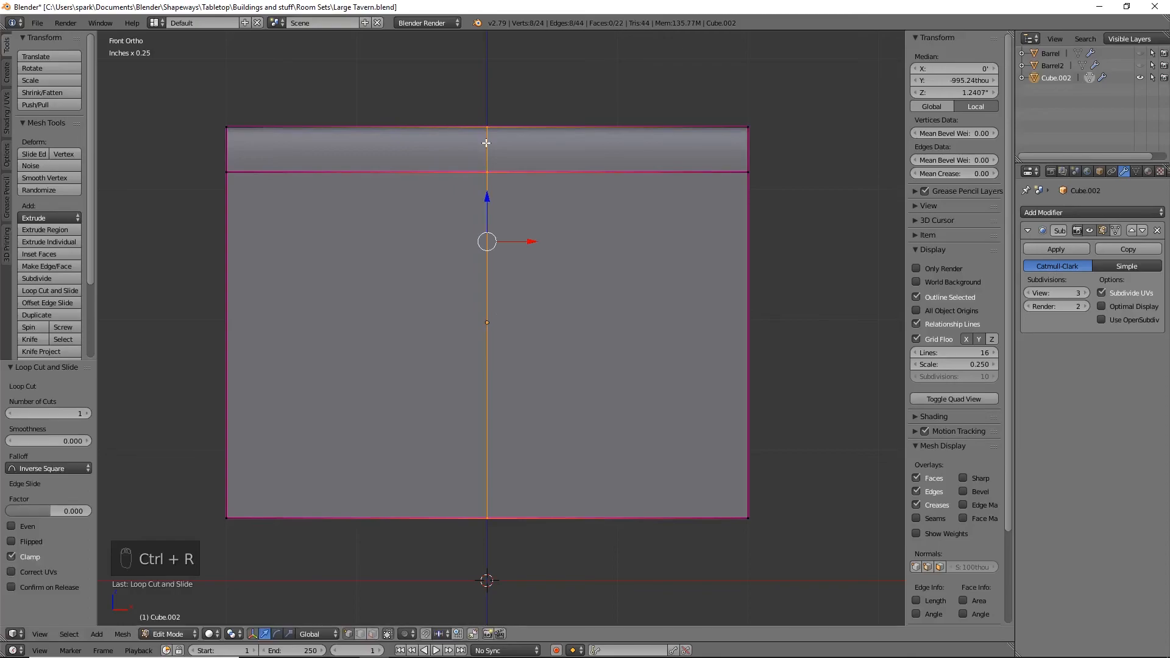
Delete the outer vertices of the block's half on the negative X side of the centre cut
key("z")
key("b")
right_click(198, 159)
key("a")
key("b")
left_click_drag(170, 92, 359, 545)
key("x")
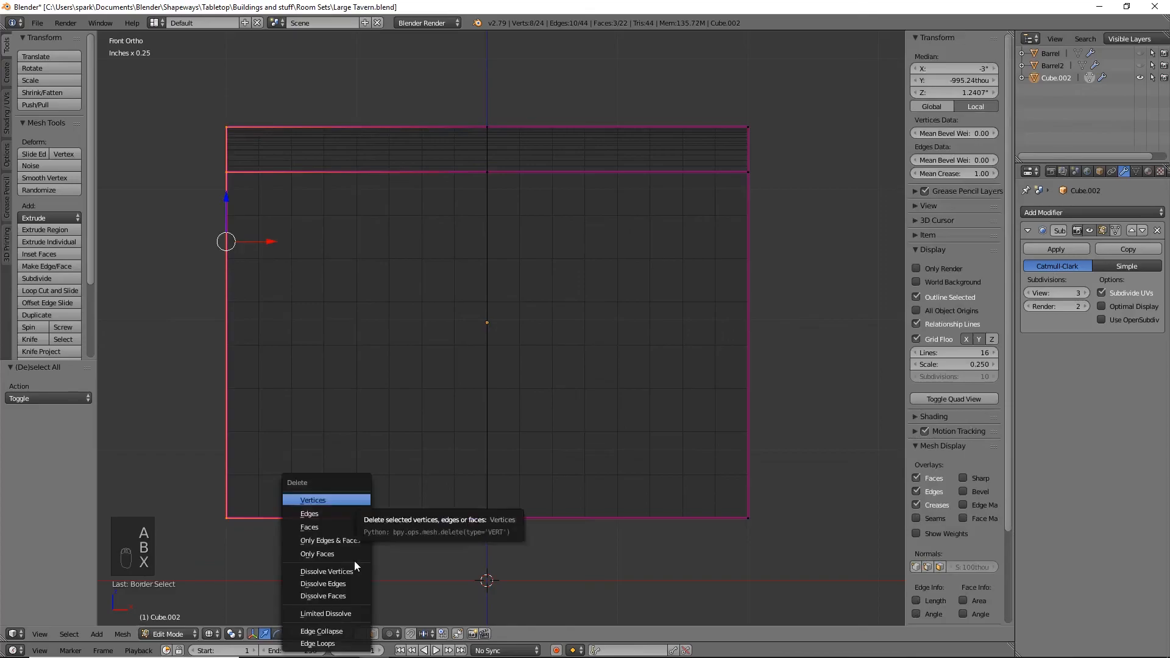
key("Return")
Add a Mirror modifier on the X axis with clipping, placed above the Subdivision Surface modifier
left_click(1111, 209)
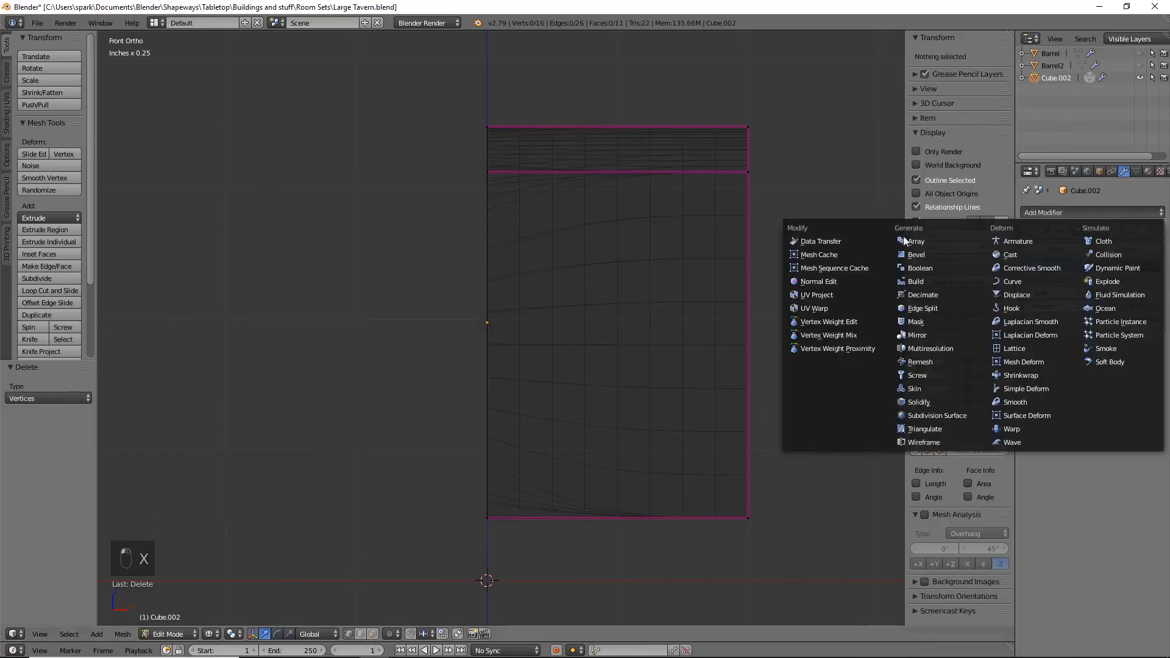
left_click(963, 335)
left_click(1131, 342)
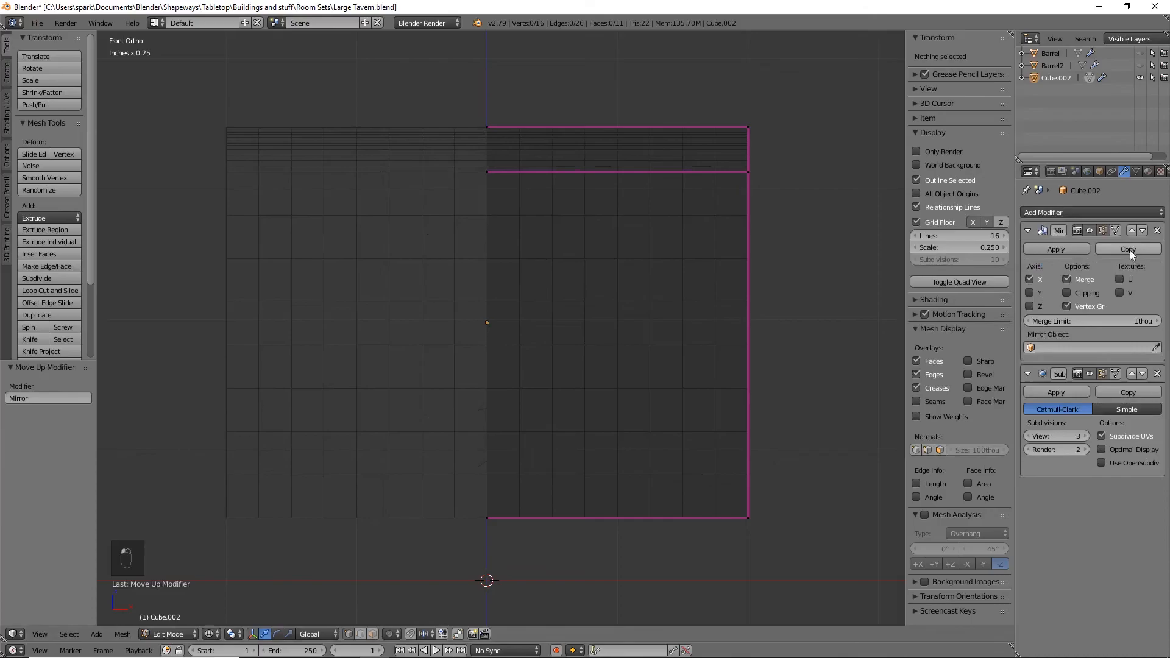
left_click(1142, 231)
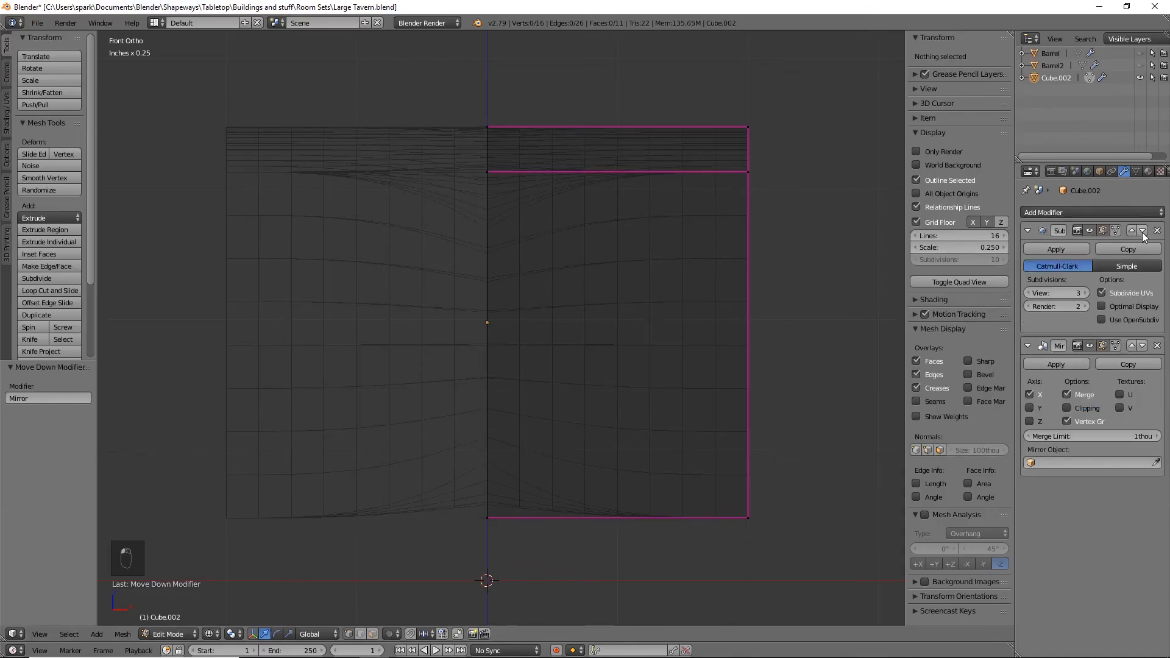
key("z")
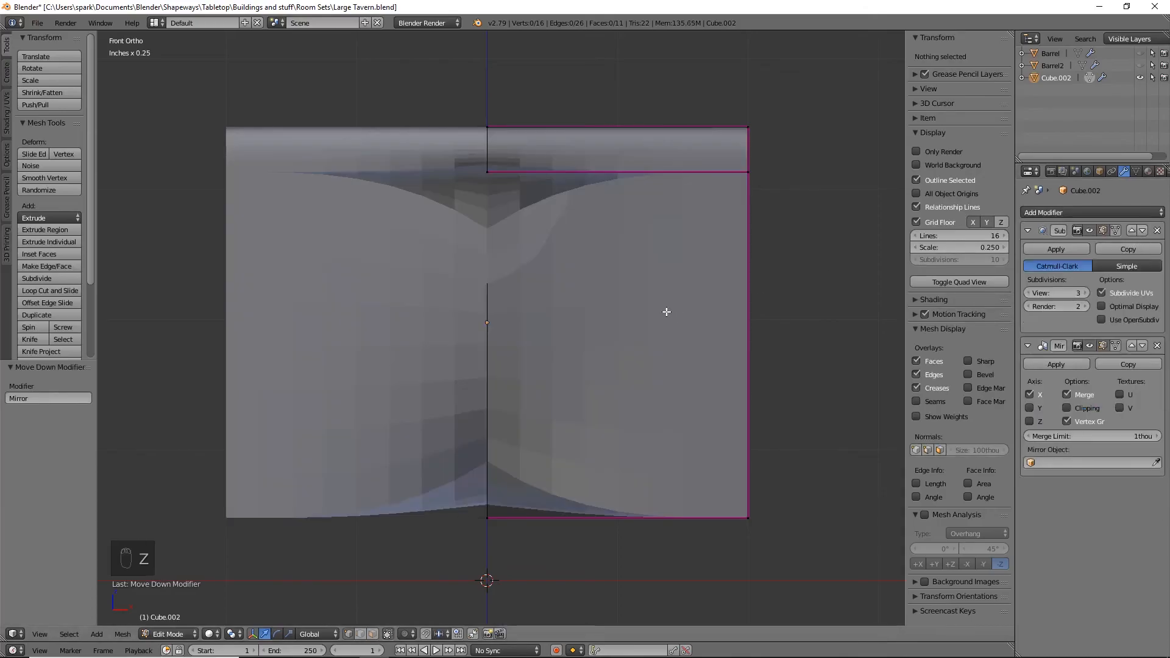
left_click(1131, 345)
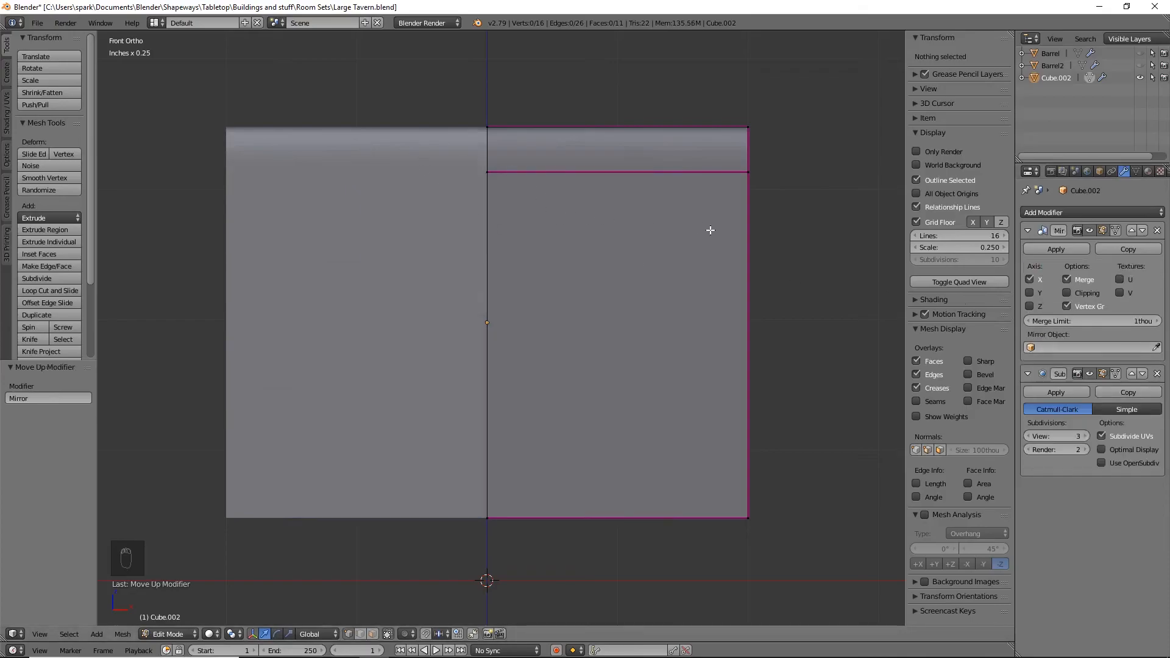
key("a")
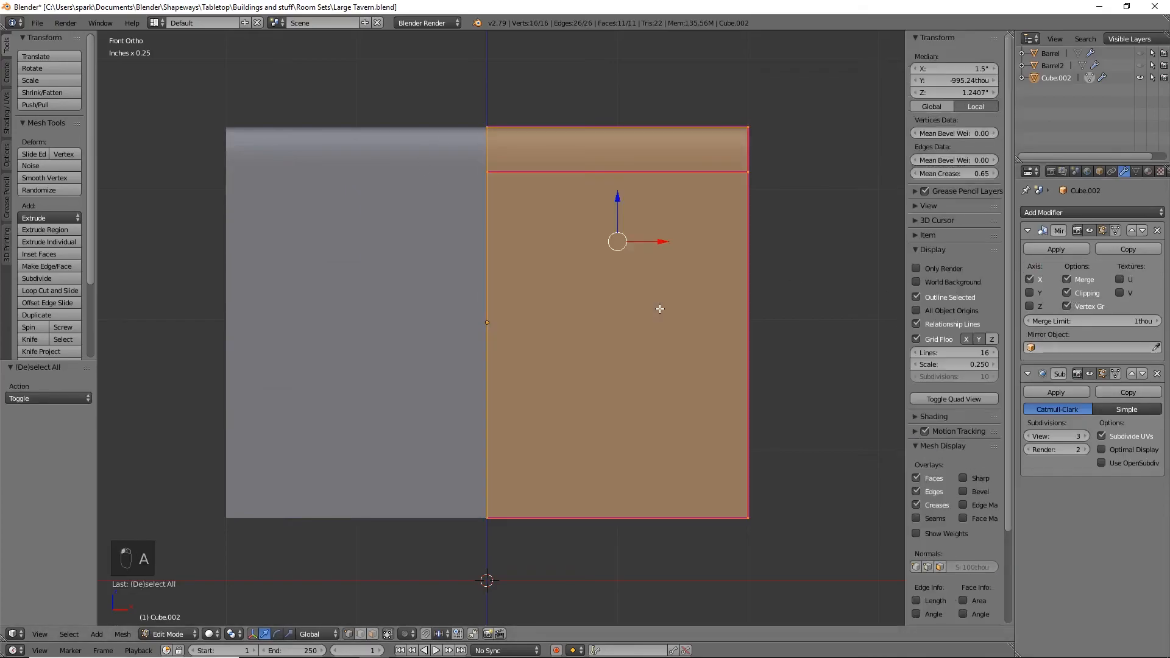
left_click_drag(666, 242, 727, 287)
right_click(726, 287)
middle_click_drag(727, 287, 686, 204)
key("KP_1")
Turn off mirror clipping and inset the front face below the overhang by extruding it in place and scaling it to 0.733
key("a")
right_click(608, 154, "alt")
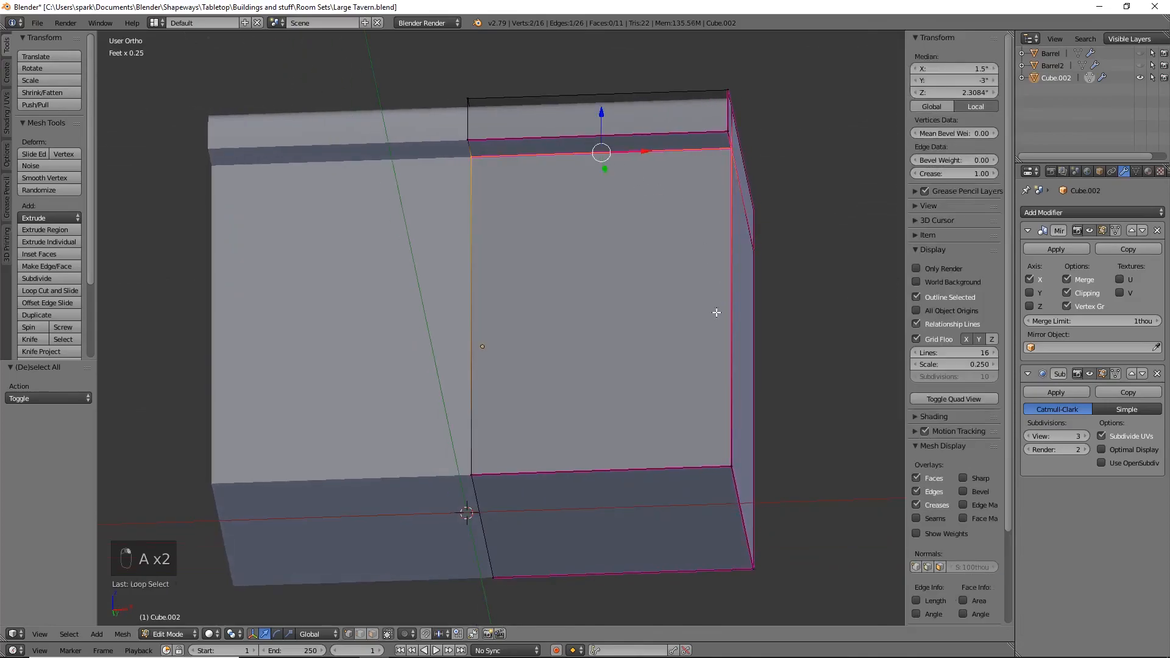
right_click(732, 467, "shift")
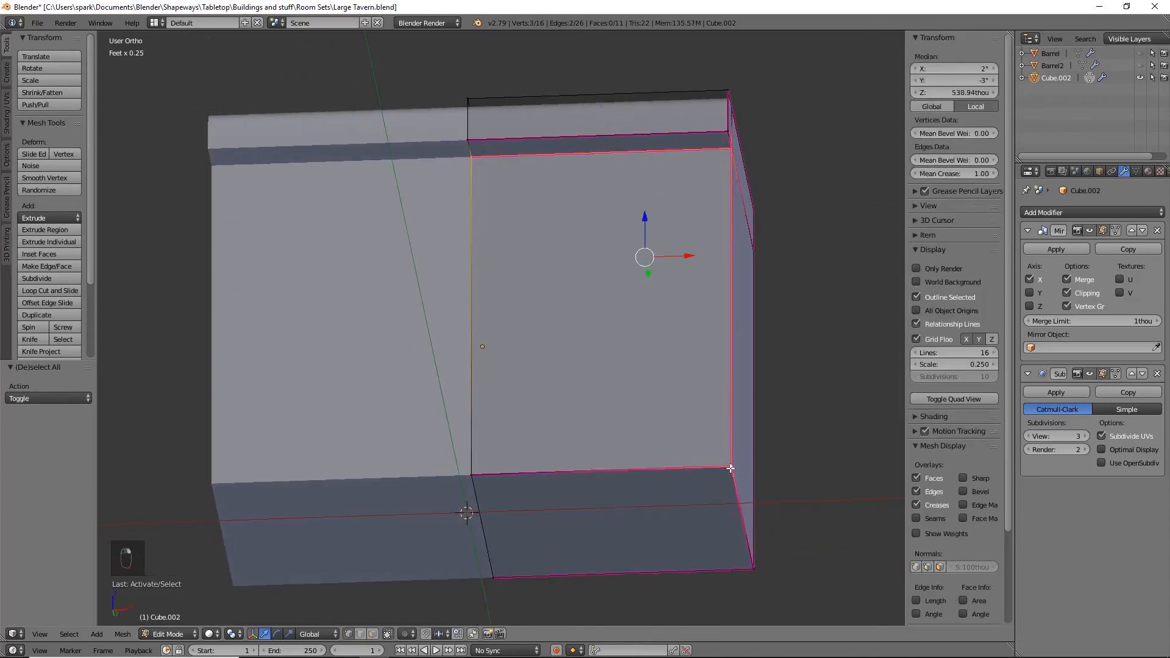
right_click(478, 474, "shift")
key("KP_1")
left_click(1066, 294)
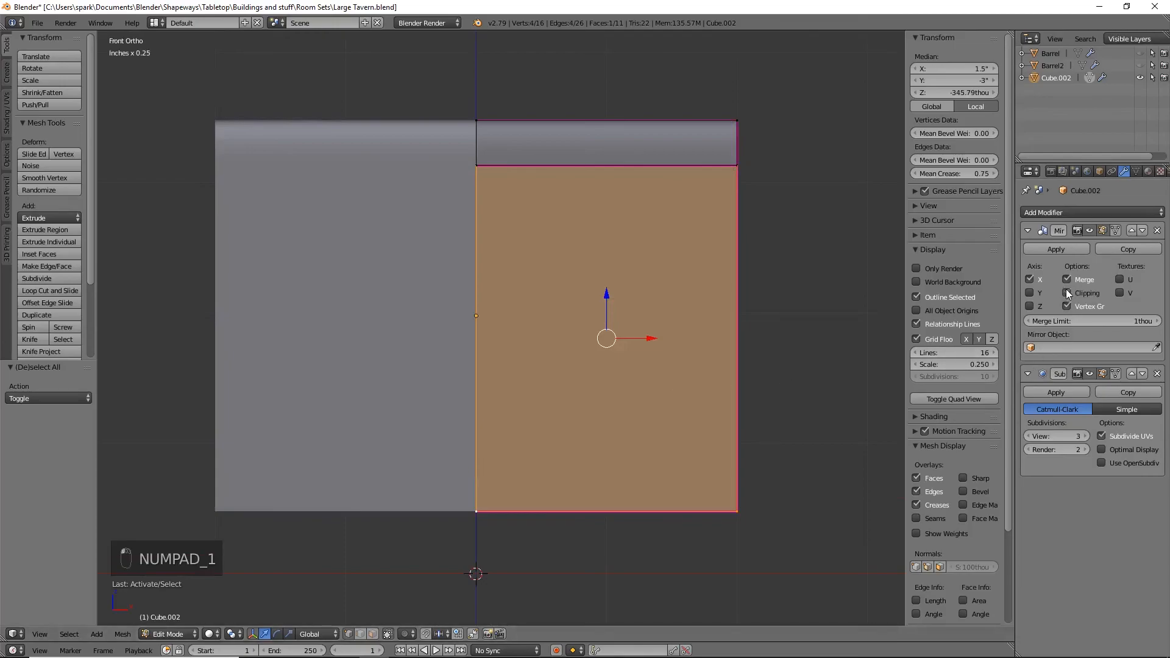
key("e")
right_click(702, 460)
key("s")
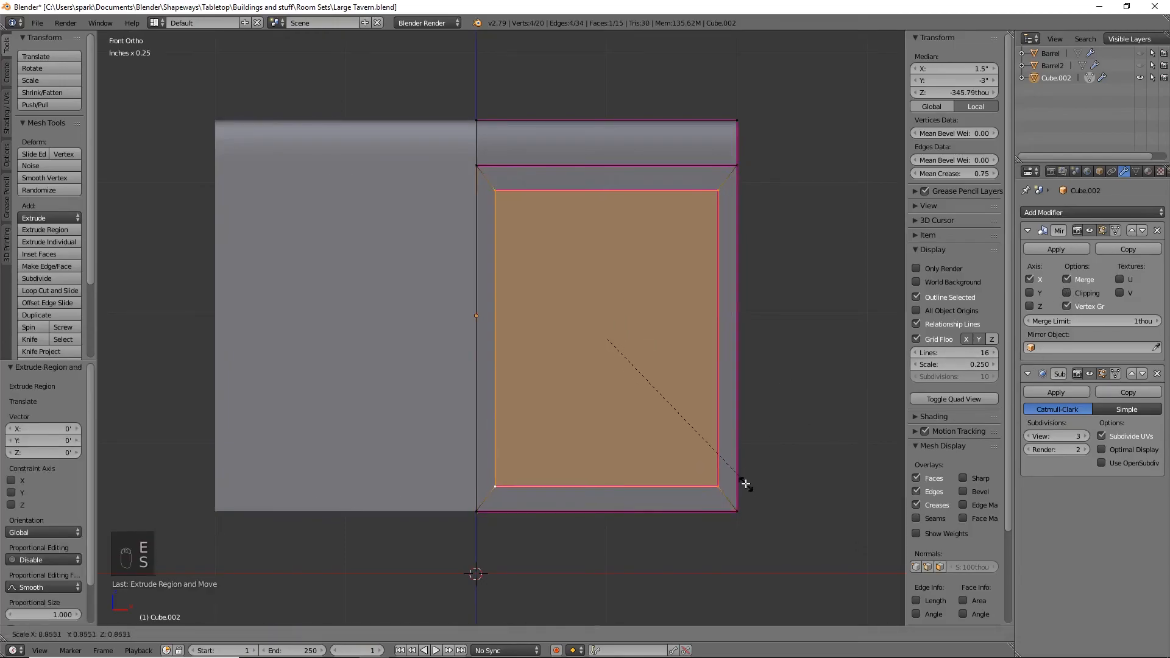
left_click(719, 468)
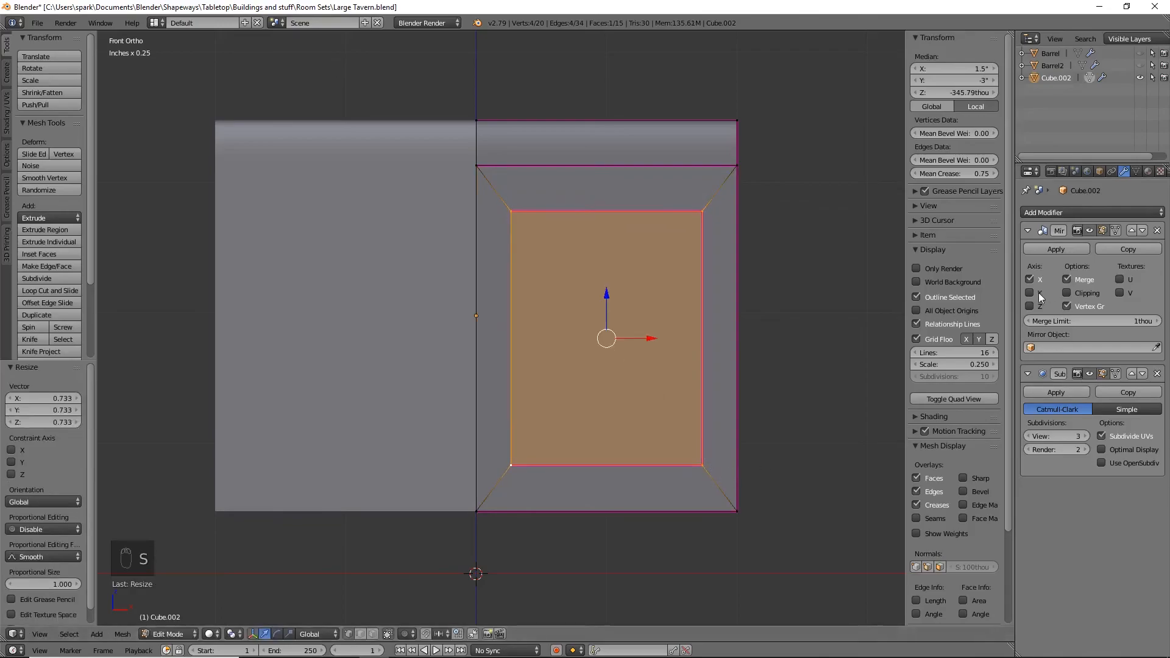
Turn mirror clipping back on and enlarge the inset front face by a factor of about 1.19
left_click(1067, 294)
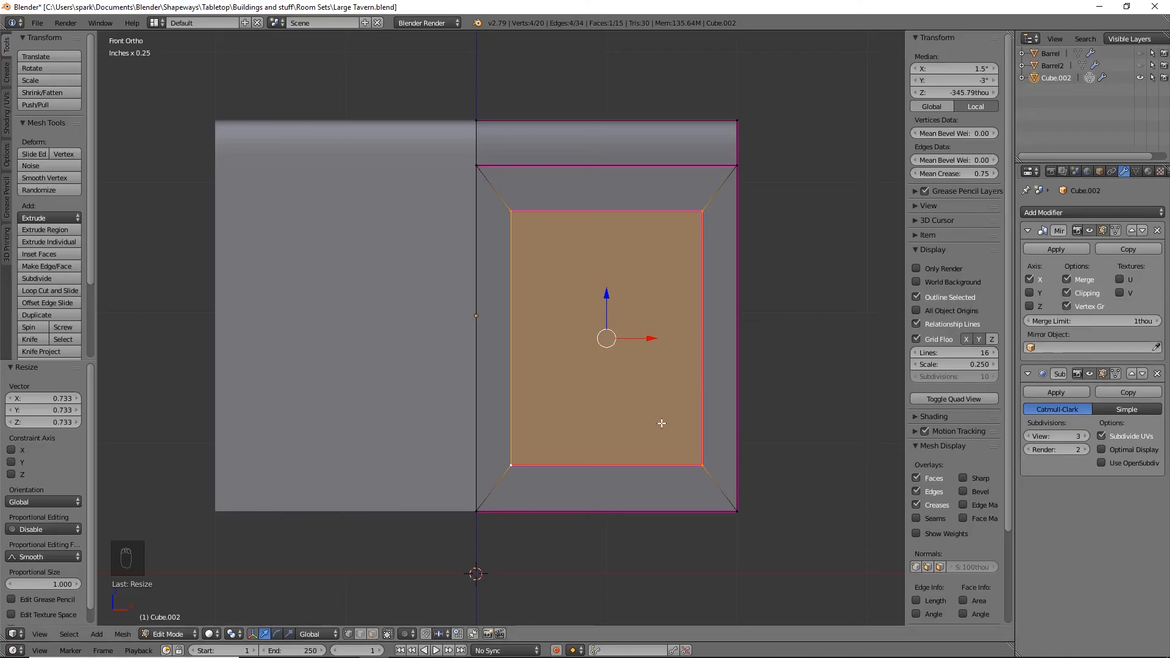
key("s")
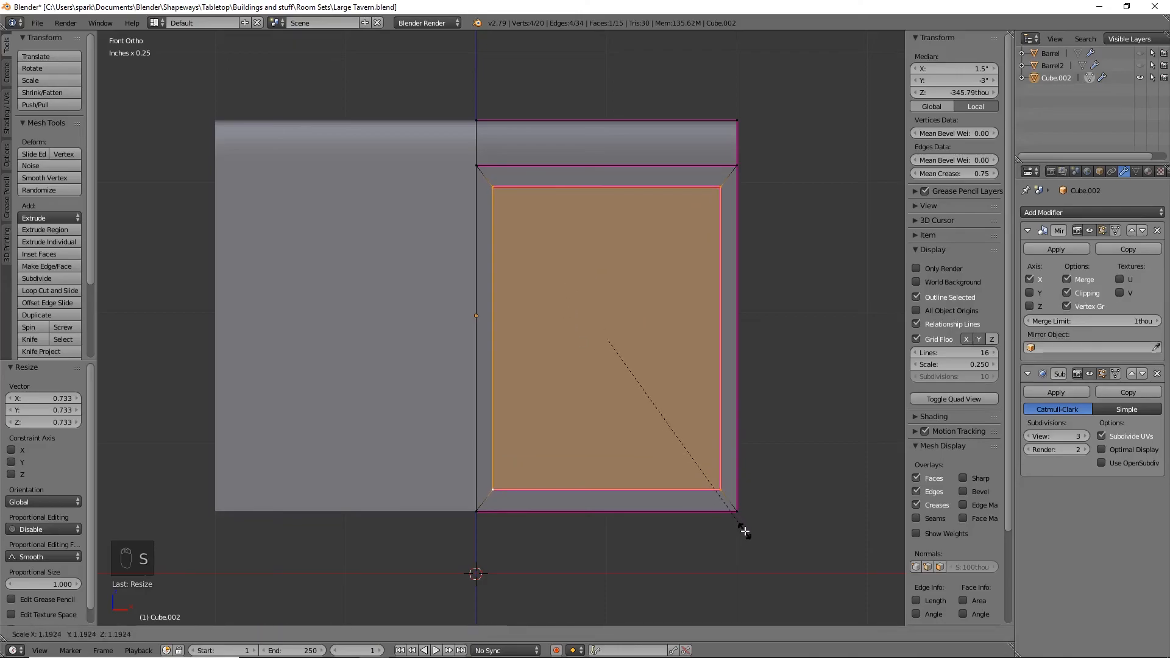
left_click(746, 532)
left_click_drag(652, 340, 654, 340)
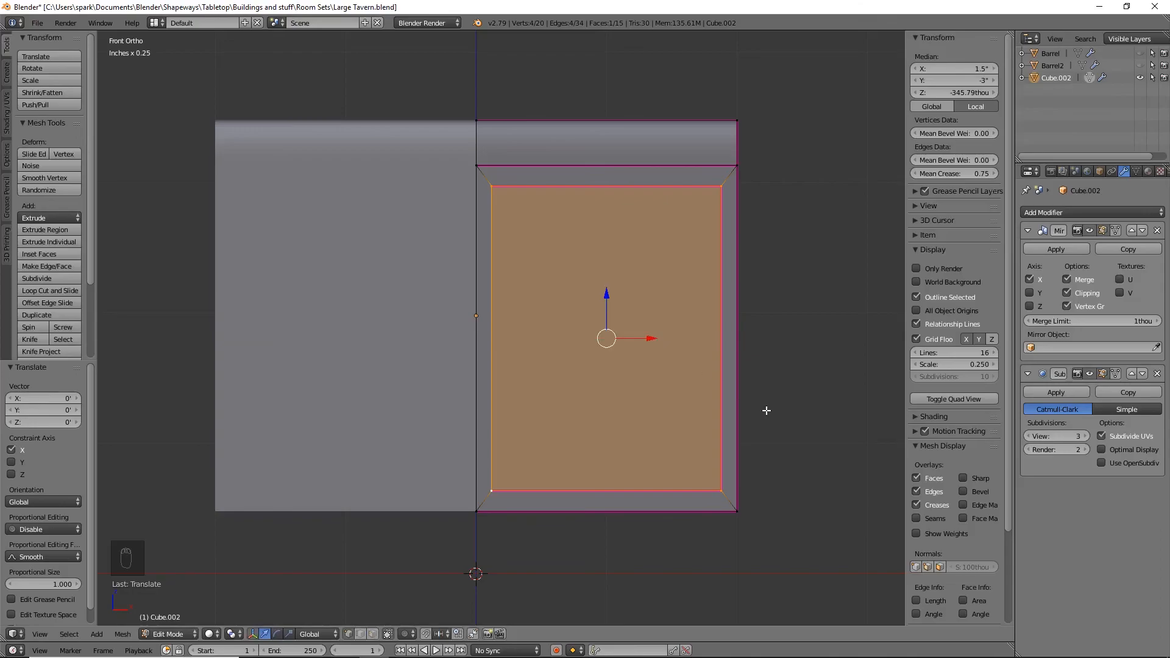
Extrude the inset front face outward along Y to -3.4484", forming a raised panel
key("KP_3")
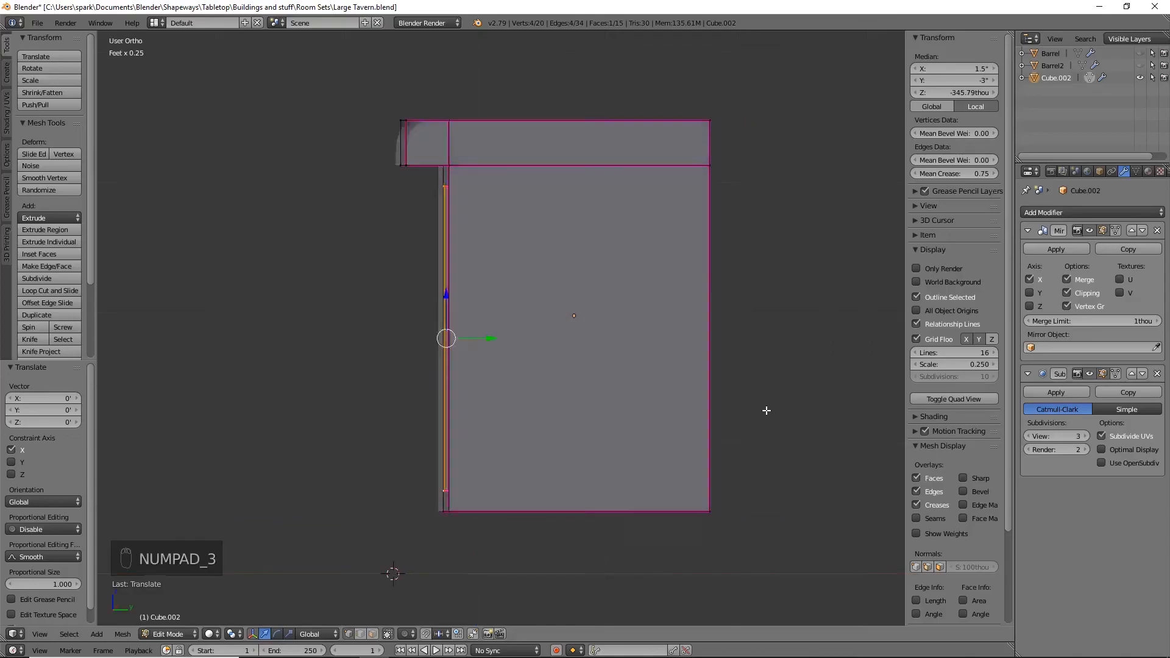
key("e")
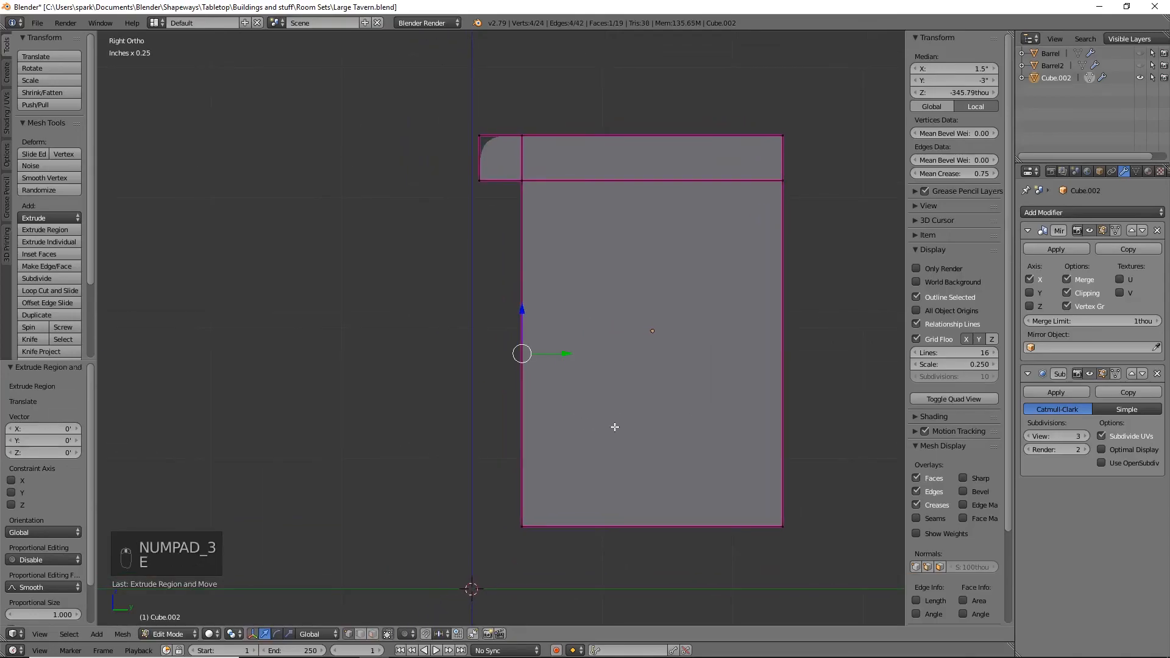
left_click(548, 346)
middle_click_drag(549, 347, 699, 386)
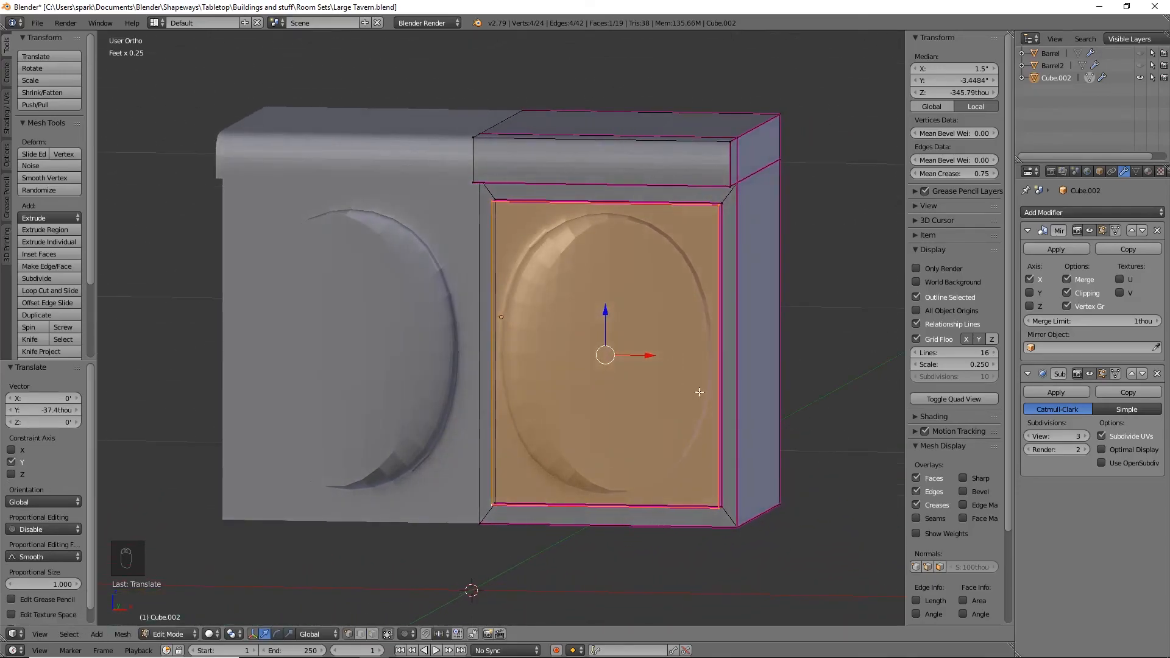
Crease the raised panel's front edges and the edges on its side nearest the mirror centre fully to 1
key("KP_1")
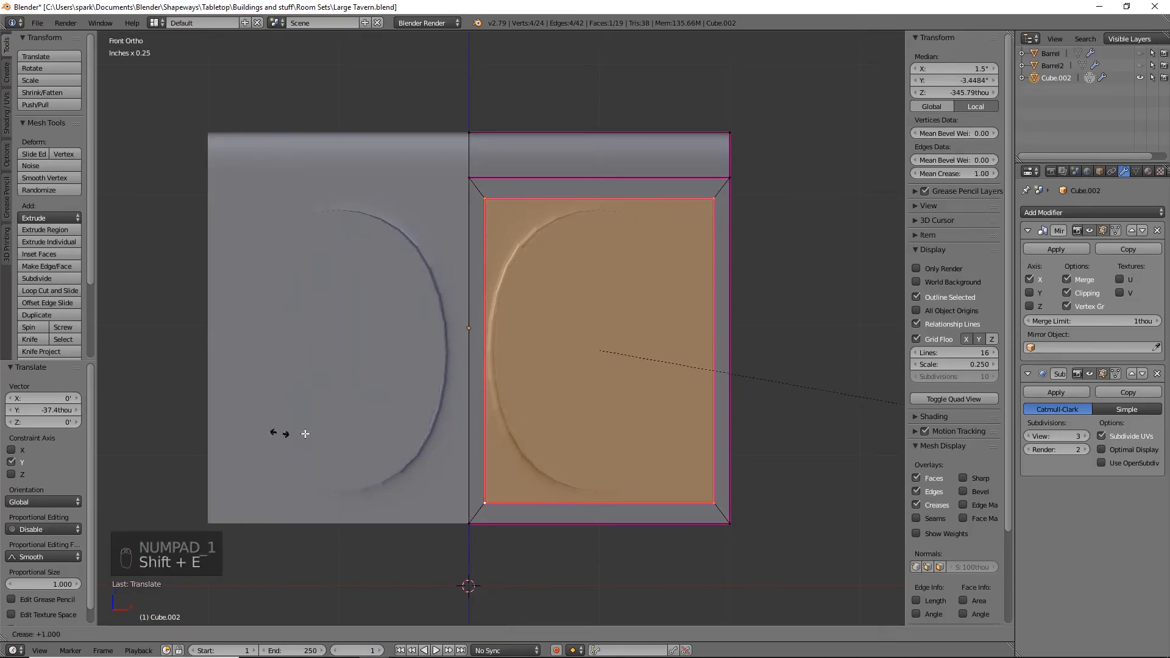
left_click(551, 436)
middle_click_drag(551, 436, 559, 356)
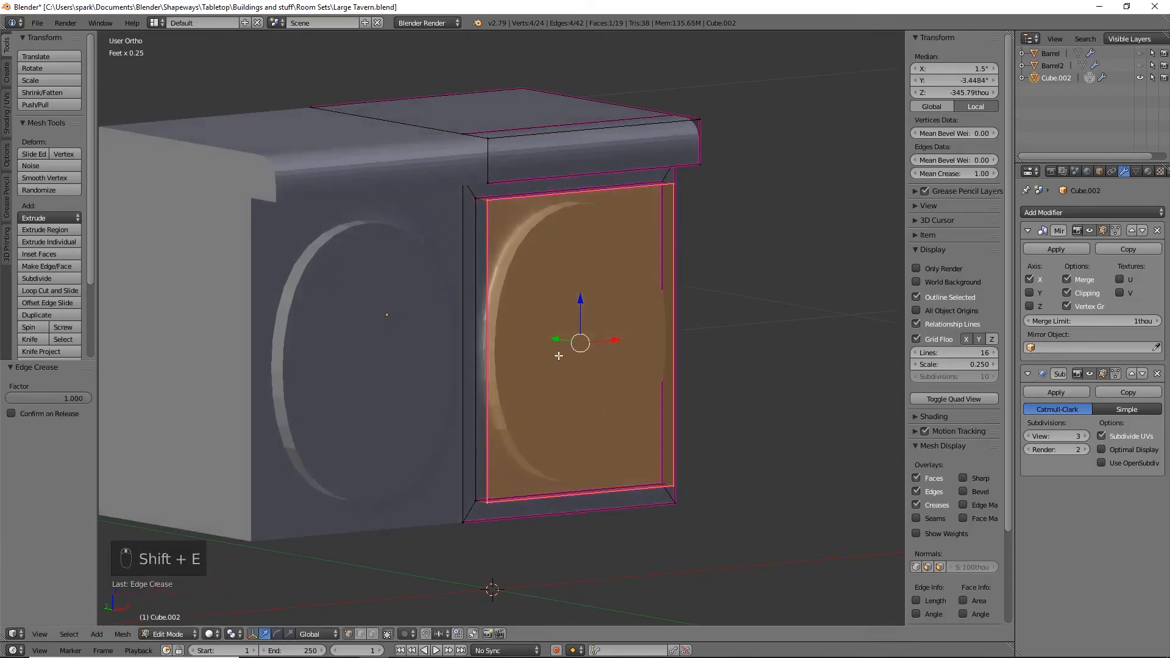
key("a")
key("b")
left_click_drag(465, 189, 517, 527)
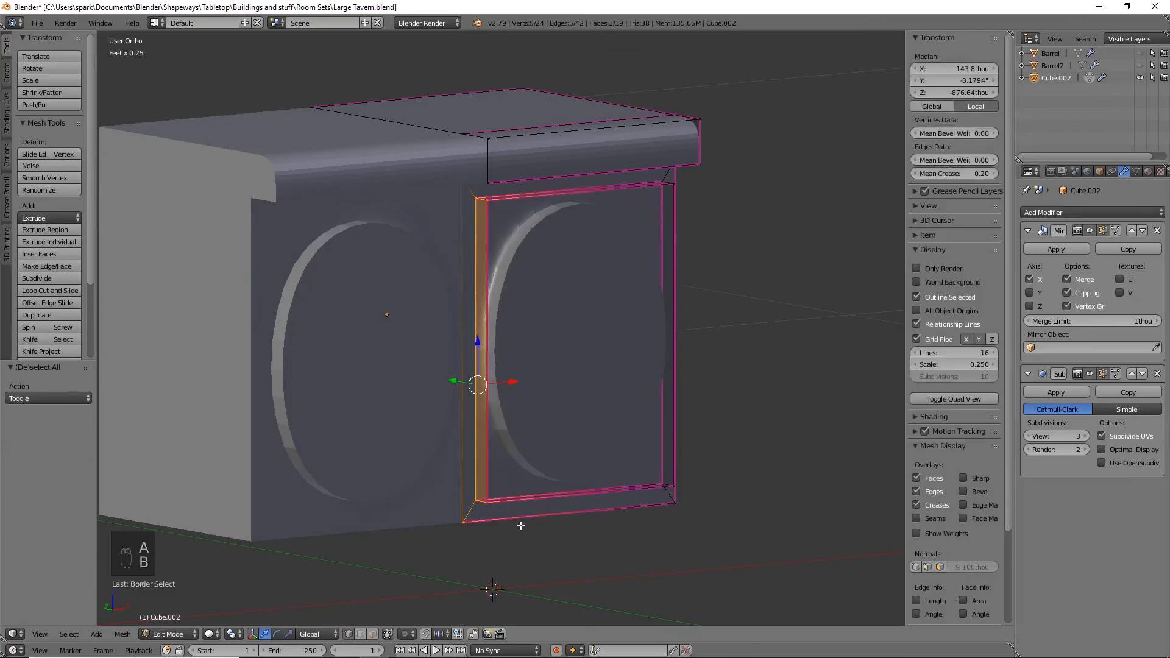
key("shift+e")
left_click(575, 426)
Crease the edges on the raised panel's outer side, away from the mirror centre, fully to 1
middle_click_drag(575, 426, 428, 423)
key("a")
key("b")
left_click_drag(537, 212, 697, 567)
key("shift+e")
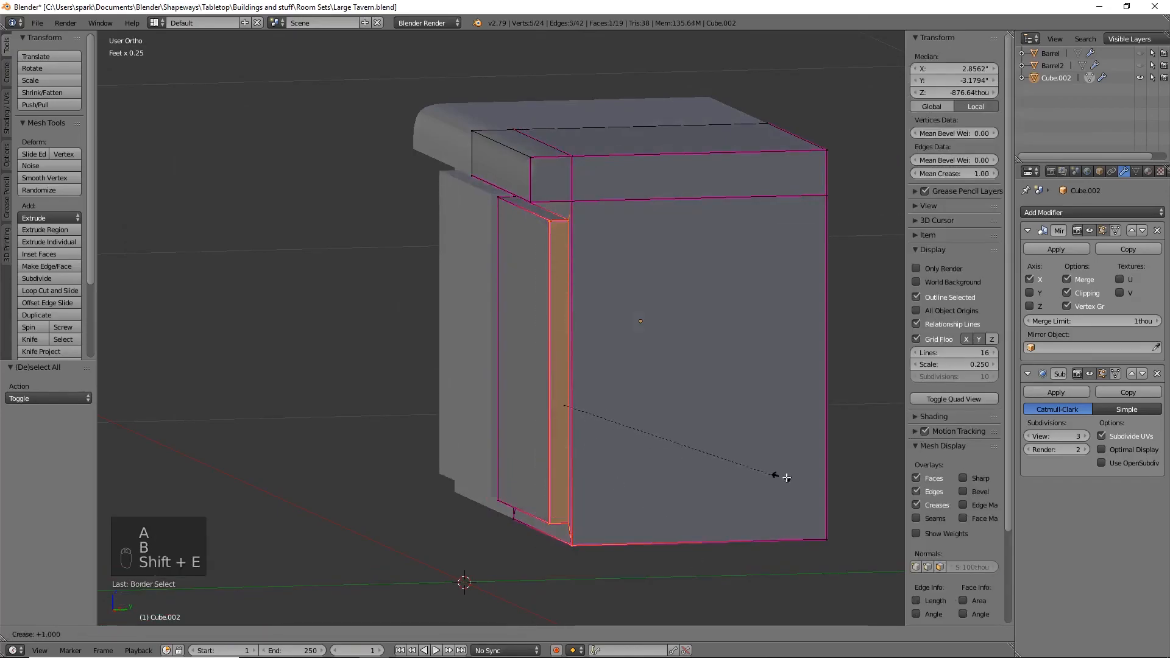
left_click(783, 466)
Inset the raised panel's front face by extruding it in place and scaling it to 0.810
key("KP_3")
key("KP_1")
right_click(612, 207)
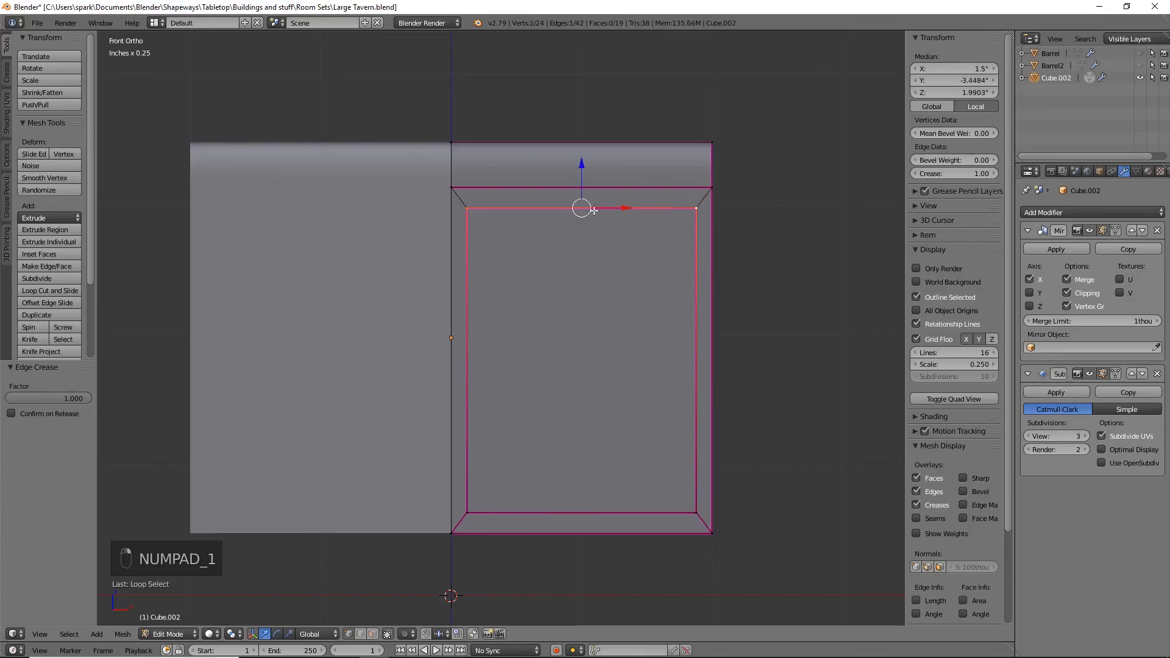
right_click(535, 514, "alt")
key("e")
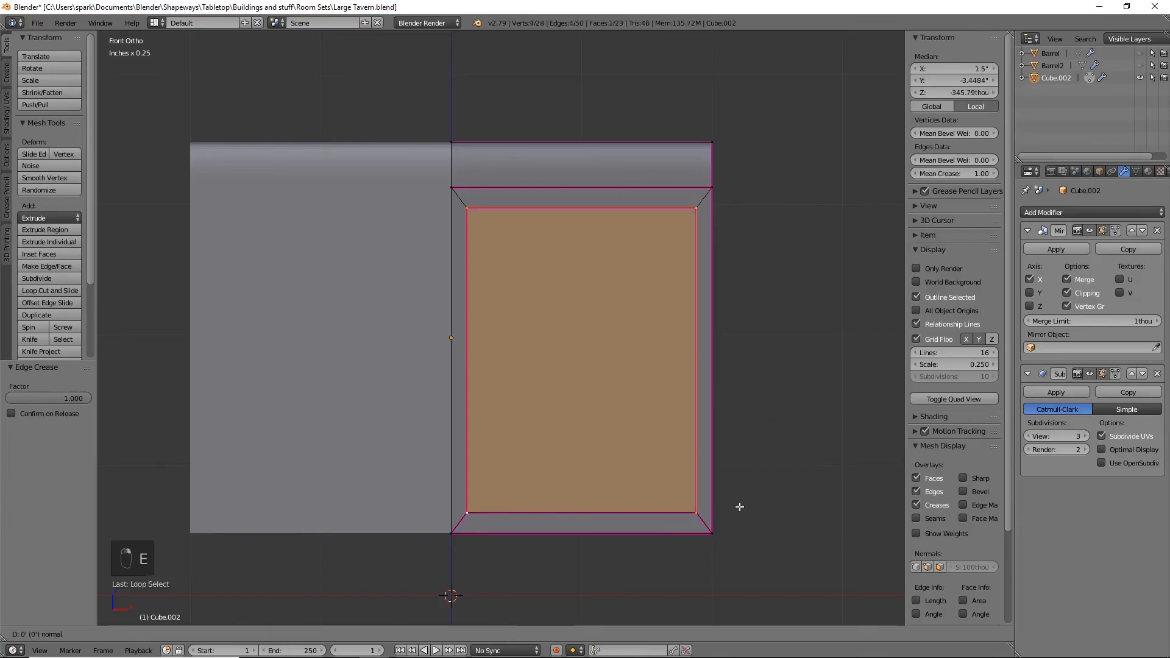
right_click(792, 505)
key("s")
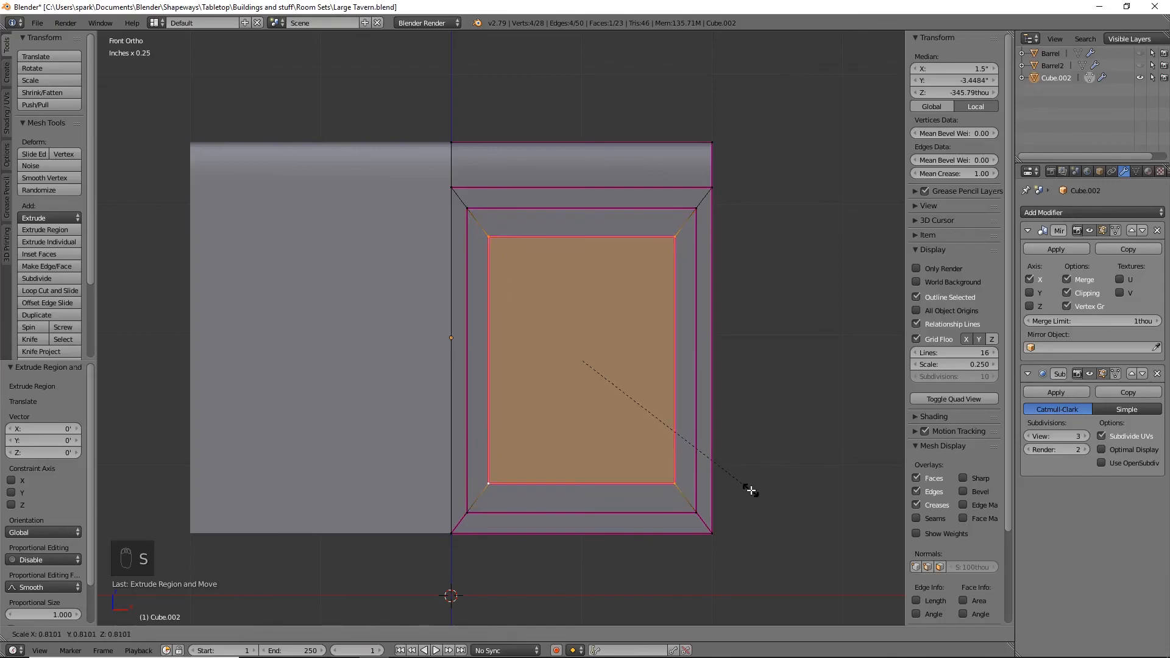
left_click(751, 491)
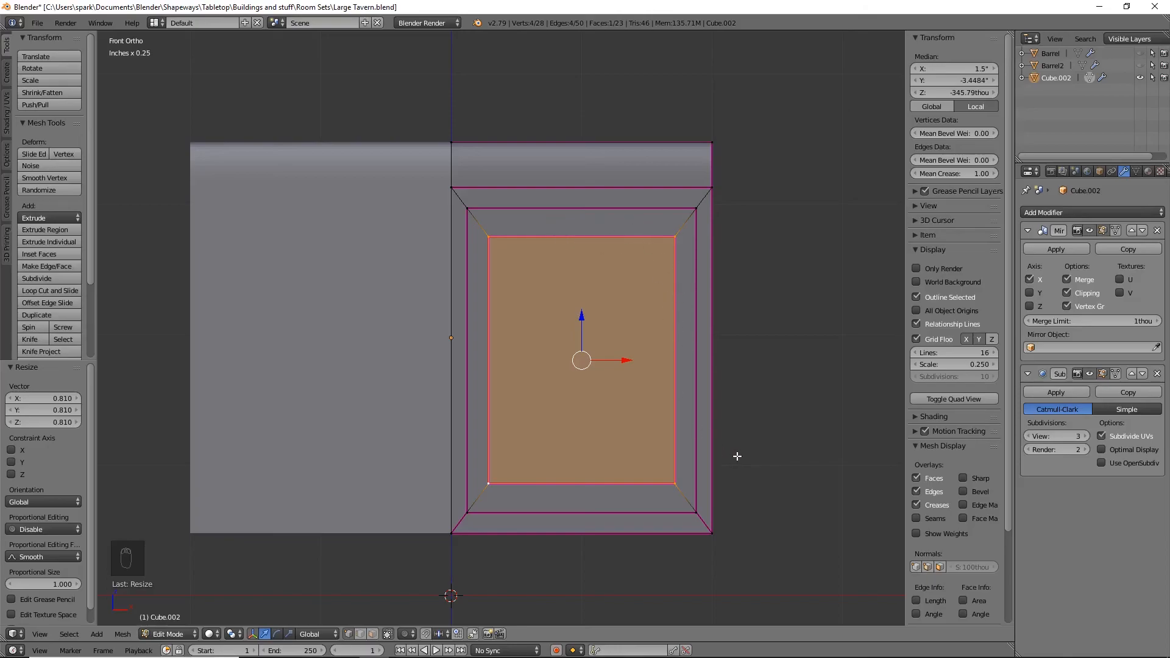
Stretch the panel's inner face along Z by a factor of 1.092 to even out the border
key("s")
key("z")
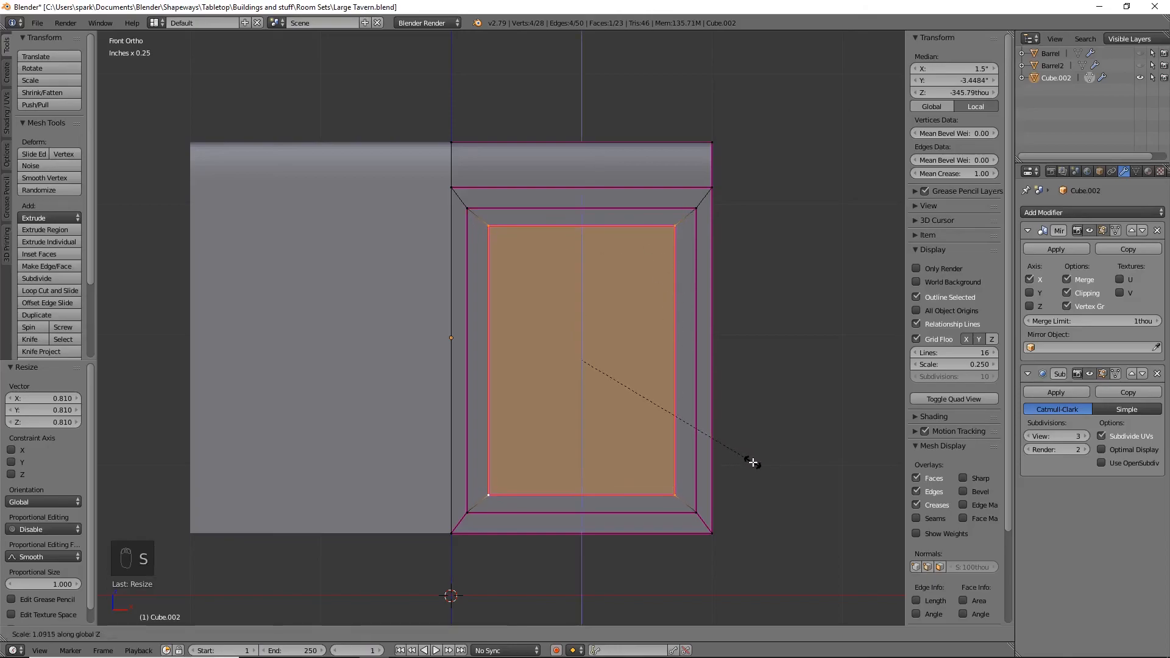
left_click(754, 463)
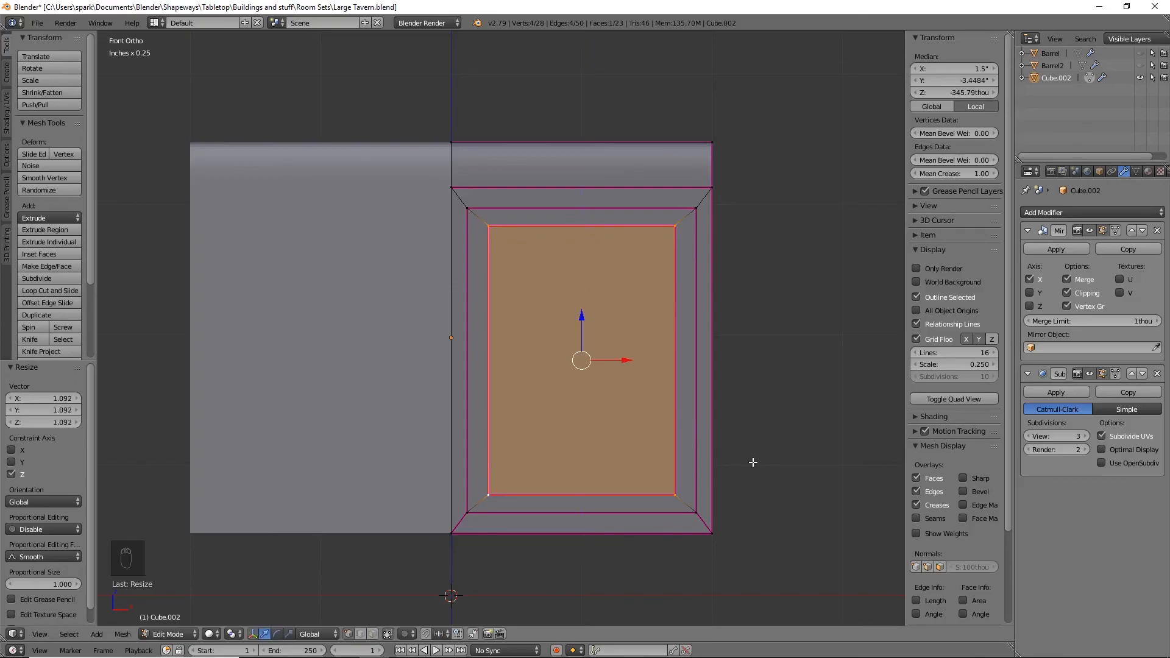
key("KP_3")
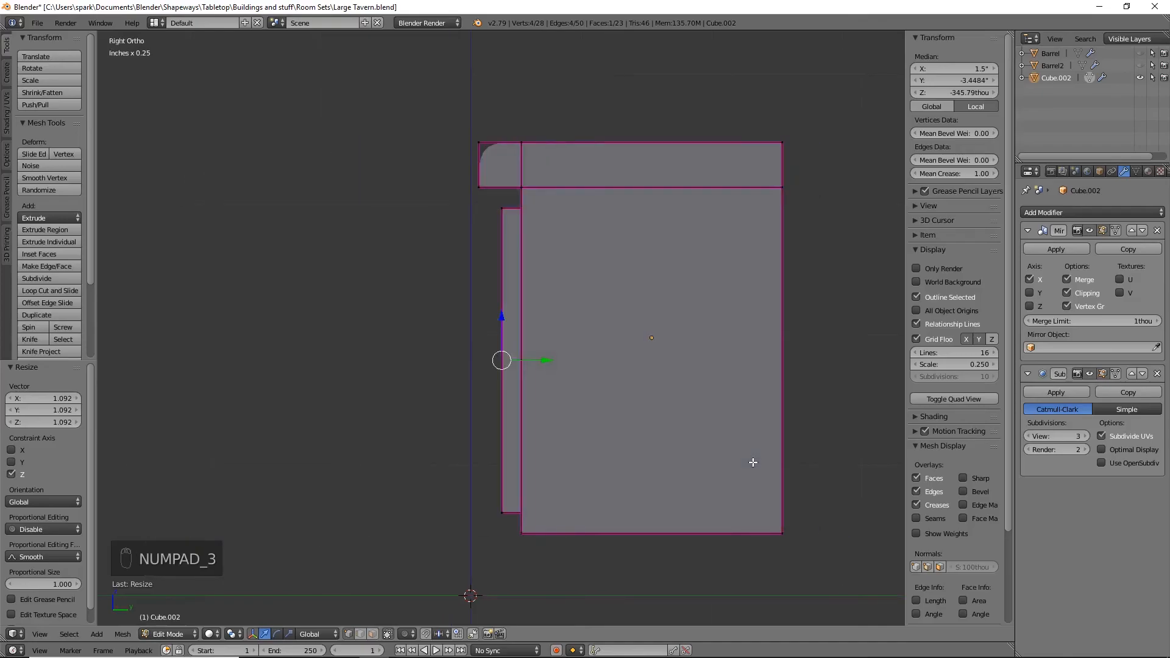
Extrude the raised panel's inner face 33.1 thou into the counter along Y to form a recess
scroll(753, 463, "up", 3)
key("z")
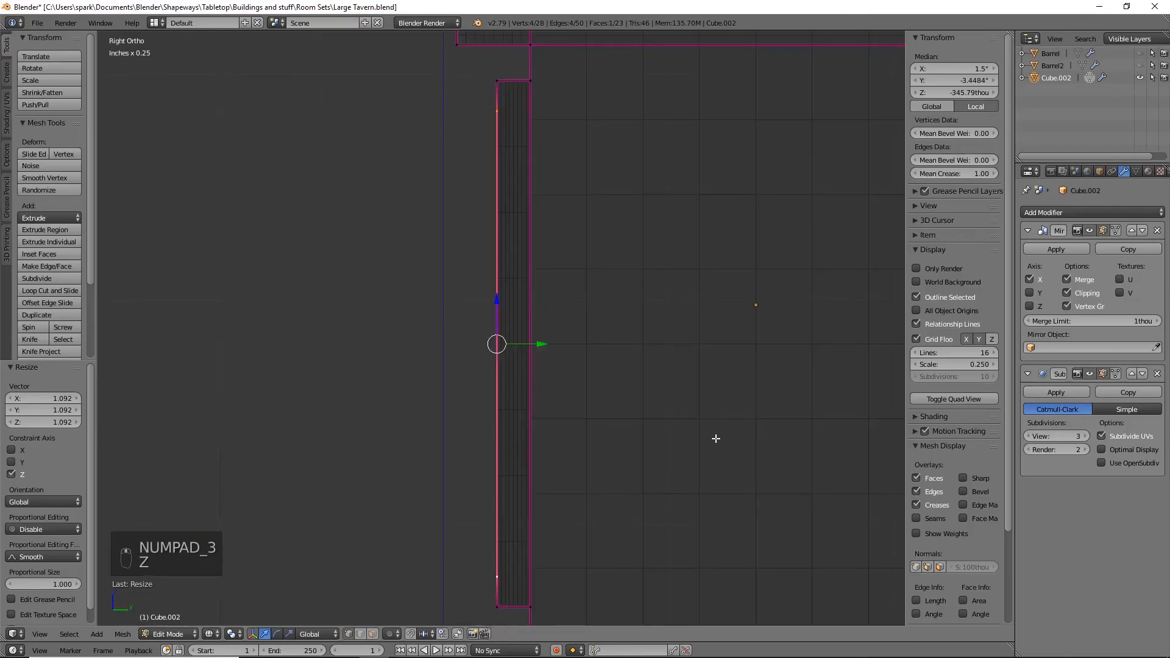
key("e")
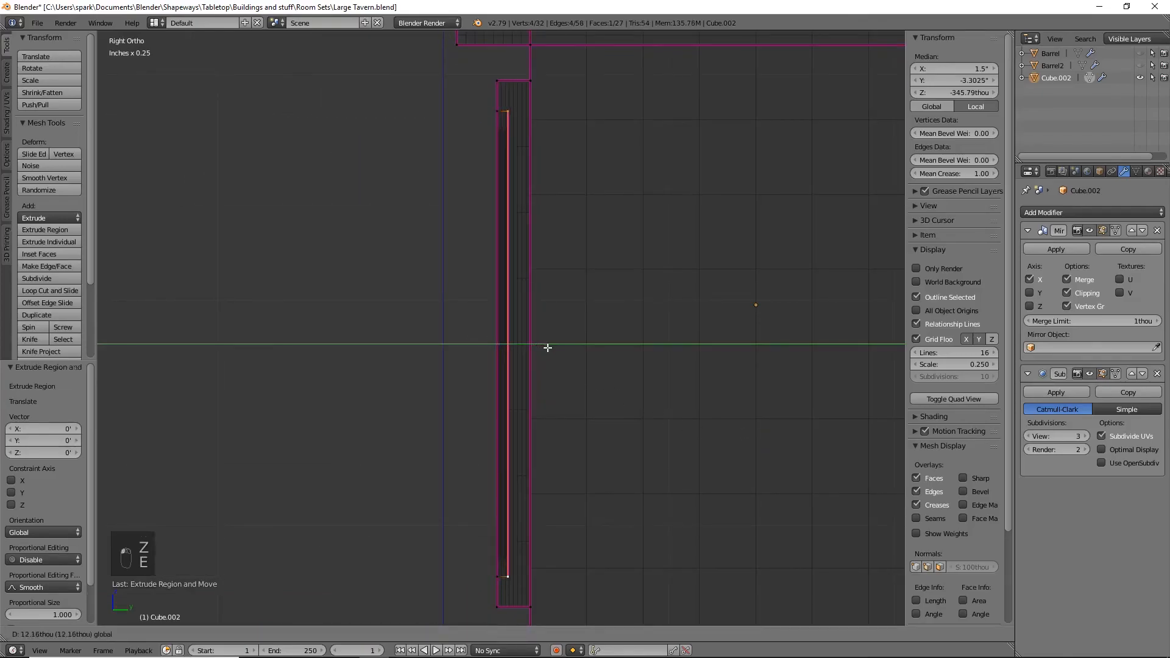
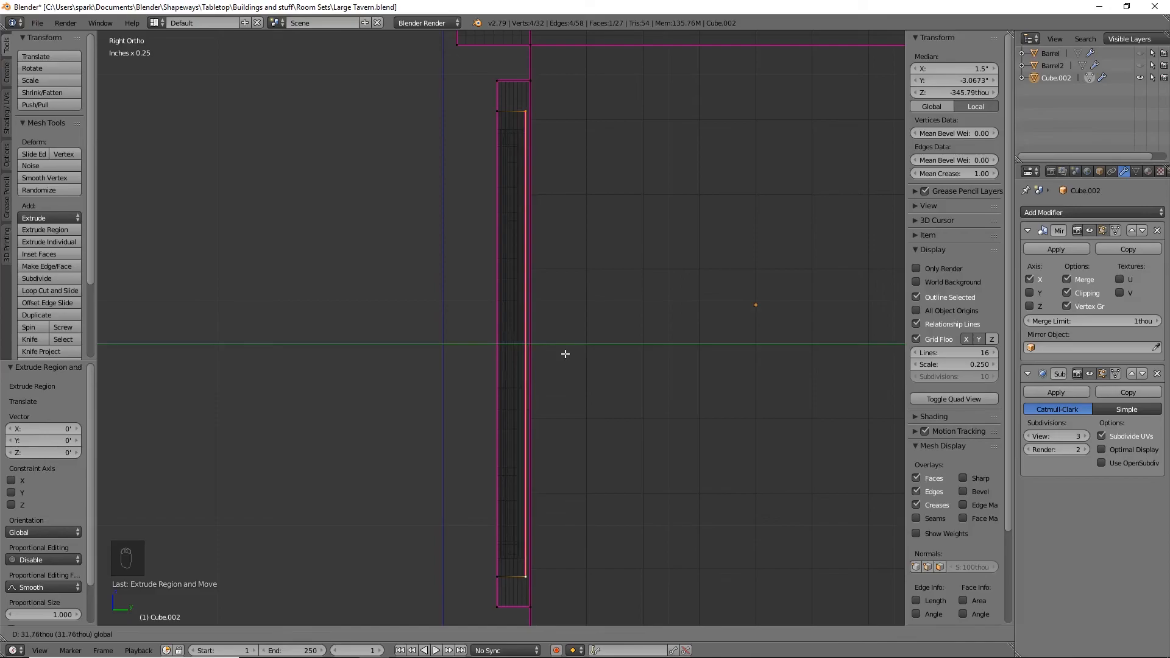
left_click(567, 353)
Crease the edges of the recessed inner face fully
key("KP_1")
key("z")
middle_click_drag(641, 342, 597, 353, "shift")
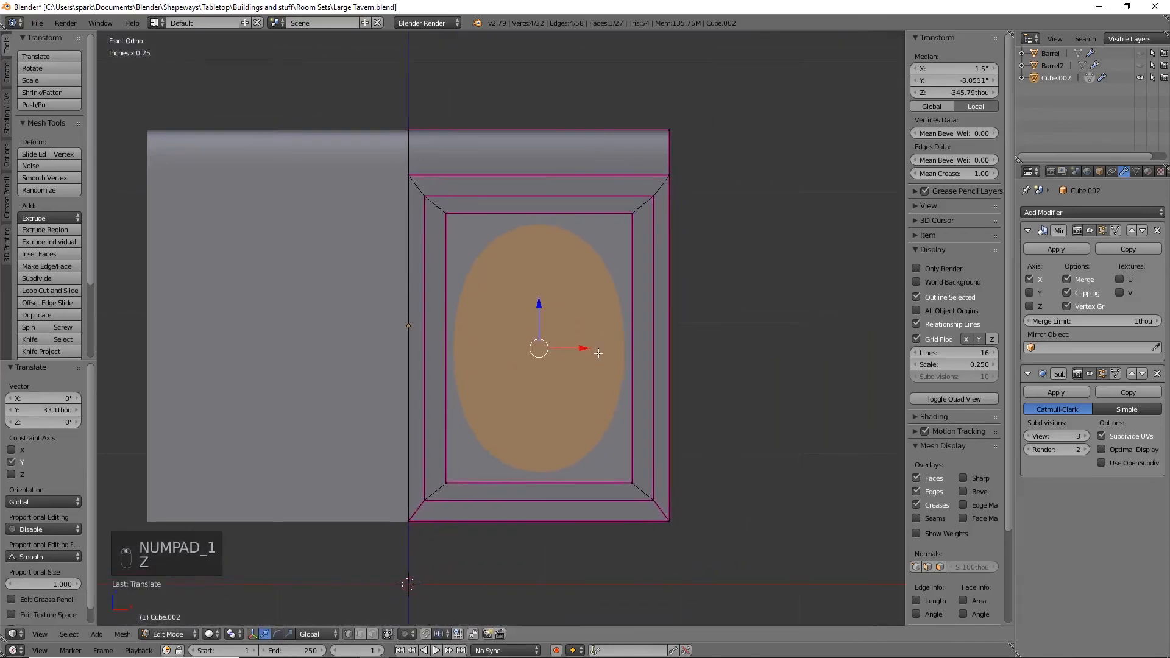
key("shift+e")
left_click(864, 423)
Extrude the recessed face in place, scale it to 0.898, and enlarge it by a factor of 1.017
key("e")
right_click(775, 389)
middle_click_drag(773, 404, 739, 405)
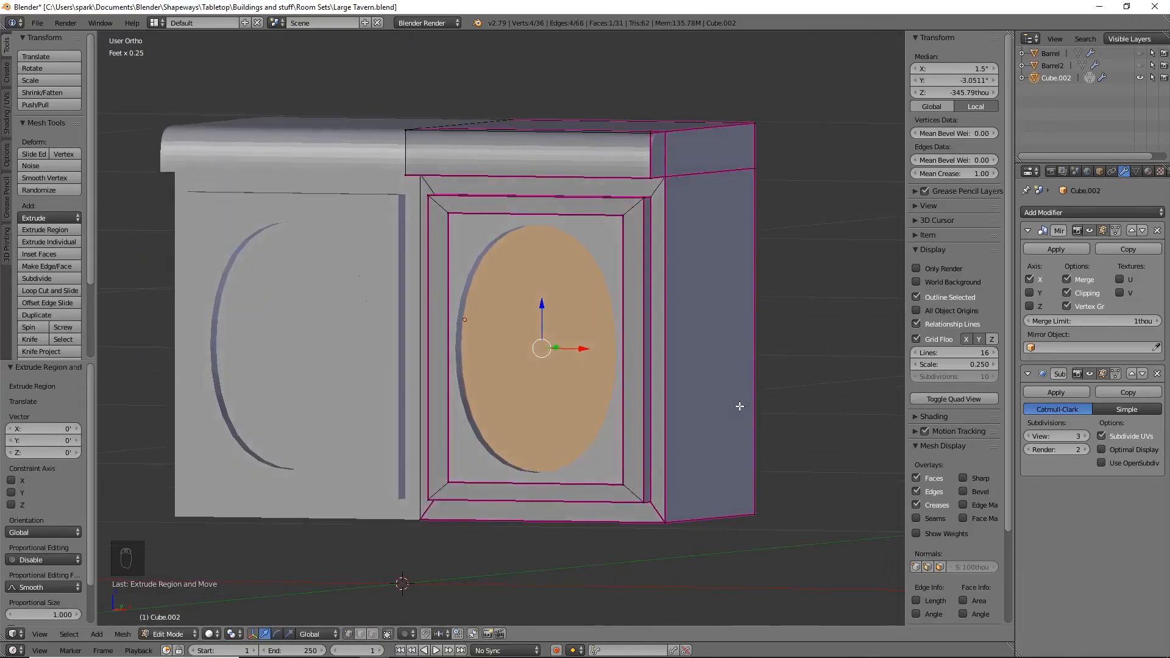
key("s")
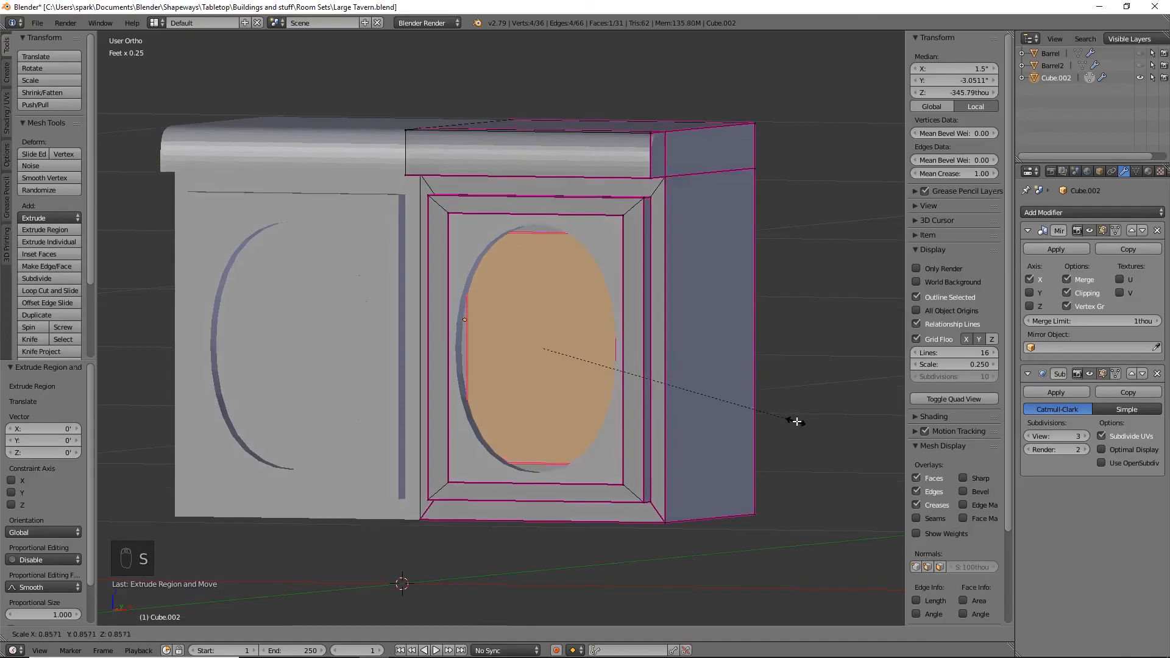
left_click(801, 427)
key("KP_1")
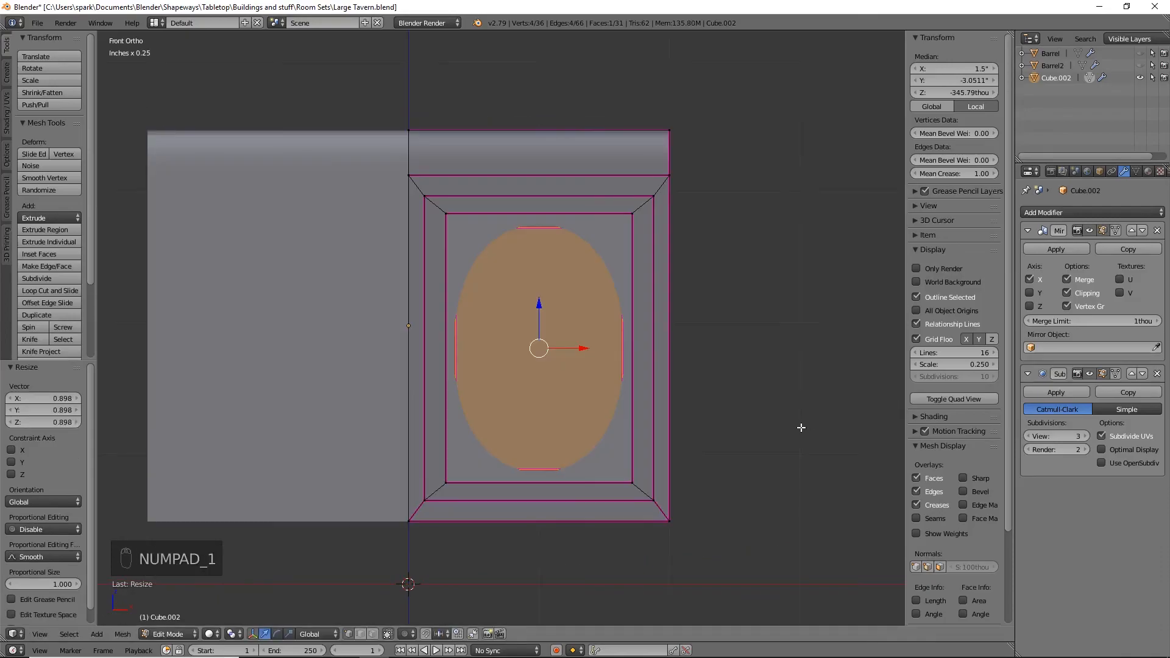
key("z")
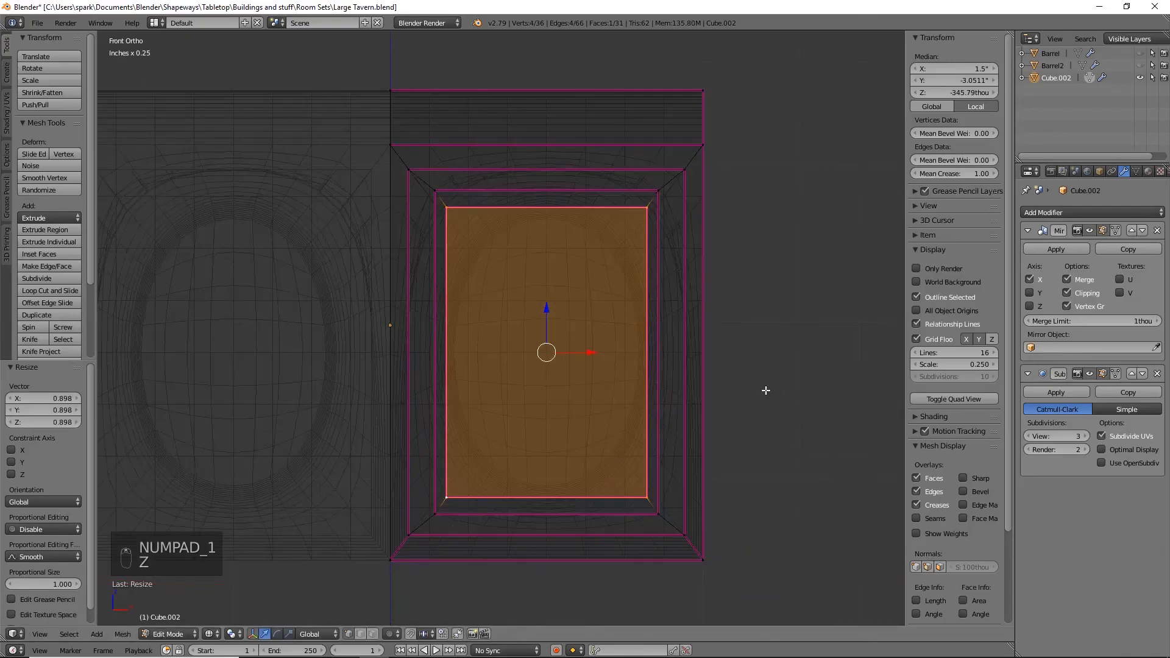
key("s")
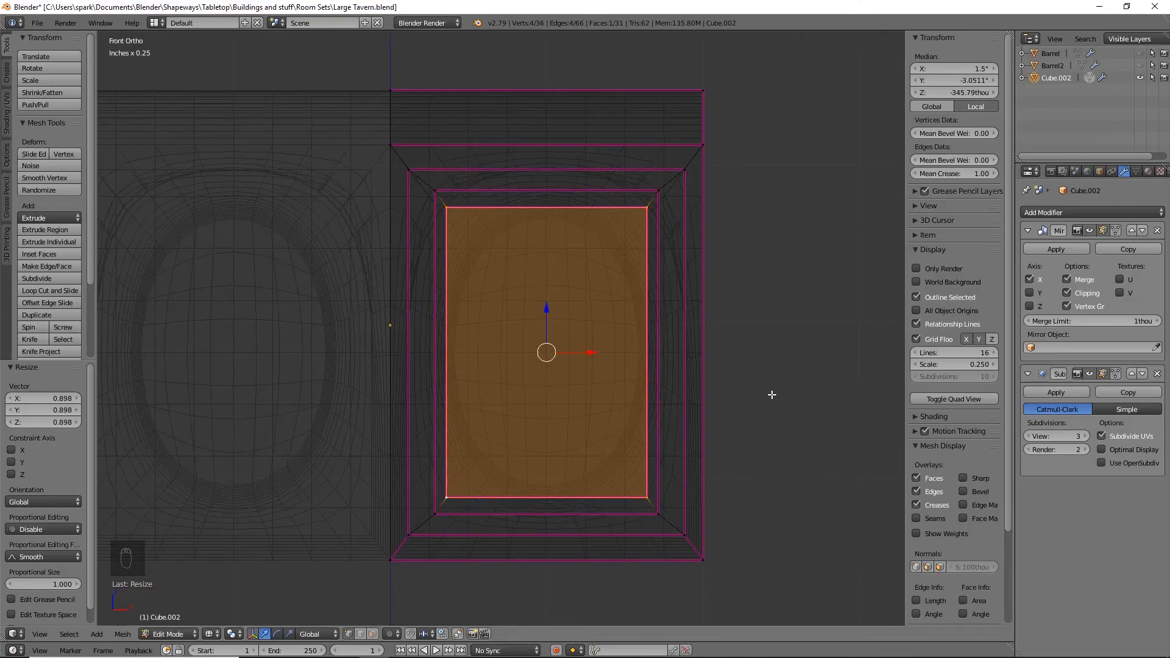
left_click(773, 395)
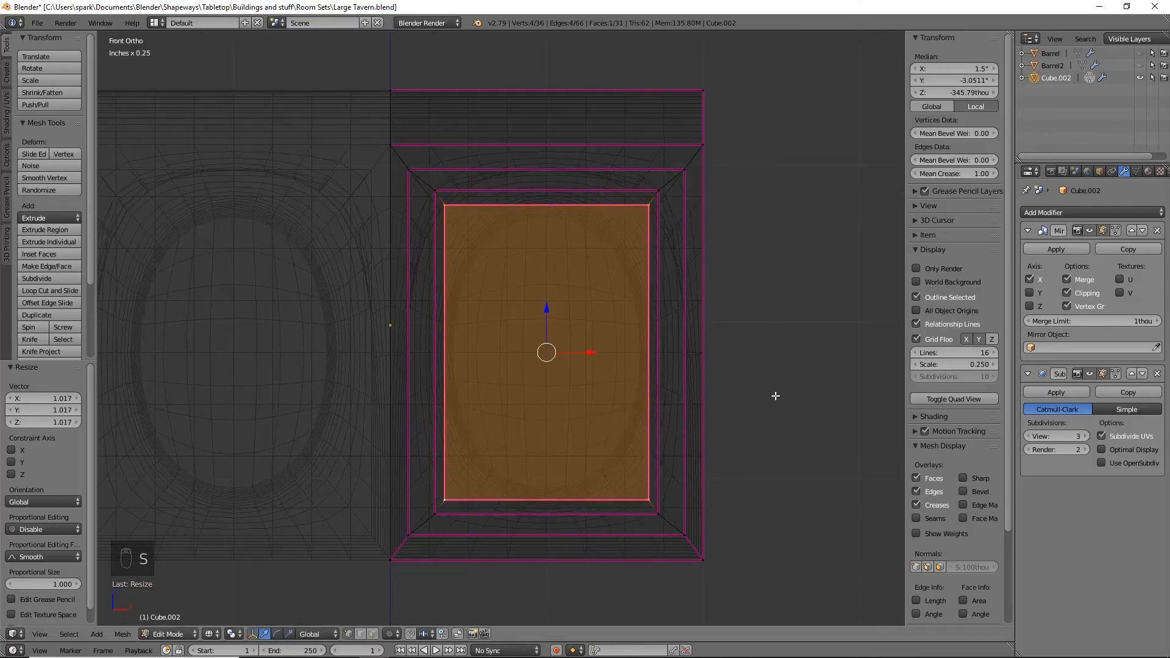
Move the innermost face 30.2 thou forward along Y so it sits just behind the panel's front surface
key("KP_3")
left_click_drag(576, 352, 548, 347)
scroll(501, 339, "up", 5)
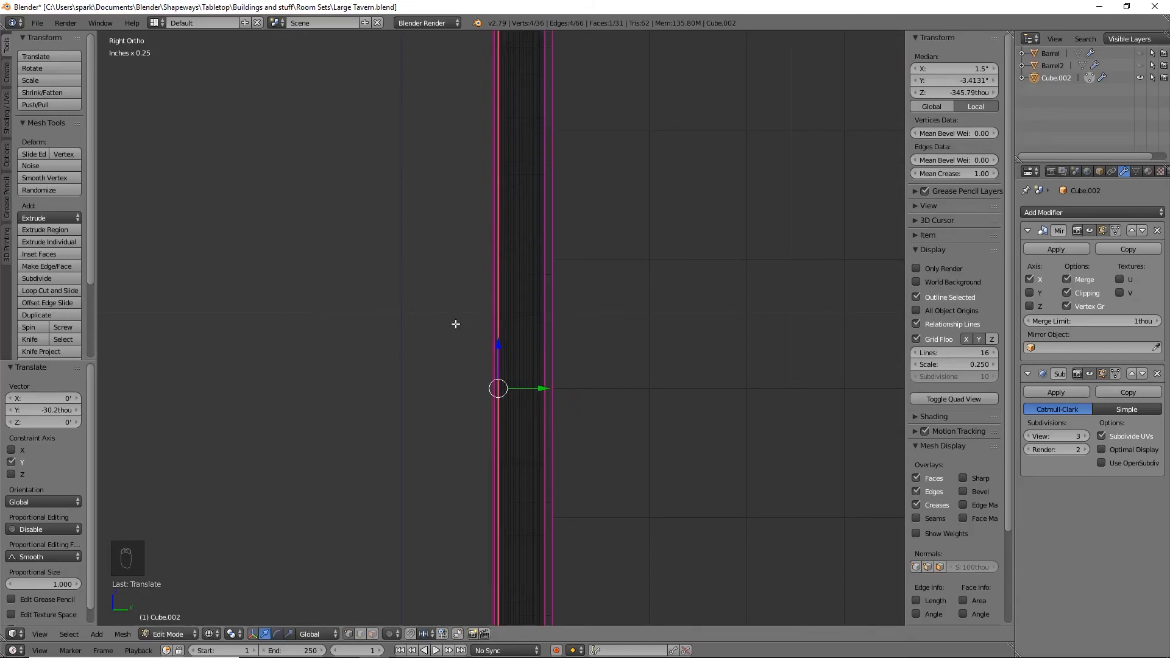
key("z")
scroll(455, 324, "down", 3)
middle_click_drag(455, 325, 531, 332)
scroll(533, 332, "down", 3)
middle_click_drag(597, 242, 618, 274, "shift")
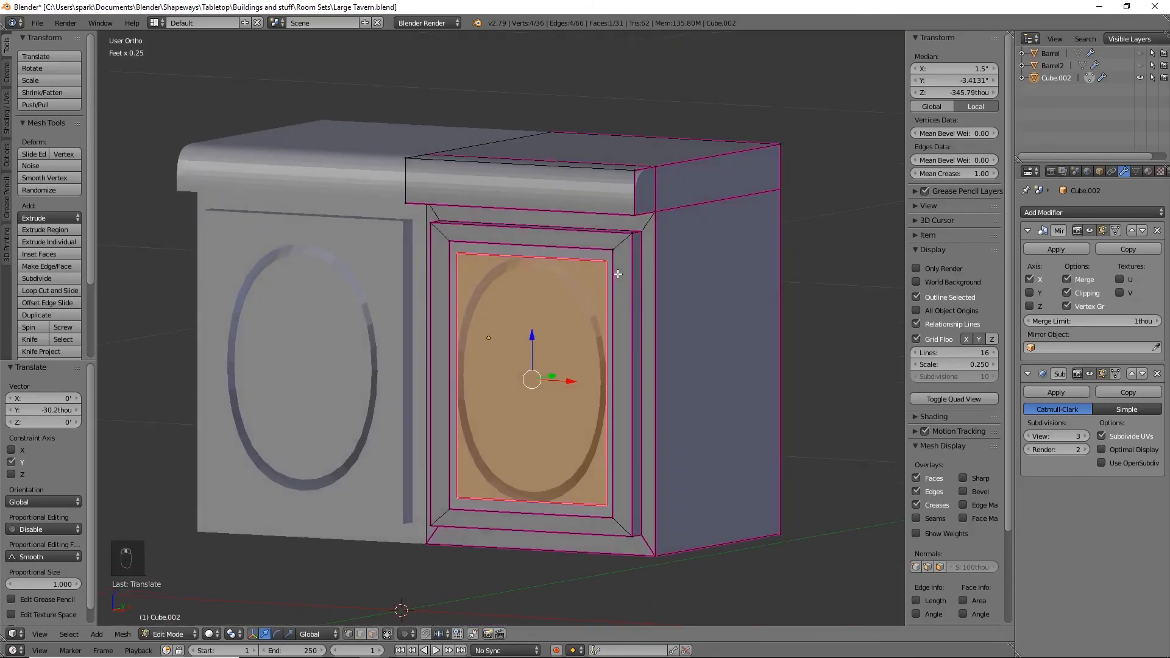
Select all the front panel geometry and the counter's lower edges, and crease them with a factor of 1
key("KP_1")
key("a")
key("a")
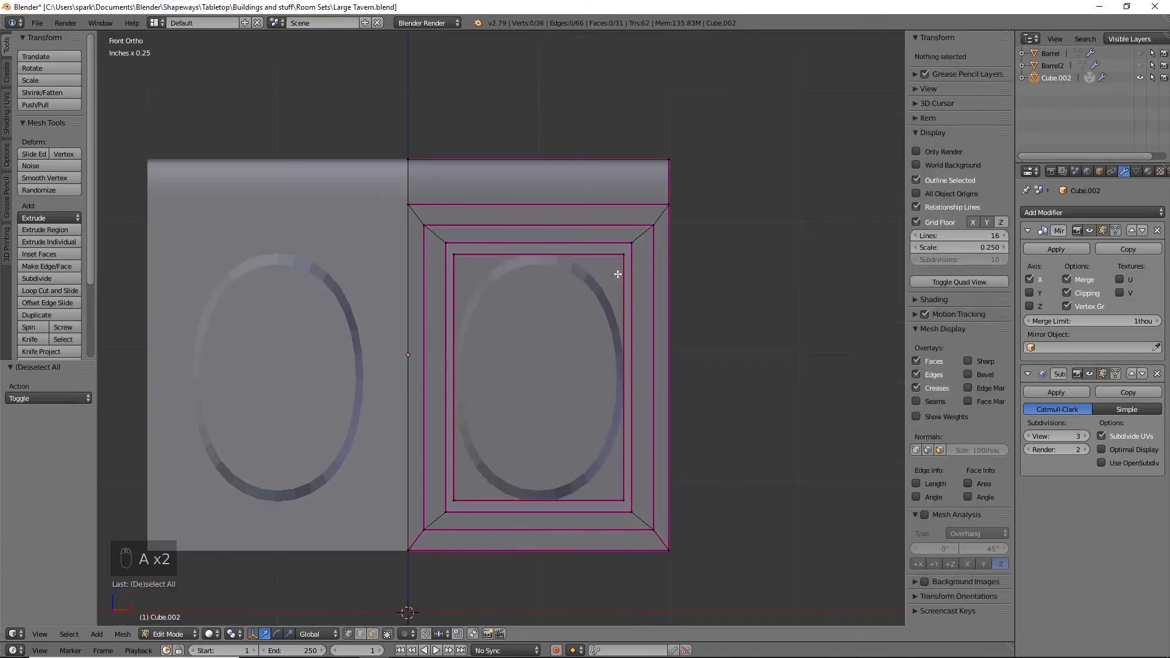
key("z")
key("b")
left_click_drag(397, 215, 786, 562)
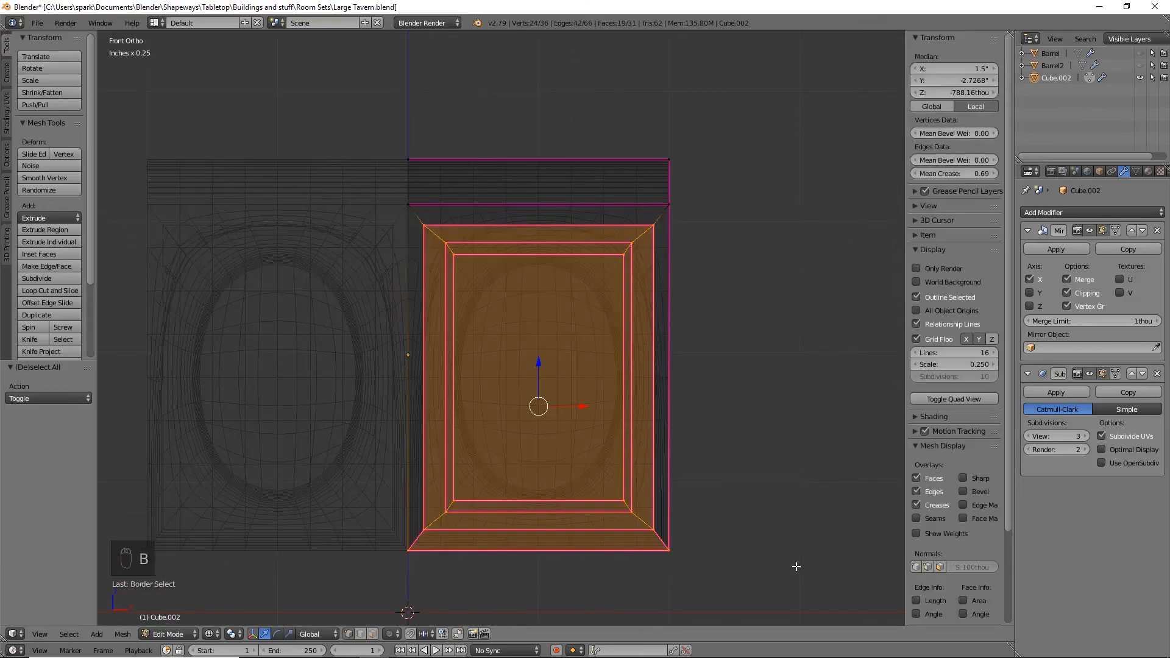
key("shift+e")
left_click(121, 511)
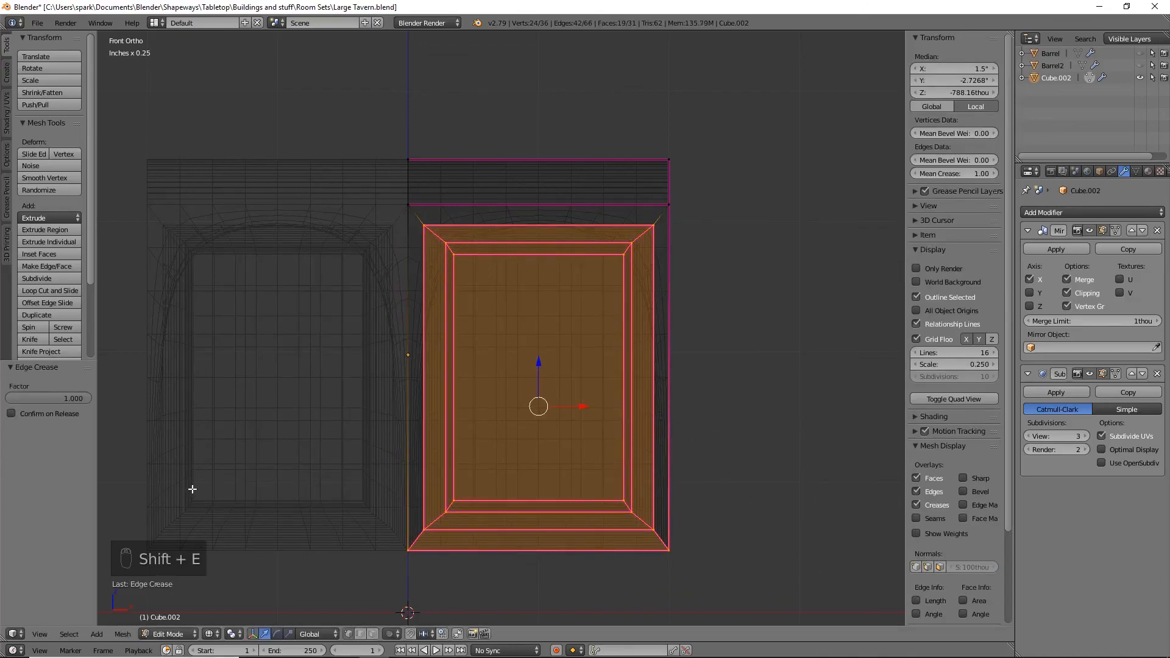
Crease the edges at the panel's upper end and just beneath the countertop with a factor of 1
middle_click_drag(714, 241, 700, 225)
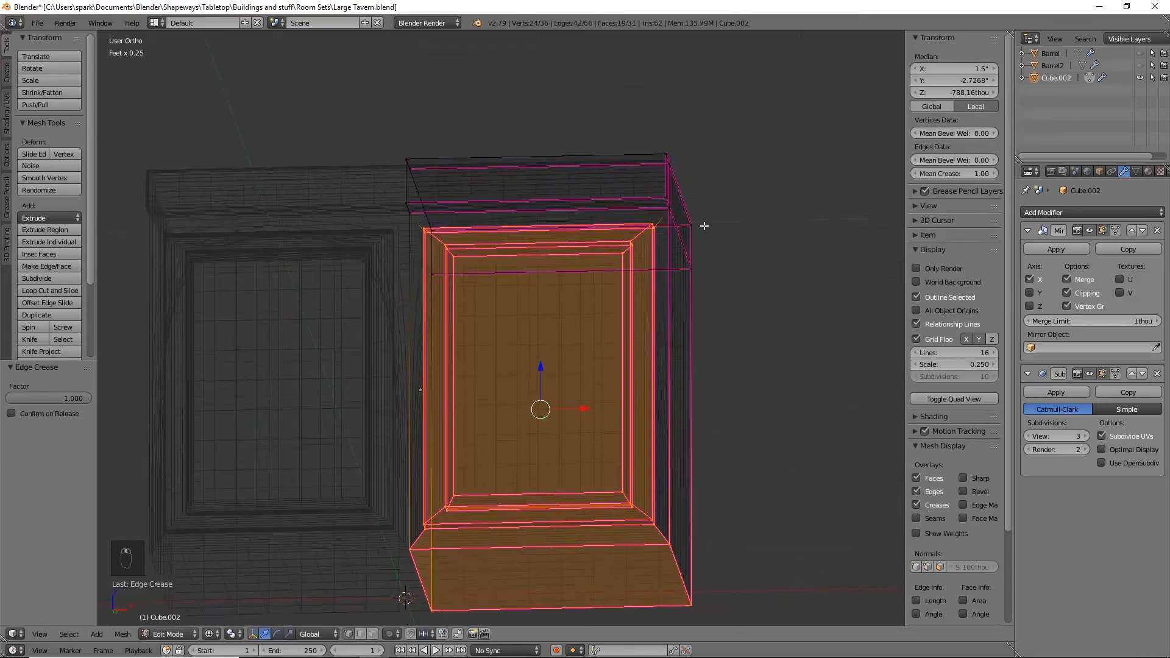
right_click(669, 208)
key("b")
left_click_drag(400, 209, 647, 310)
key("shift+e")
left_click(411, 412)
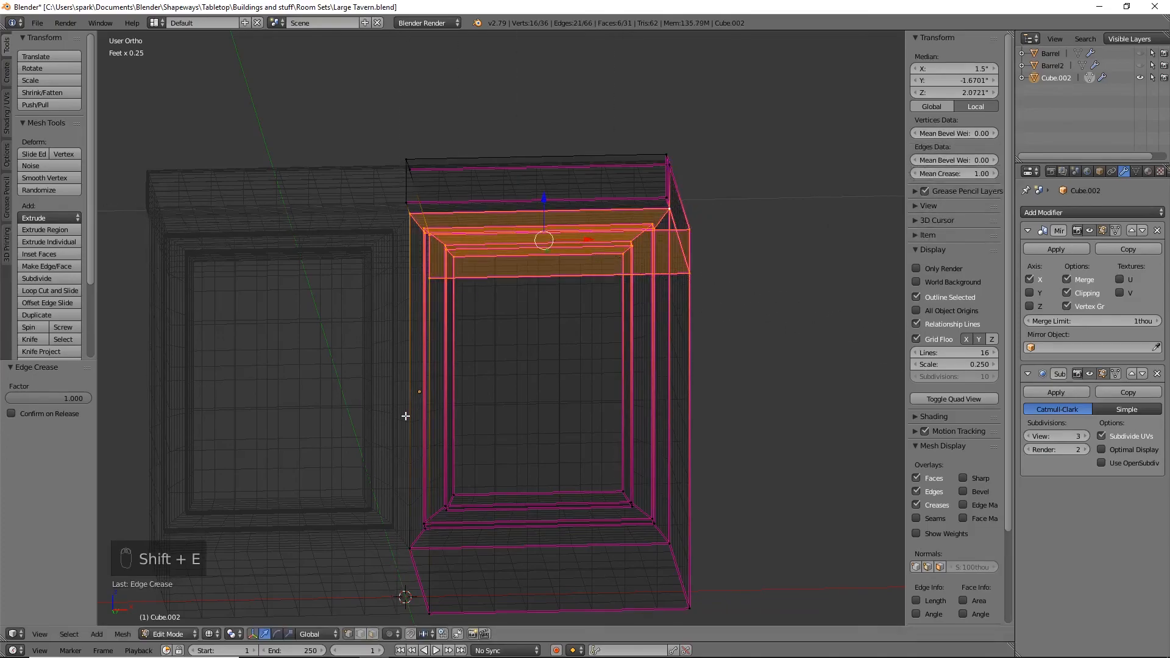
Examine the creased panels on the whole mirrored counter outside mesh editing
key("z")
scroll(493, 347, "down", 2)
middle_click_drag(493, 347, 414, 385)
key("Tab")
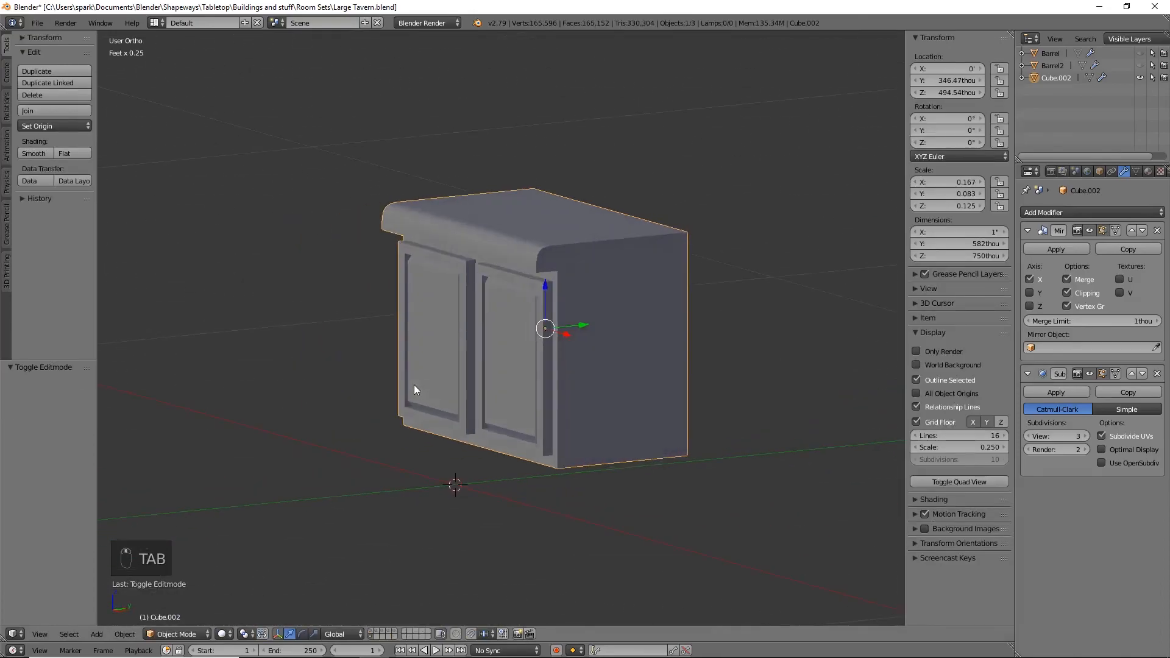
scroll(507, 383, "up", 4)
middle_click_drag(508, 384, 614, 353)
key("Tab")
Soften the four edges of the innermost panel face by changing their crease by -0.068
scroll(616, 366, "up", 5)
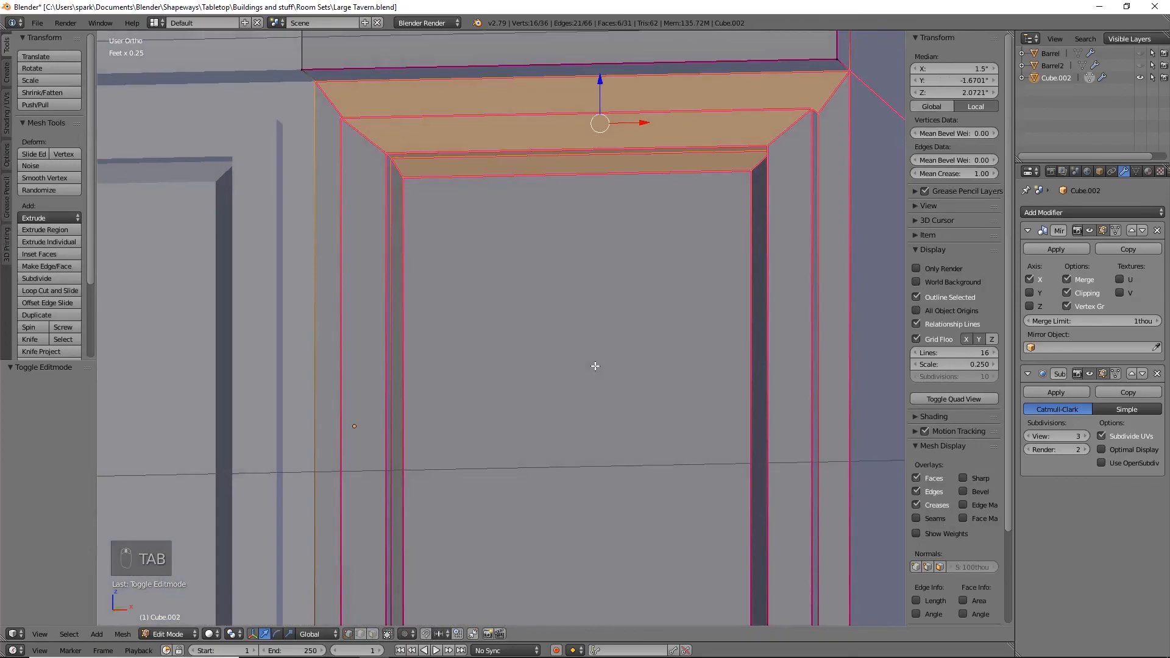
mouse_move(595, 366)
middle_mouse_down()
mouse_move(608, 371)
mouse_move(597, 376)
middle_mouse_up()
left_click(517, 183, "alt")
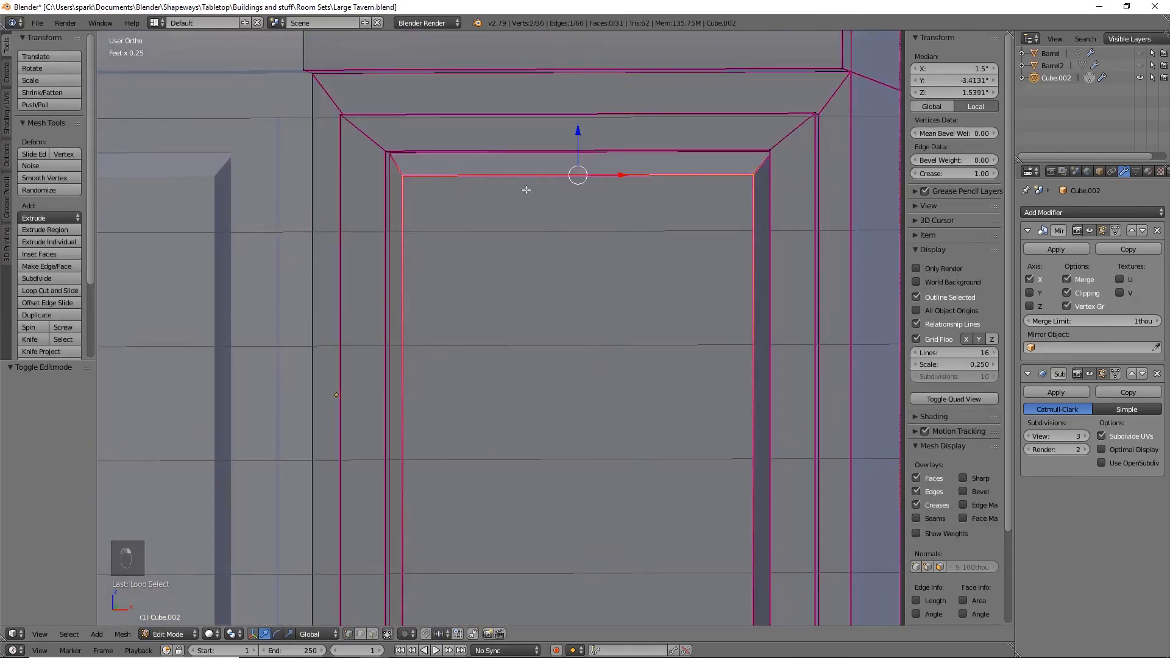
scroll(629, 358, "down", 4)
left_click(542, 505, "alt+shift")
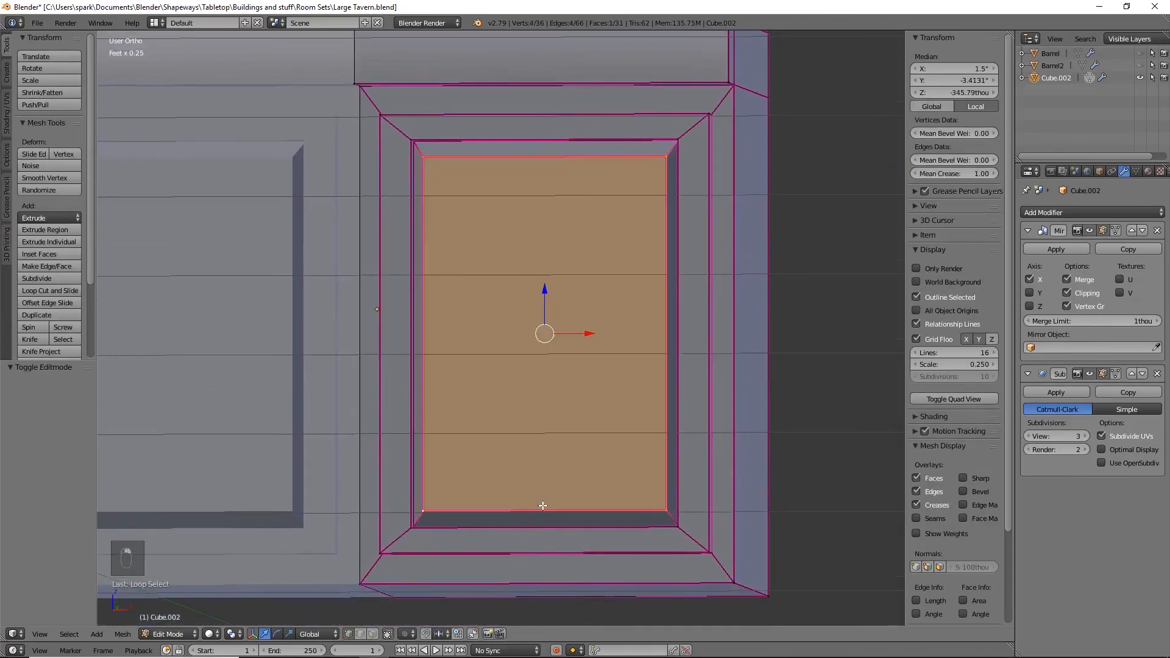
key("shift+e")
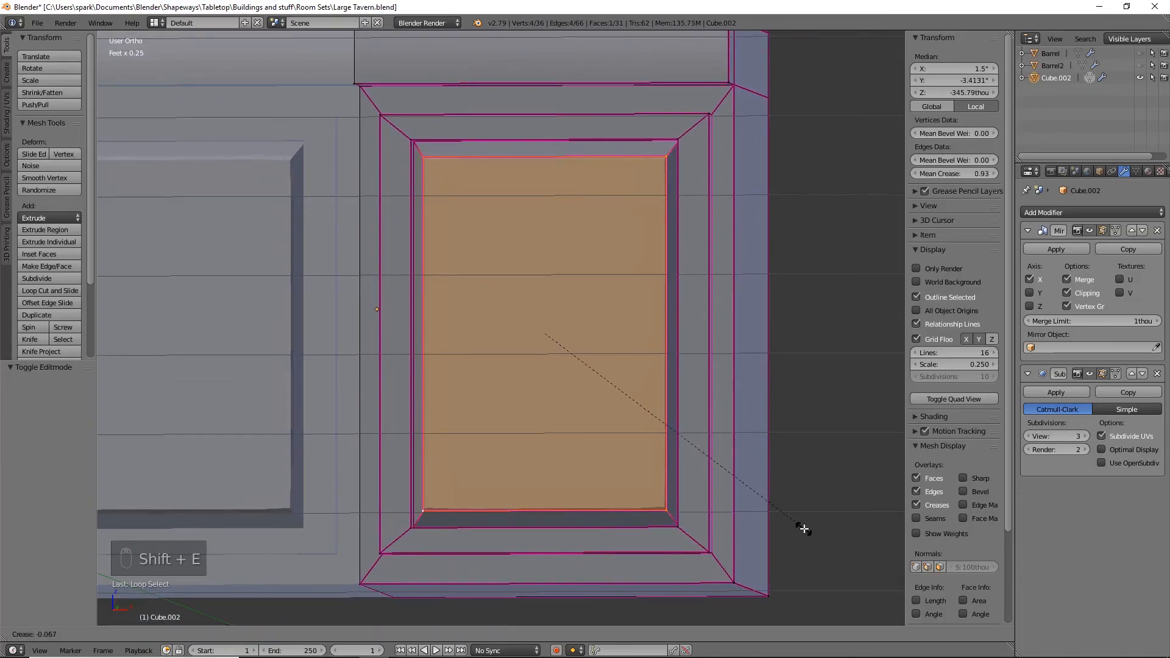
left_click(798, 530)
Soften the edge loop around the recess opening by changing its crease by -0.113
middle_click_drag(805, 530, 612, 282)
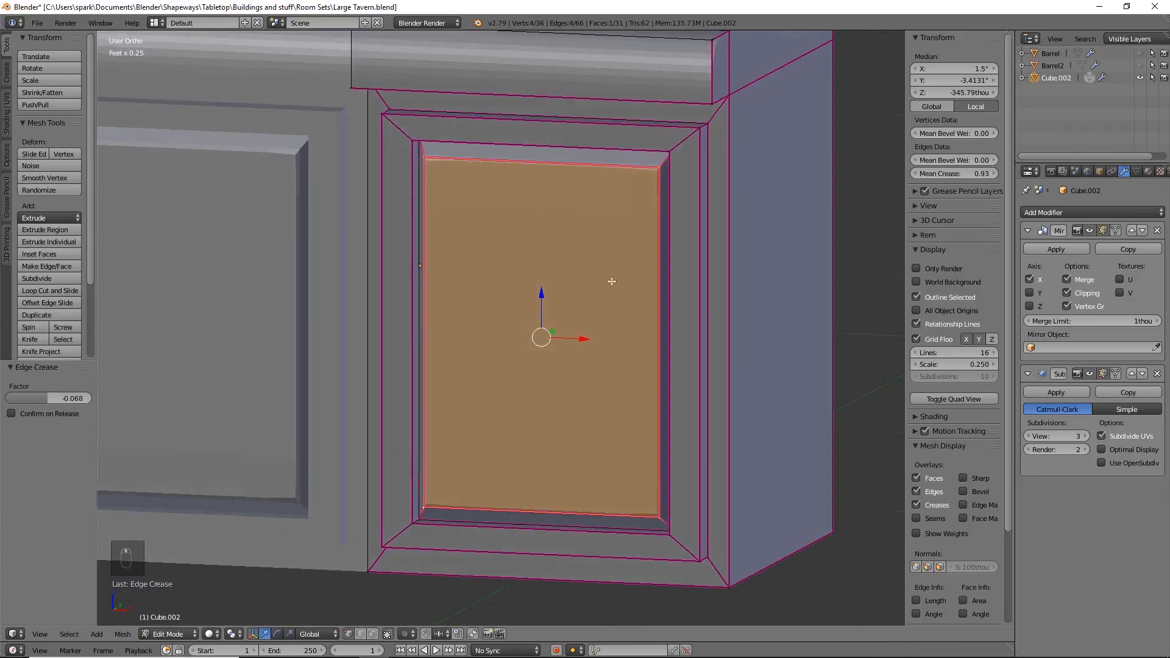
right_click(519, 142, "alt")
key("shift+e")
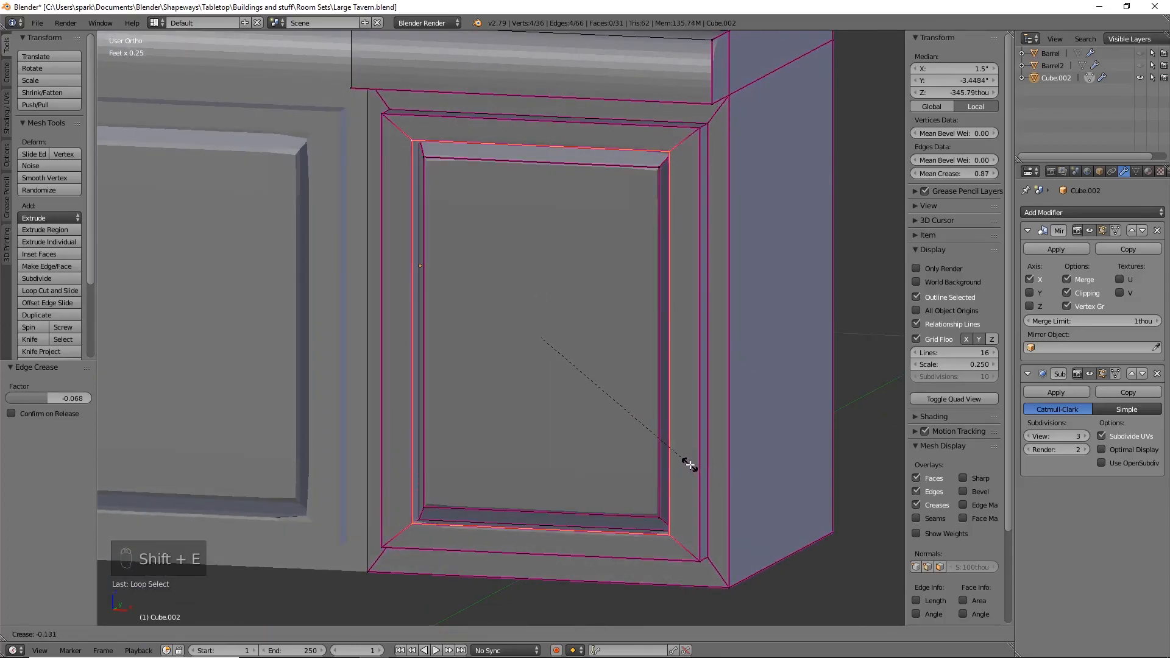
left_click(690, 463)
Soften the raised panel's outer front edge loop by changing its crease by -0.106, and save the file
right_click(505, 121, "alt")
key("shift+e")
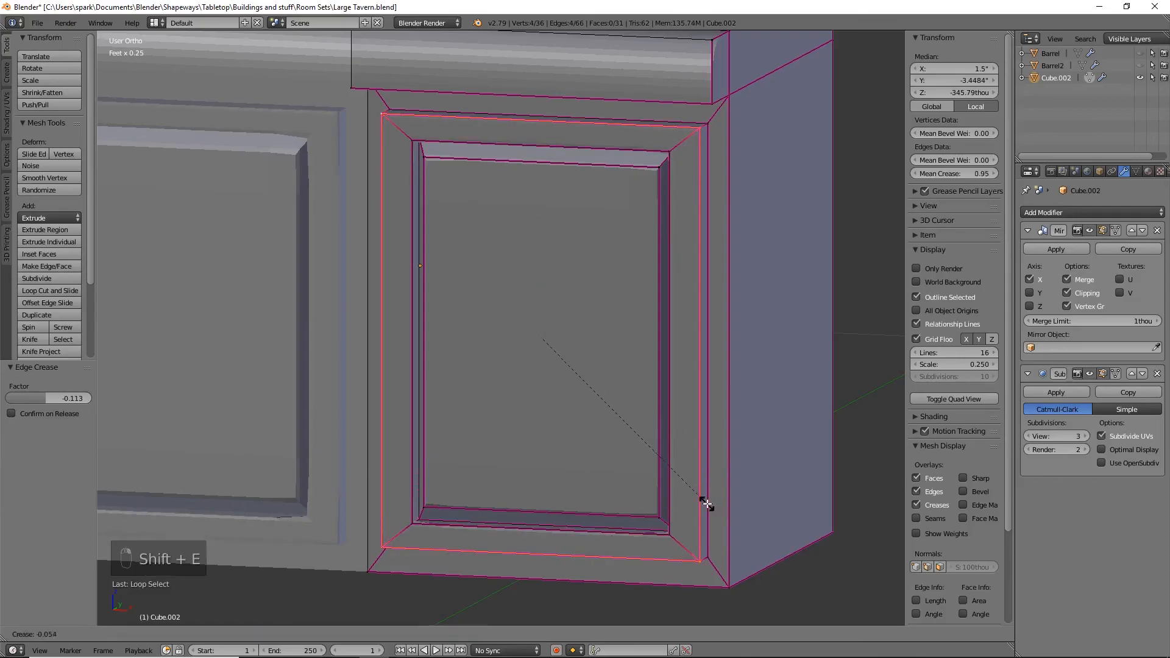
left_click(694, 499)
mouse_move(561, 496)
middle_mouse_down()
mouse_move(600, 475)
mouse_move(629, 483)
mouse_move(586, 501)
mouse_move(549, 449)
mouse_move(637, 452)
mouse_move(569, 499)
mouse_move(564, 485)
middle_mouse_up()
scroll(577, 491, "down", 3)
scroll(565, 486, "up", 3)
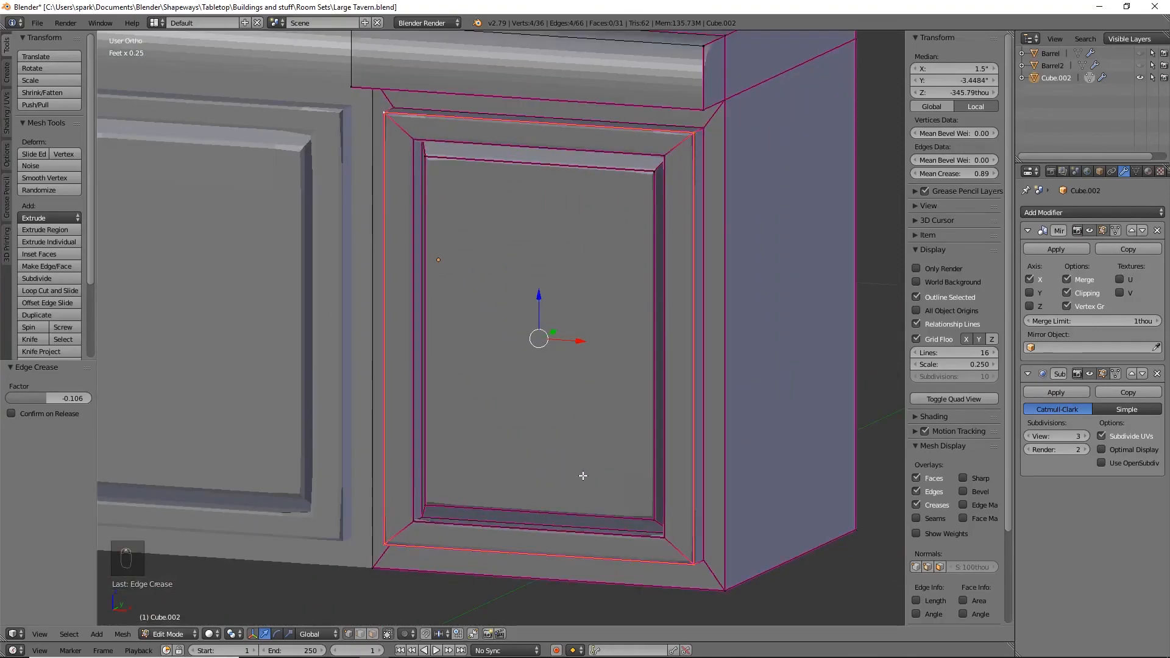
key("ctrl+s")
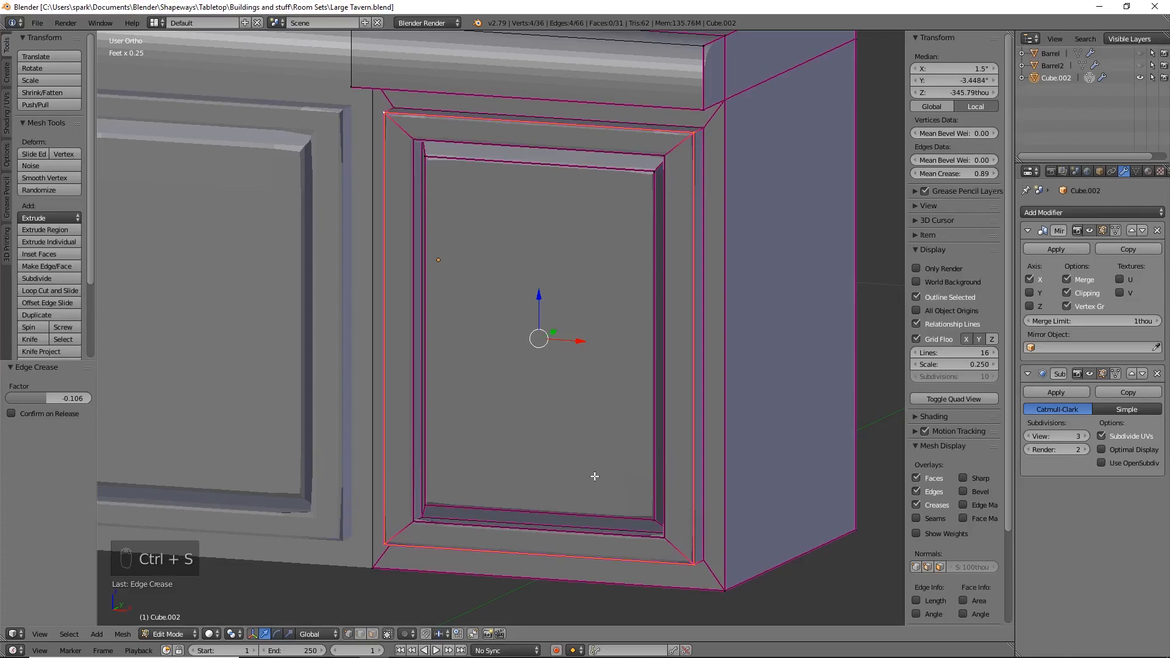
Try adding two horizontal loop cuts across the panel and body, slid upward with a factor of 0.798
middle_click_drag(435, 425, 536, 454, "shift")
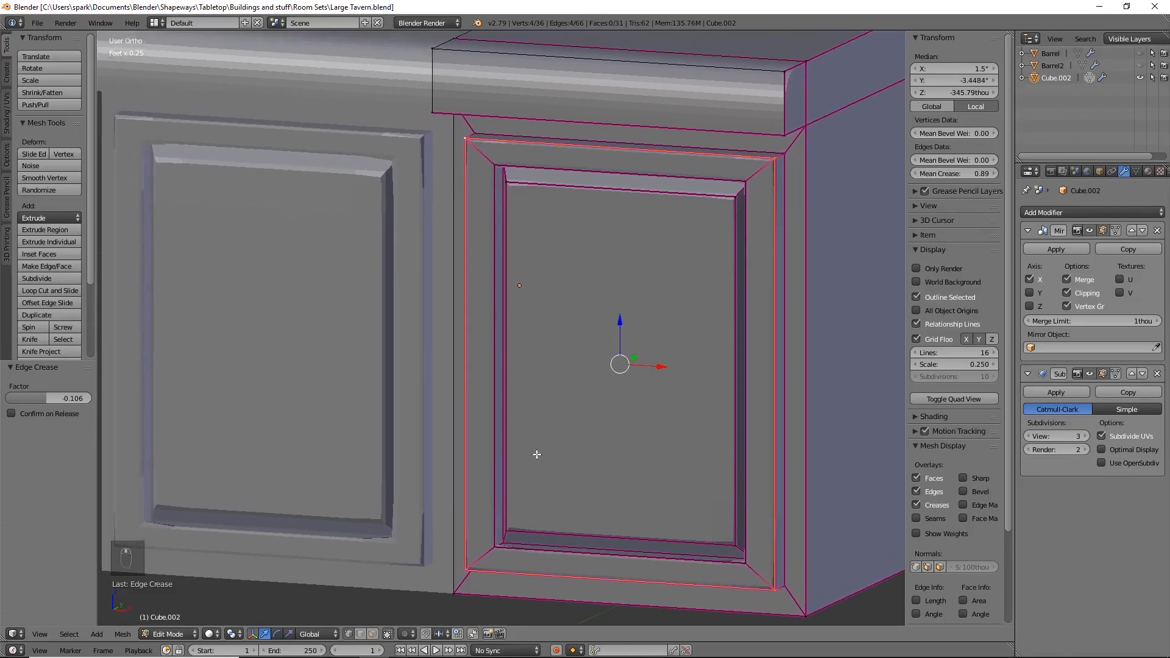
key("KP_1")
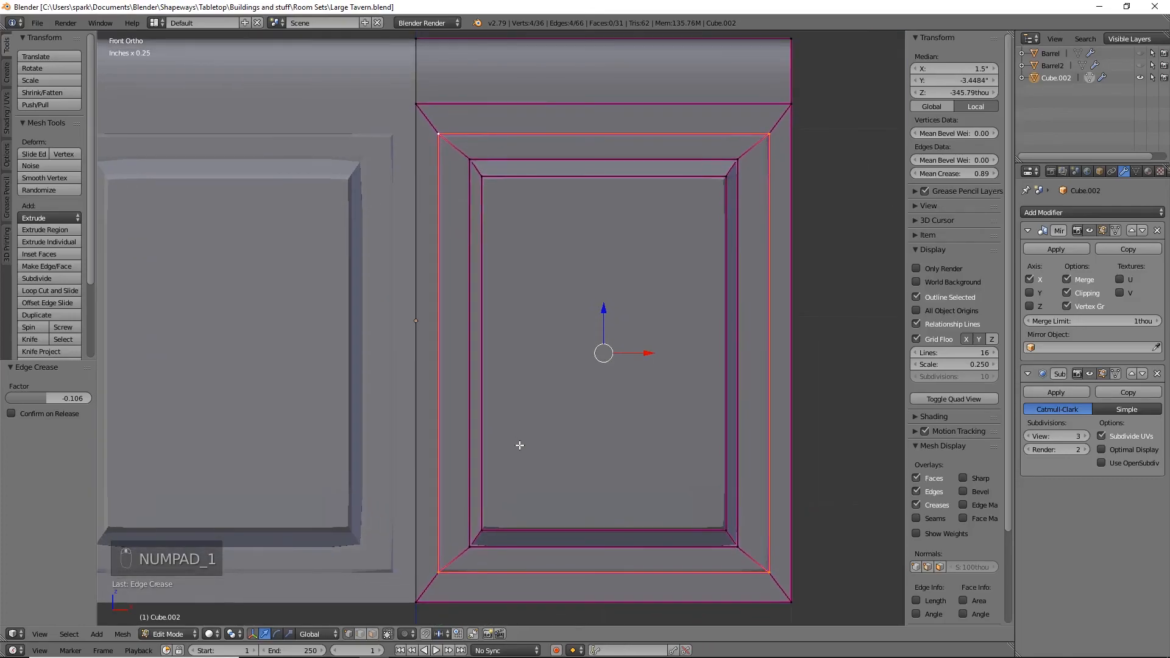
middle_click_drag(496, 383, 489, 457, "shift")
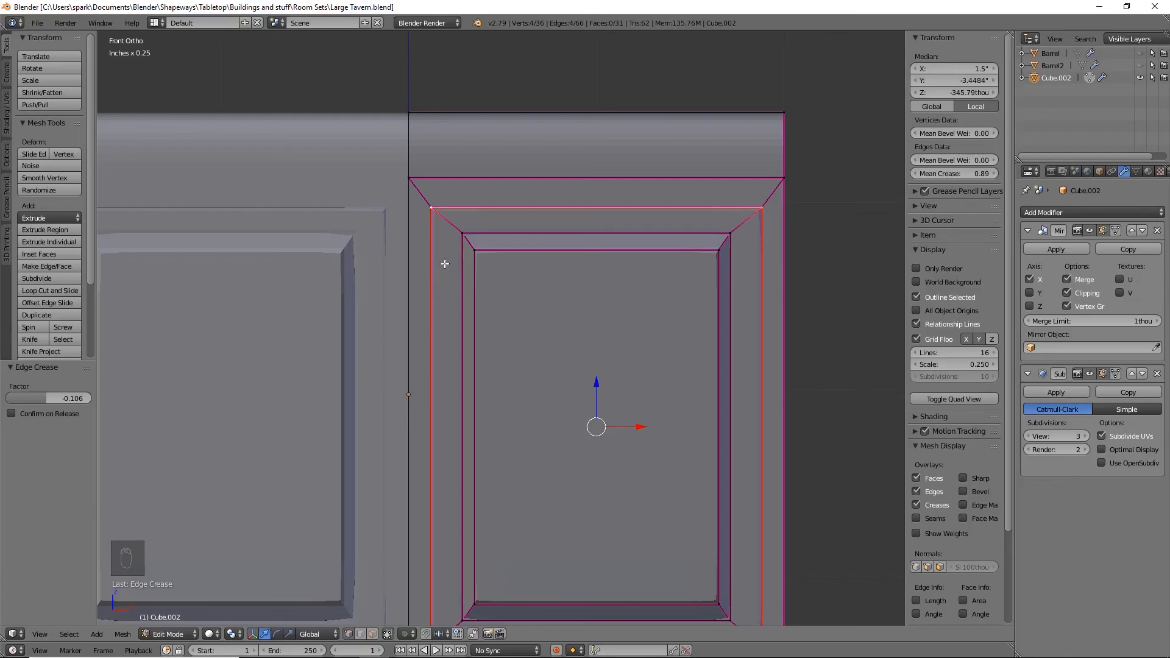
key("ctrl+r")
scroll(463, 306, "up", 2)
left_click(463, 307)
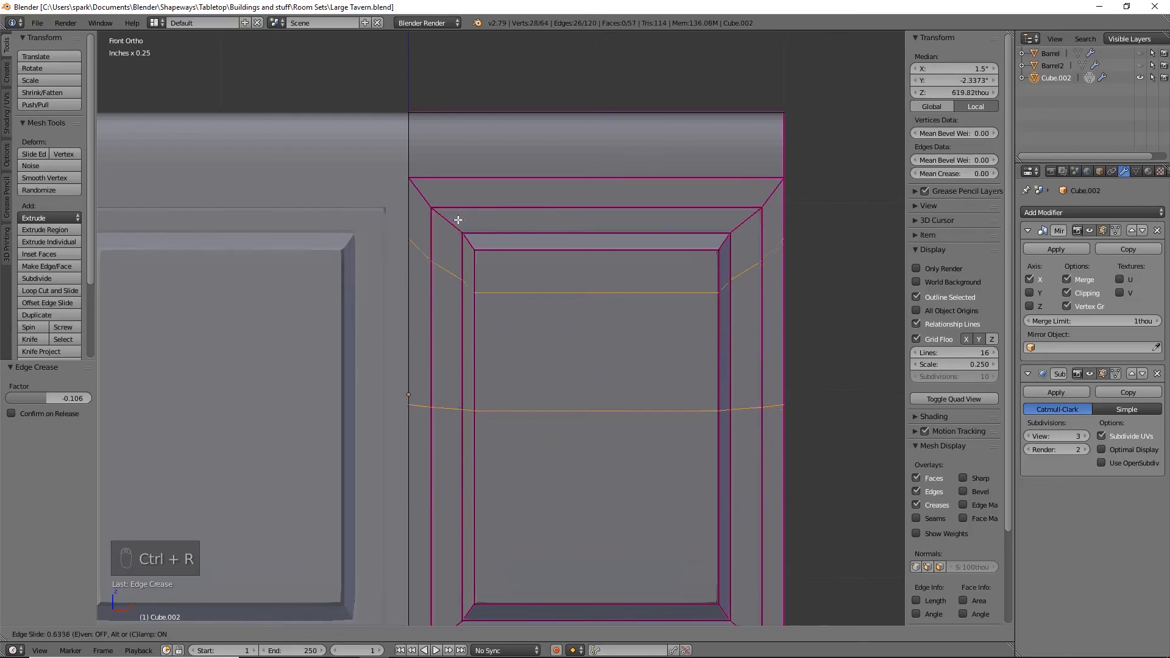
left_click(457, 201)
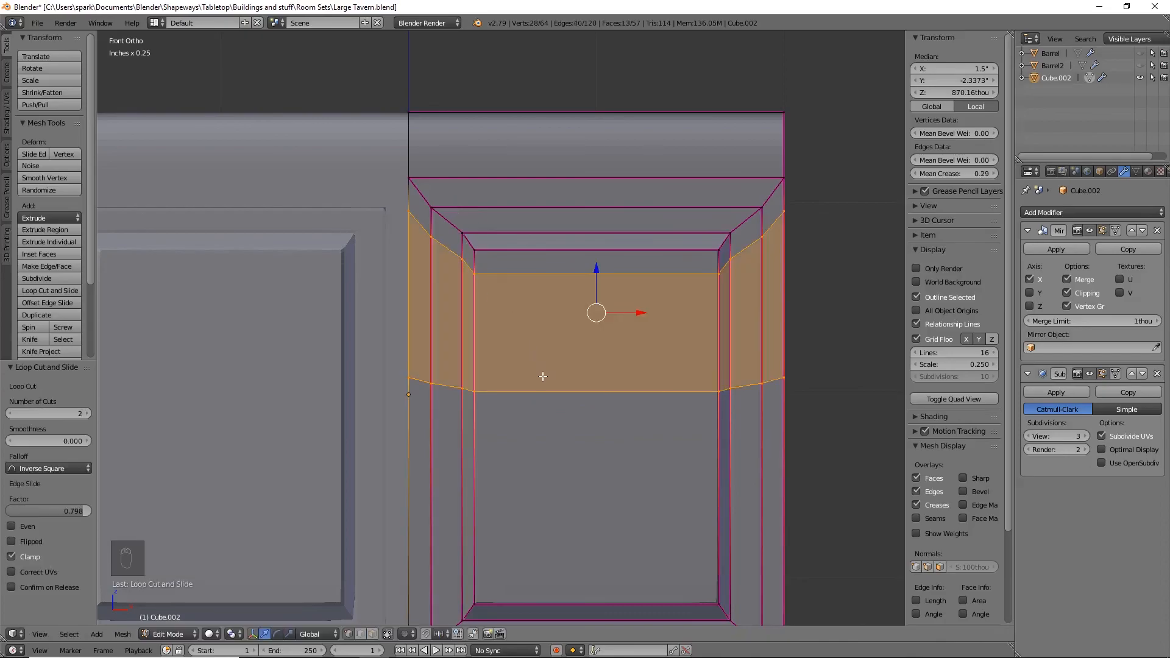
key("ctrl+z")
Add three closely spaced horizontal loop cuts below the panel's upper corners, slid with factors of 0.856, -0.955 and 0.951
key("ctrl+r")
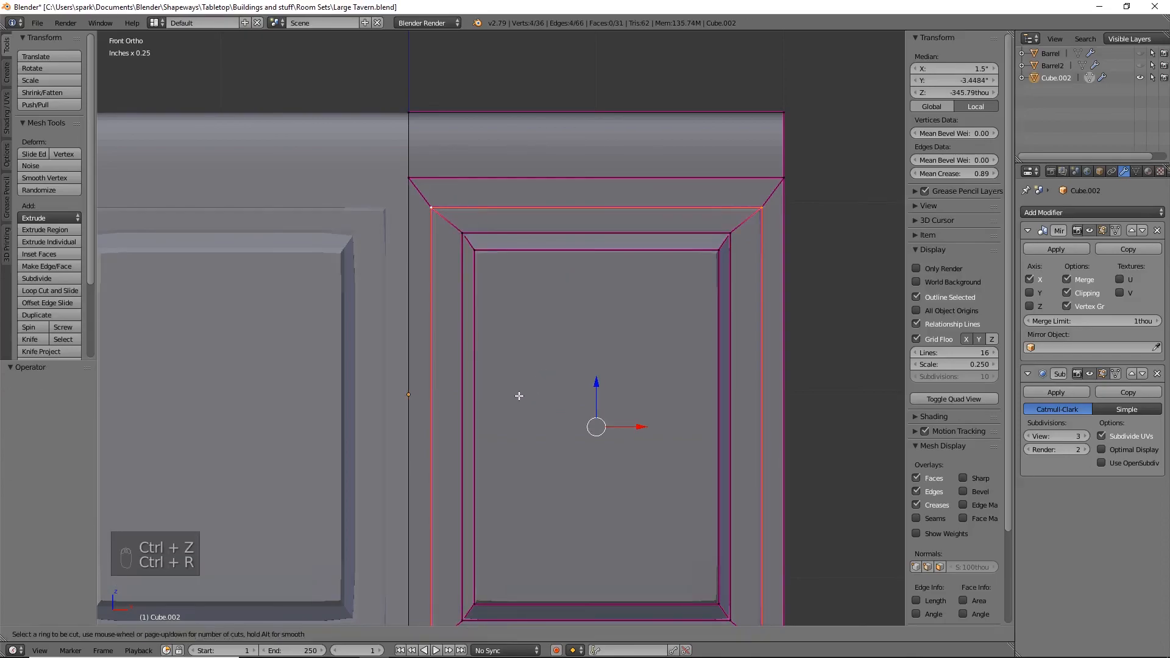
left_click(462, 395)
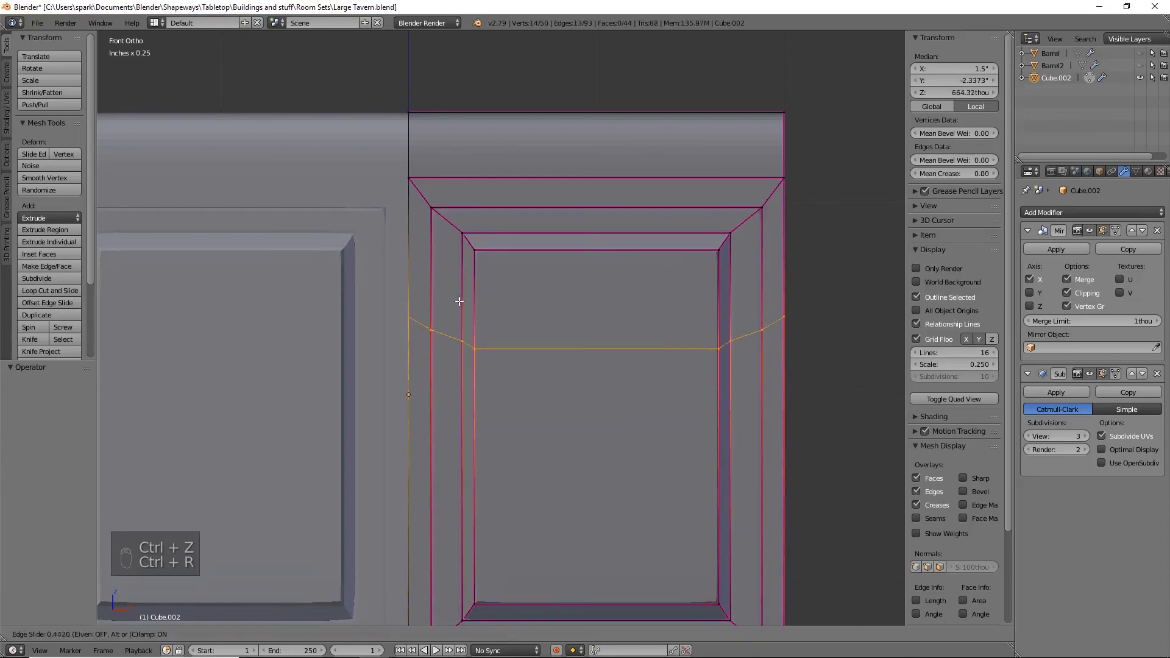
left_click(452, 230)
key("ctrl+r")
left_click(472, 436)
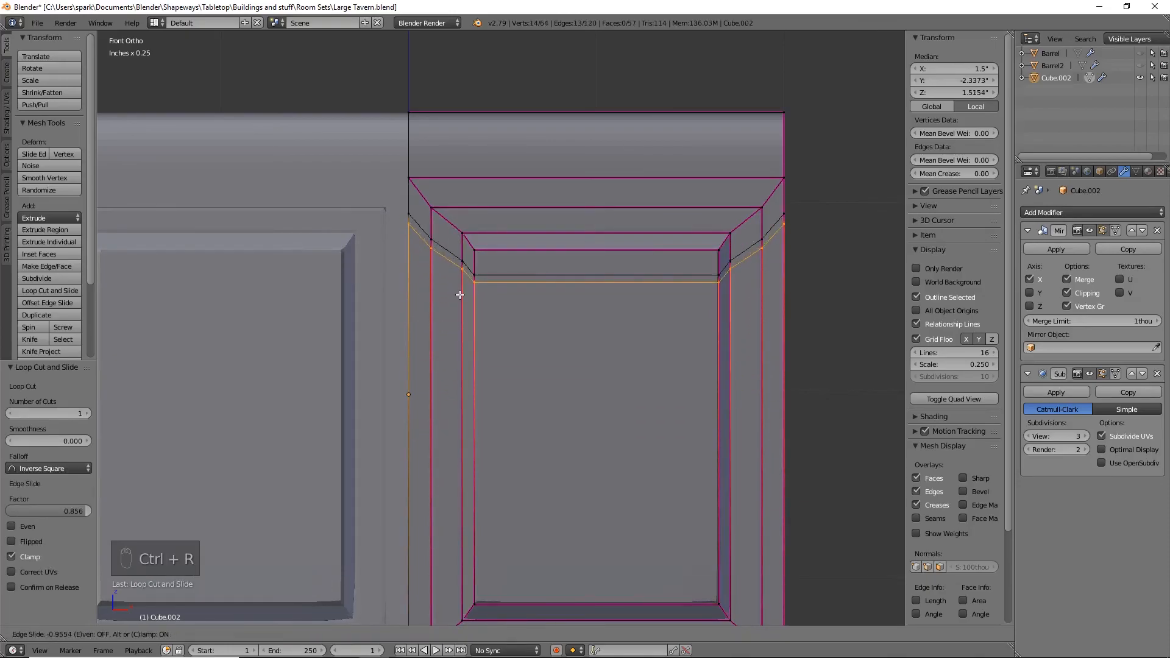
left_click(460, 294)
key("ctrl+r")
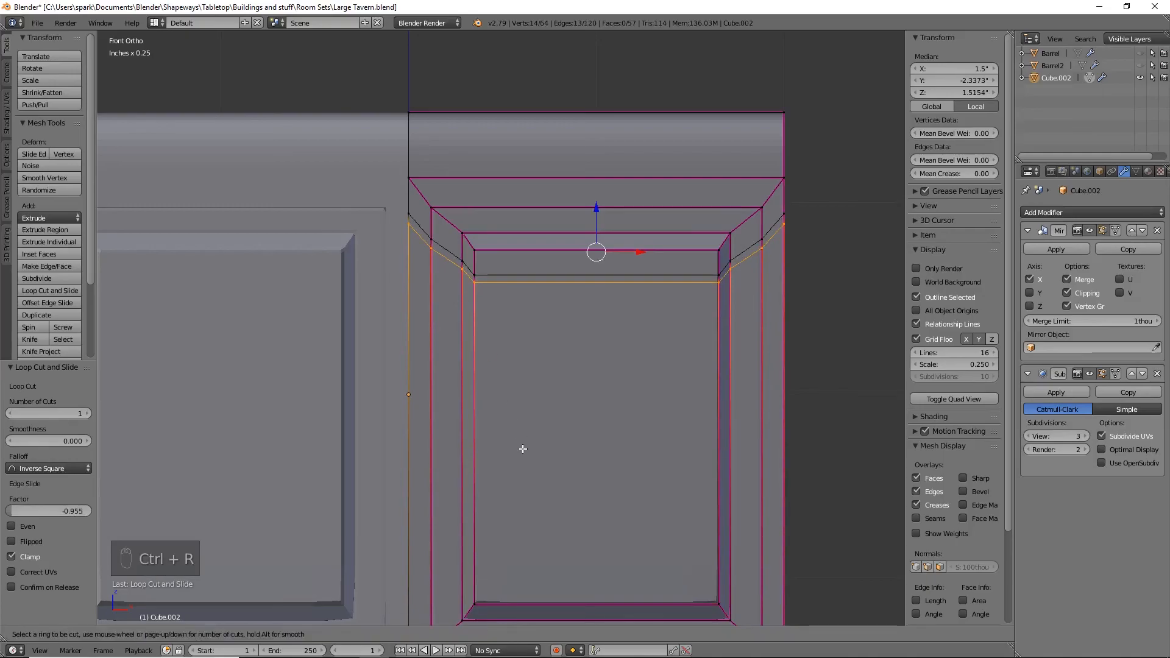
left_click(486, 439)
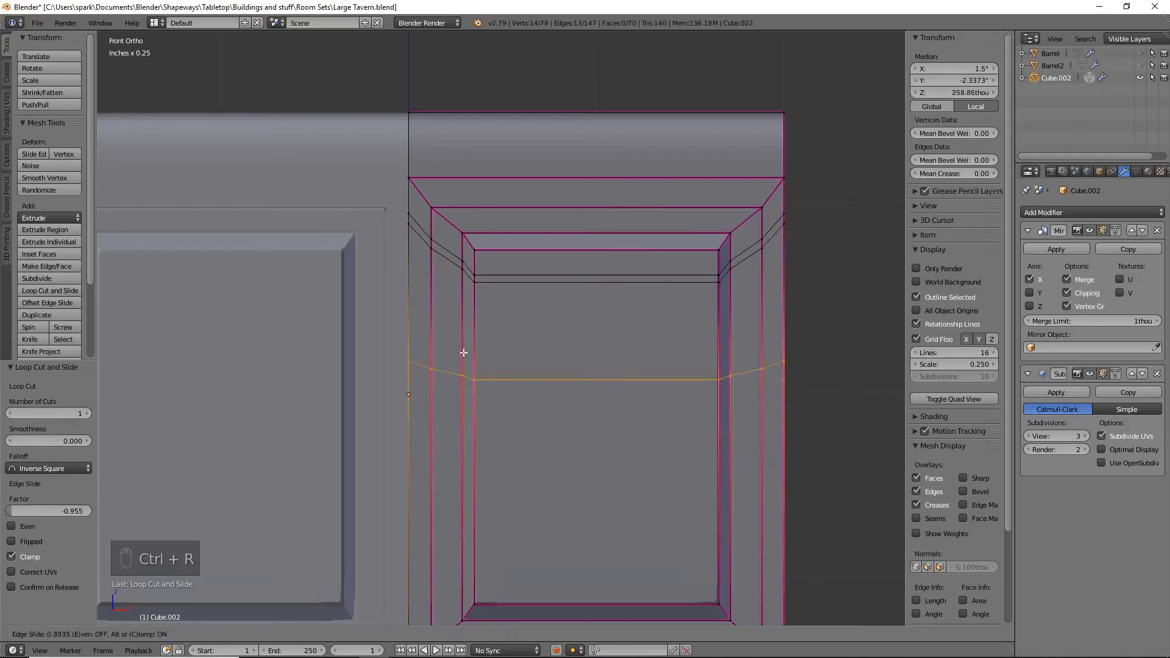
left_click(456, 285)
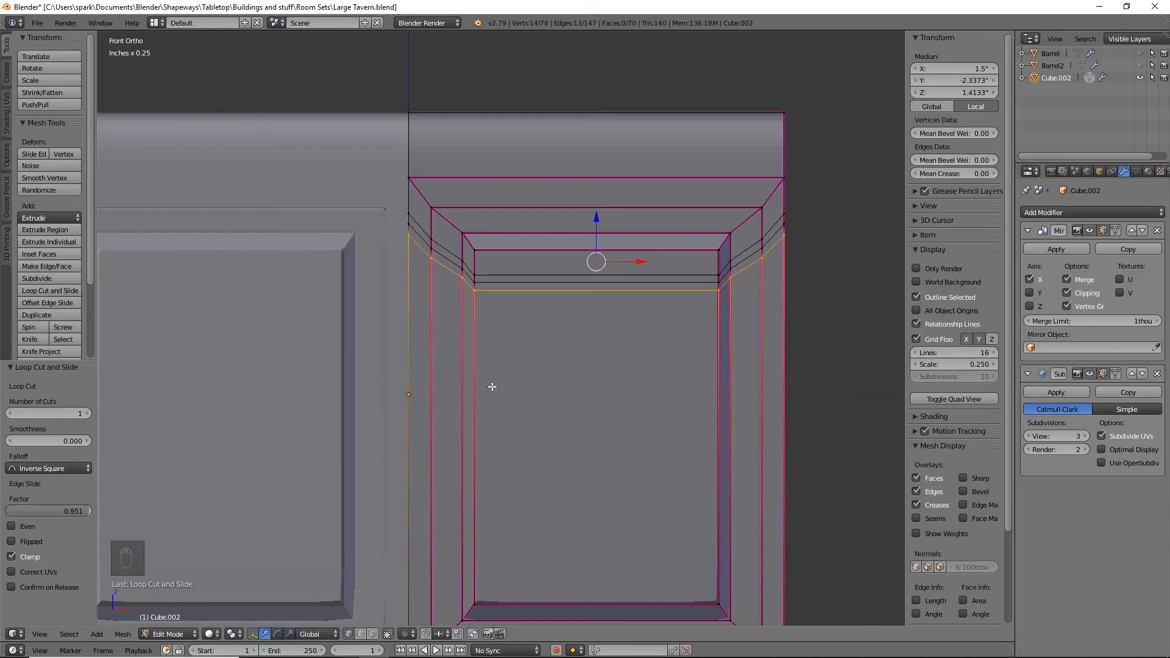
Add three evenly spaced, unslid loop cuts around the raised frame surrounding the inner panel
key("ctrl+r")
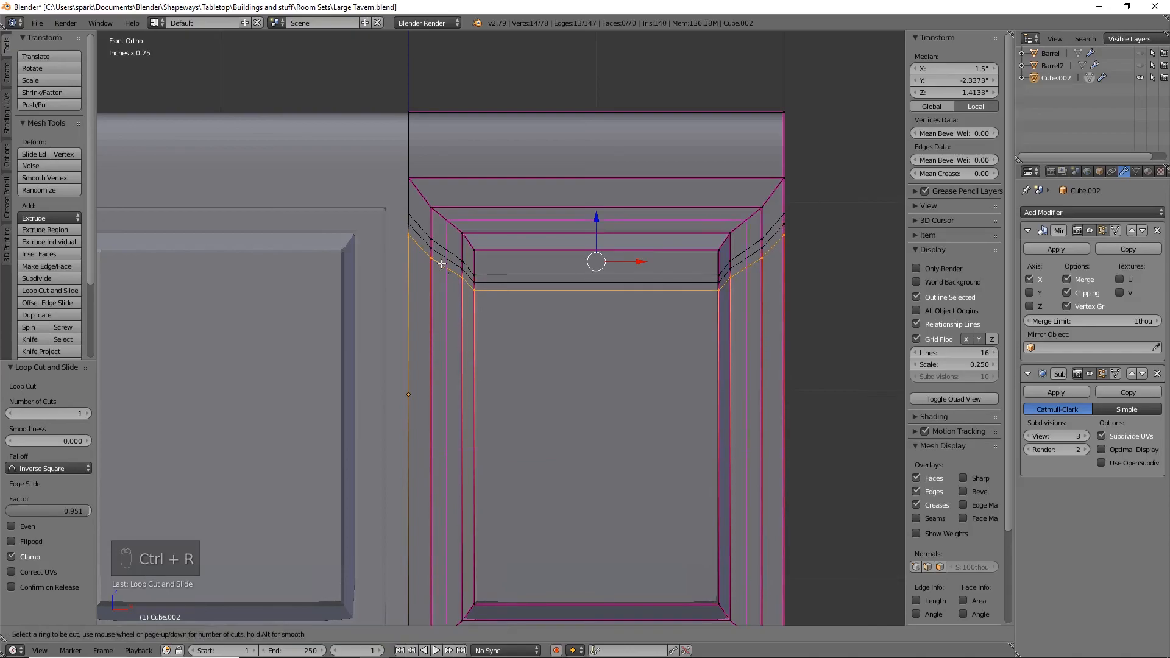
scroll(438, 257, "up", 1)
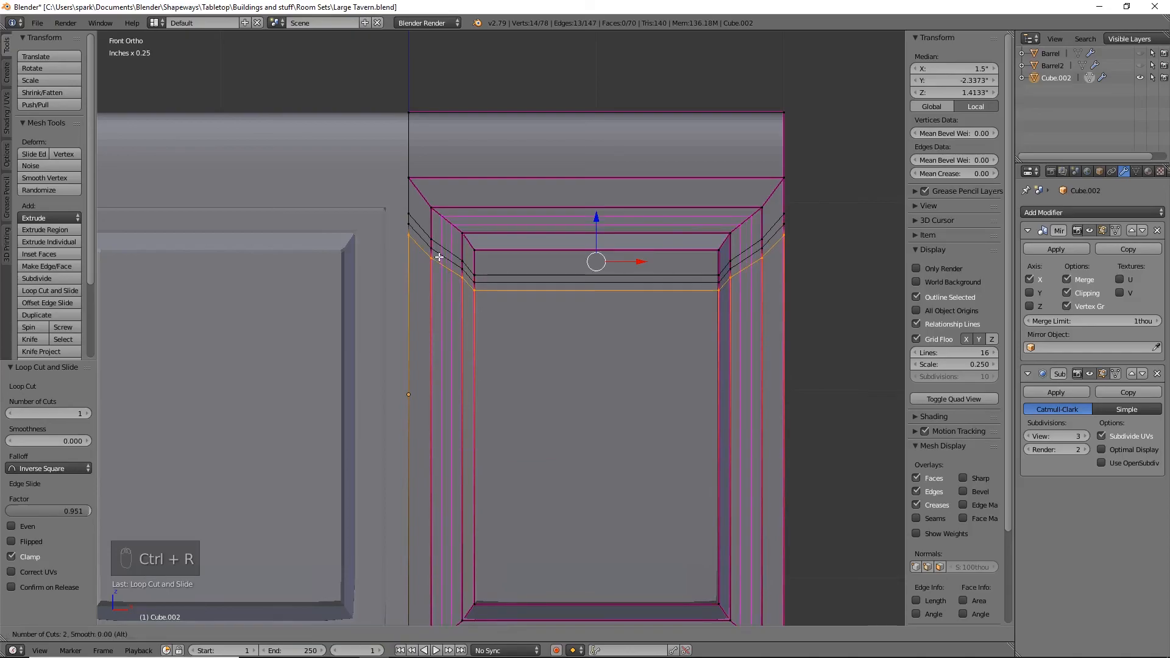
left_click(439, 257)
right_click(441, 261)
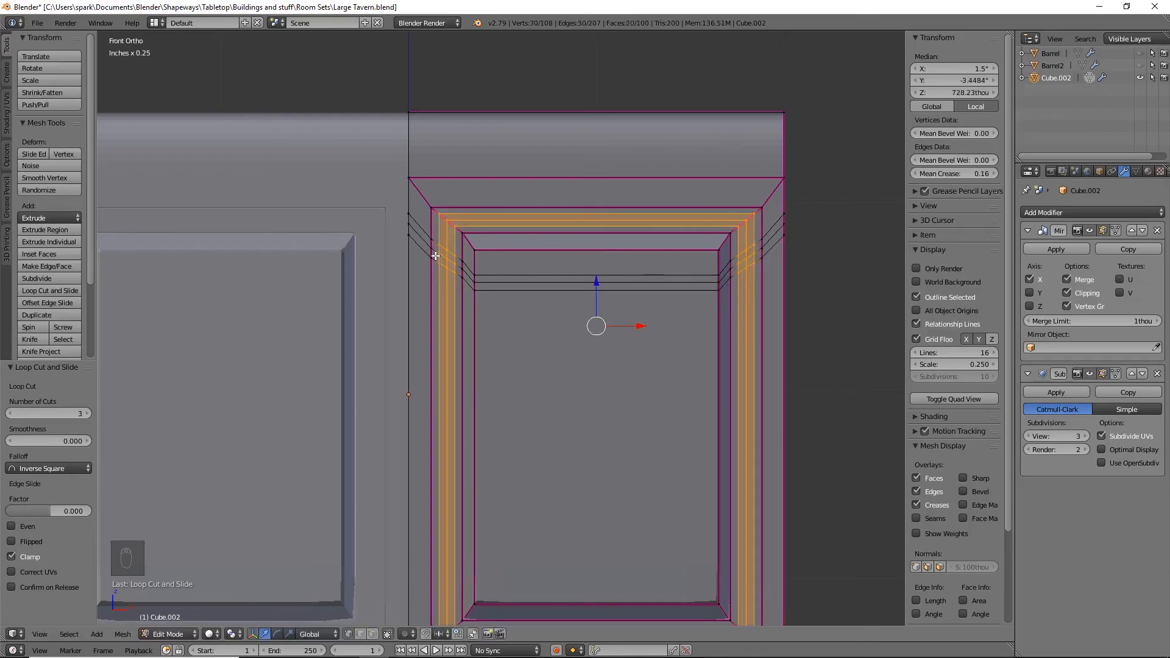
Flatten the upper row of three vertices along Z where the new cuts cross on the frame's left stile
scroll(440, 261, "up", 6)
middle_click_drag(412, 237, 506, 295, "shift")
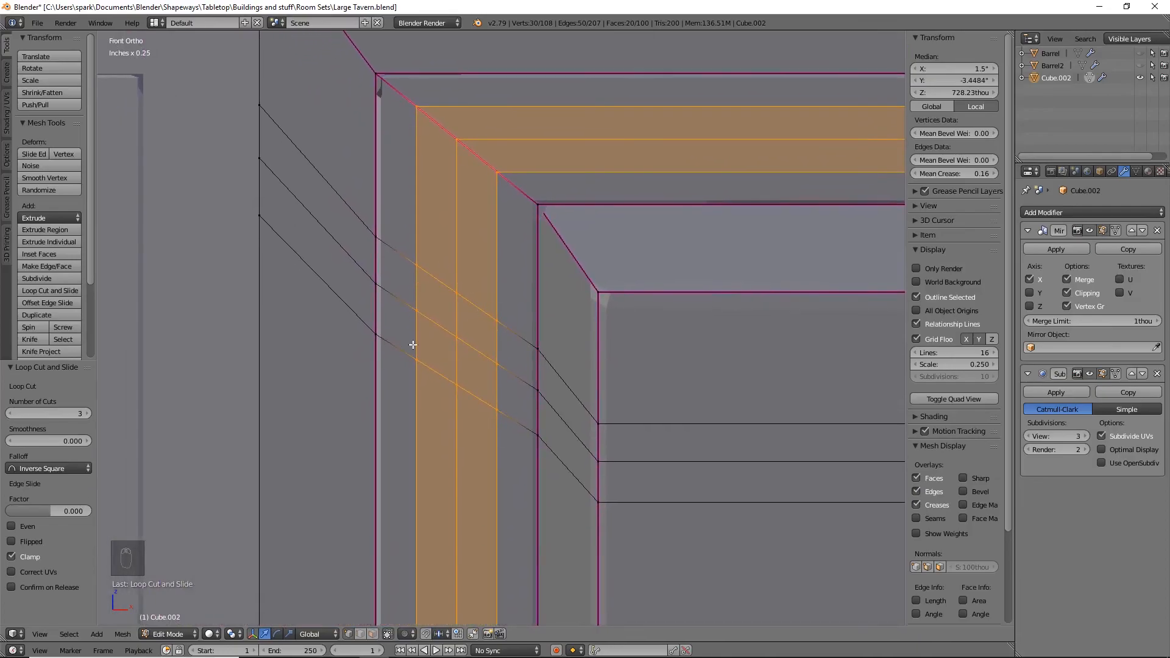
key("a")
key("b")
left_click_drag(402, 249, 515, 429)
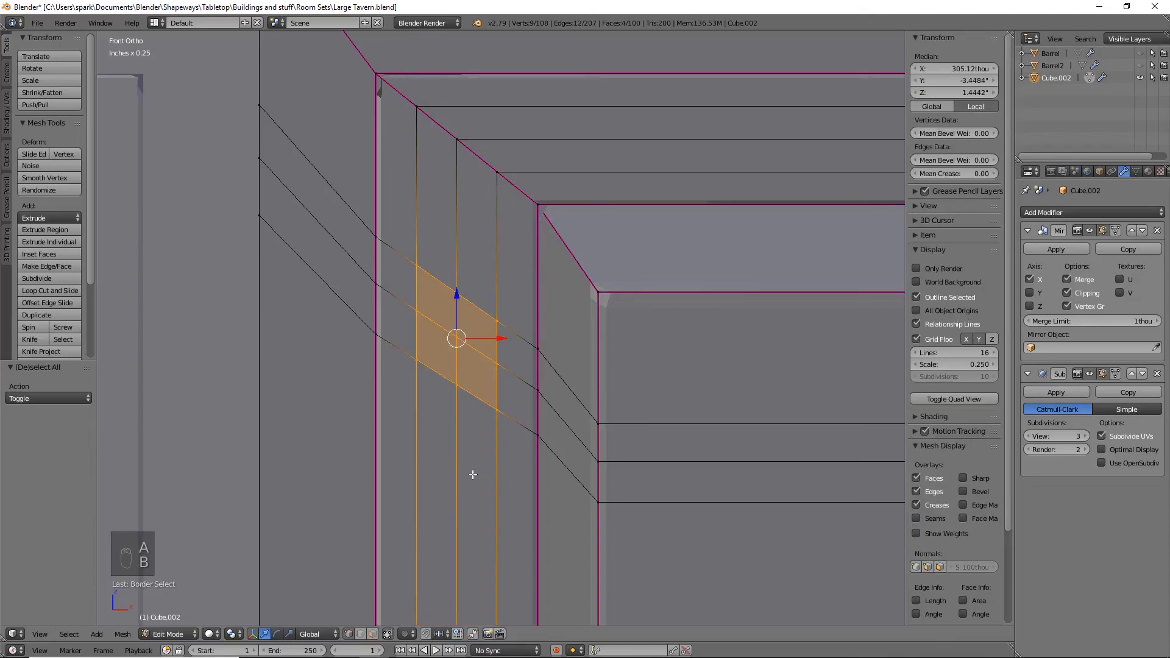
right_click(606, 405, "alt")
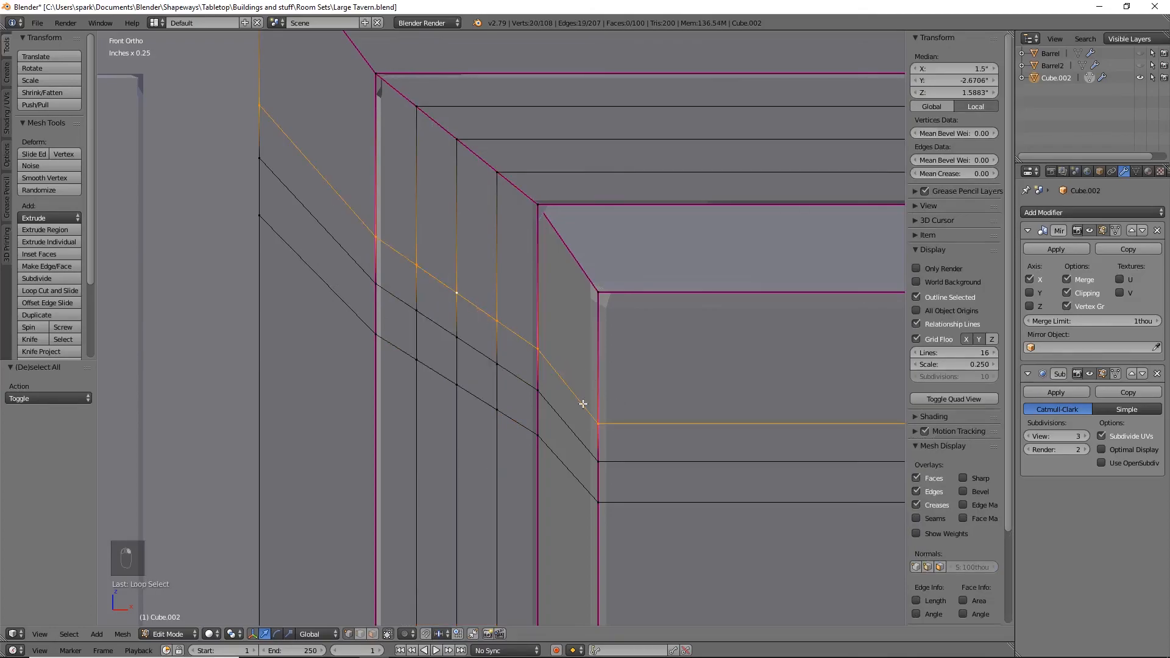
key("a")
key("b")
left_click_drag(412, 251, 513, 329)
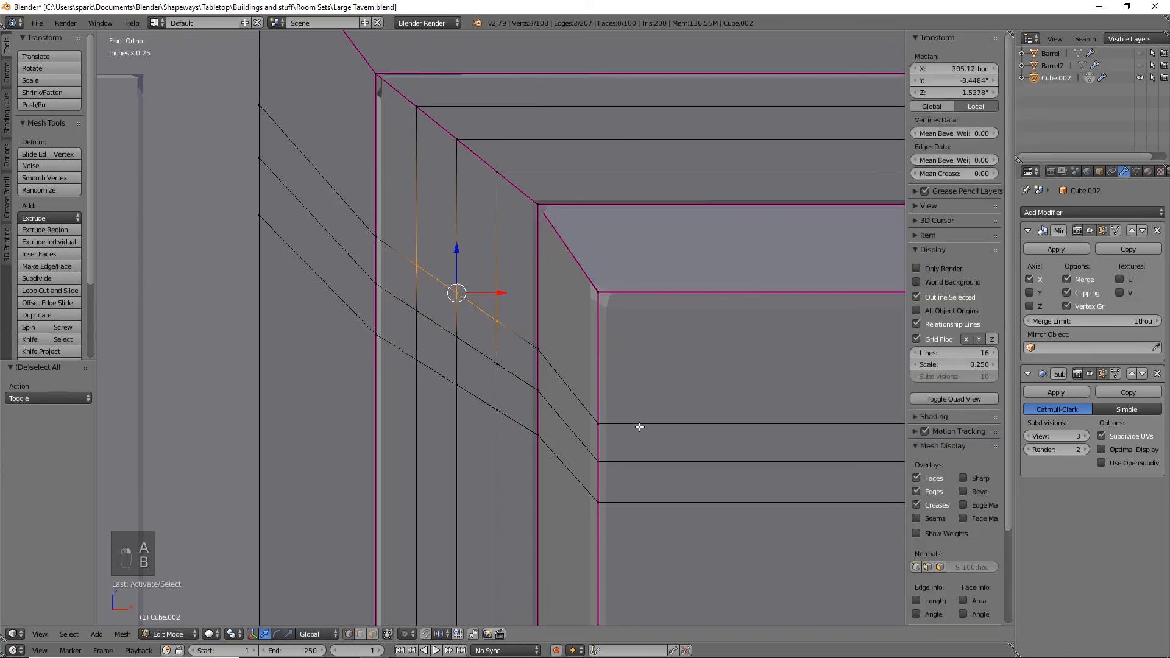
key("s")
key("z")
left_click(457, 295)
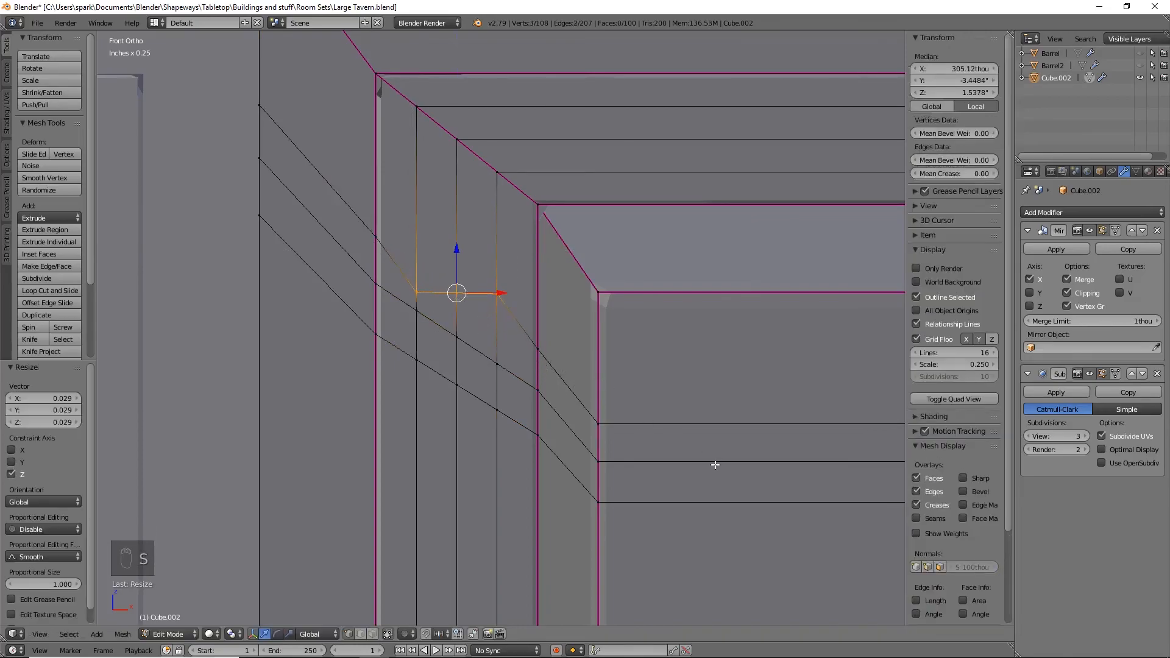
key("s")
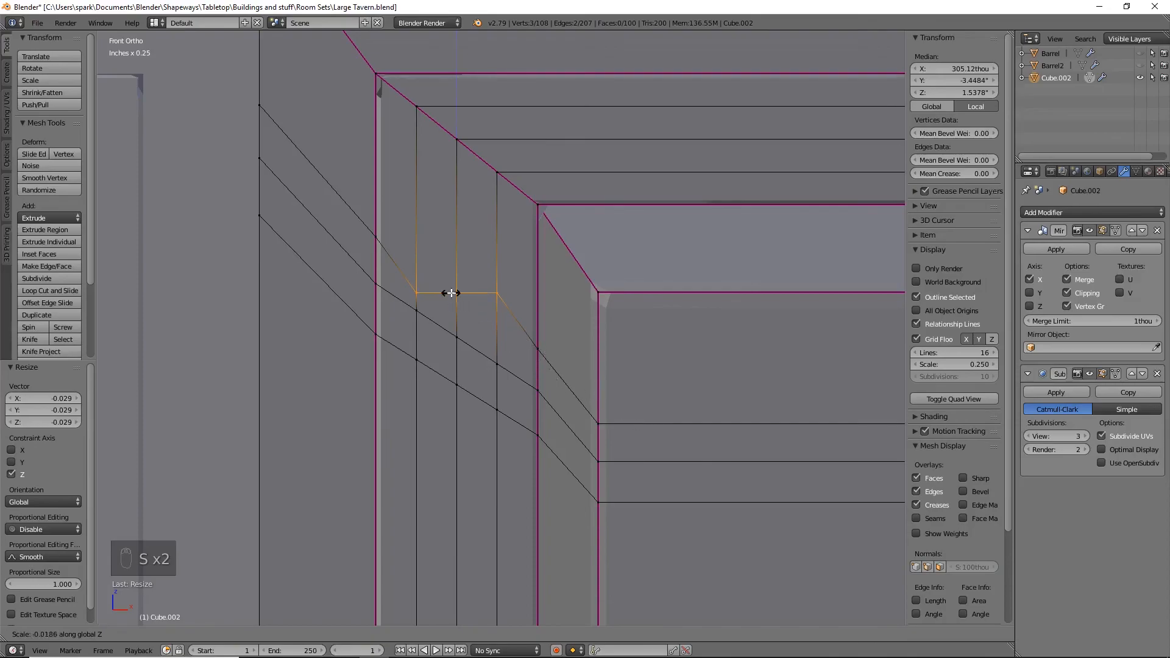
left_click(460, 326)
Flatten the middle row of three crossing vertices on the left stile along Z
right_click(421, 316)
right_click(457, 340, "shift")
right_click(498, 366, "shift")
key("s")
key("z")
left_click(451, 341)
key("s")
key("z")
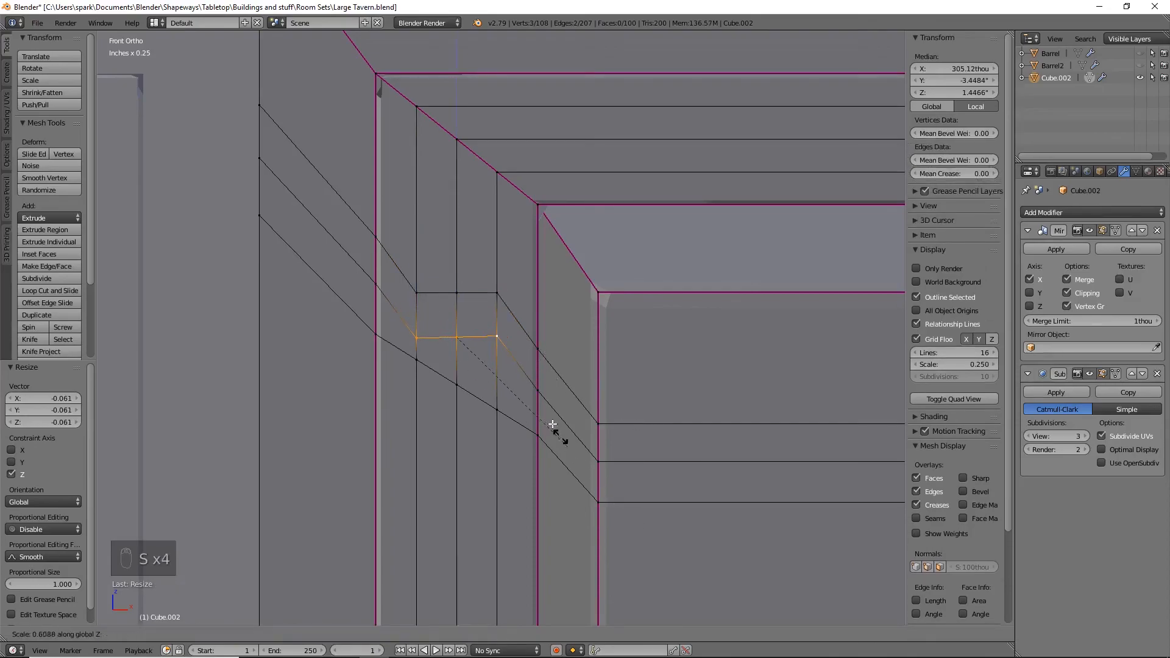
left_click(463, 338)
Flatten the lower row of three crossing vertices on the left stile along Z
right_click(416, 360)
right_click(456, 384, "shift")
right_click(497, 409, "shift")
key("s")
key("z")
left_click(454, 395)
key("s")
key("z")
left_click(459, 386)
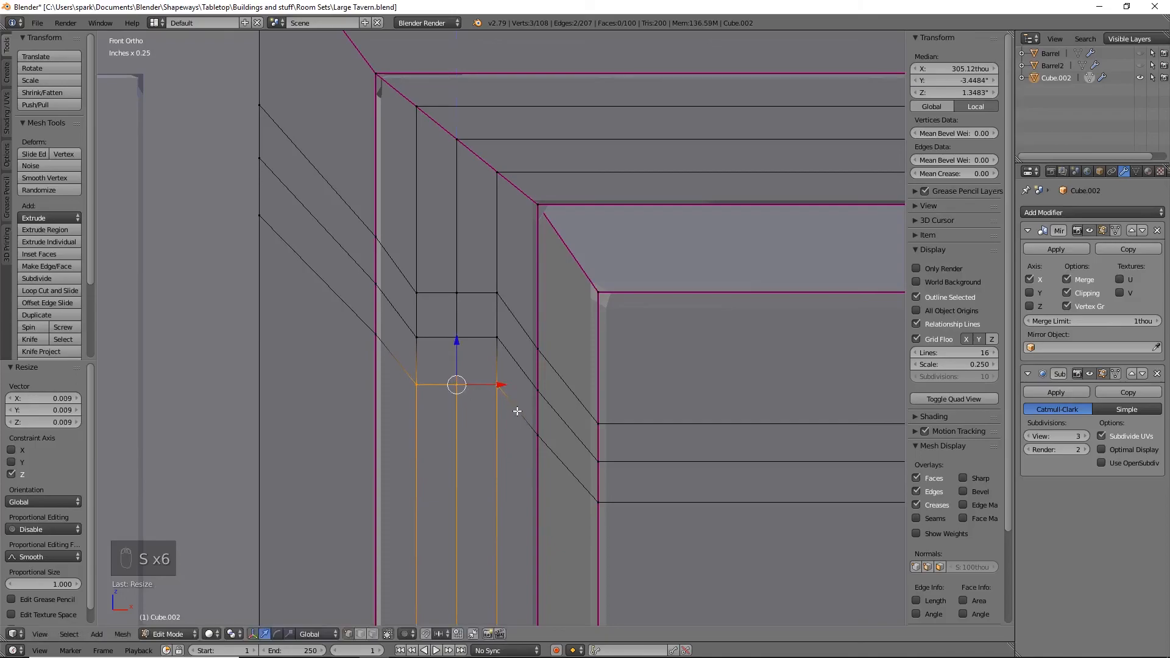
Scale the four corner vertices of the squared vertex grid by 0.772 to round its outline
right_click(497, 385)
right_click(416, 384, "shift")
right_click(416, 293, "shift")
right_click(496, 293, "shift")
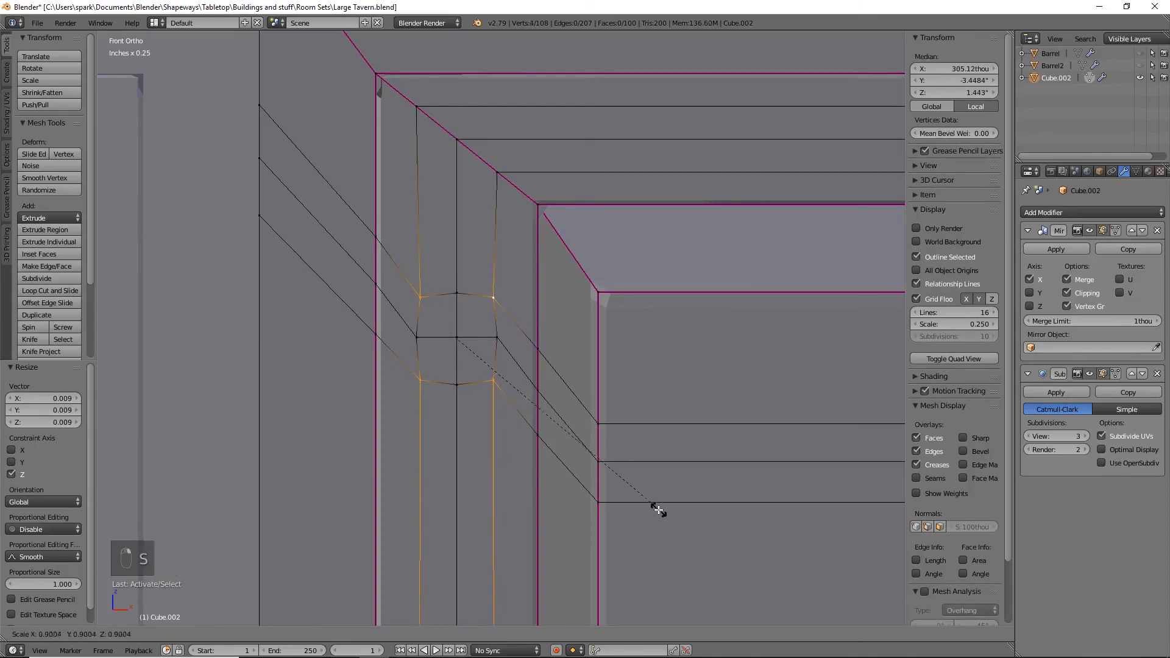
left_click(625, 491)
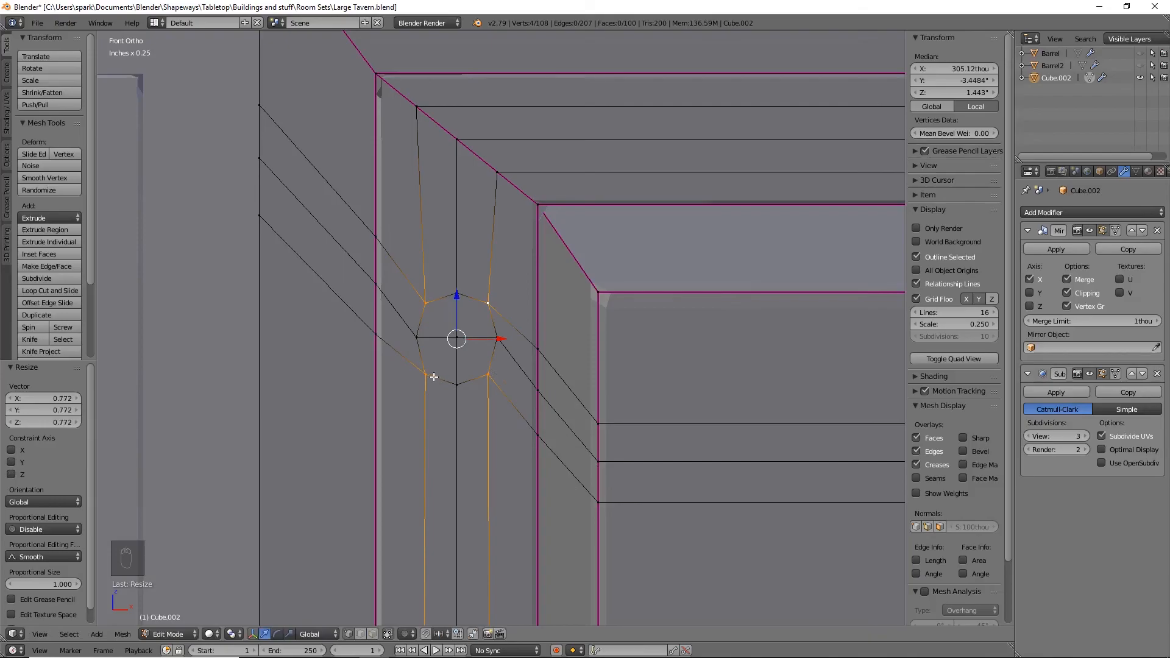
Scale the upper and lower vertex rows of the rounded outline by 0.888 along Z to form an even octagon
right_click(452, 388, "shift")
right_click(459, 290, "shift")
key("s")
key("z")
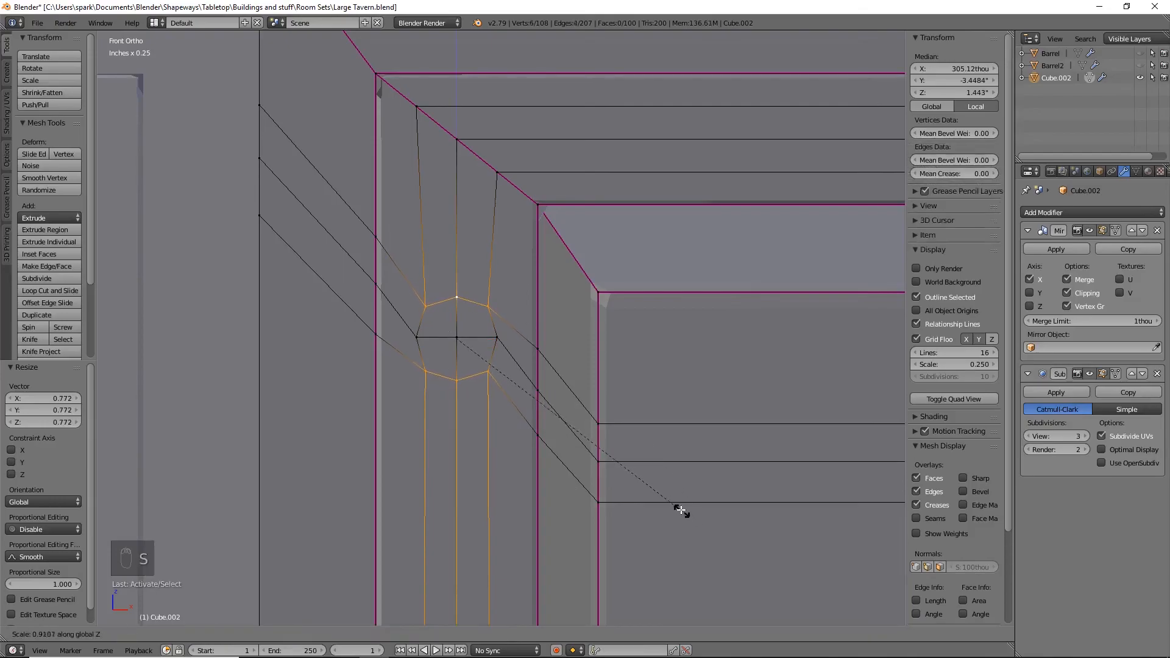
left_click(678, 505)
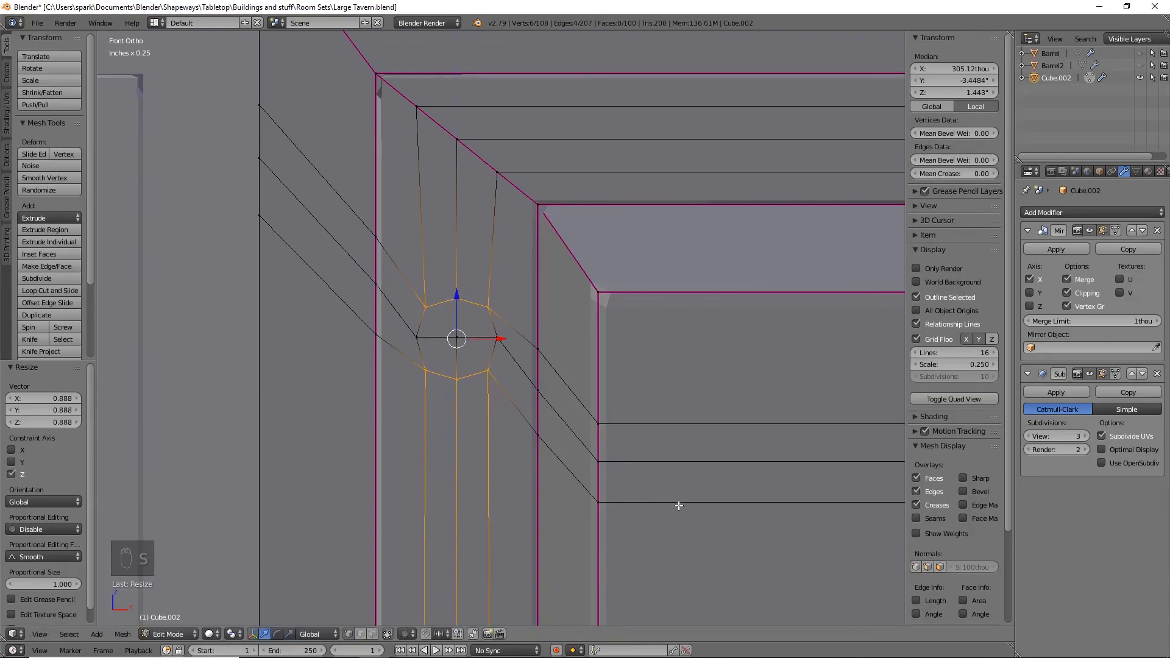
Select the whole octagonal area and extrude it outward along Y by about 0.1 inch as a knob stem
right_click(495, 337, "shift")
right_click(458, 339, "shift")
right_click(415, 340, "shift")
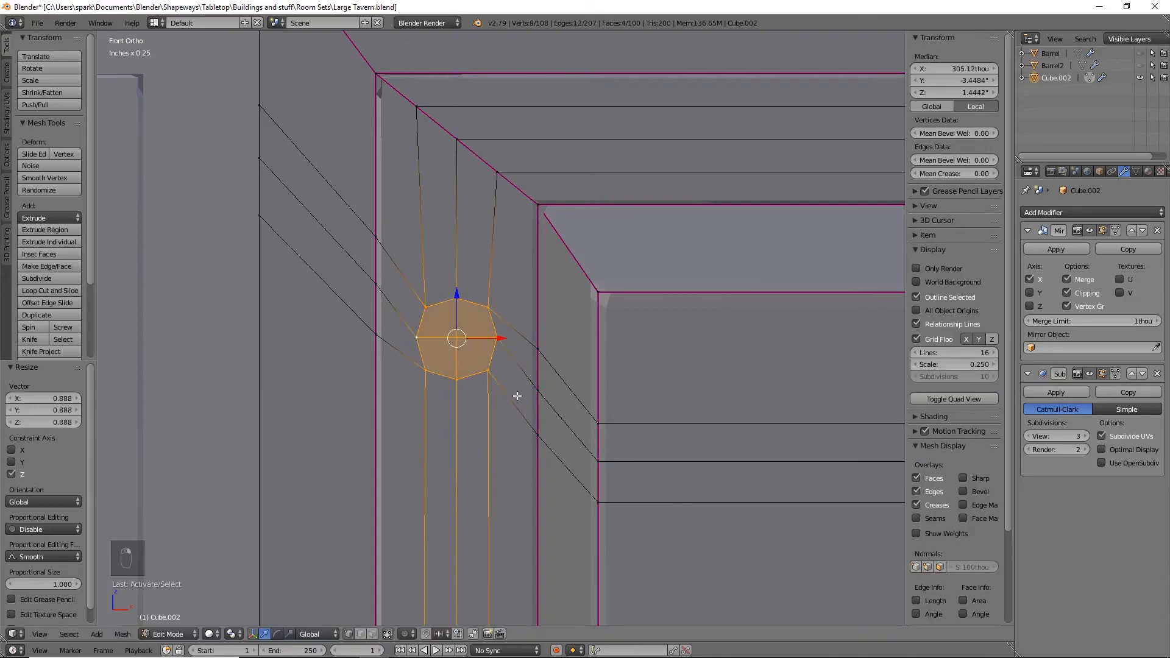
key("KP_3")
key("z")
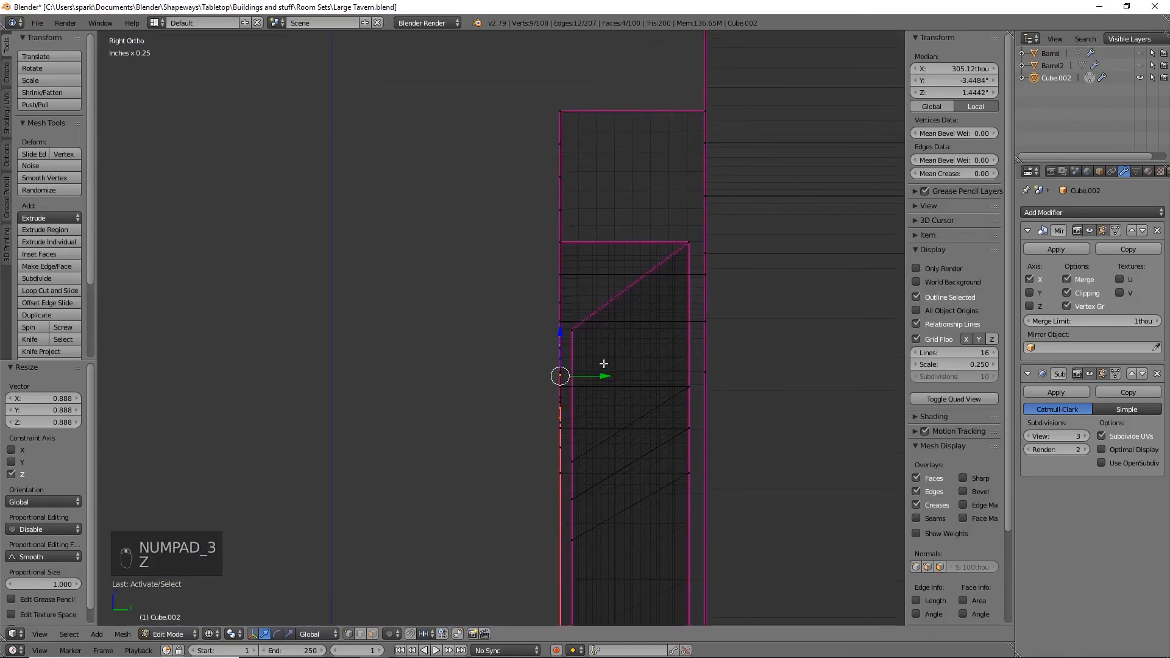
key("e")
key("y")
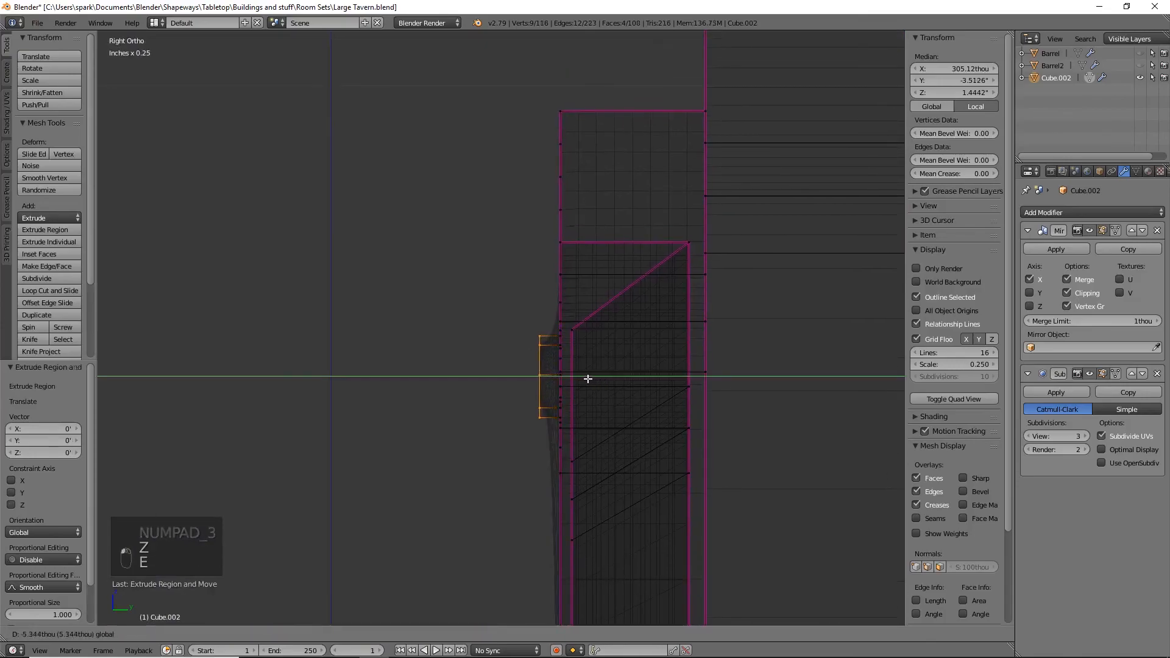
left_click(580, 379)
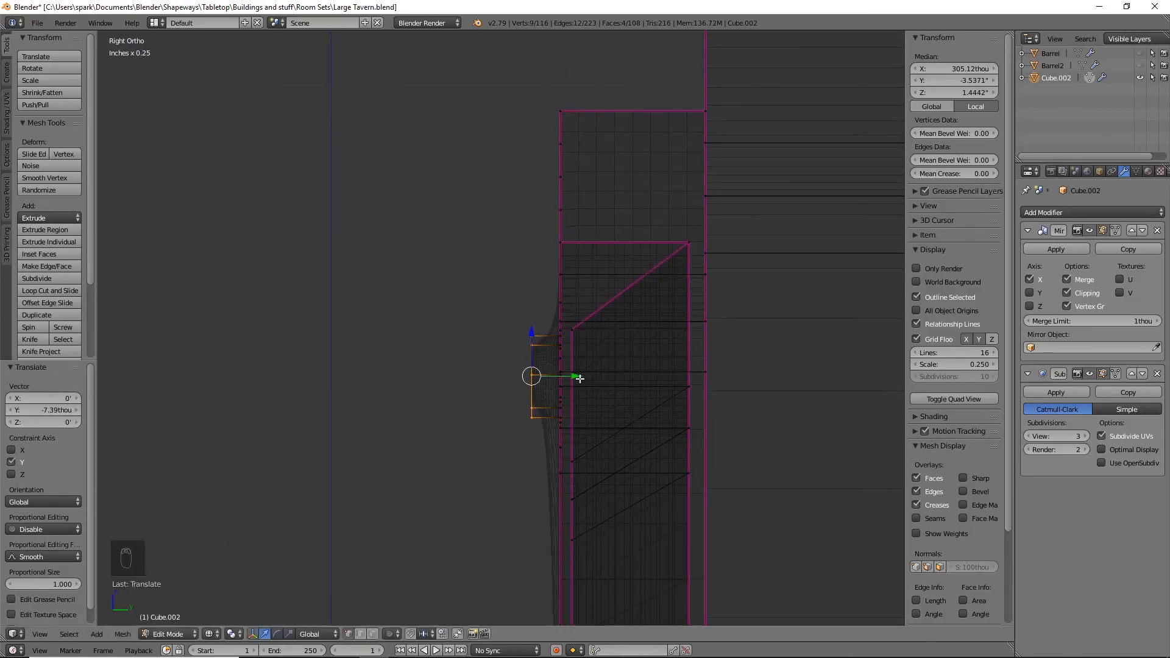
key("g")
key("y")
left_click(579, 379)
Extrude the stem's end face in place and scale it by 1.326 to flare the knob head
key("KP_1")
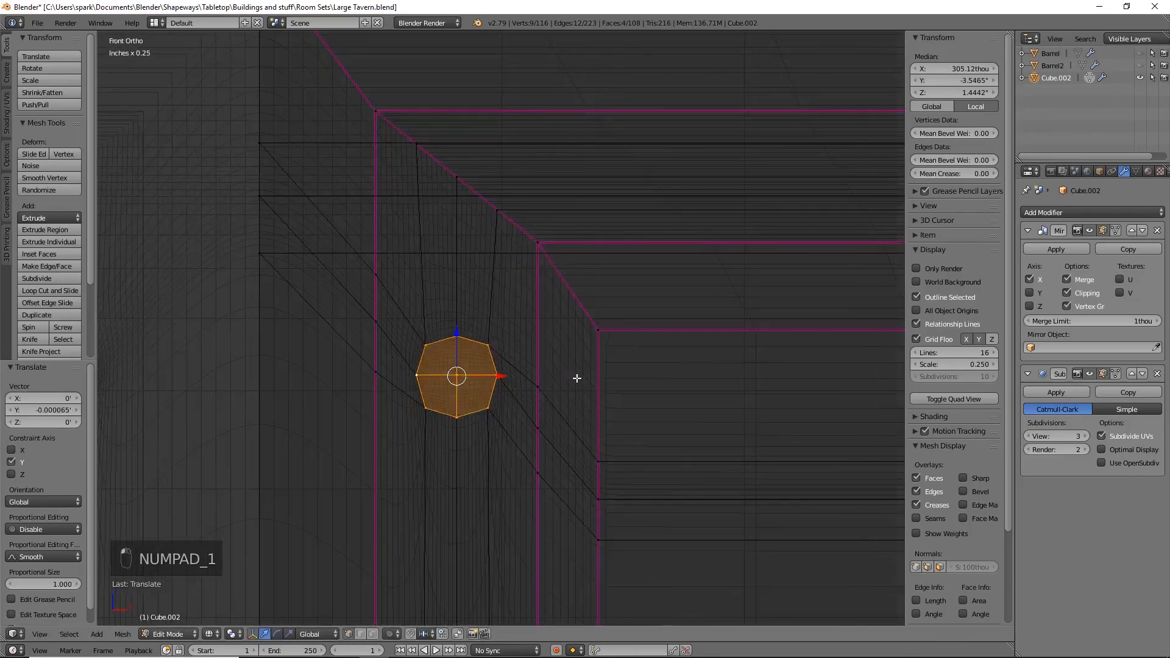
key("z")
key("e")
right_click(577, 378)
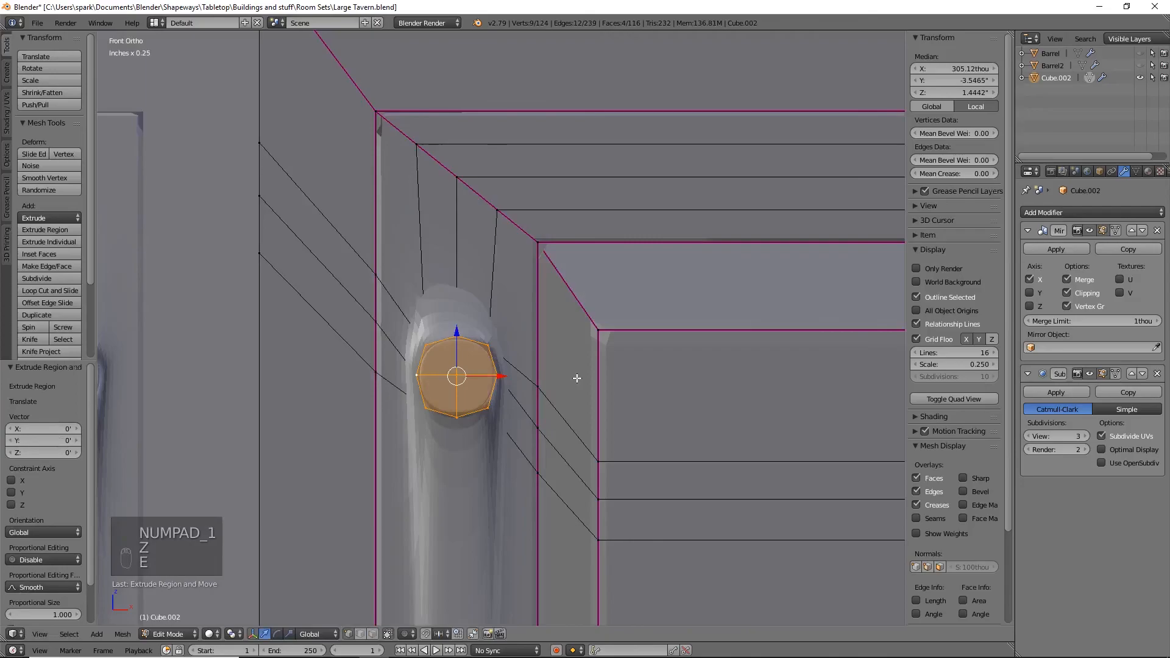
key("e")
key("s")
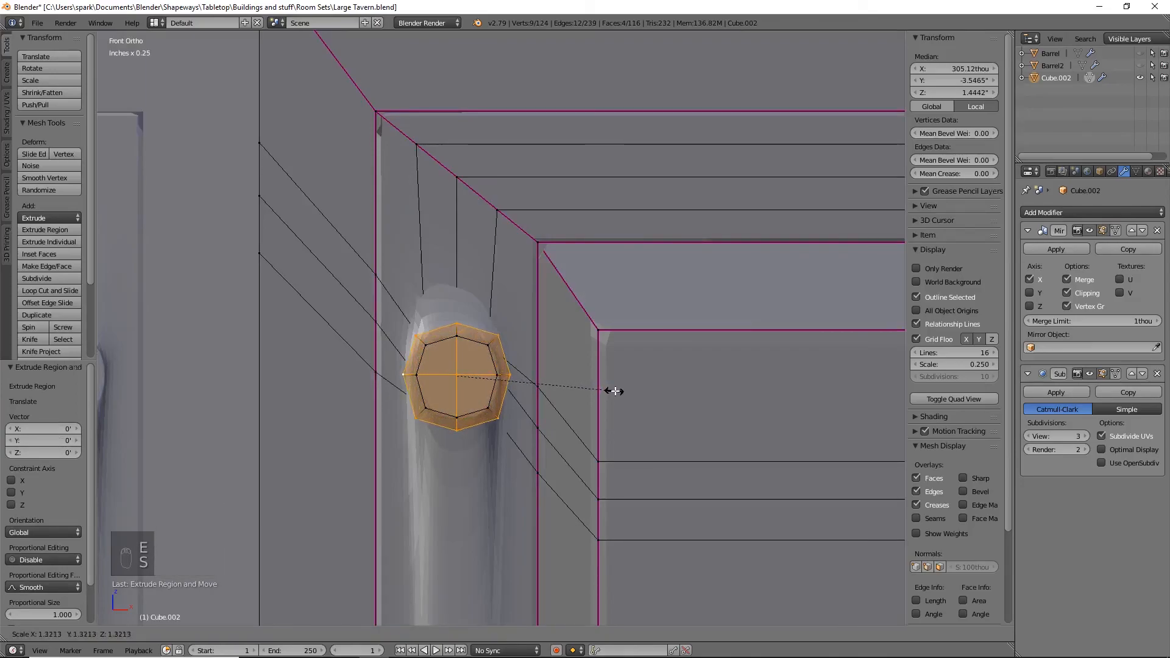
left_click(614, 390)
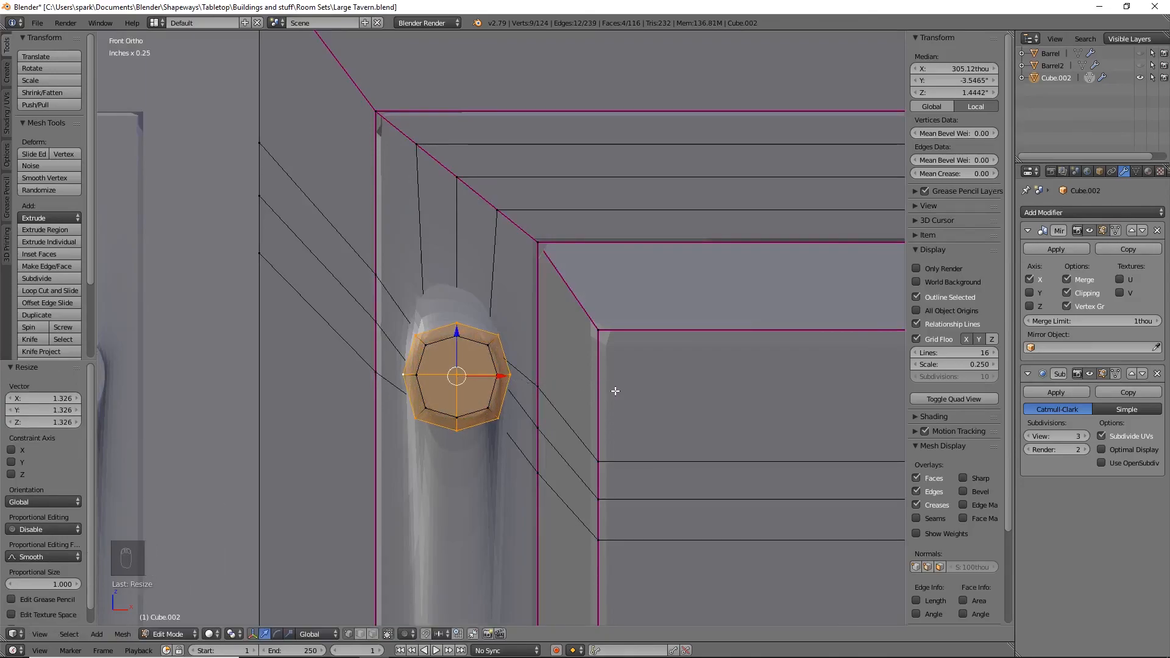
Move the flared knob face outward along Y and extrude it again in place
key("KP_3")
left_click_drag(571, 376, 558, 374)
key("e")
right_click(640, 413)
Try scaling the newly extruded knob face by 0.960
key("s")
left_click(666, 470)
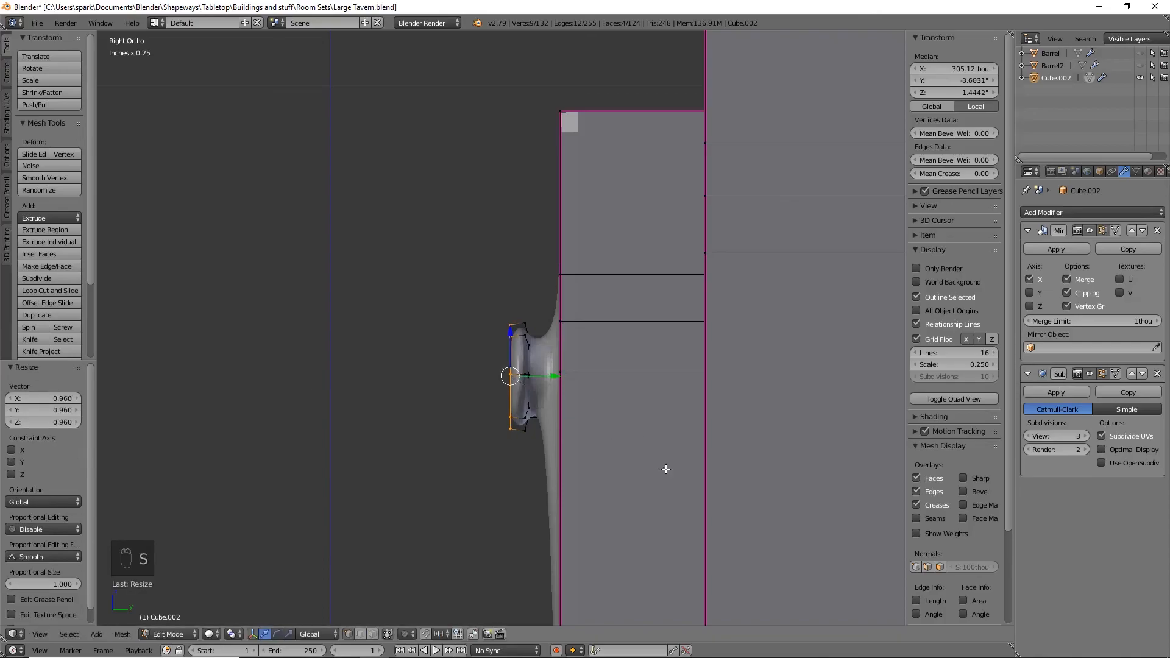
key("ctrl+z")
Adjust the knob rim's depth along Y, then extrude its front face and scale the new face
left_click_drag(560, 375, 564, 376)
key("e")
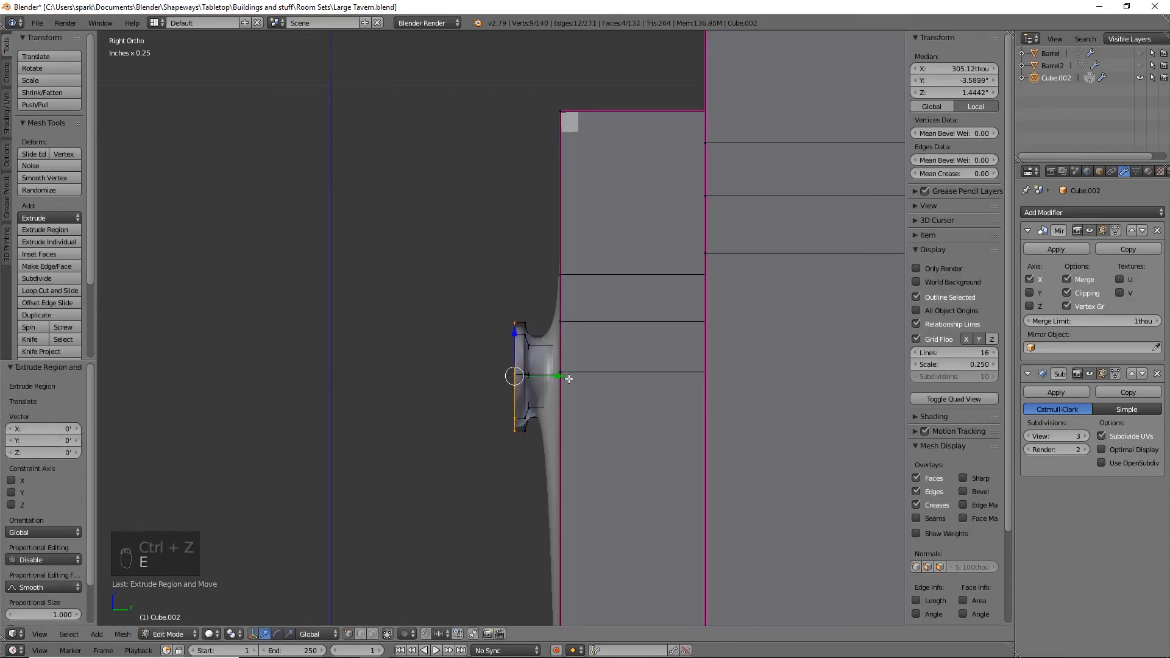
left_click(553, 374)
key("s")
left_click(622, 422)
Pull the centre vertex of the knob's front face outward along Y to dome it
middle_click_drag(598, 423, 528, 385)
right_click(489, 376)
left_click_drag(544, 377, 528, 379)
Crease the upper and side edges around the base of the knob's stem with a factor of 1.000
right_click(509, 358, "alt")
middle_click_drag(563, 368, 576, 399)
key("a")
scroll(576, 354, "up", 5)
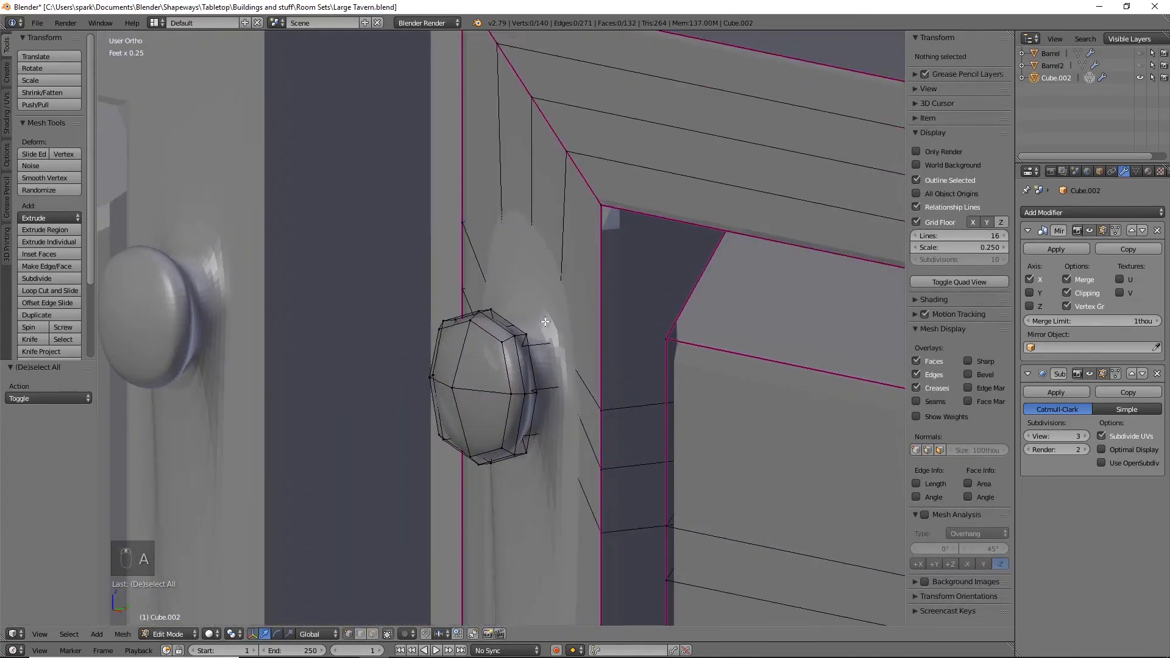
right_click(588, 387, "alt")
right_click(566, 416, "alt+shift")
middle_click_drag(564, 424, 761, 419)
right_click(394, 388, "alt+shift")
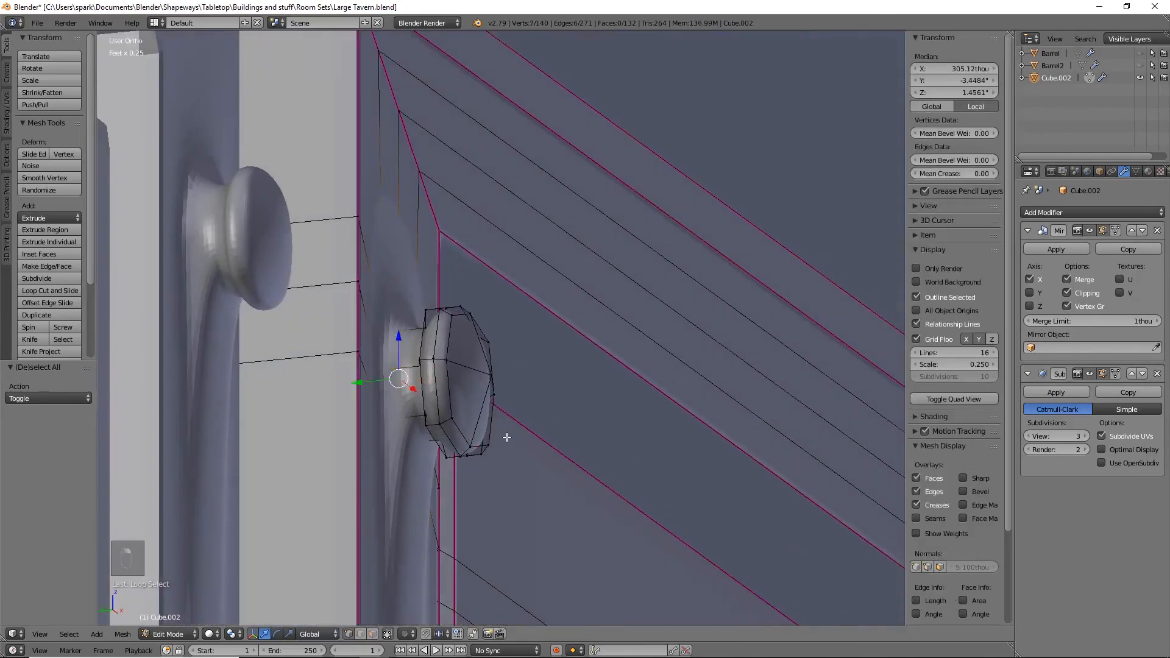
key("shift+e")
left_click(840, 567)
Crease the two remaining bottom edges of the stem's base with a factor of 1.000 and show the mesh in wireframe
right_click(407, 435, "alt")
right_click(384, 429, "alt")
key("shift+e")
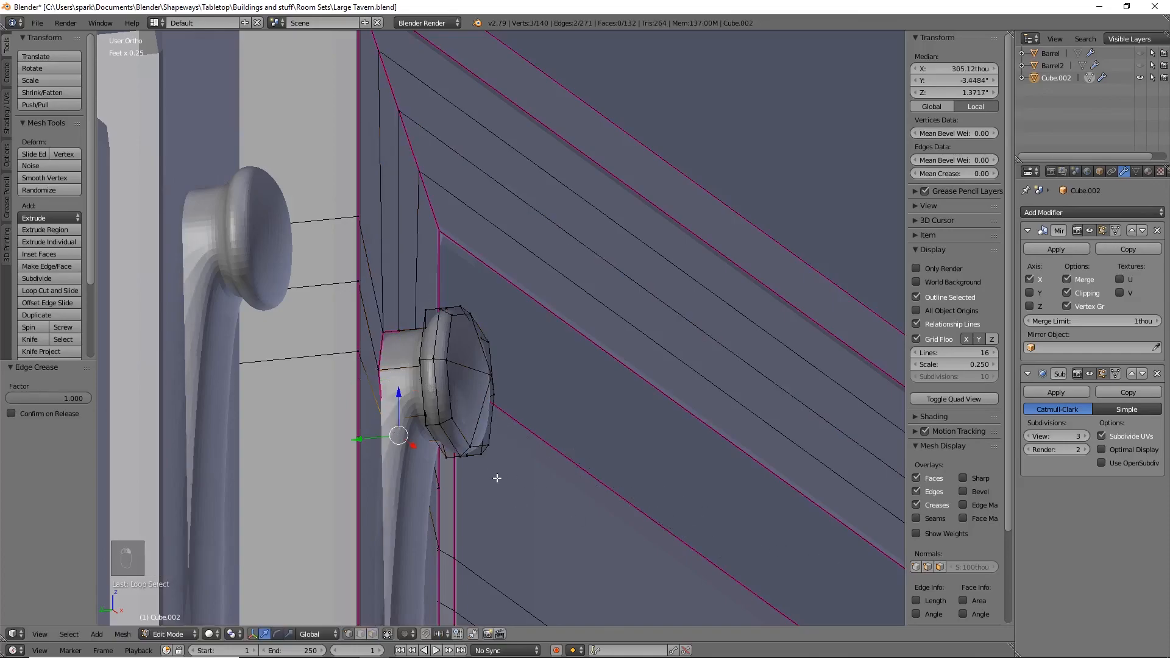
left_click(656, 434)
middle_click_drag(656, 434, 392, 364)
key("z")
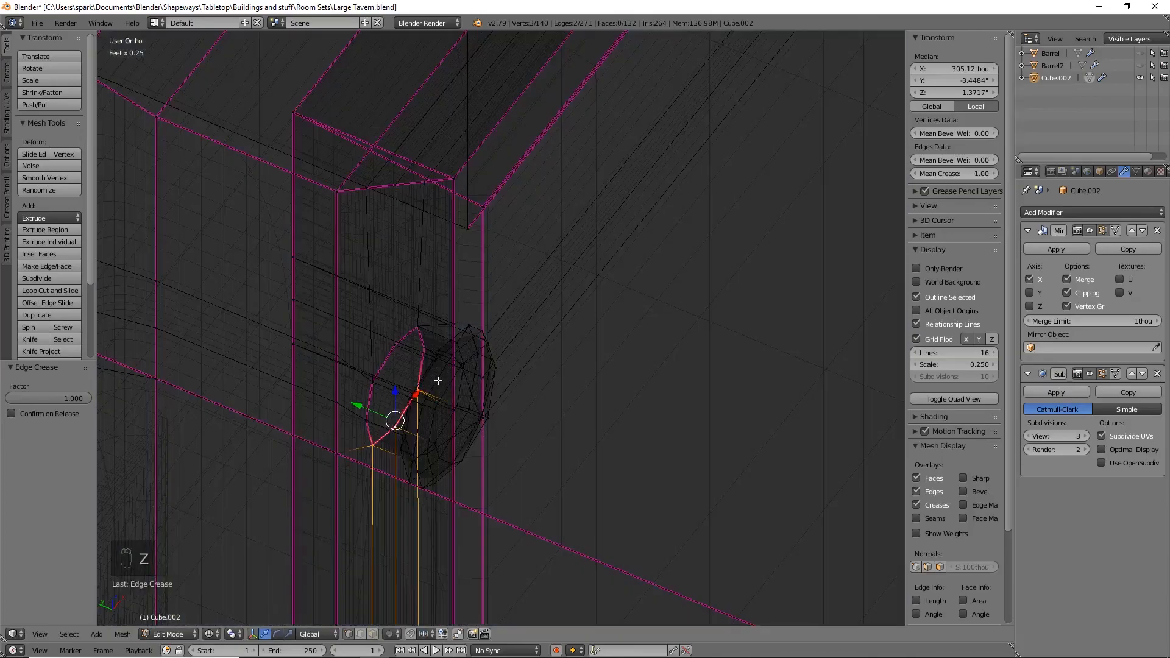
Crease the edge loop where the stem meets the back of the knob and save the file
key("z")
scroll(432, 374, "up", 4)
mouse_move(546, 366)
middle_mouse_down()
mouse_move(520, 387)
mouse_move(238, 306)
mouse_move(230, 261)
mouse_move(543, 386)
middle_mouse_up()
right_click(582, 400, "alt")
key("shift+e")
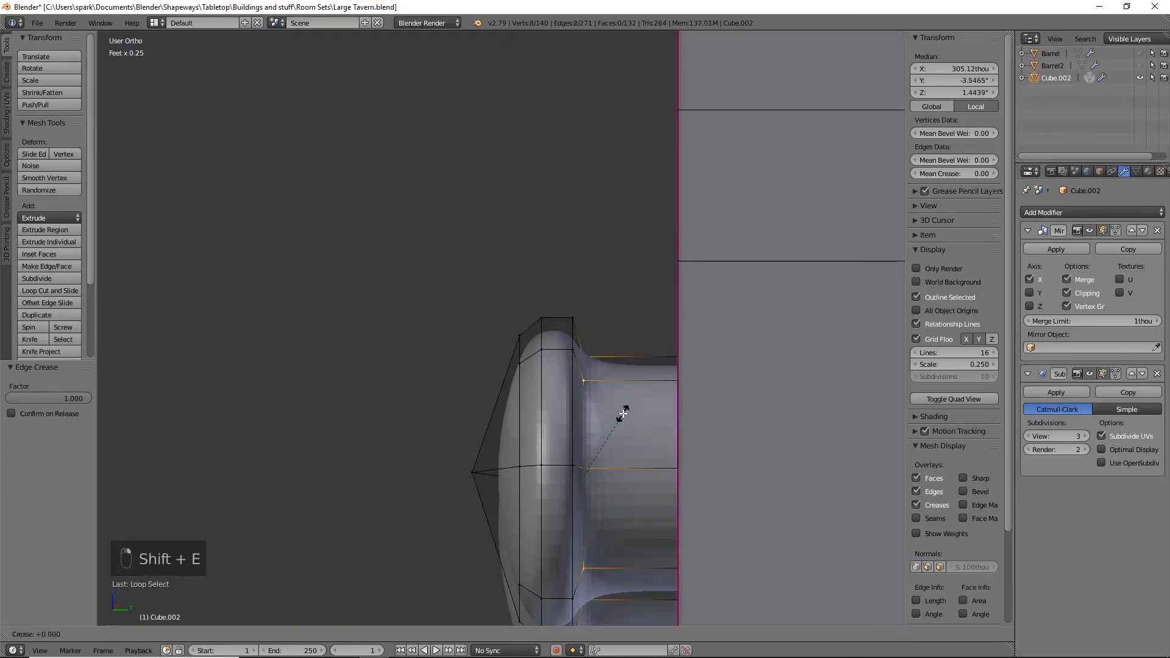
left_click(167, 472)
middle_click_drag(295, 486, 621, 504)
key("Tab")
scroll(622, 505, "down", 10)
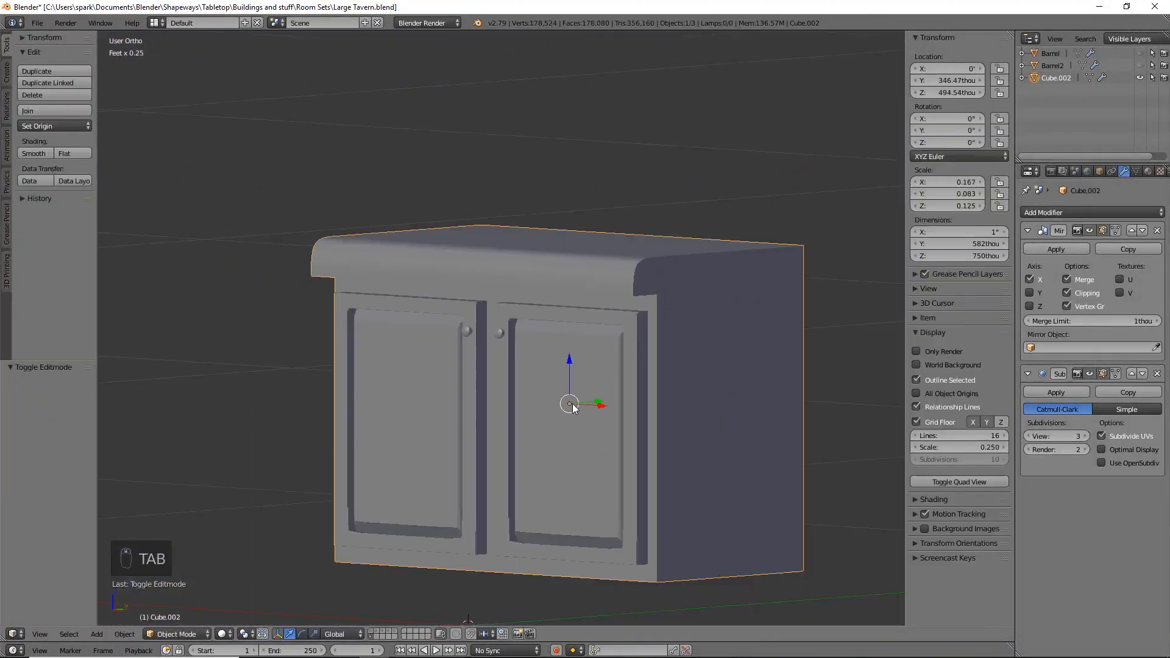
key("ctrl+s")
Unhide Barrel2 so that it shows together with the finished cabinet
scroll(534, 354, "down", 5)
middle_click_drag(533, 354, 534, 420)
scroll(541, 368, "down", 6)
scroll(546, 373, "up", 6)
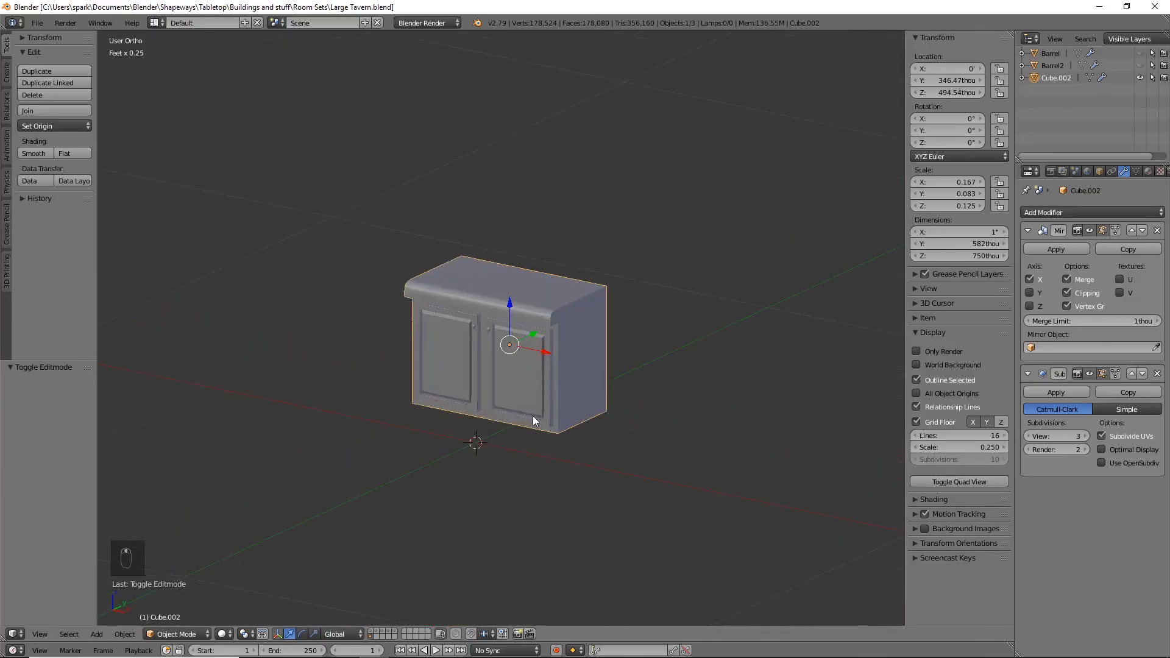
left_click(1139, 66)
scroll(569, 365, "down", 5)
key("shift+d")
right_click(635, 303)
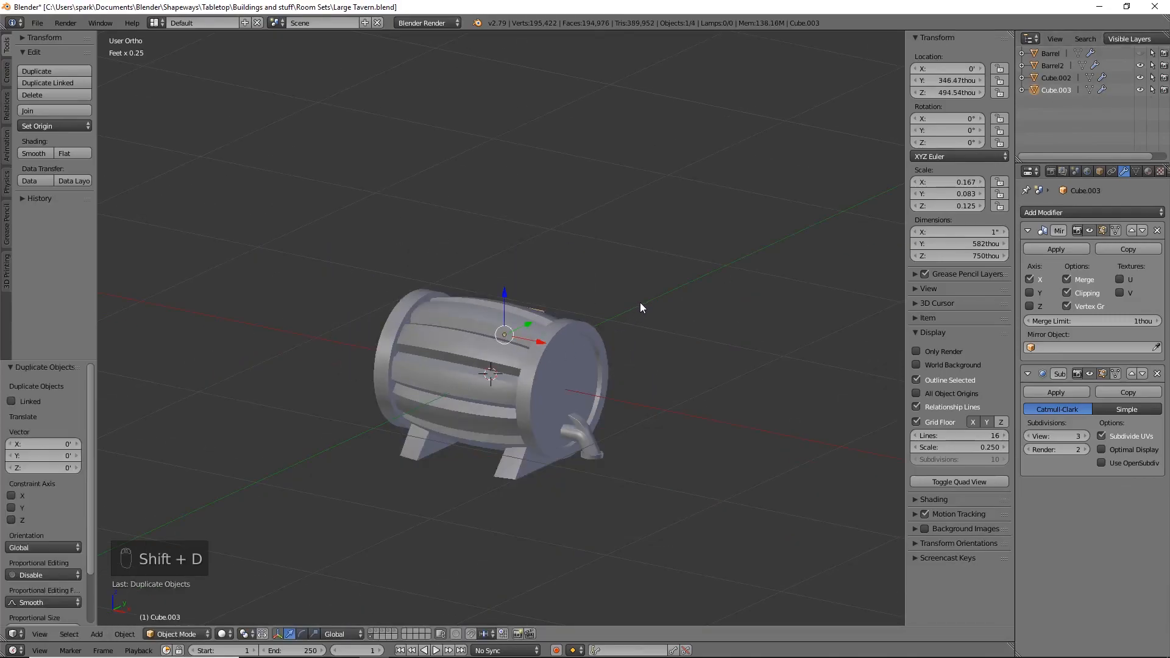
key("ctrl+z")
Rename the cabinet object Cube.002 as Beer Counter
double_click(1054, 77)
type("C")
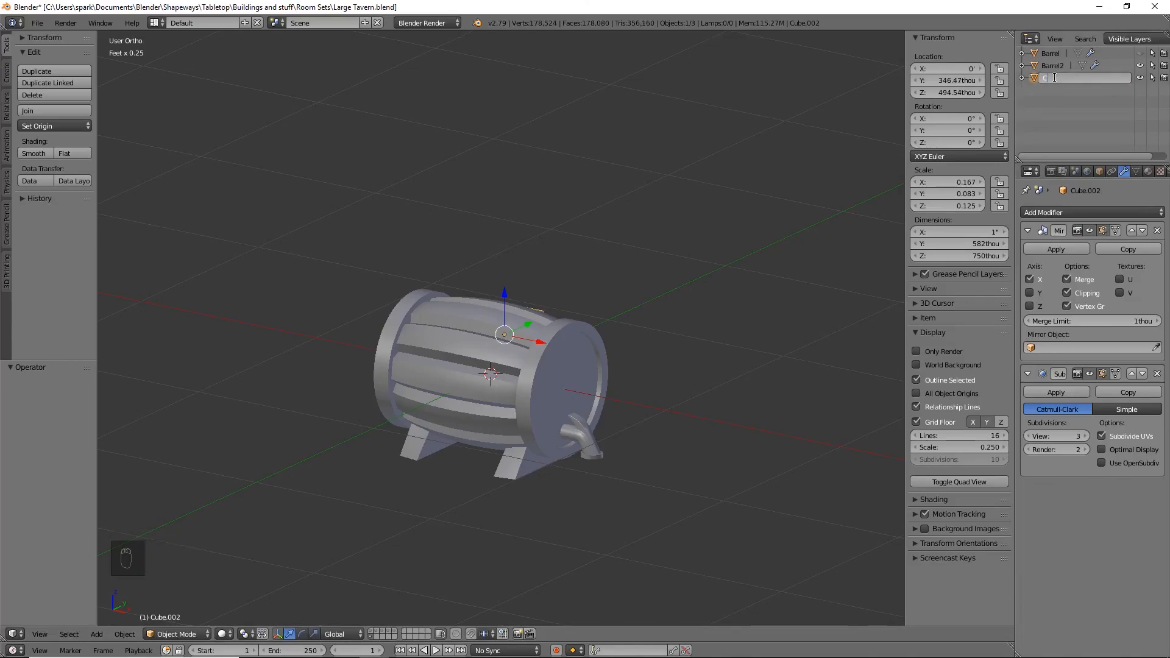
key("BackSpace")
key("BackSpace")
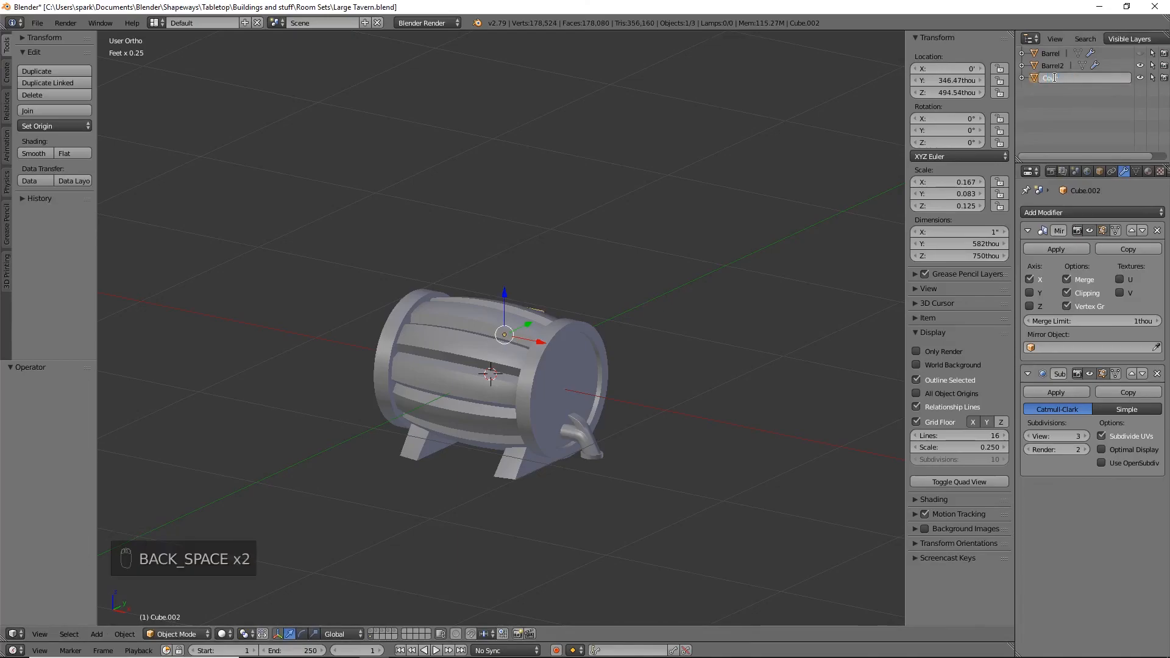
key("BackSpace")
type("eer Counter")
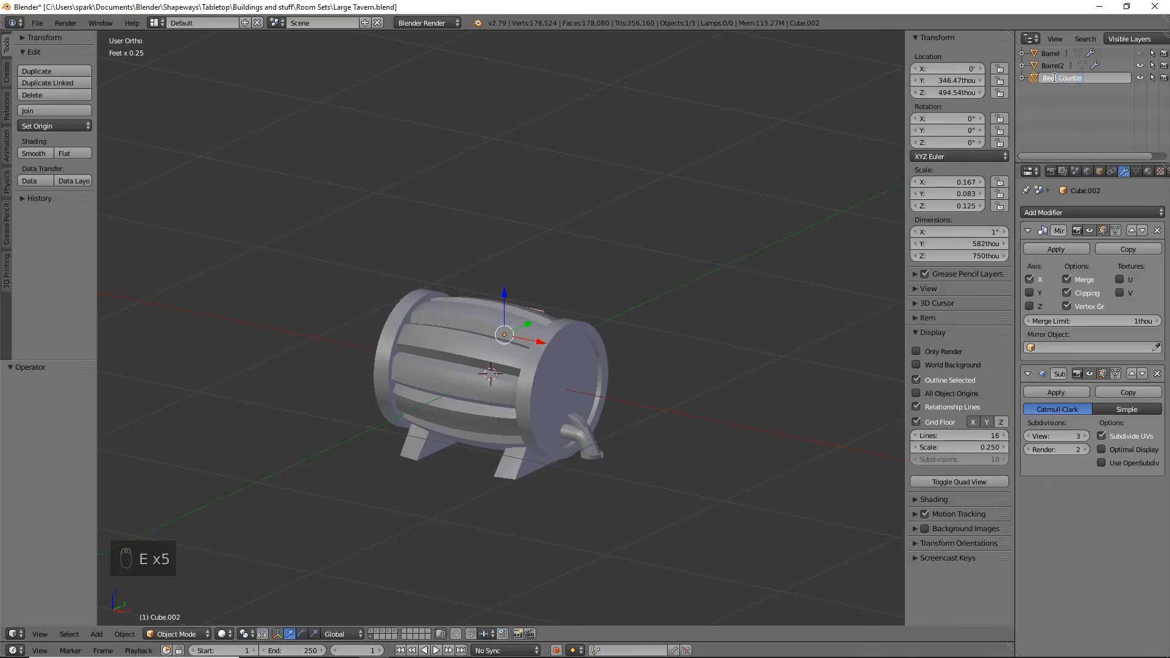
key("Return")
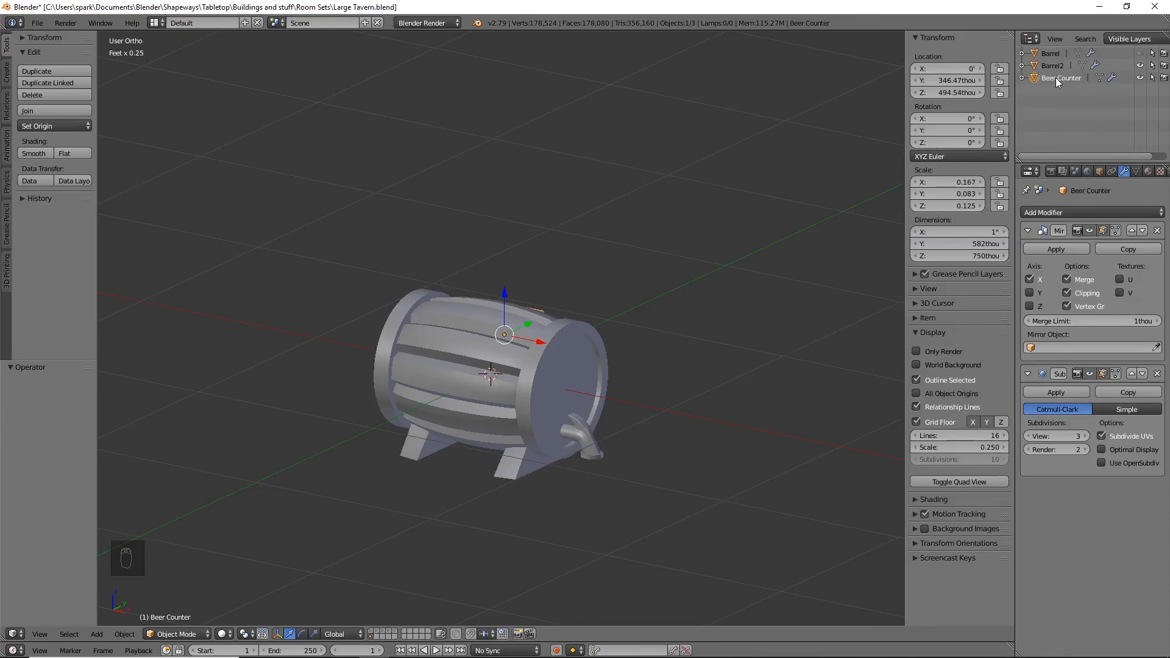
Duplicate Barrel2 in place and rename the copy as Barrel on counter
right_click(581, 374)
key("shift+d")
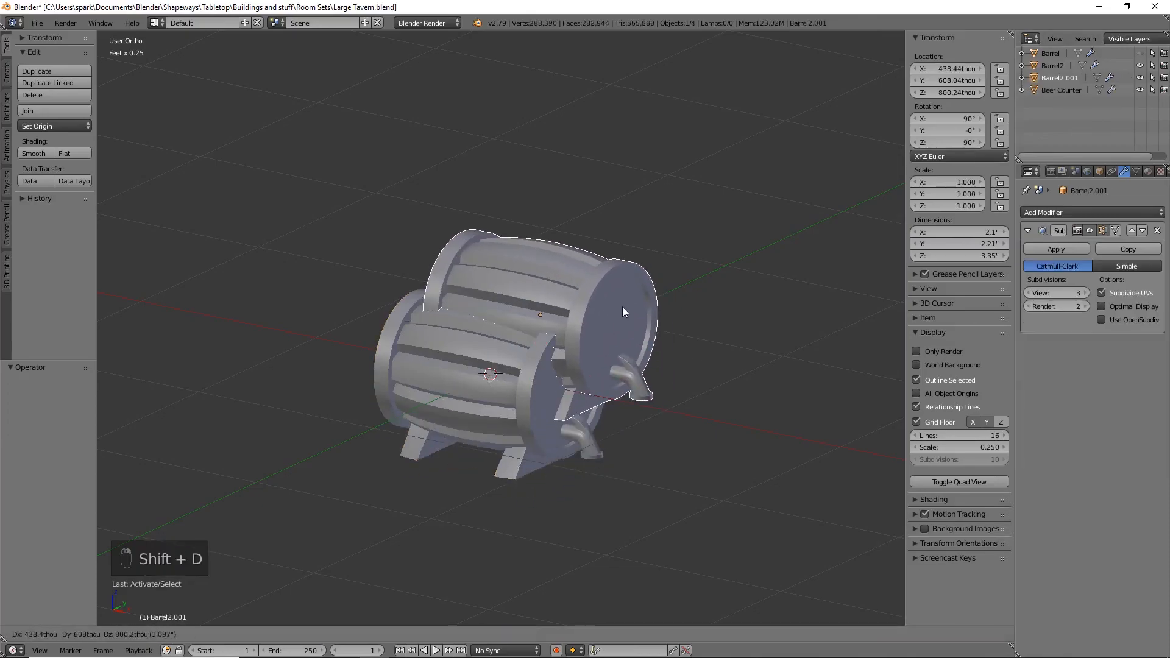
right_click(622, 306)
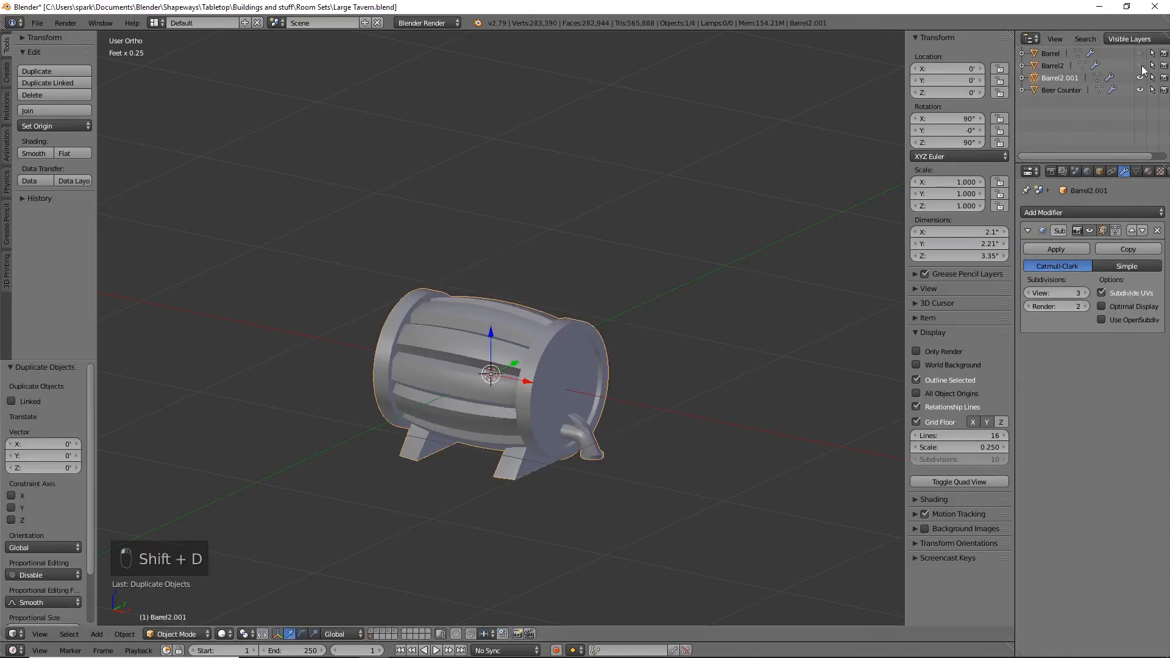
double_click(1056, 78)
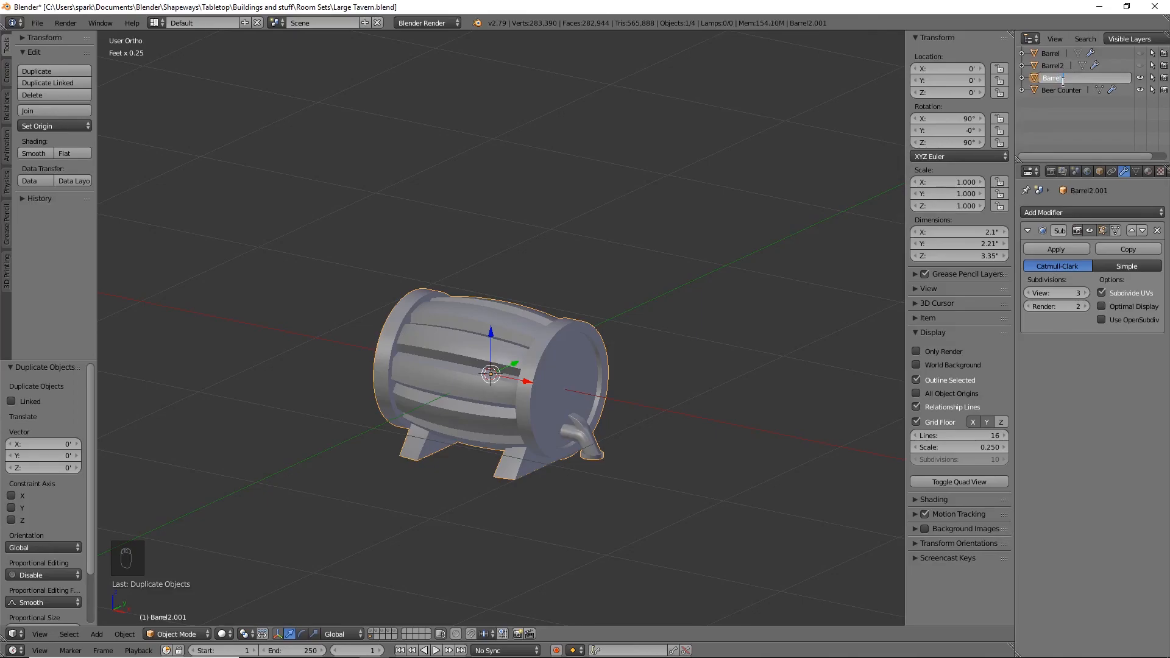
type("Barrel on counter")
key("Return")
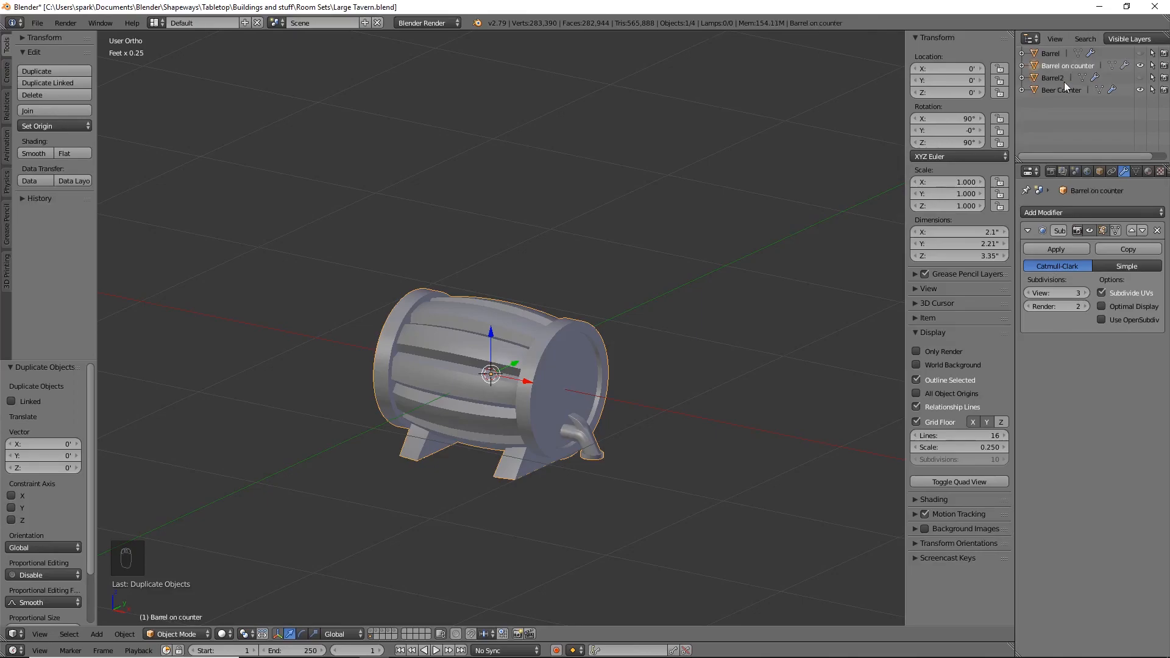
Rotate the barrel copy 90° in top view and scale it down to about 0.149
key("KP_1")
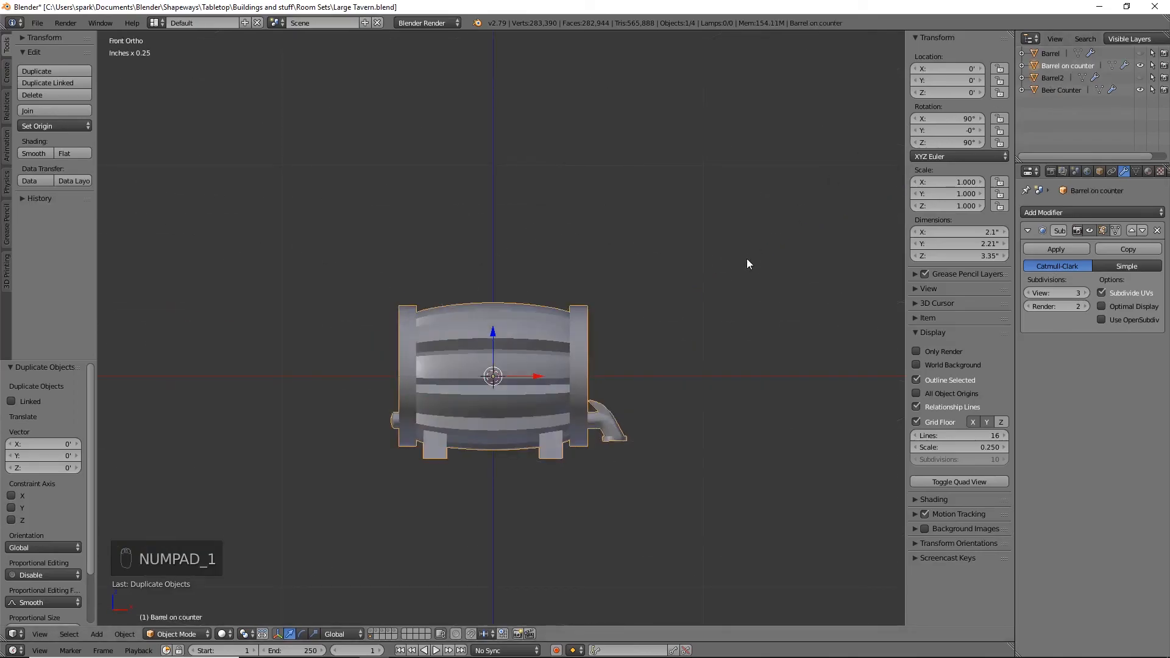
key("KP_7")
type("r")
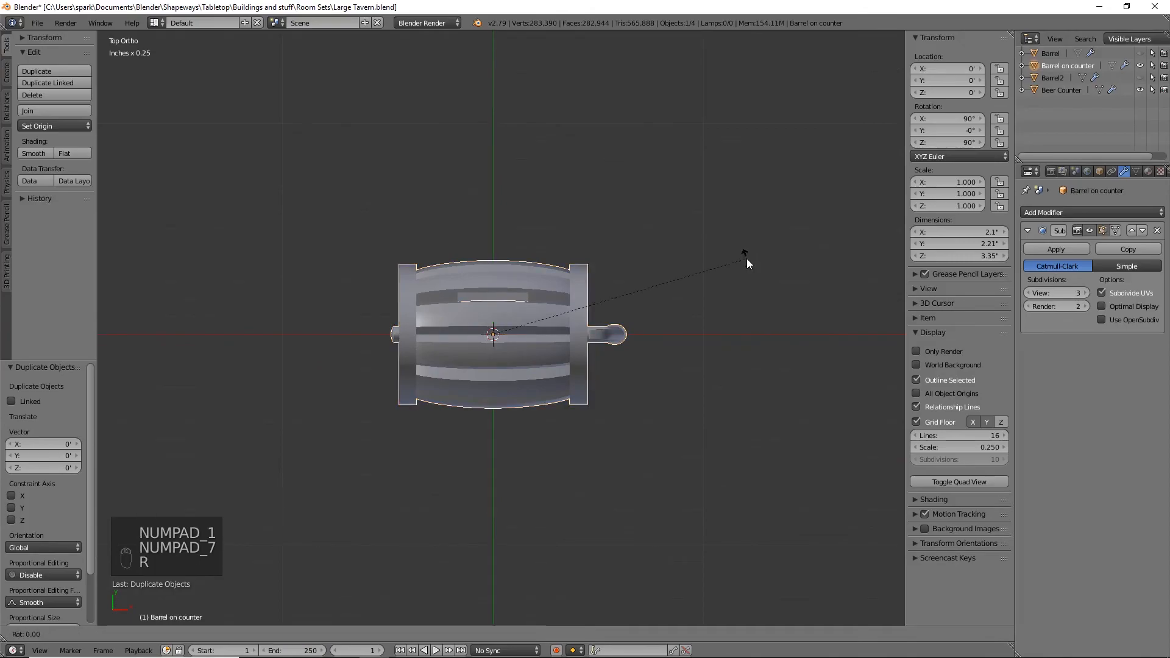
type("90")
key("Return")
key("s")
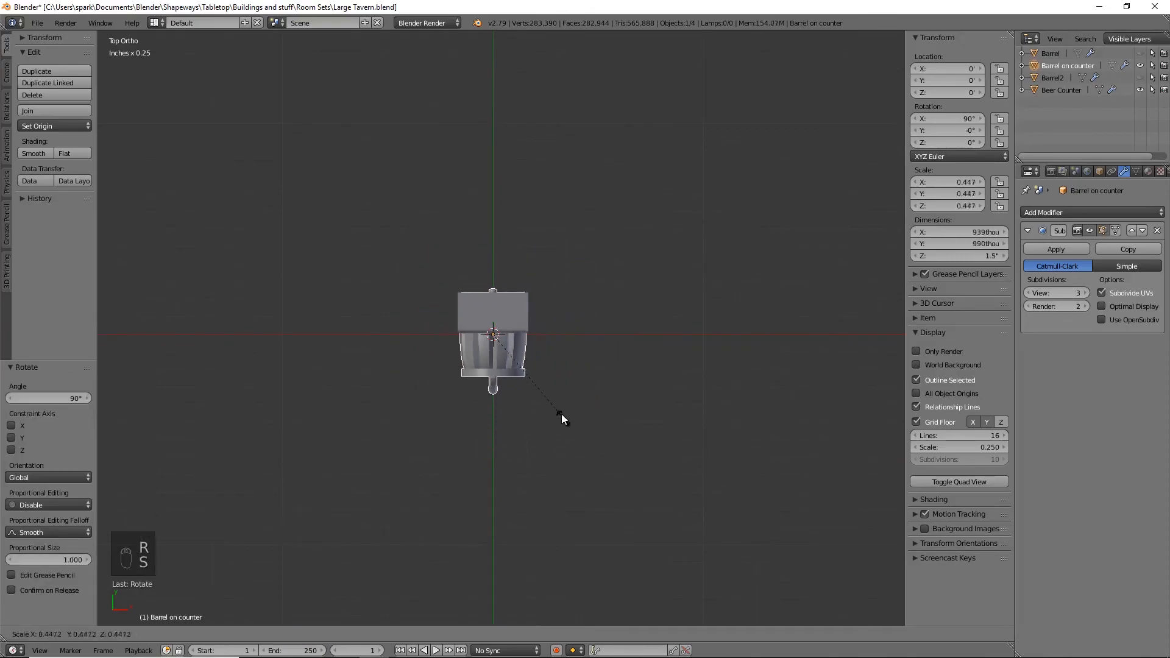
left_click(529, 354)
Move the small barrel onto the counter top in side view and rescale it to about 0.213
key("KP_3")
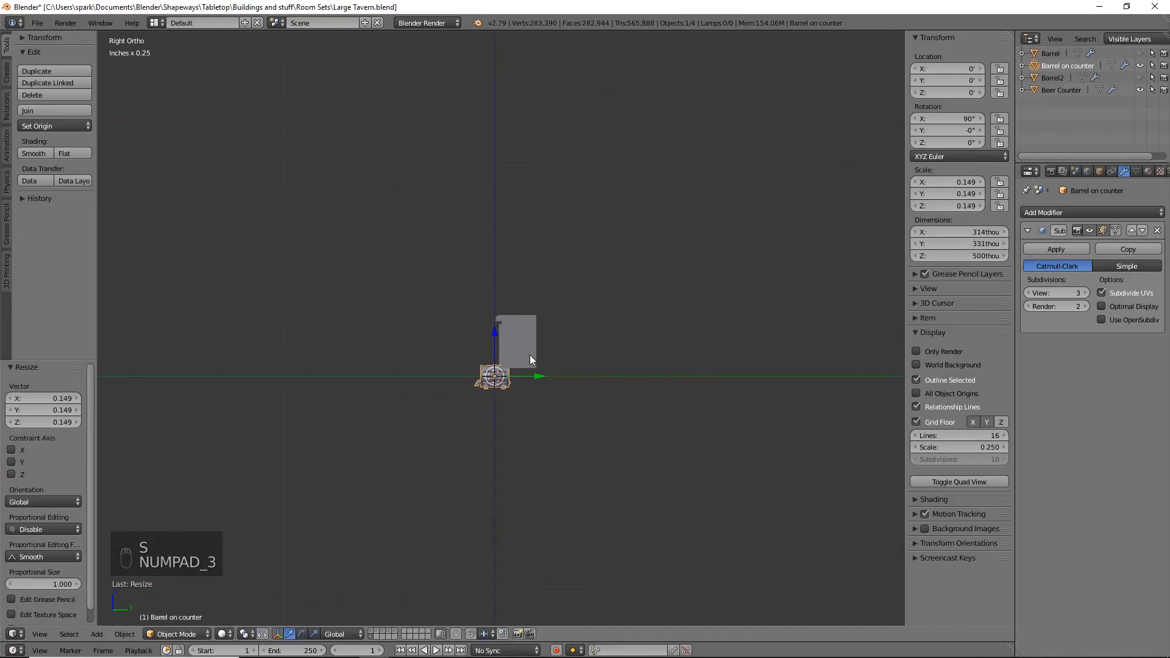
scroll(529, 355, "up", 5)
key("g")
left_click(531, 235)
scroll(507, 141, "up", 3)
key("s")
left_click(604, 289)
key("s")
left_click(619, 339)
key("s")
left_click(550, 283)
Raise the barrel slightly along Z and shift it along X over one half of the counter
left_click_drag(482, 242, 482, 224)
middle_click_drag(509, 251, 634, 277)
left_click_drag(505, 288, 584, 310)
Duplicate the barrel, set the two barrels side by side on the counter, and save the file
key("shift+d")
key("KP_1")
right_click(443, 268)
left_click_drag(444, 266, 432, 266)
scroll(659, 342, "down", 2)
key("shift+s")
middle_click_drag(591, 306, 623, 379)
left_click(660, 341)
key("ctrl+z")
key("ctrl+s")
left_click(663, 337)
Select both barrels in wireframe front view and lower them 8.11 thou along Z so their feet sink into the counter top
key("a")
key("KP_1")
scroll(637, 384, "up", 6)
key("z")
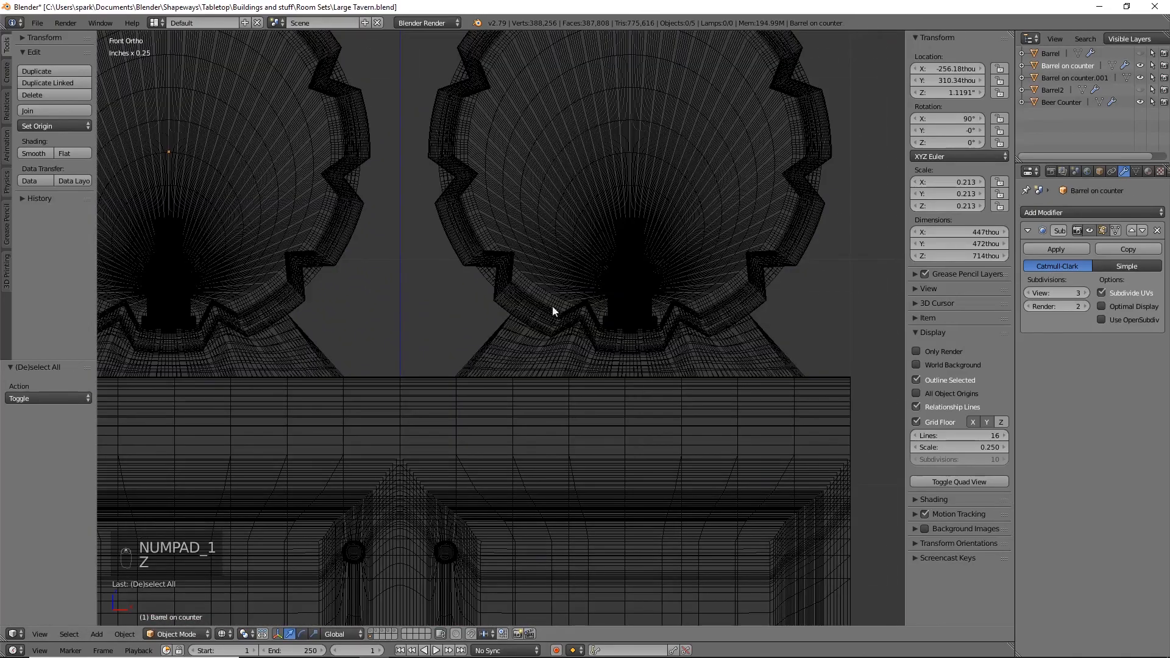
right_click(577, 327)
right_click(271, 276, "shift")
key("g")
key("z")
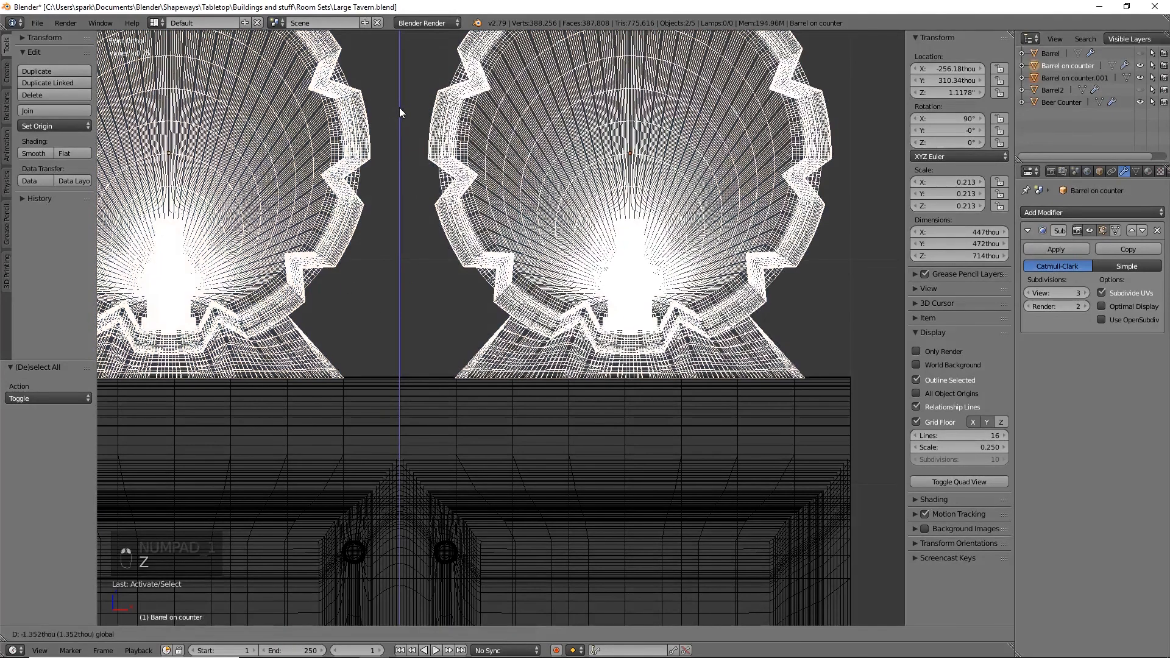
left_click(403, 114)
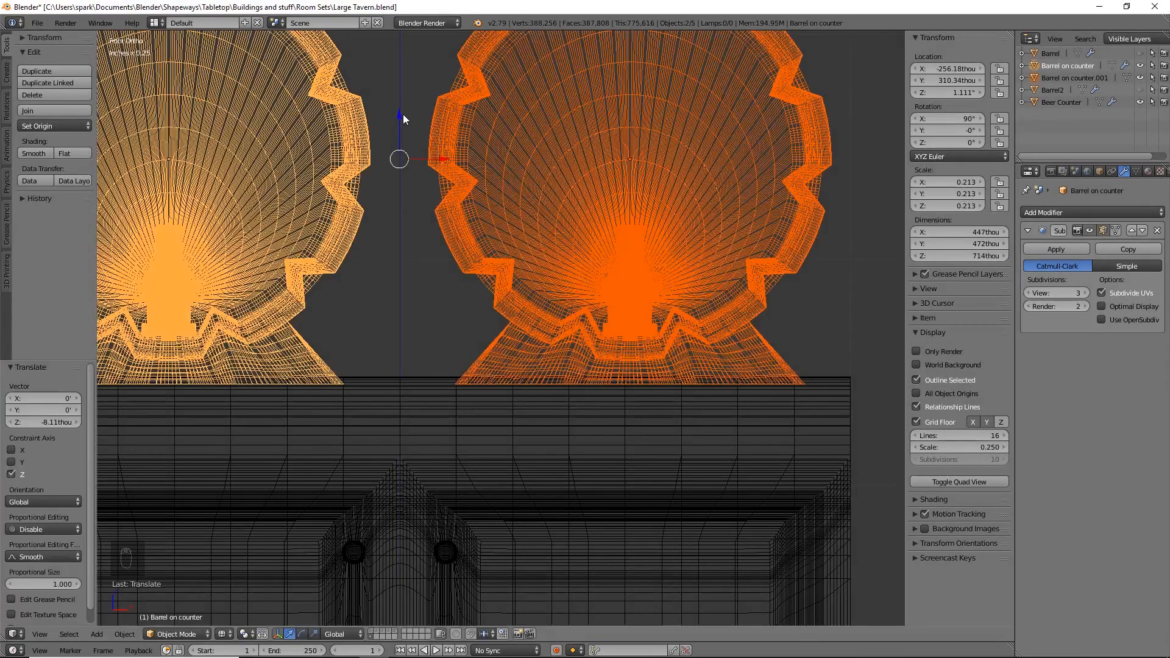
key("z")
Duplicate the Beer Counter in place and apply the copy's Mirror and Subdivision Surface modifiers
scroll(572, 278, "down", 4)
right_click(453, 453)
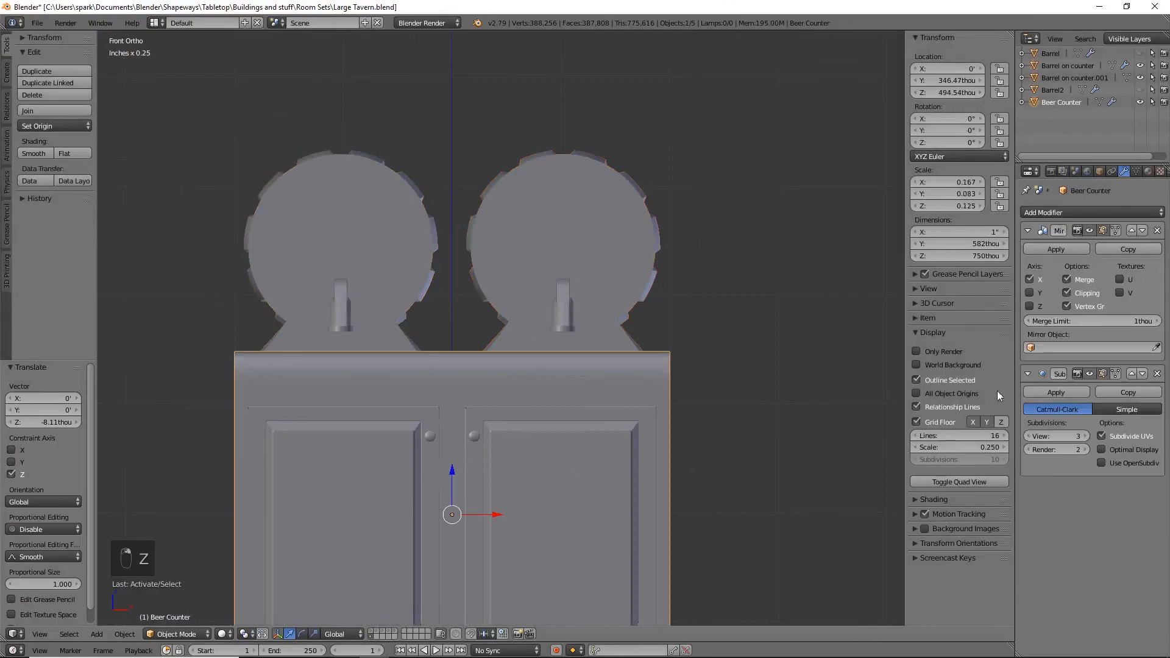
key("shift+d")
right_click(671, 408)
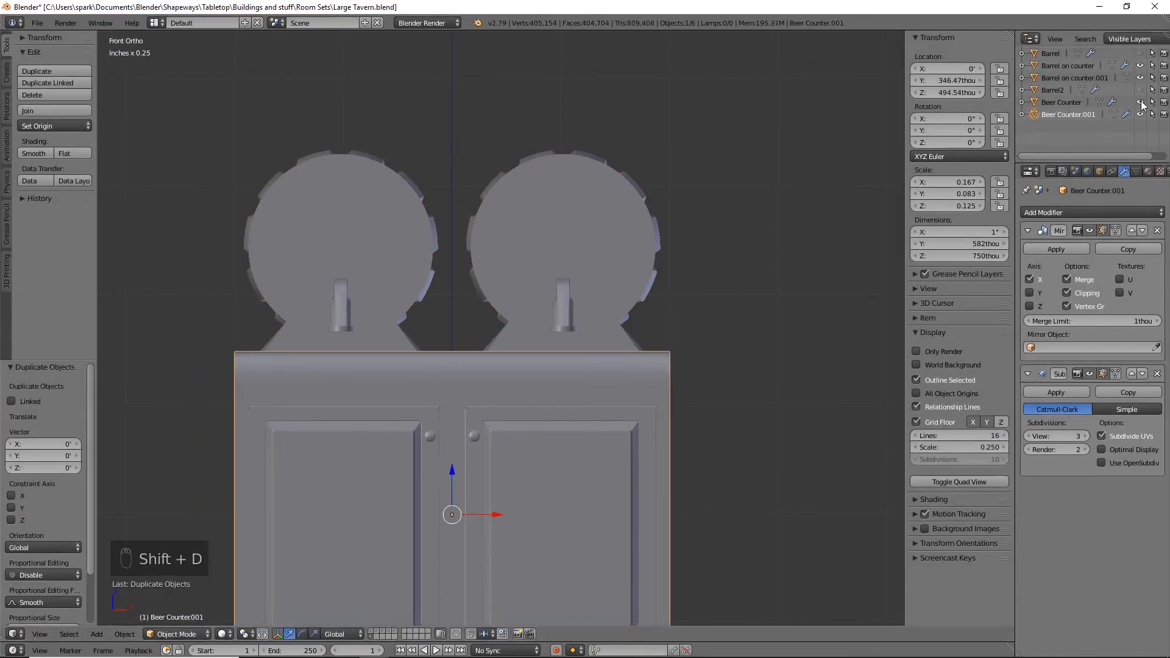
left_click(1065, 251)
left_click(1067, 247)
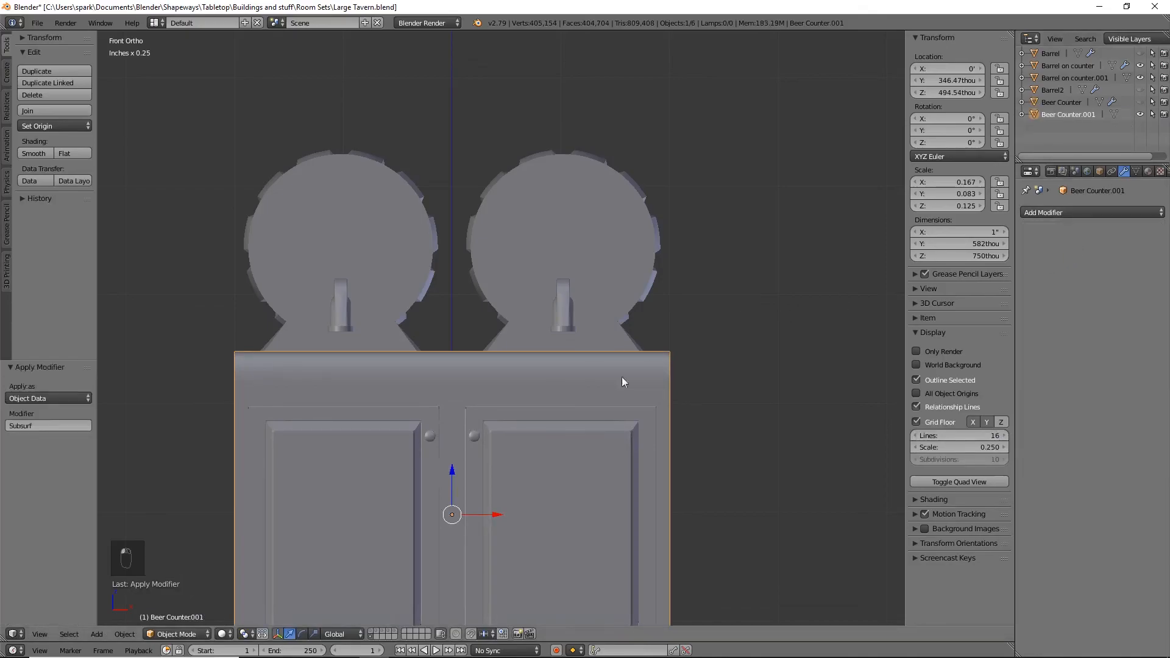
Add a Boolean modifier set to Union to the counter copy and duplicate the modifier
left_click(1099, 211)
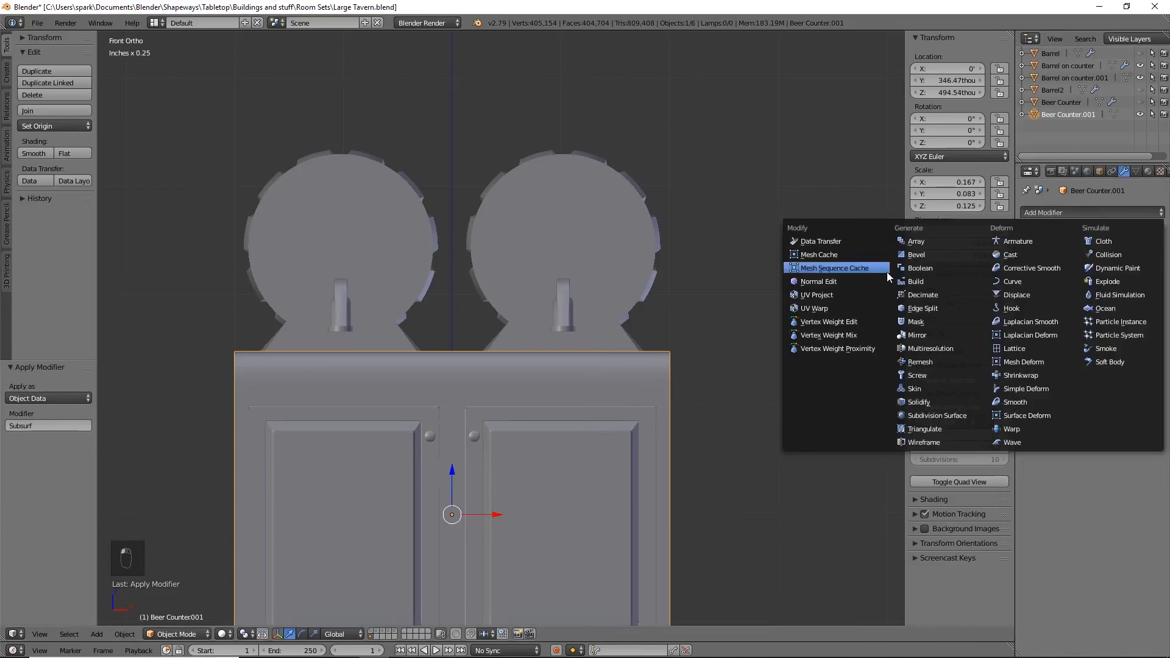
left_click(932, 268)
left_click(1070, 279)
left_click(1053, 251)
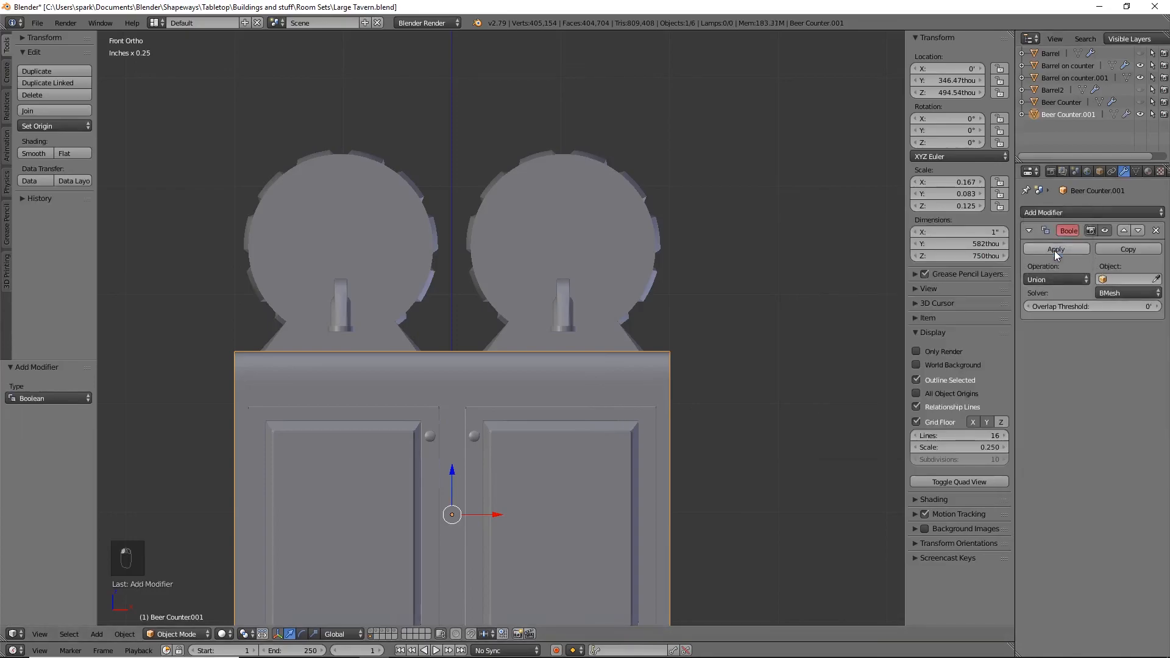
left_click(1125, 249)
Assign one barrel as the target of each Boolean modifier and apply both modifiers
left_click(1156, 278)
left_click(594, 251)
left_click(1156, 380)
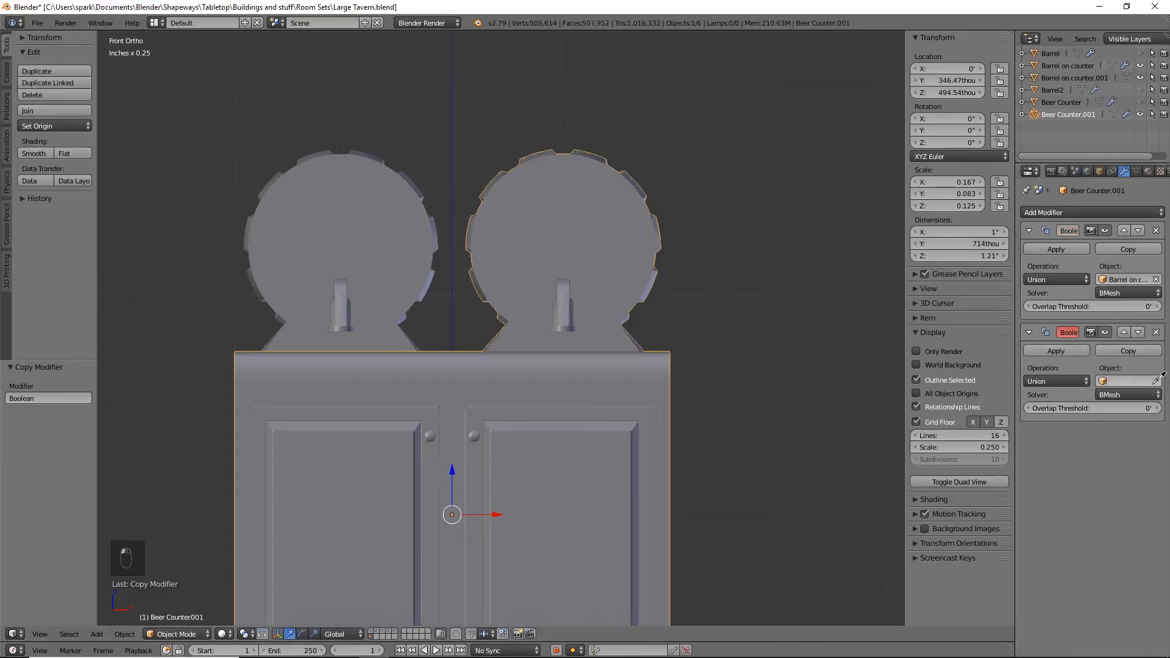
left_click(376, 202)
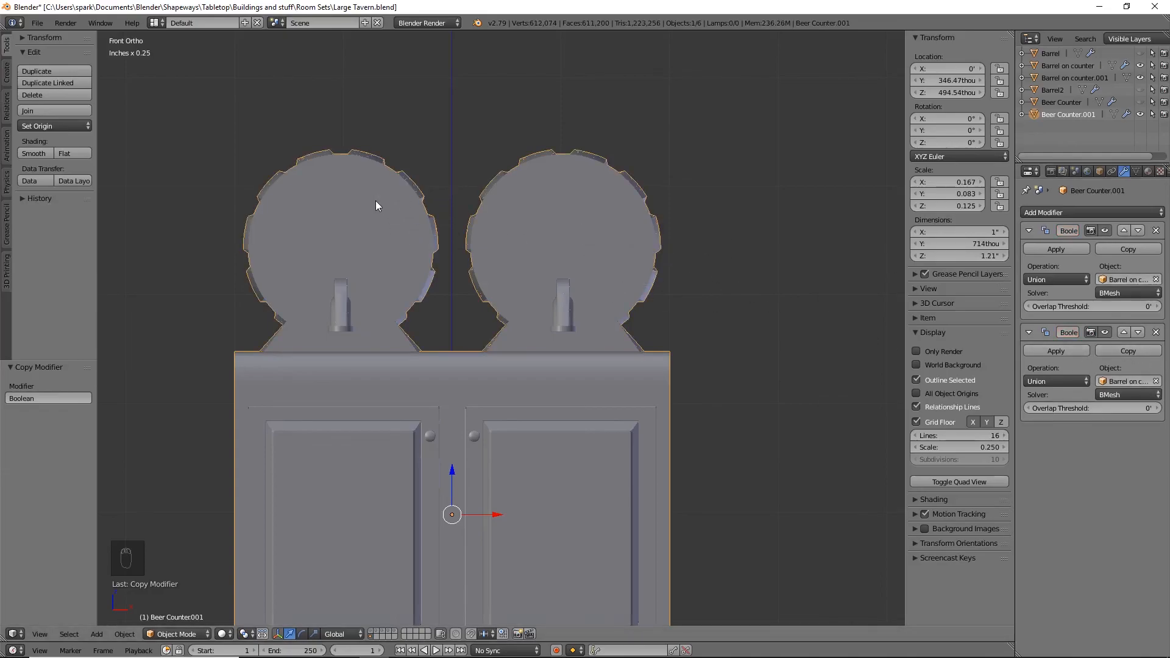
left_click(1056, 250)
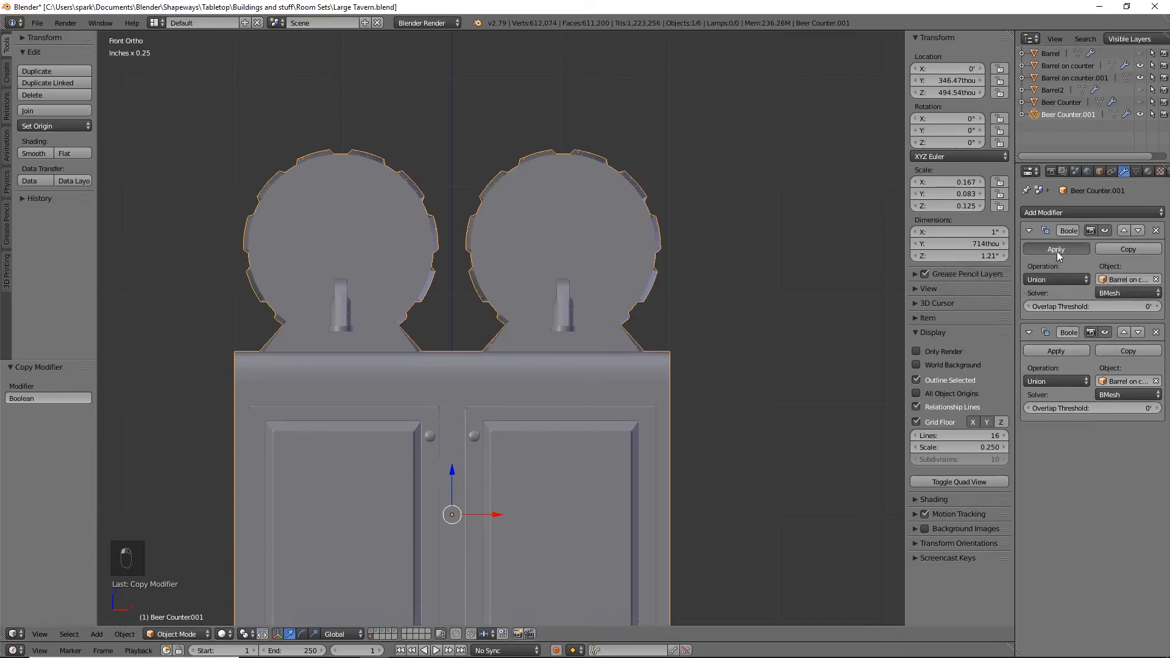
left_click(1058, 251)
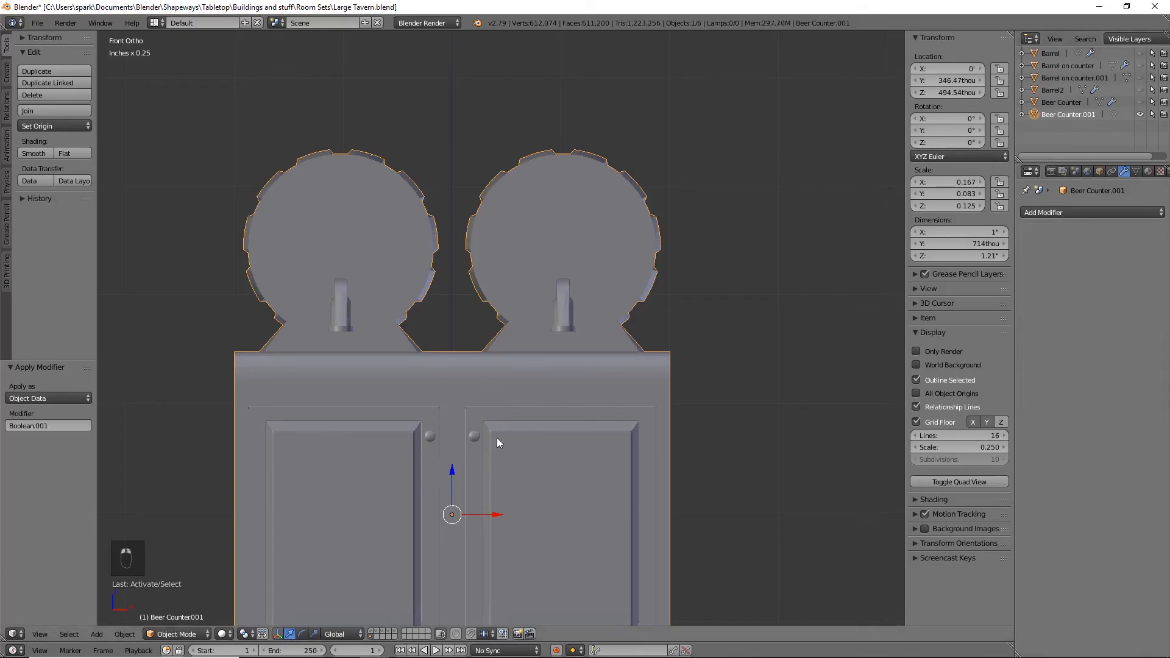
Inspect the merged mesh in Edit Mode wireframe where the barrel feet join the counter top
key("Tab")
mouse_move(577, 412)
middle_mouse_down()
mouse_move(539, 419)
mouse_move(659, 441)
mouse_move(640, 444)
mouse_move(693, 475)
mouse_move(781, 477)
mouse_move(855, 453)
mouse_move(820, 445)
middle_mouse_up()
key("z")
scroll(597, 426, "up", 6)
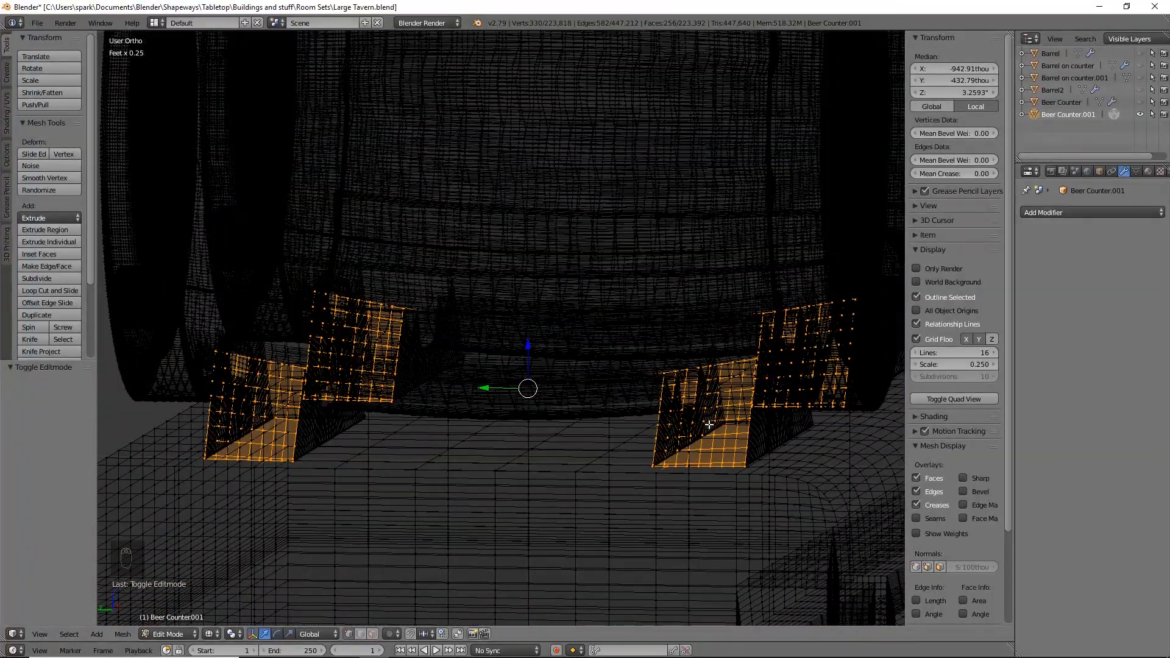
key("z")
scroll(601, 411, "down", 6)
key("Tab")
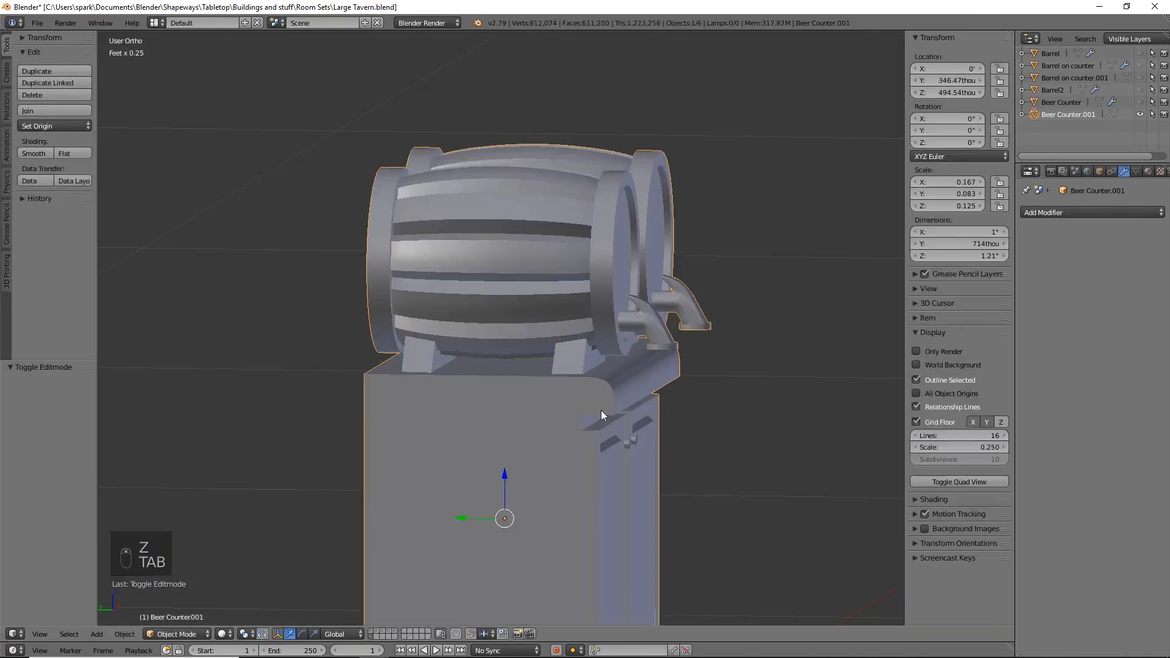
Move the merged counter with barrels to the first layer and display that layer
scroll(686, 396, "down", 3)
middle_click_drag(686, 396, 587, 395)
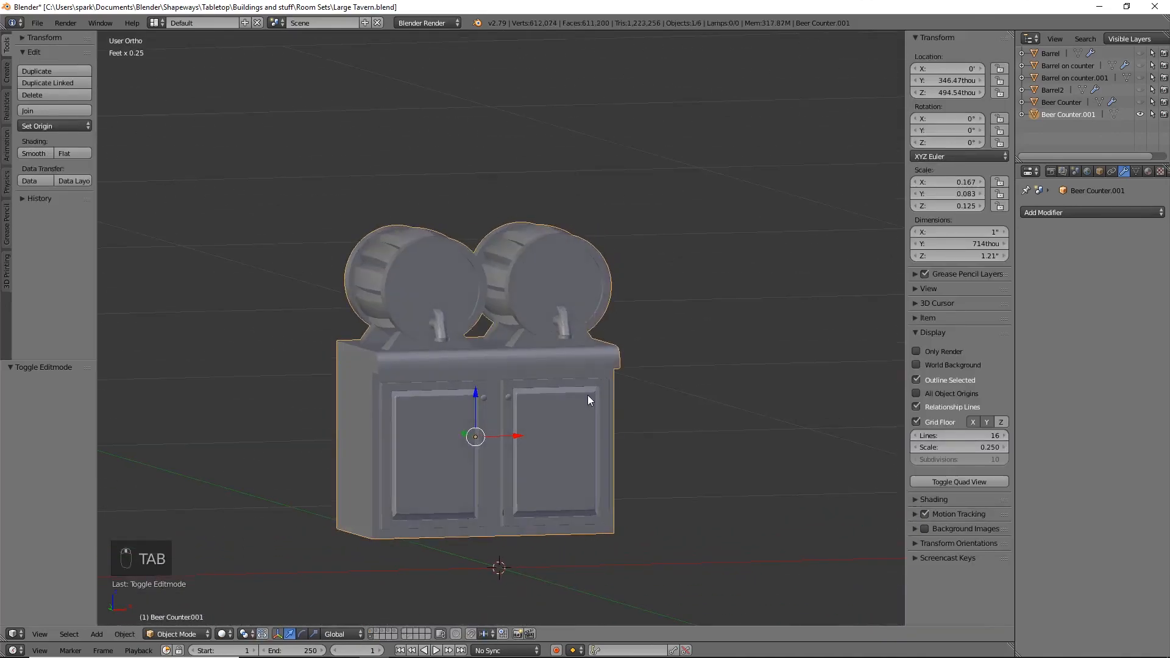
key("m")
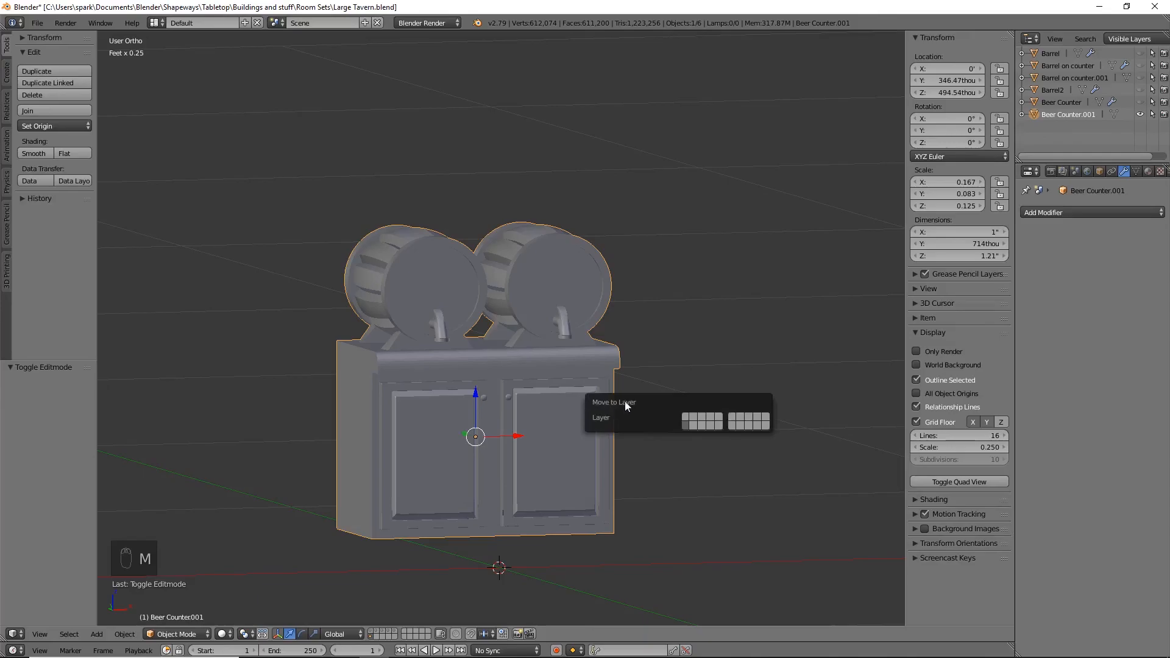
left_click(684, 415)
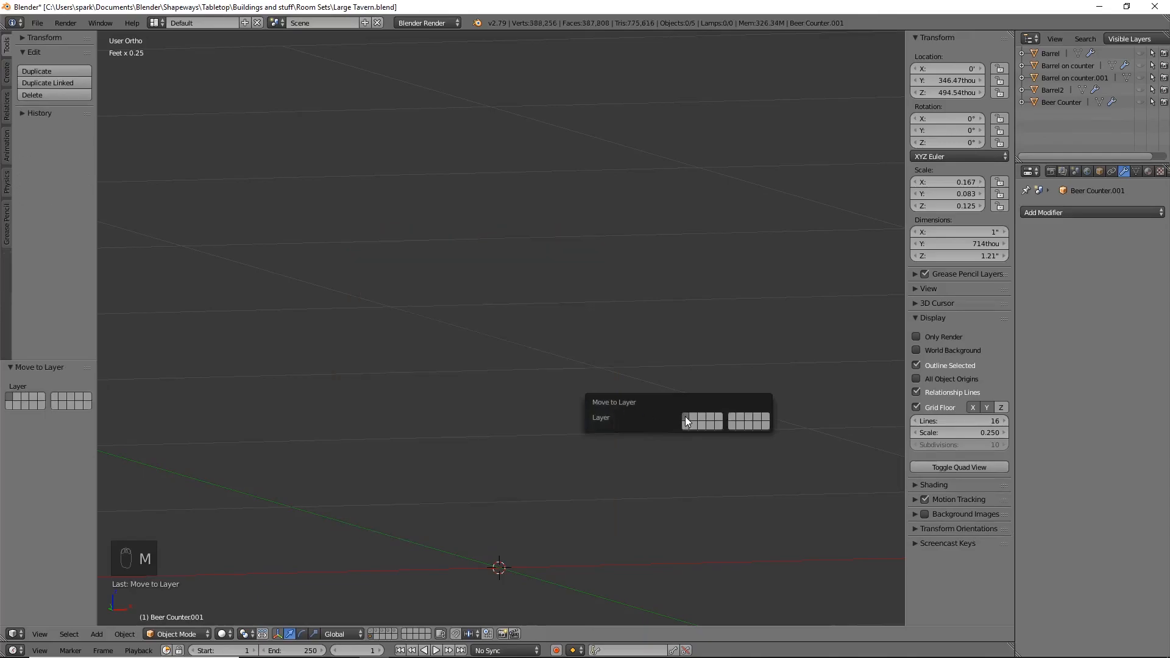
left_click(374, 636)
Move the beer counter back along Y toward the wall behind the bar, to a Y location of about 1.73"
scroll(501, 375, "down", 6)
middle_click_drag(568, 314, 576, 411)
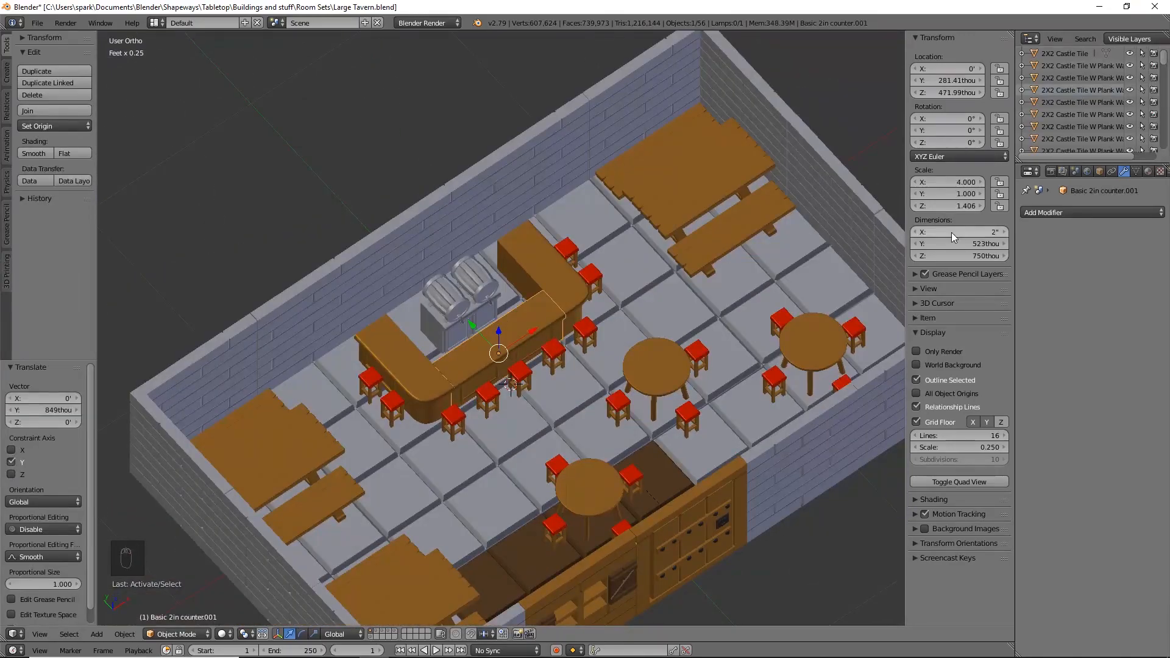
scroll(673, 283, "up", 3)
middle_click_drag(672, 282, 521, 367)
right_click(522, 367)
left_click_drag(492, 353, 462, 297)
middle_click_drag(519, 302, 611, 385)
scroll(478, 355, "down", 1)
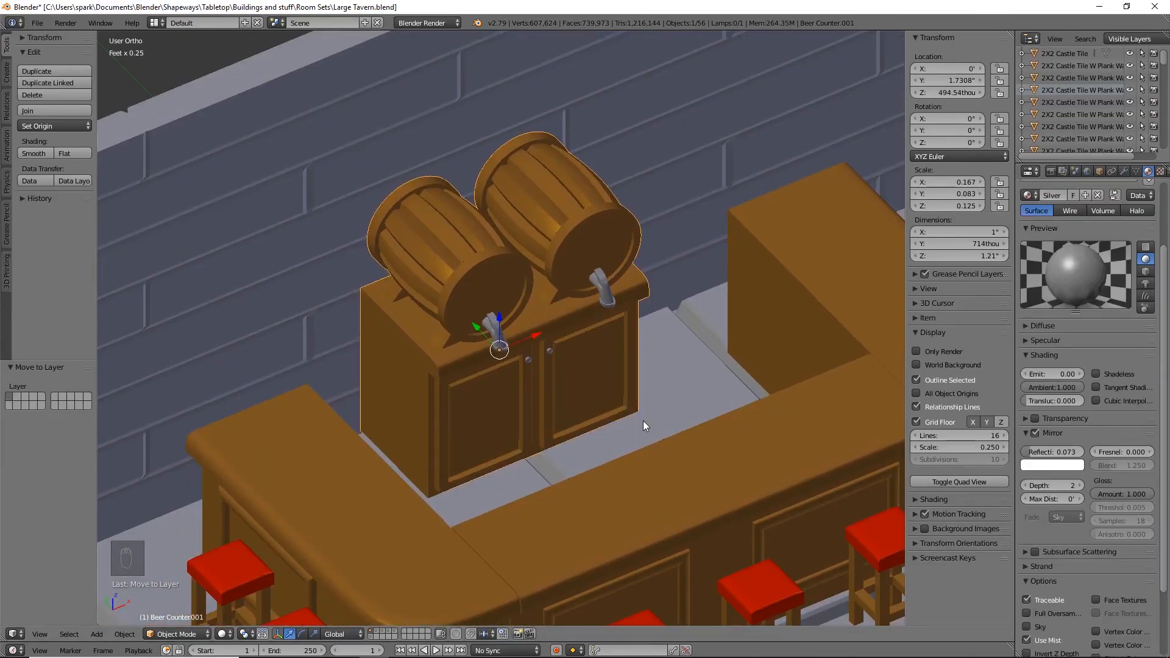
scroll(644, 425, "down", 6)
scroll(652, 426, "up", 5)
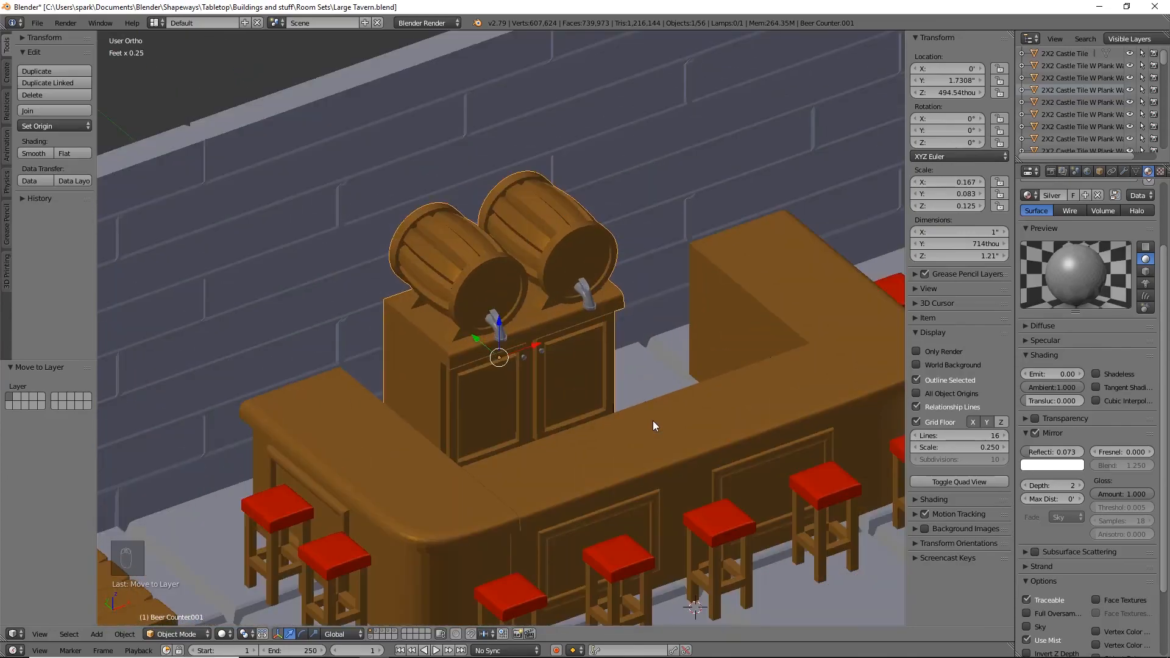